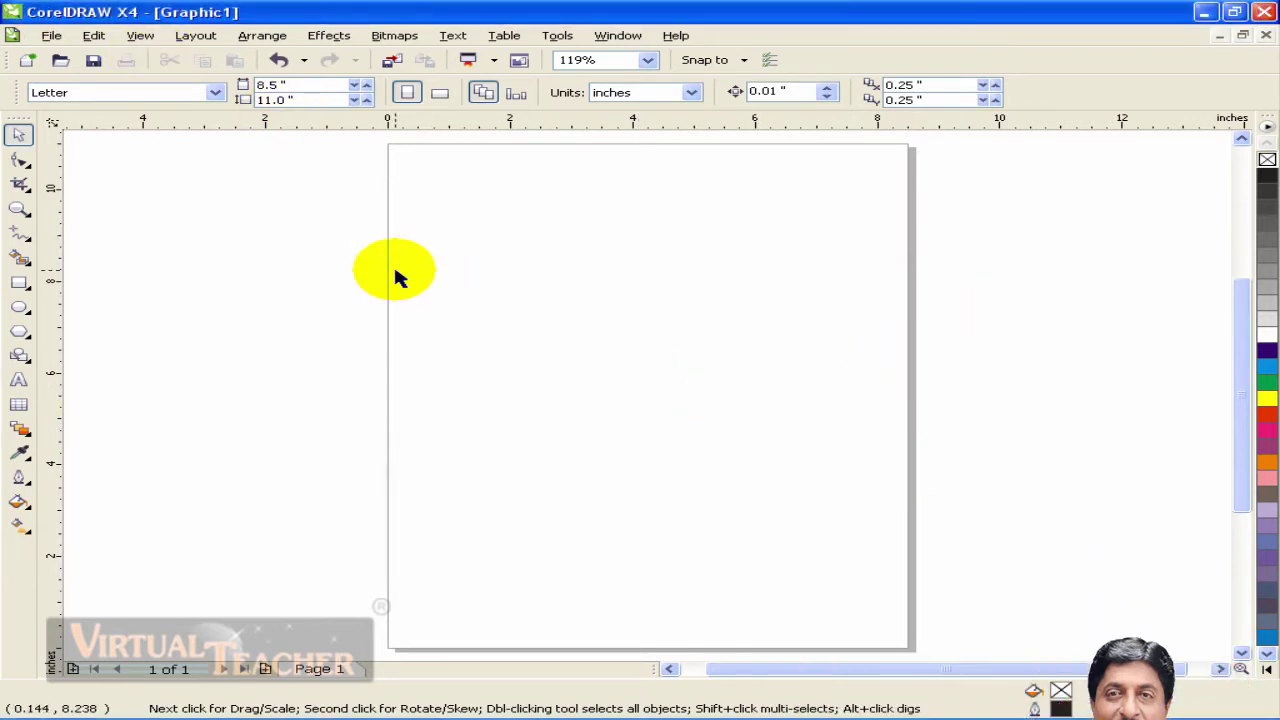
Draw an unfilled 4.658 by 3.575 inch rectangle in the upper-left of the page, then adjust the view and palette
click(20, 283)
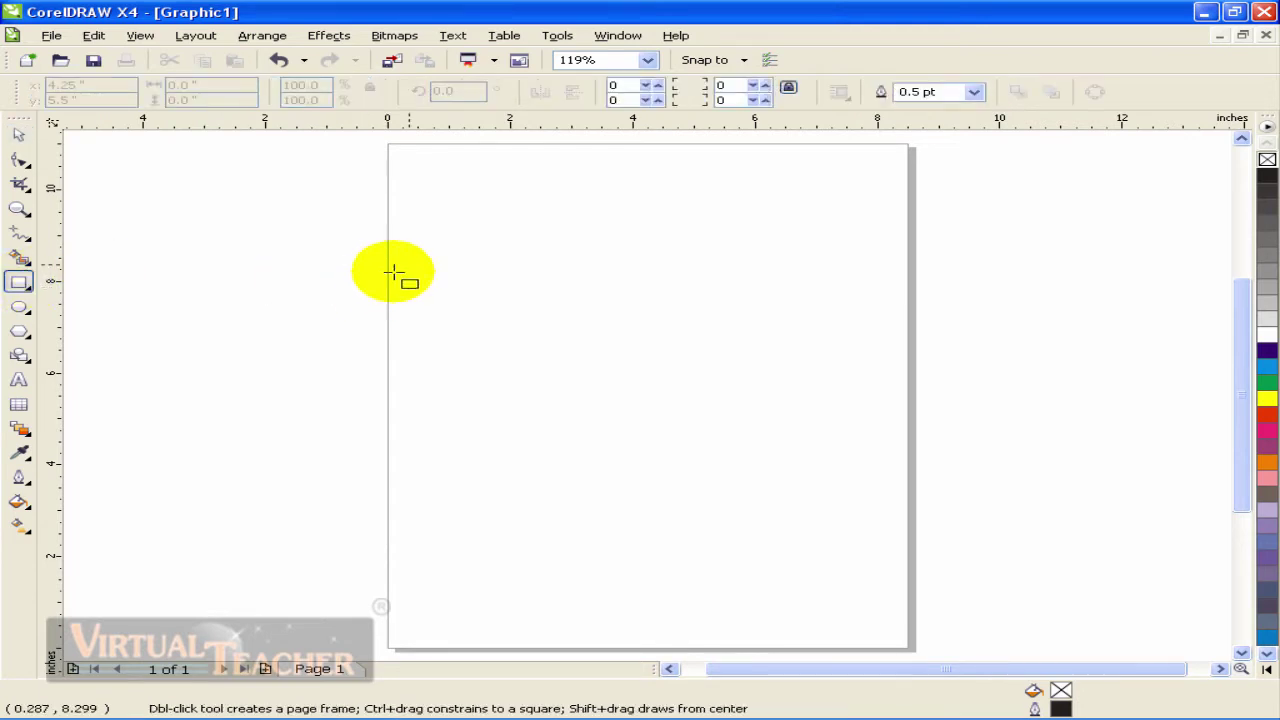
drag(438, 225, 722, 388)
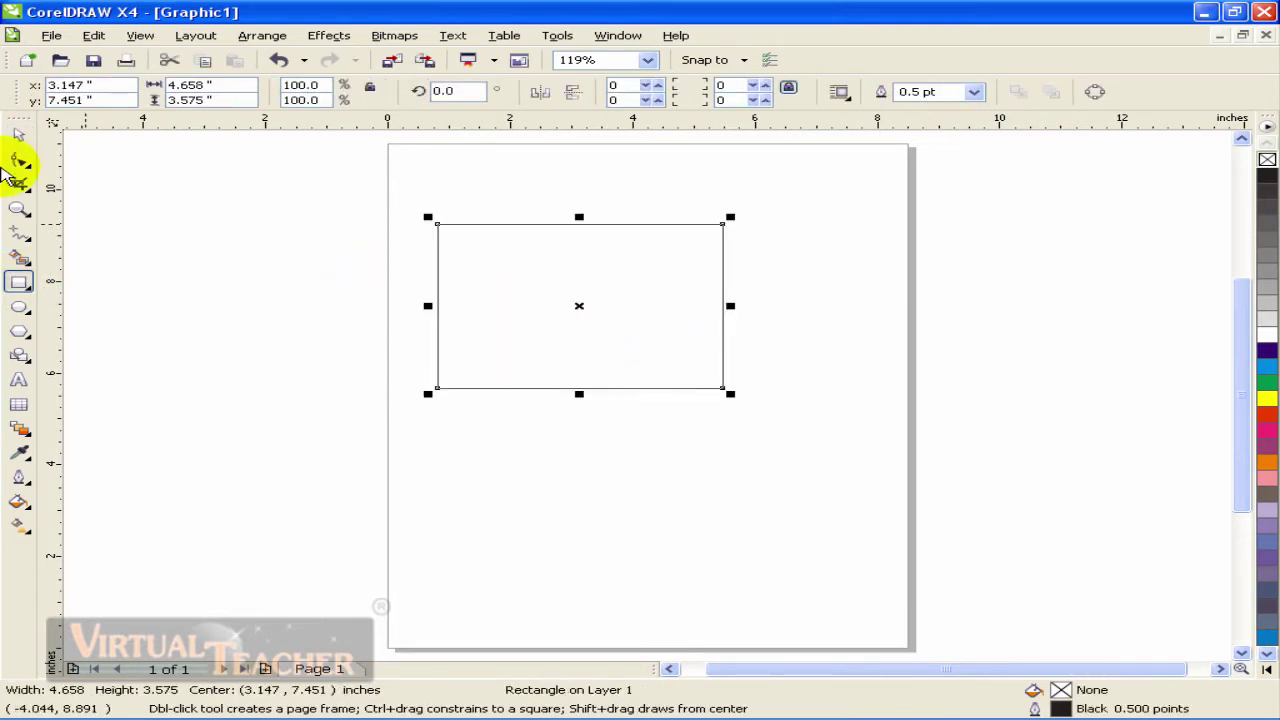
key(space)
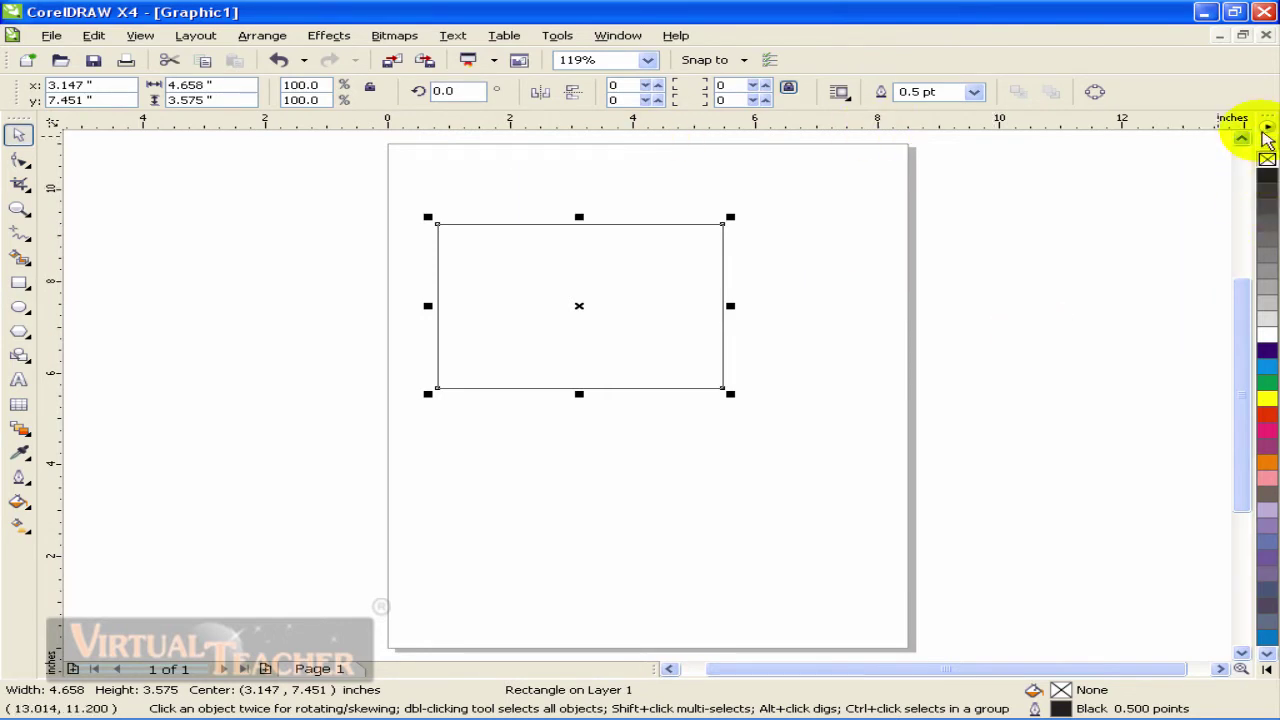
key(F3)
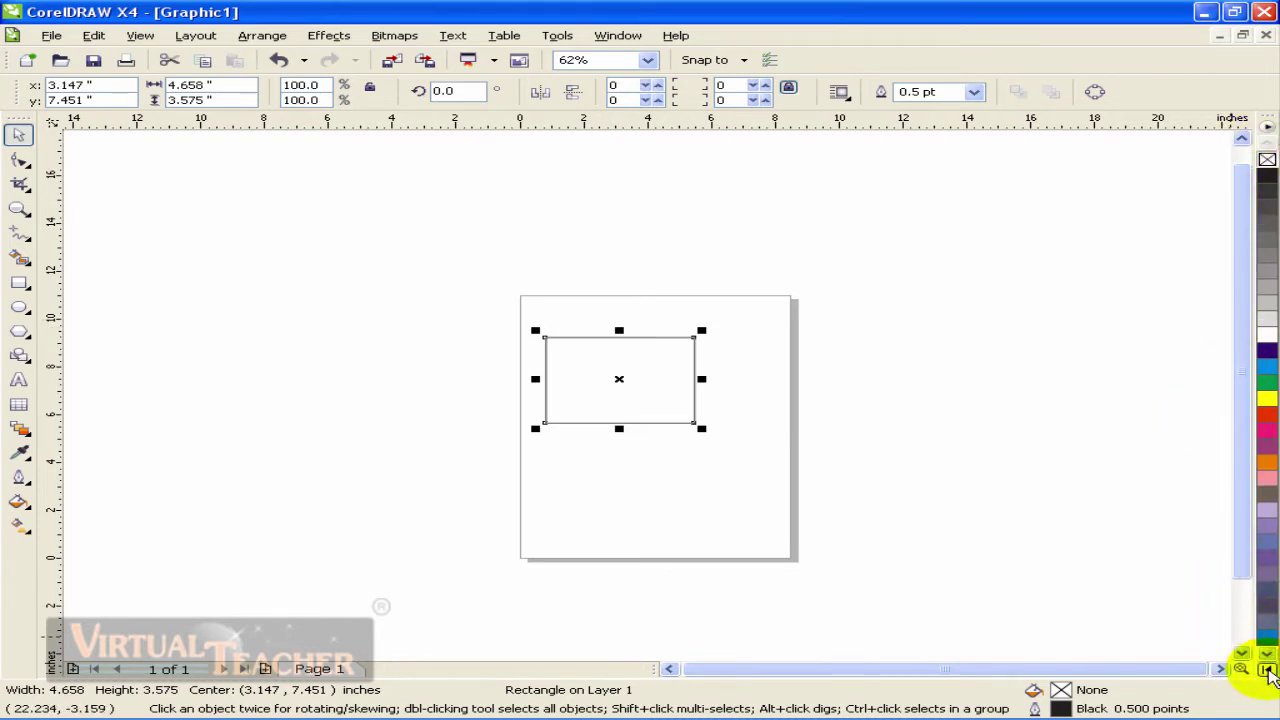
click(1267, 670)
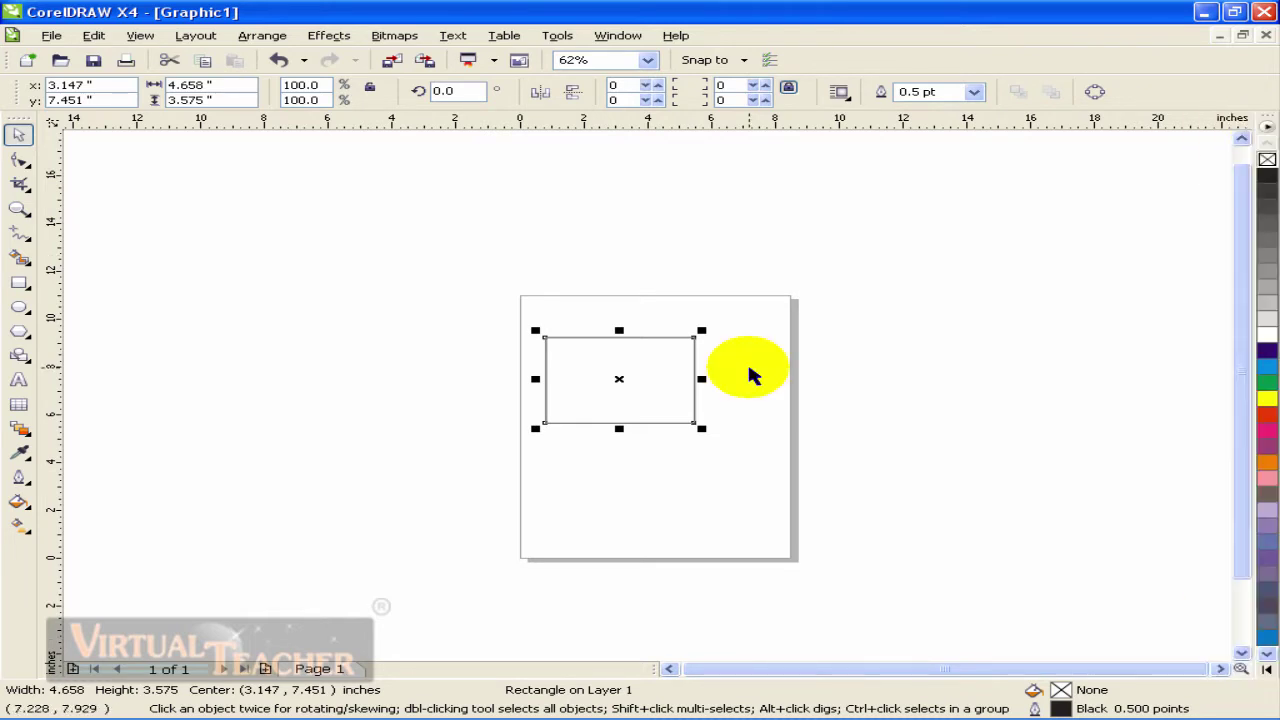
scroll(649, 387, up, 1)
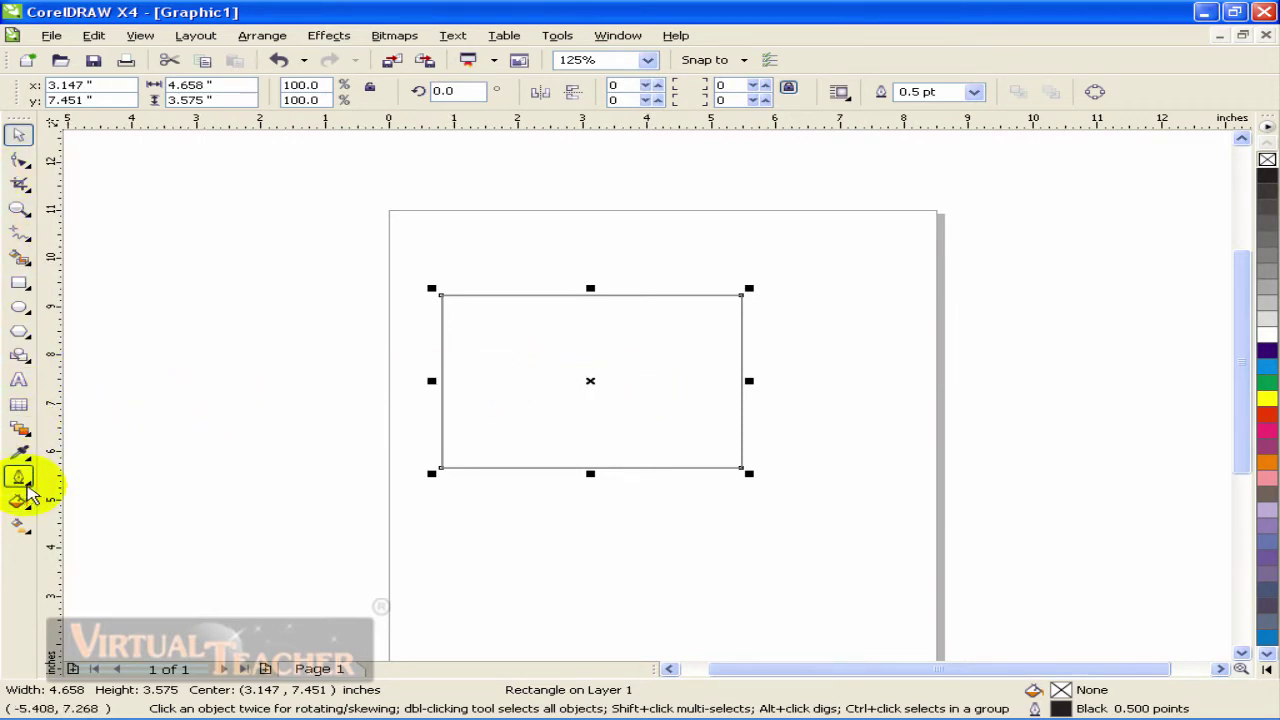
Browse the eyedropper flyout tools, then return to the Pick tool with nothing selected
drag(18, 452, 135, 490)
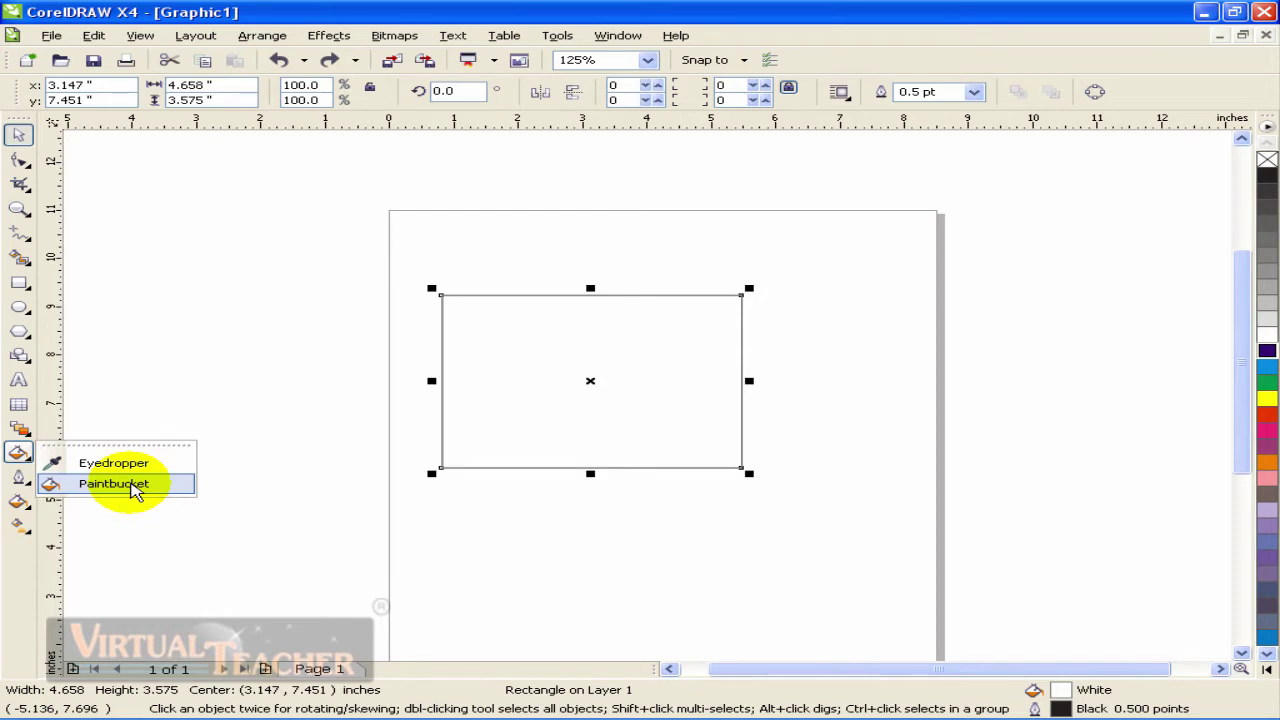
click(135, 490)
click(18, 134)
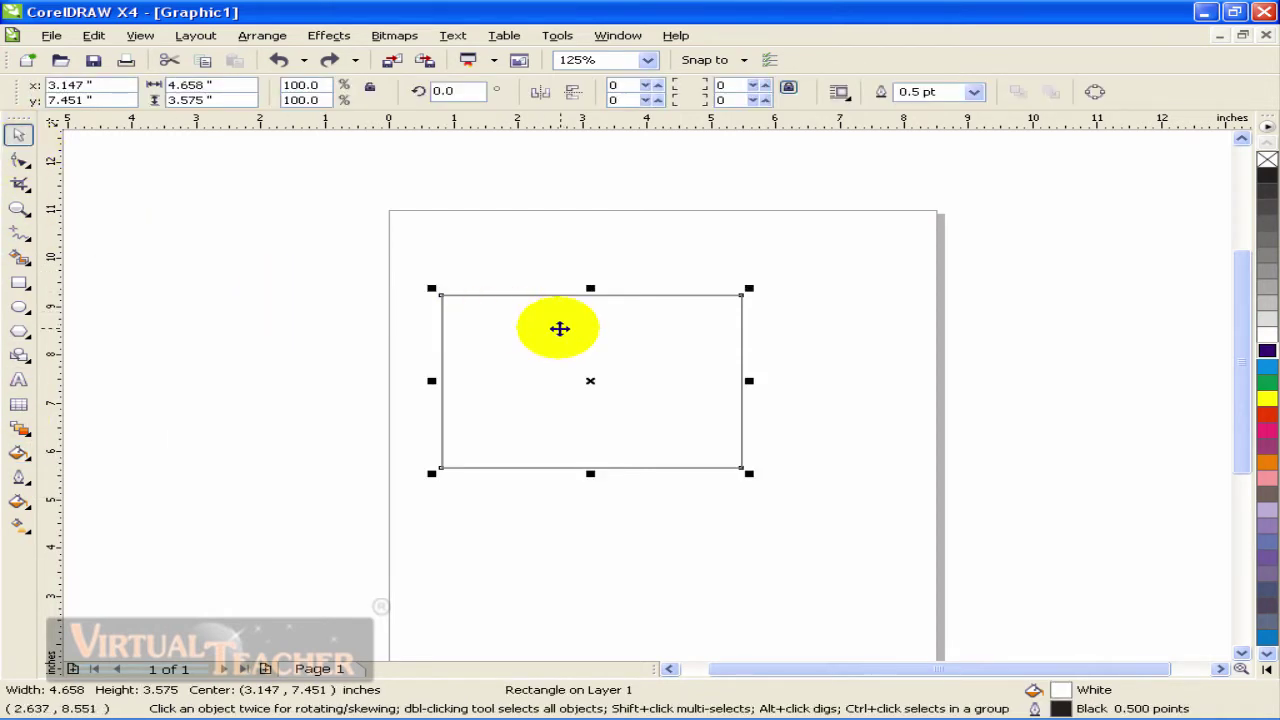
click(578, 248)
Fill the rectangle cyan after trying yellow, green and red swatches, then deselect it
click(523, 385)
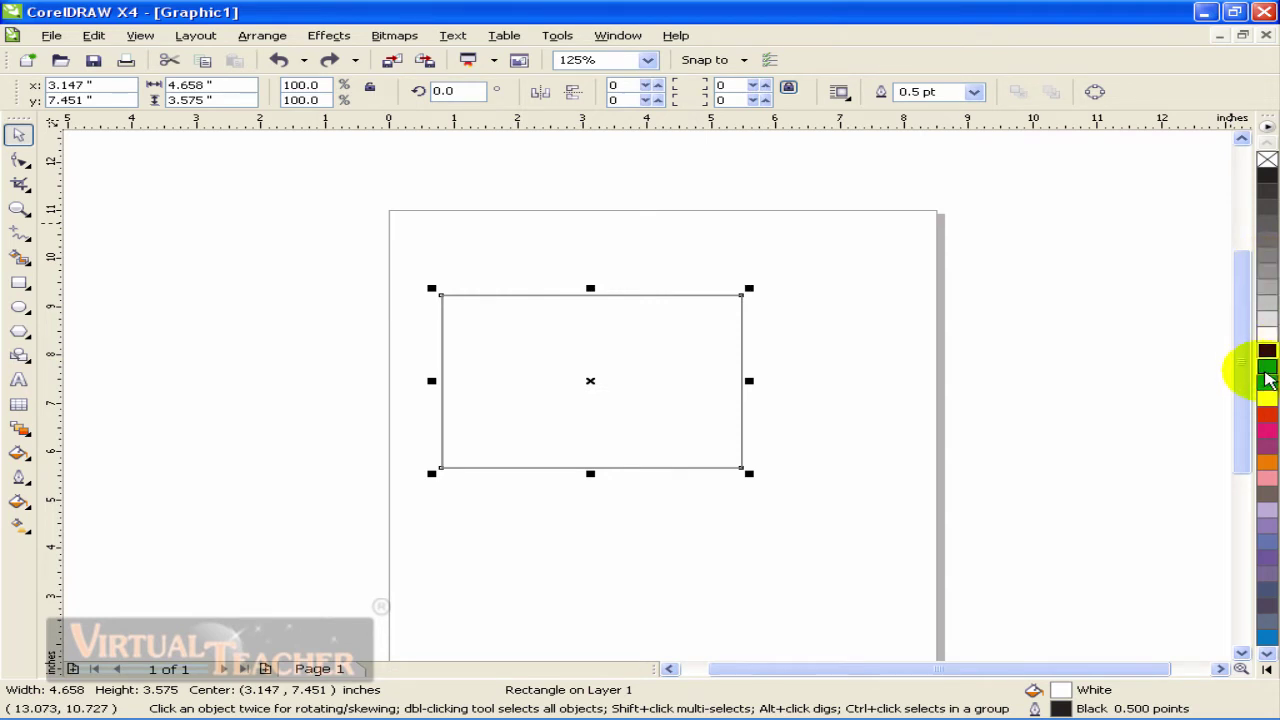
click(1267, 366)
click(1267, 398)
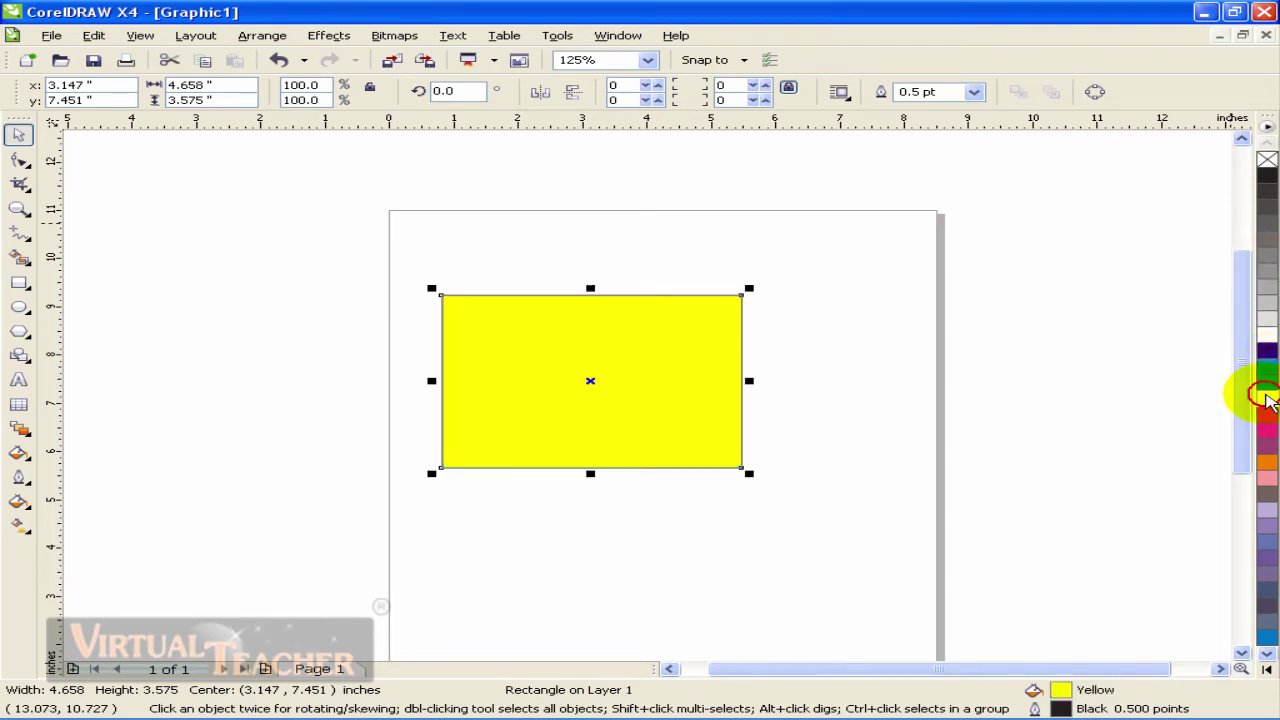
click(1267, 383)
click(1267, 413)
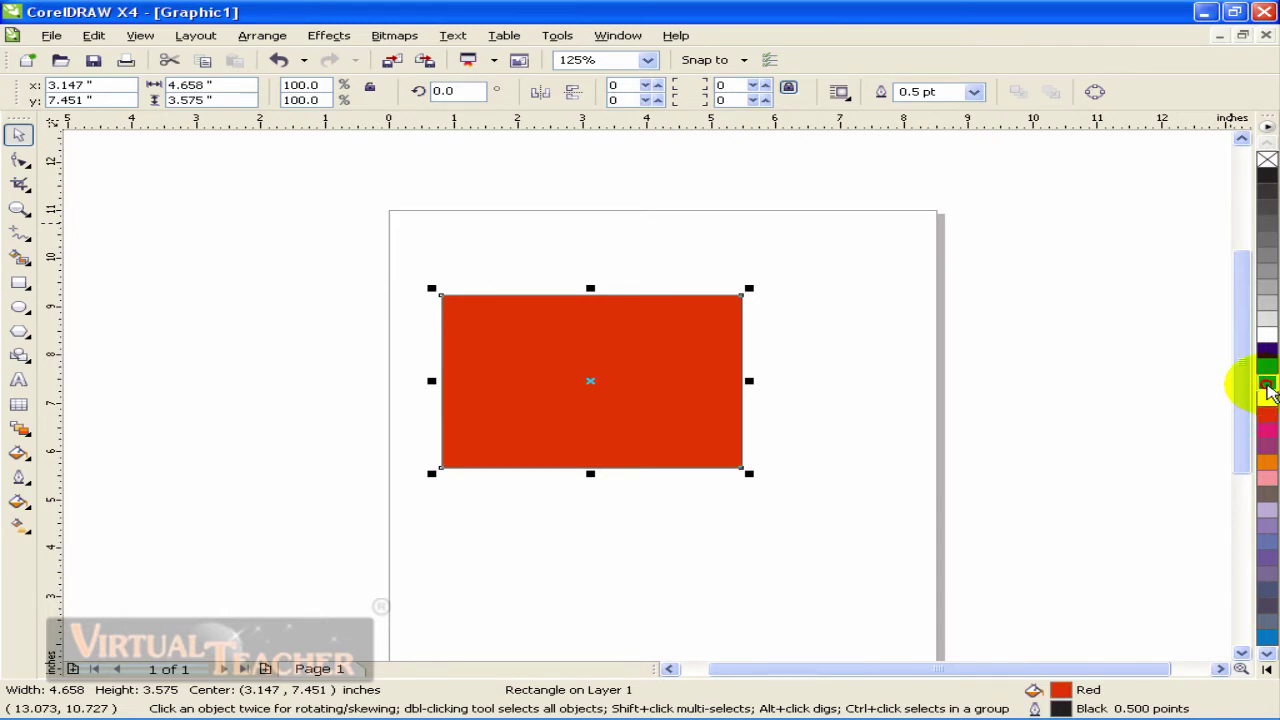
click(1267, 366)
click(490, 243)
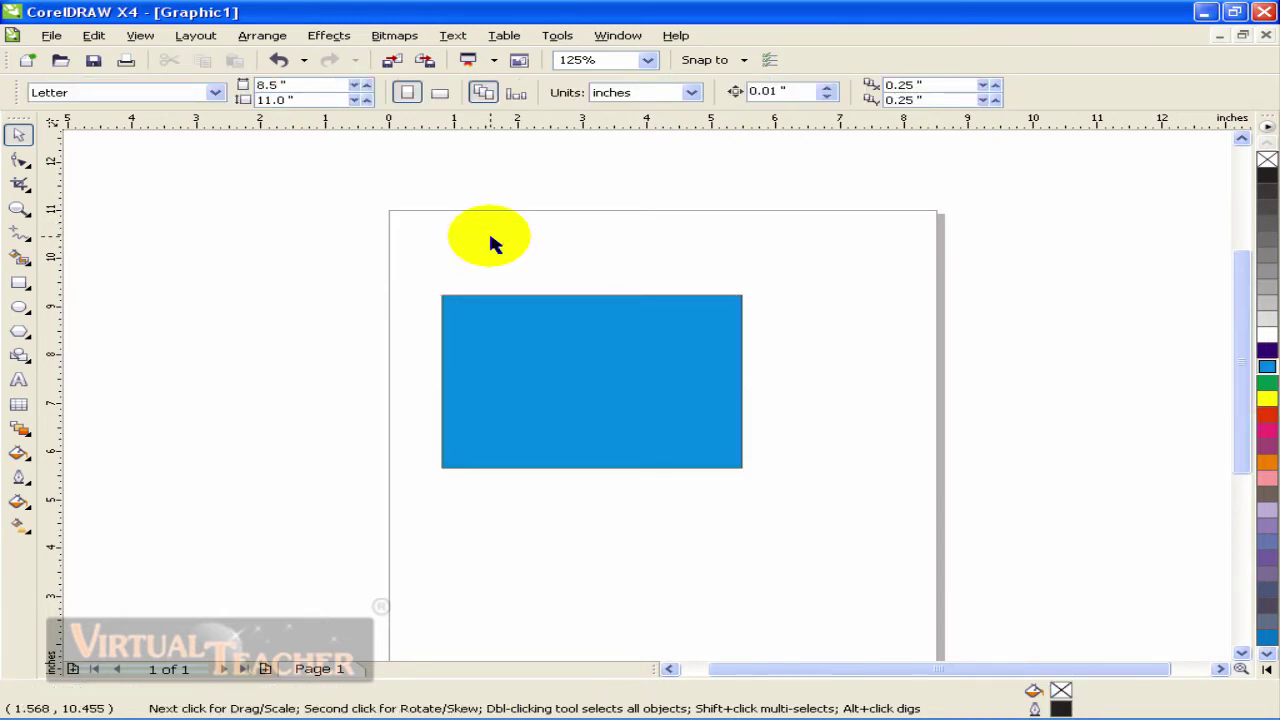
click(20, 453)
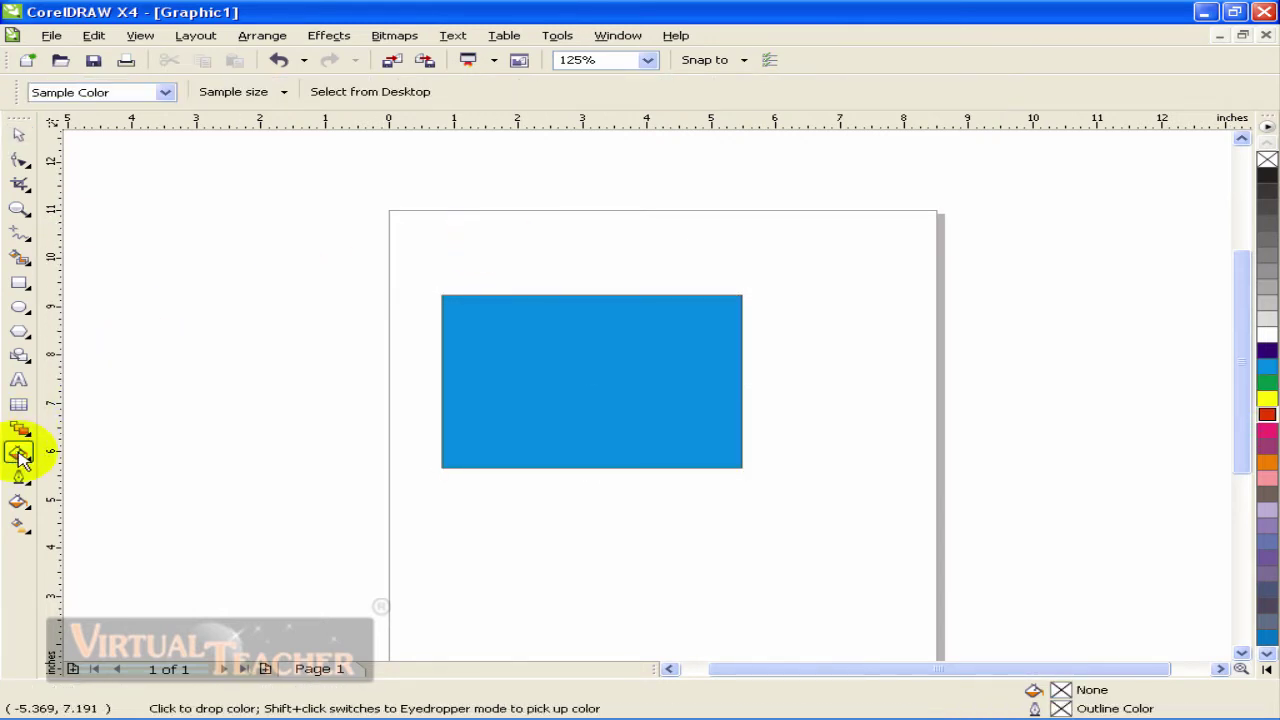
click(28, 460)
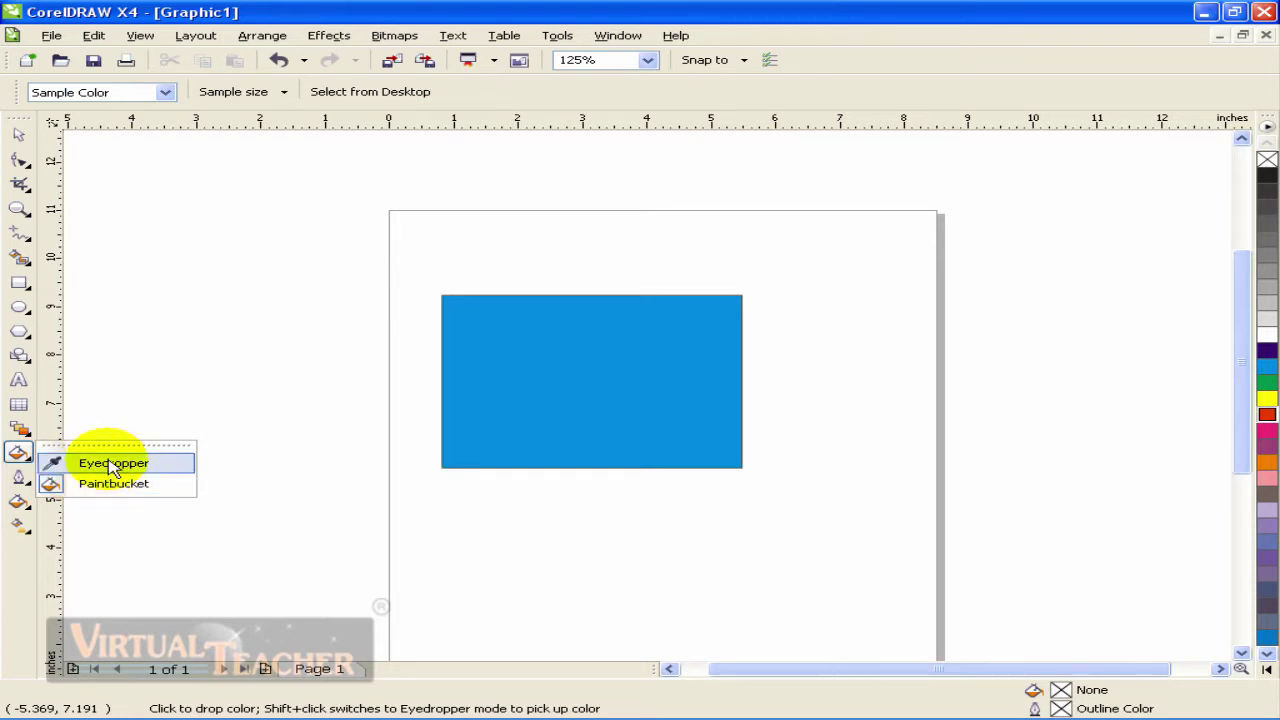
click(112, 466)
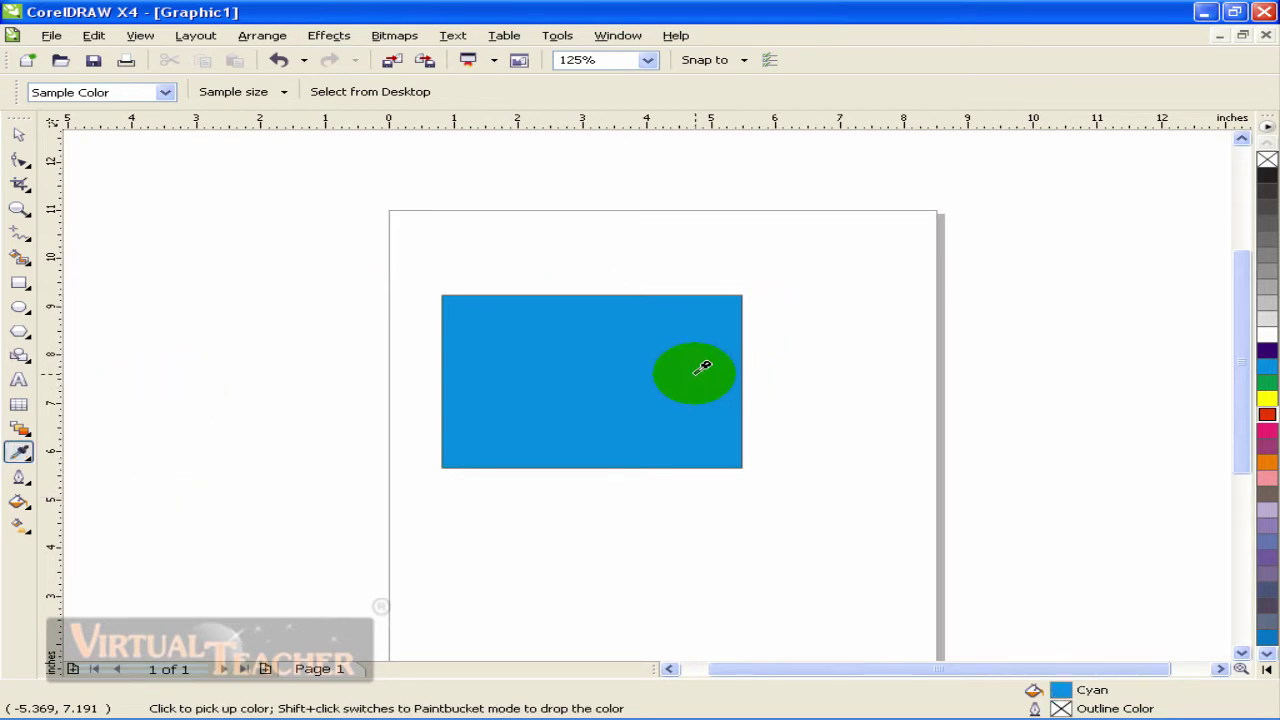
click(783, 427)
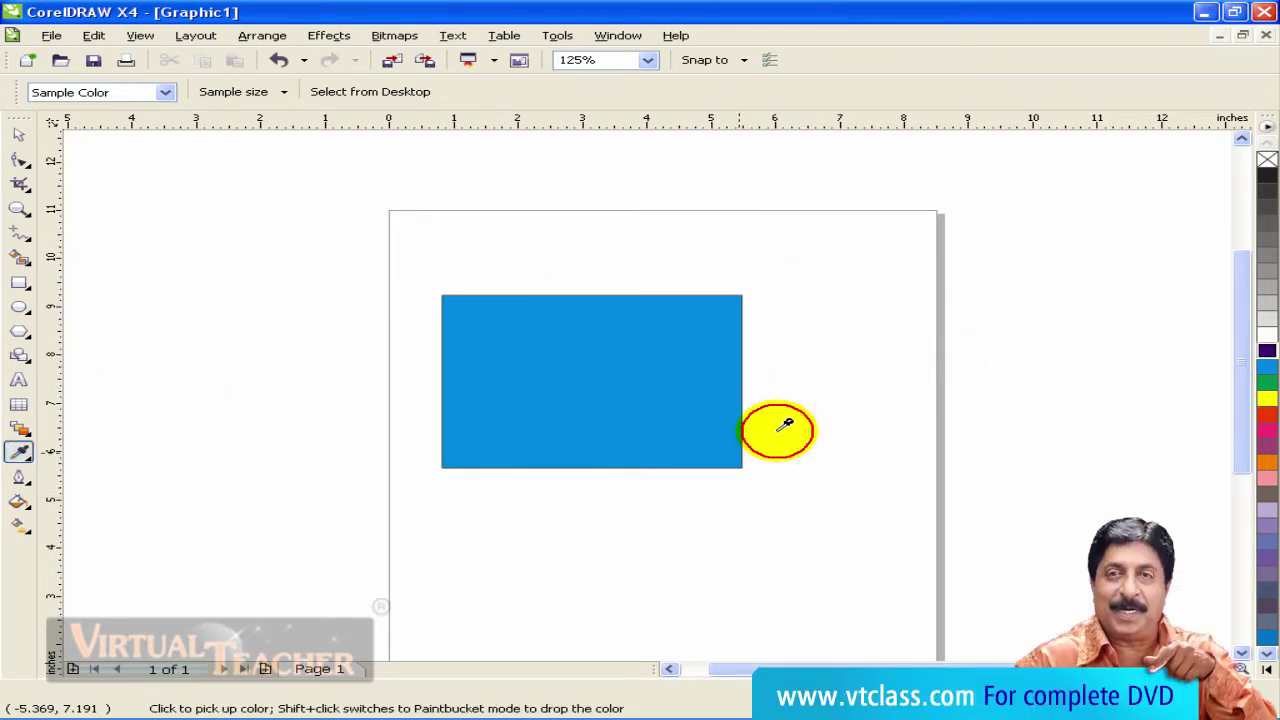
key(y)
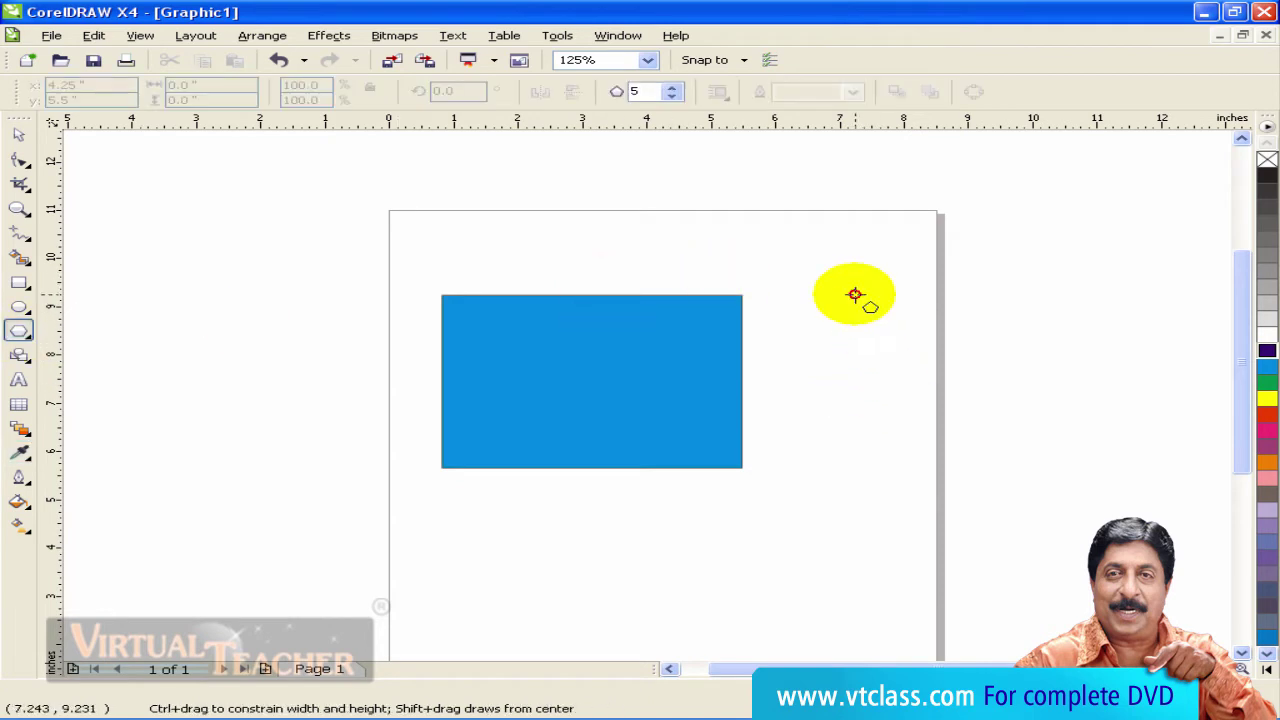
Draw a pentagon to the right of the rectangle and a circle at the top left
drag(855, 294, 1078, 467)
key(F7)
drag(382, 322, 196, 178)
click(19, 133)
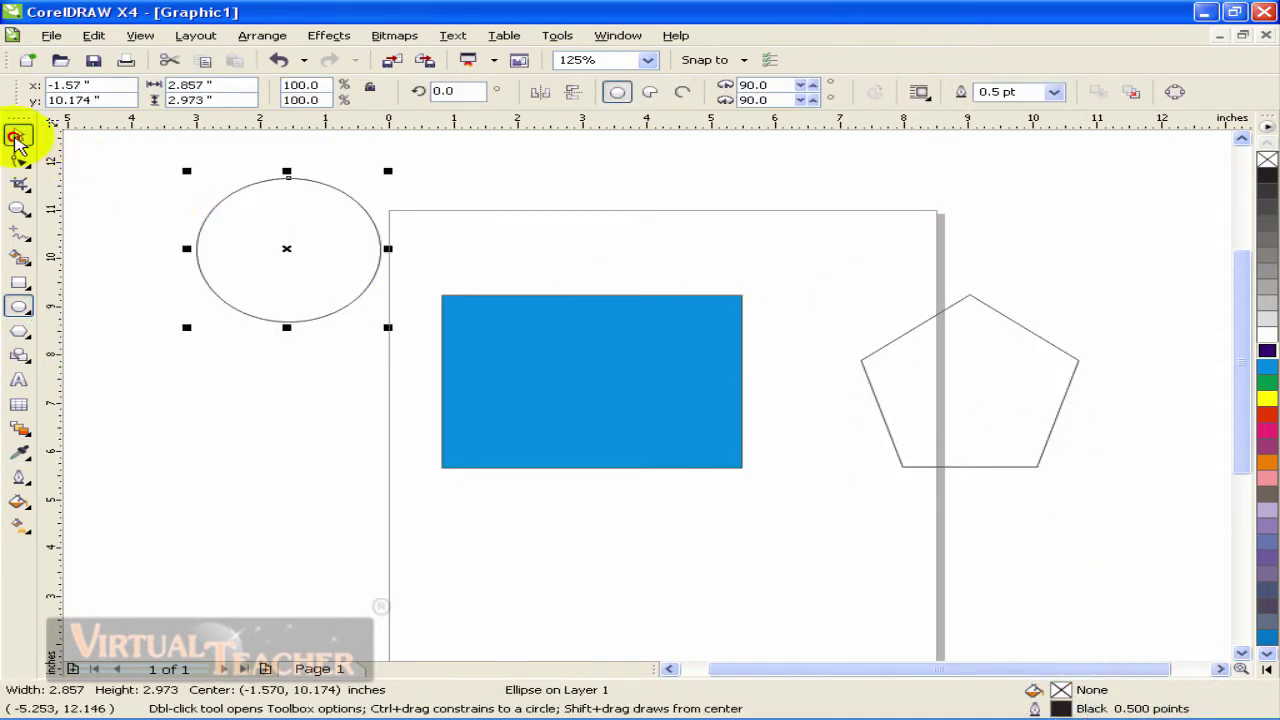
Fill the circle green and the pentagon dark blue, then select the rectangle
click(1267, 379)
click(1040, 368)
click(1267, 350)
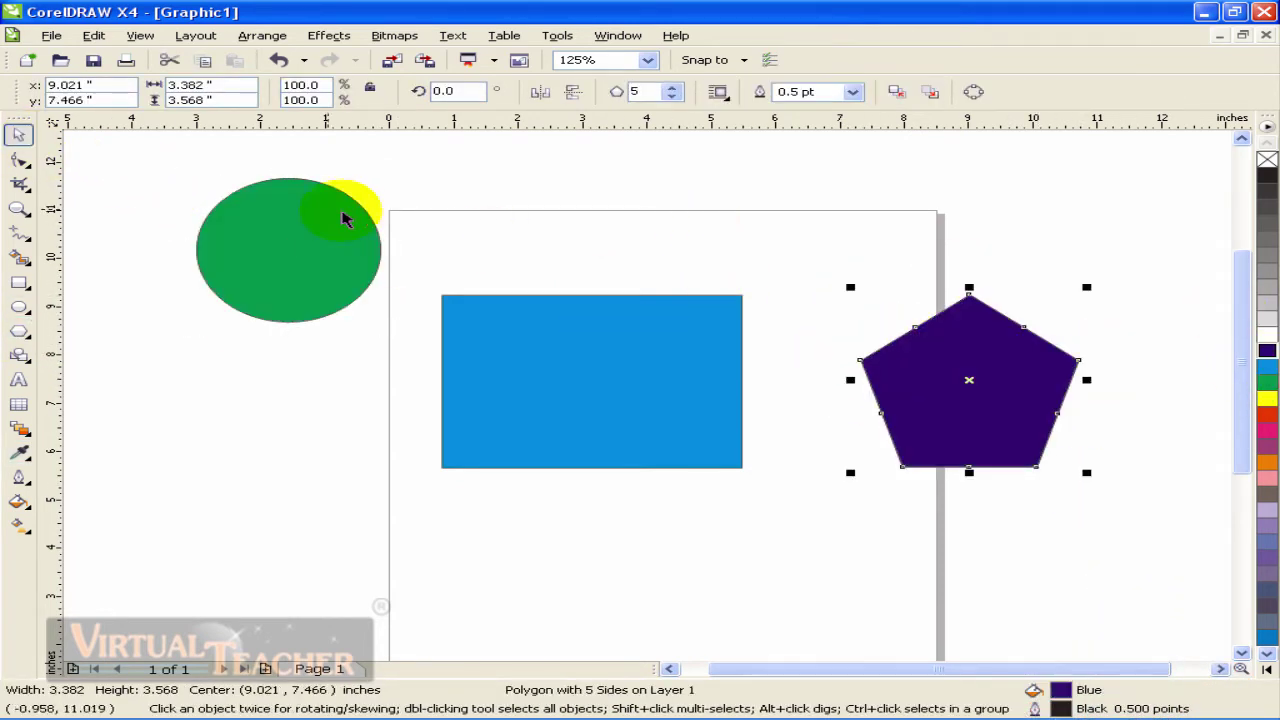
click(343, 220)
click(543, 163)
click(623, 357)
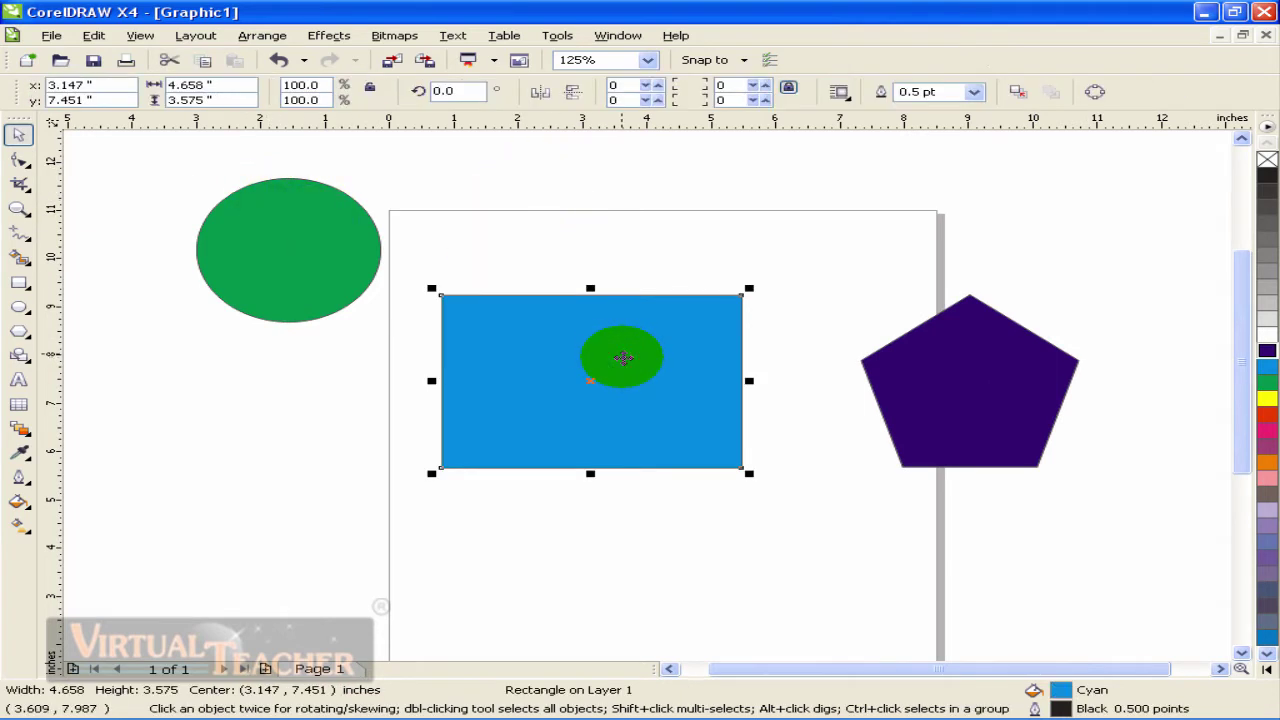
drag(623, 357, 622, 347)
key(Escape)
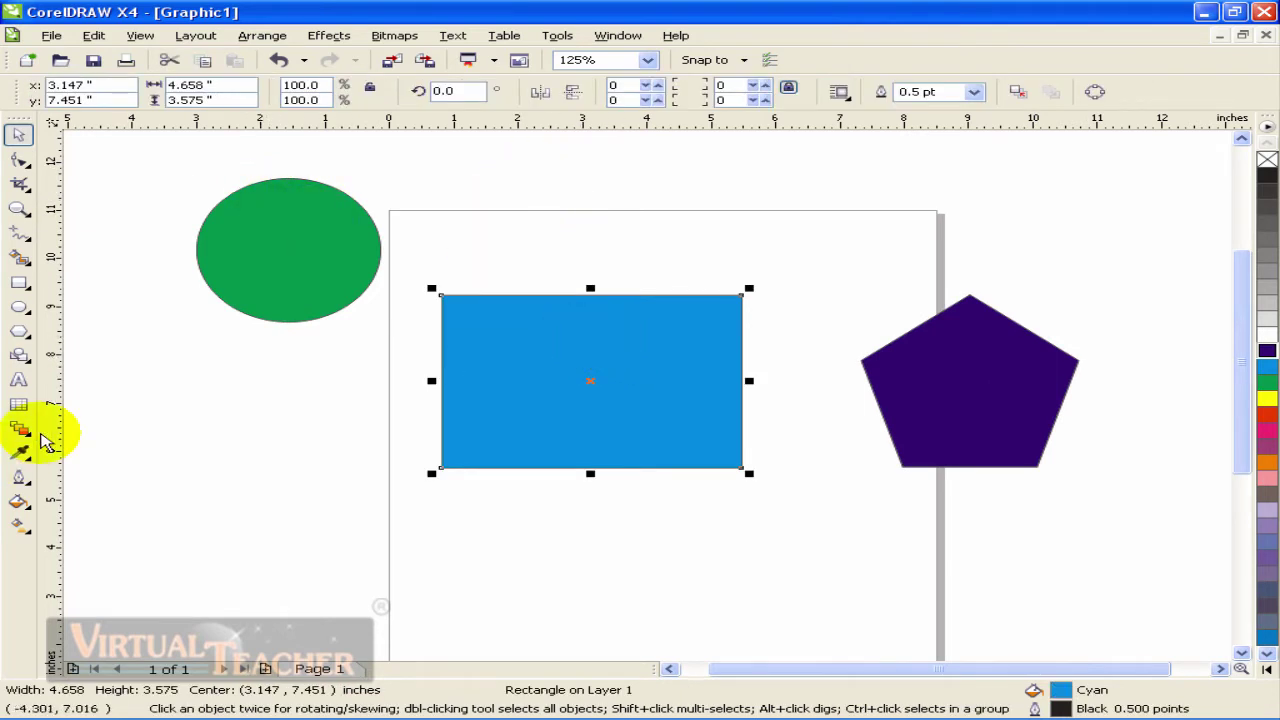
click(22, 455)
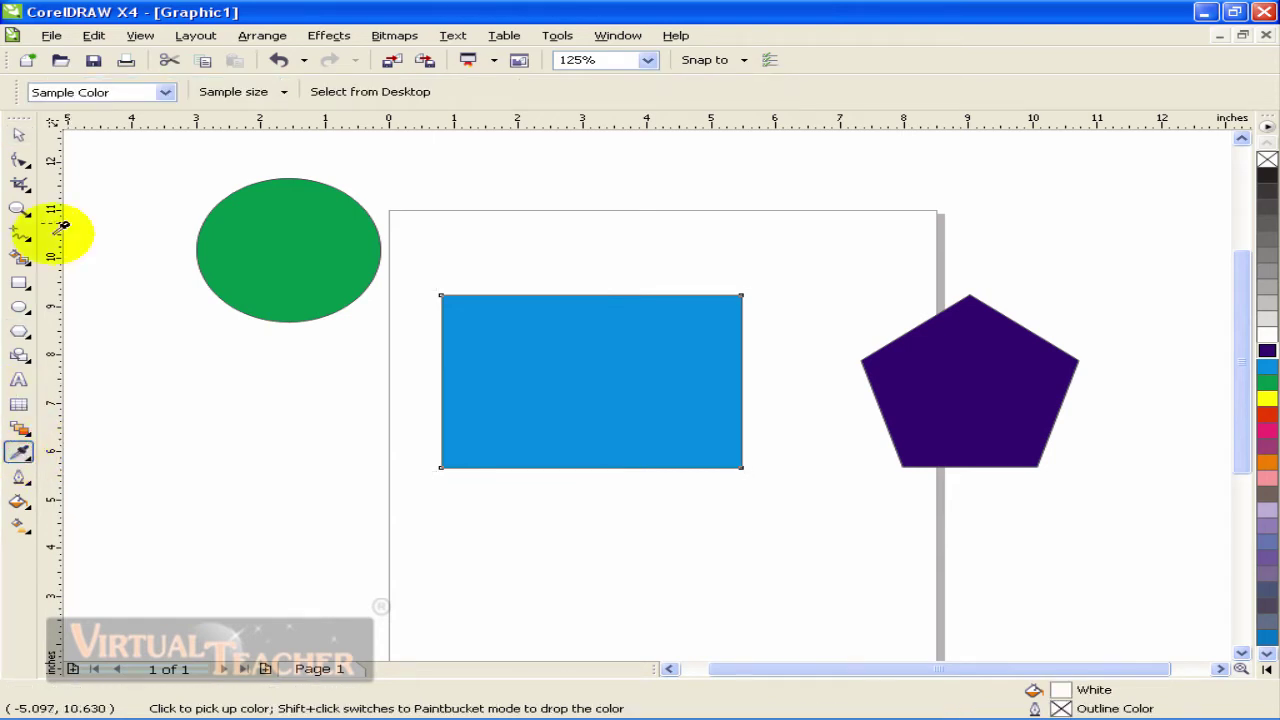
click(166, 93)
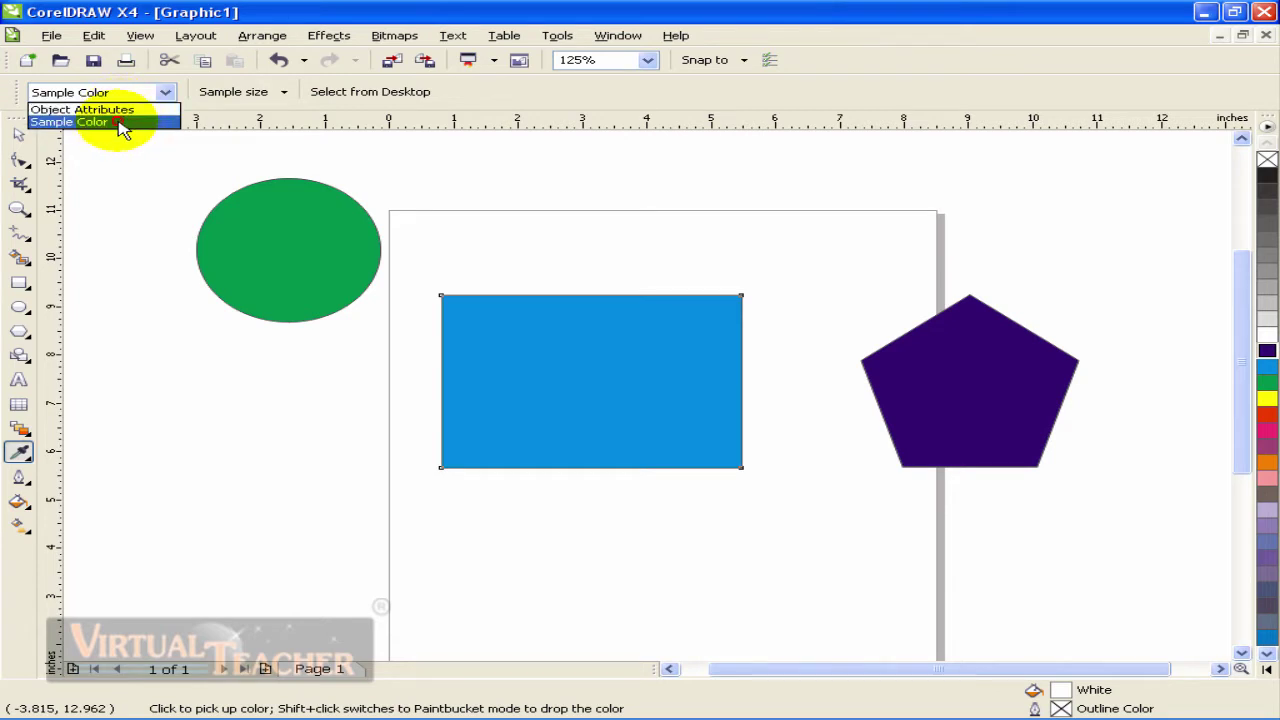
click(118, 122)
click(283, 98)
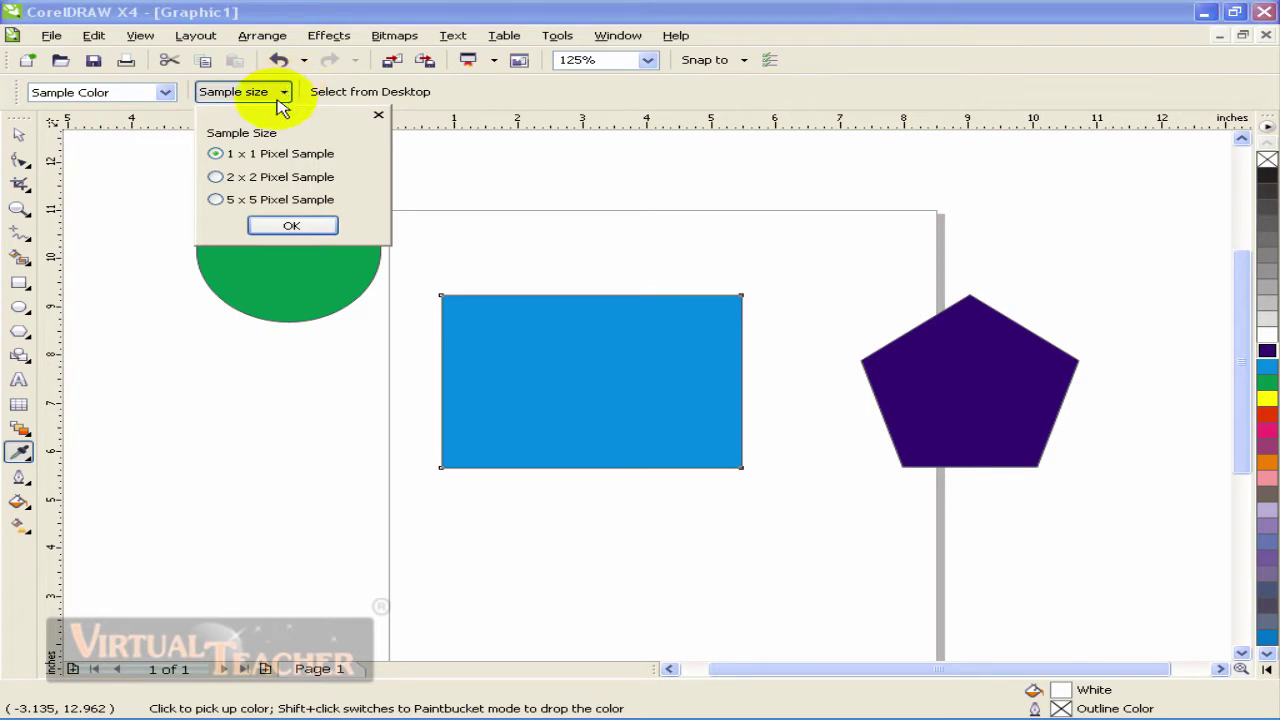
click(217, 178)
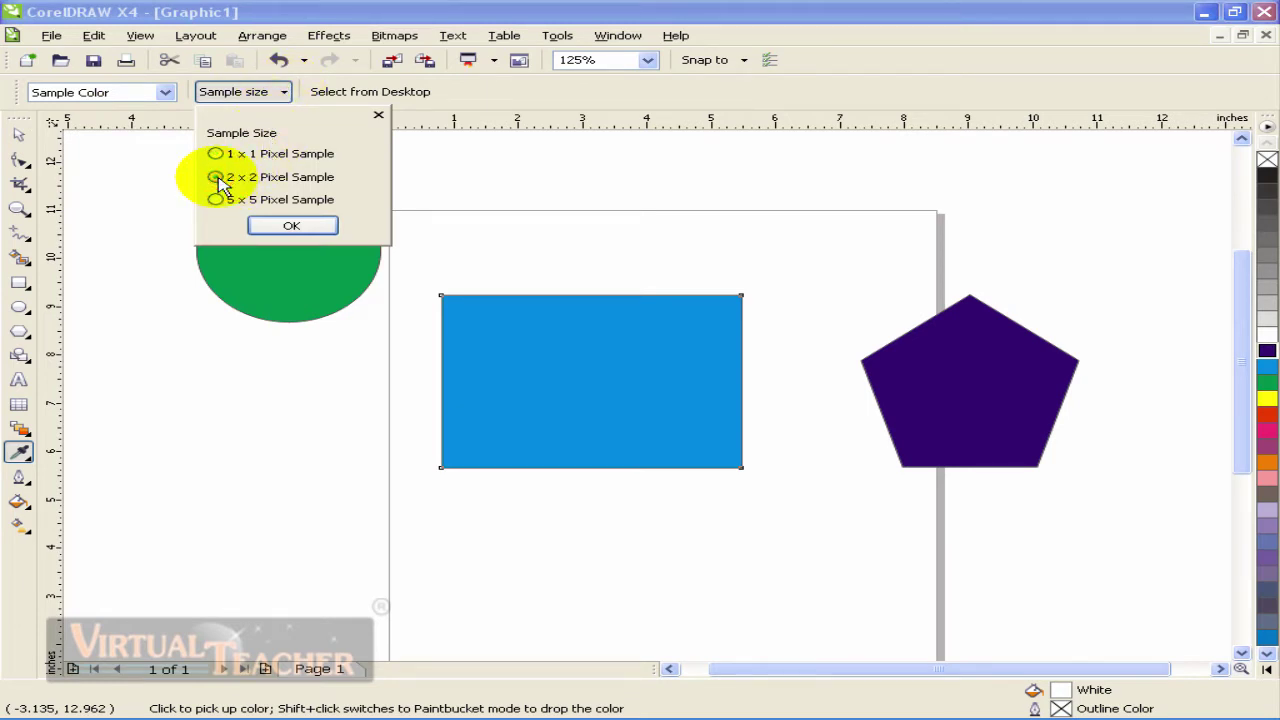
click(217, 178)
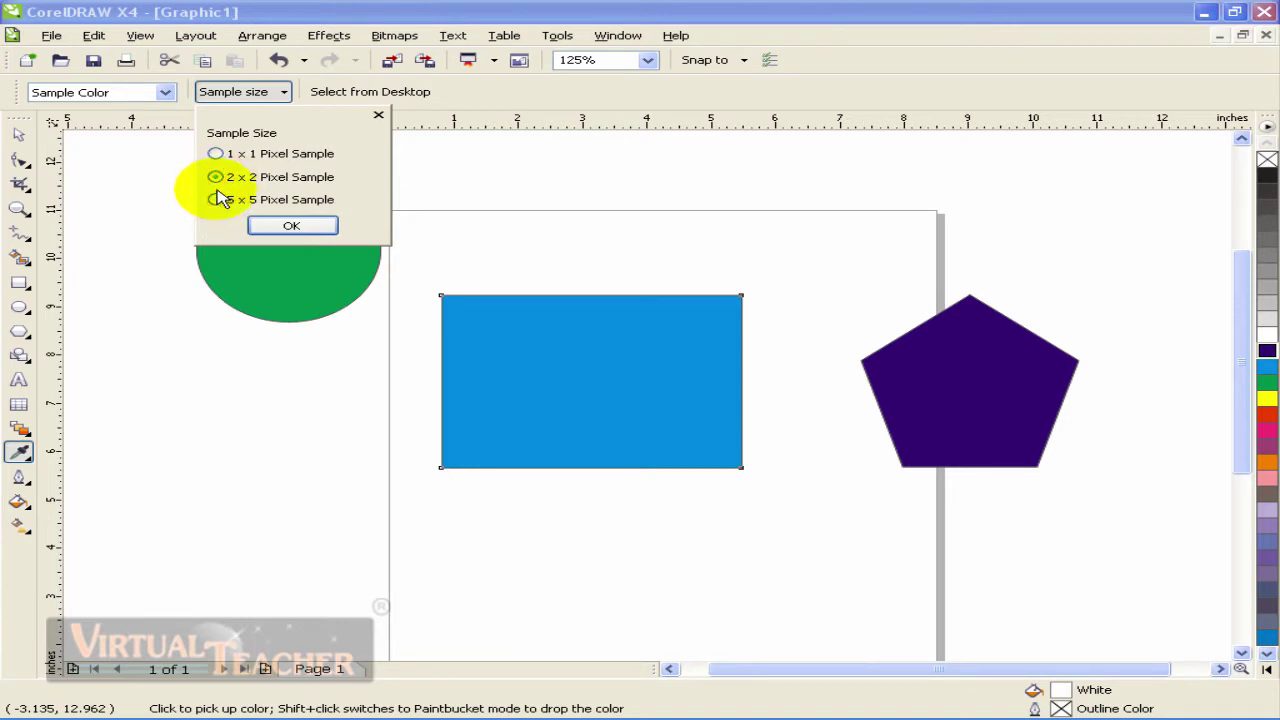
click(216, 200)
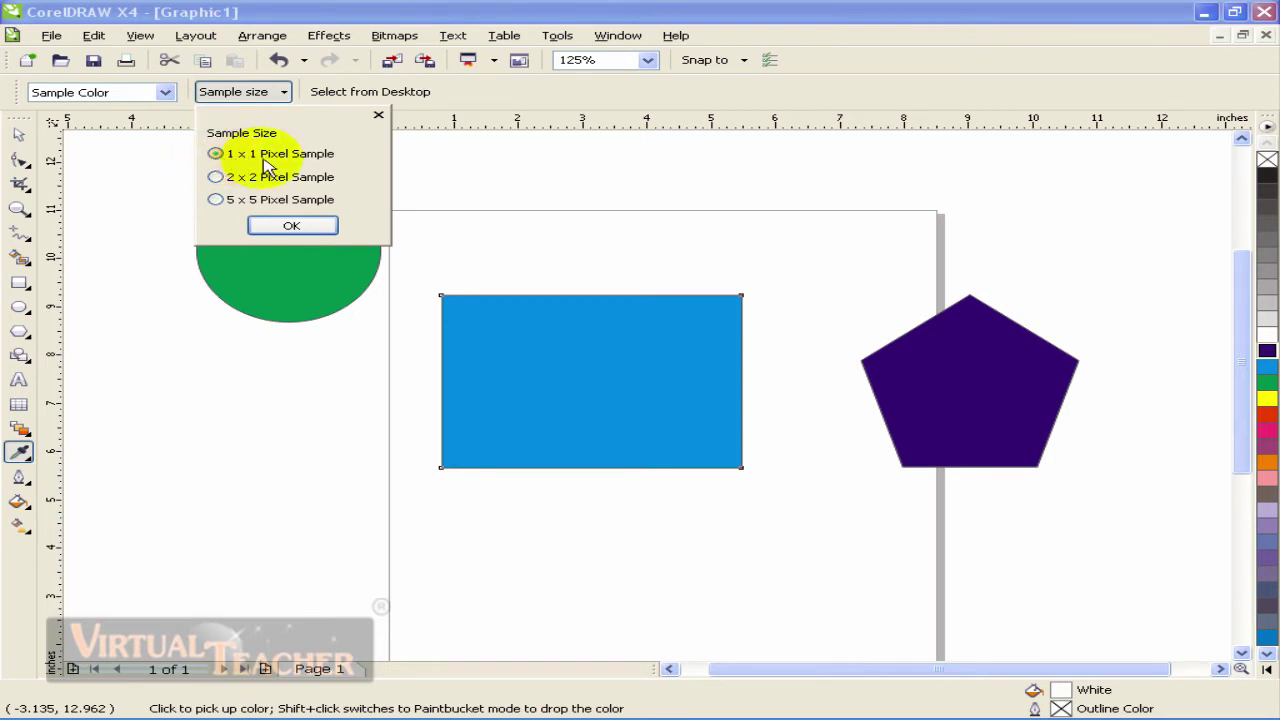
click(292, 226)
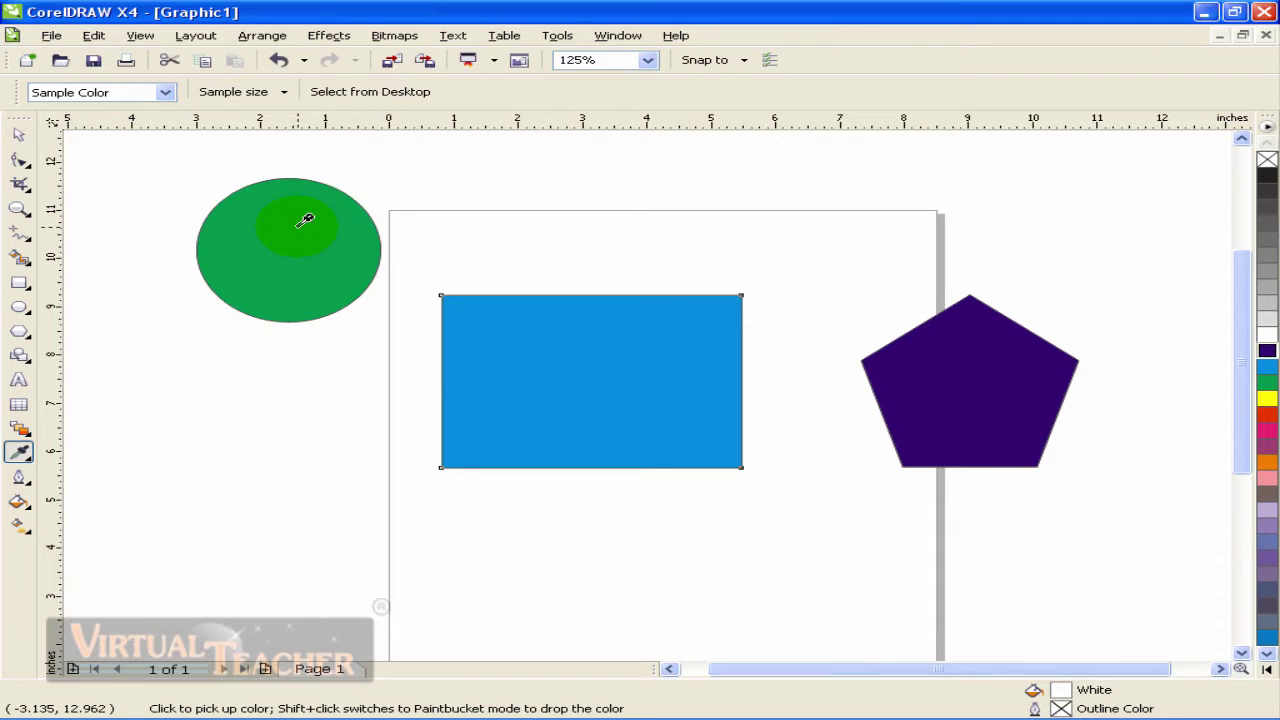
Sample the pentagon's dark blue and the circle's green with the Eyedropper, then zoom the view to 125%
click(980, 360)
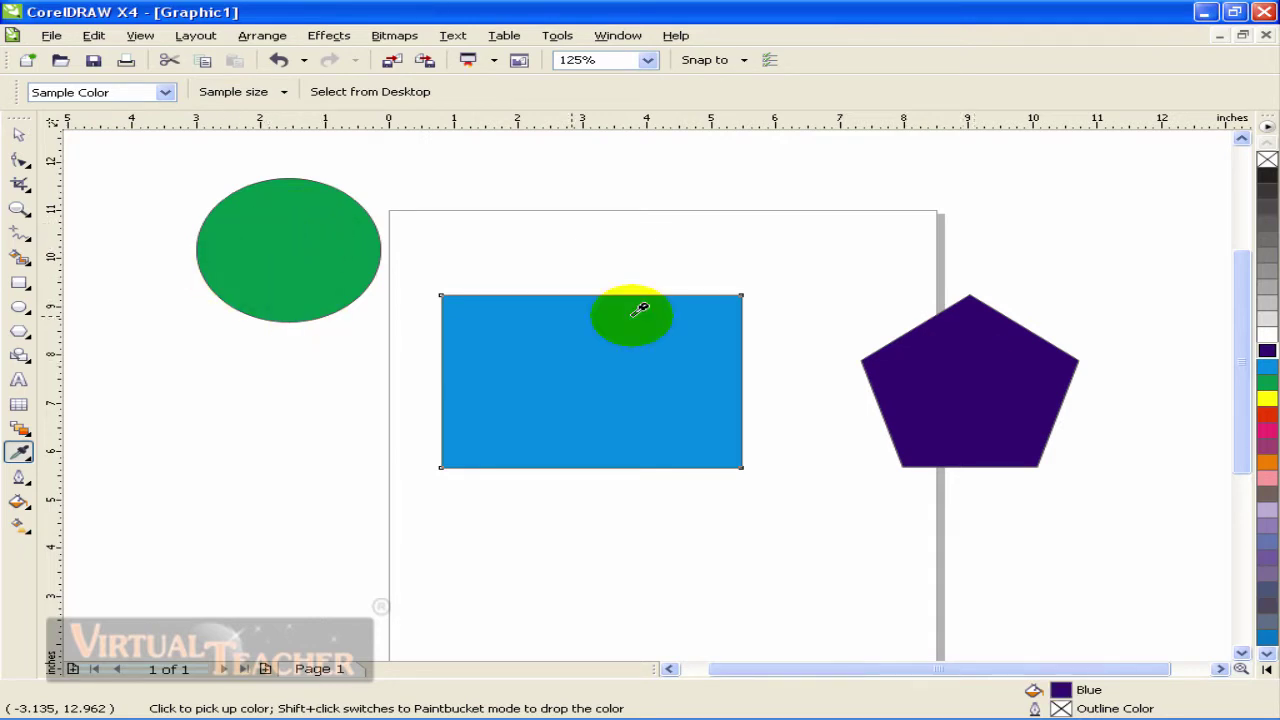
click(295, 251)
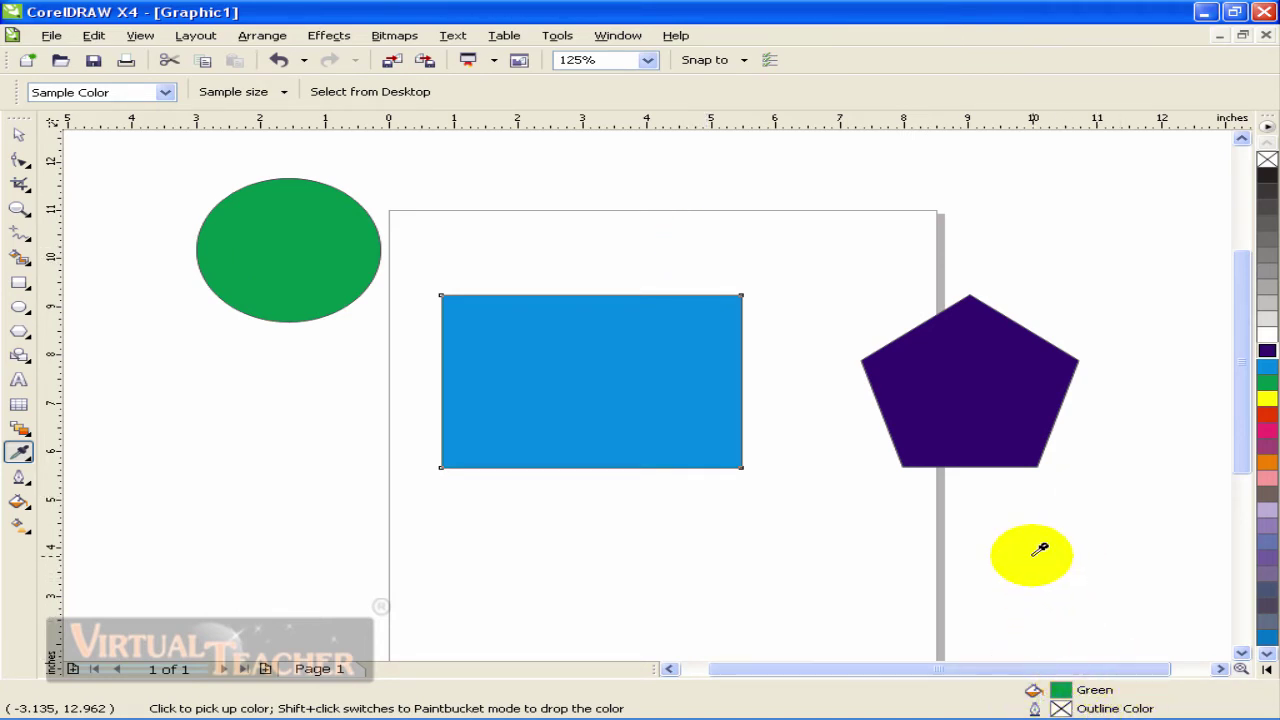
mouse_move(1058, 689)
mouse_down()
mouse_move(683, 420)
mouse_move(698, 385)
mouse_up()
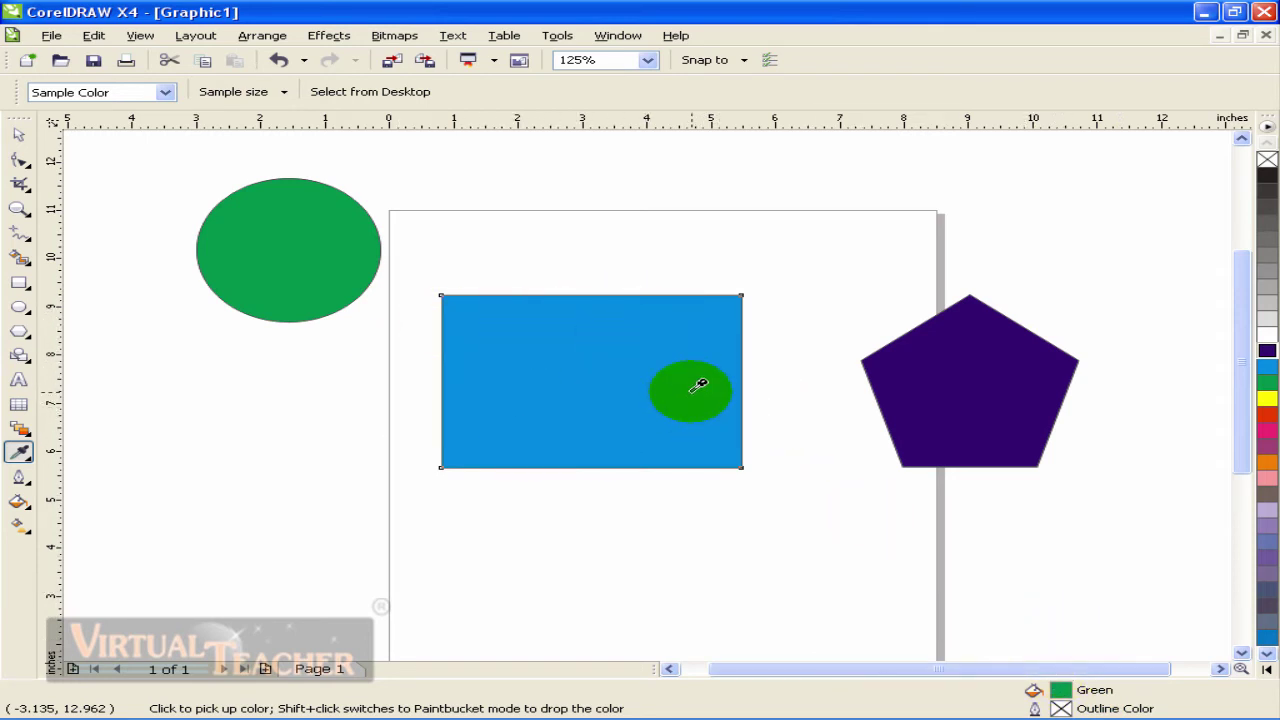
scroll(700, 380, up, 4)
scroll(655, 388, up, 5)
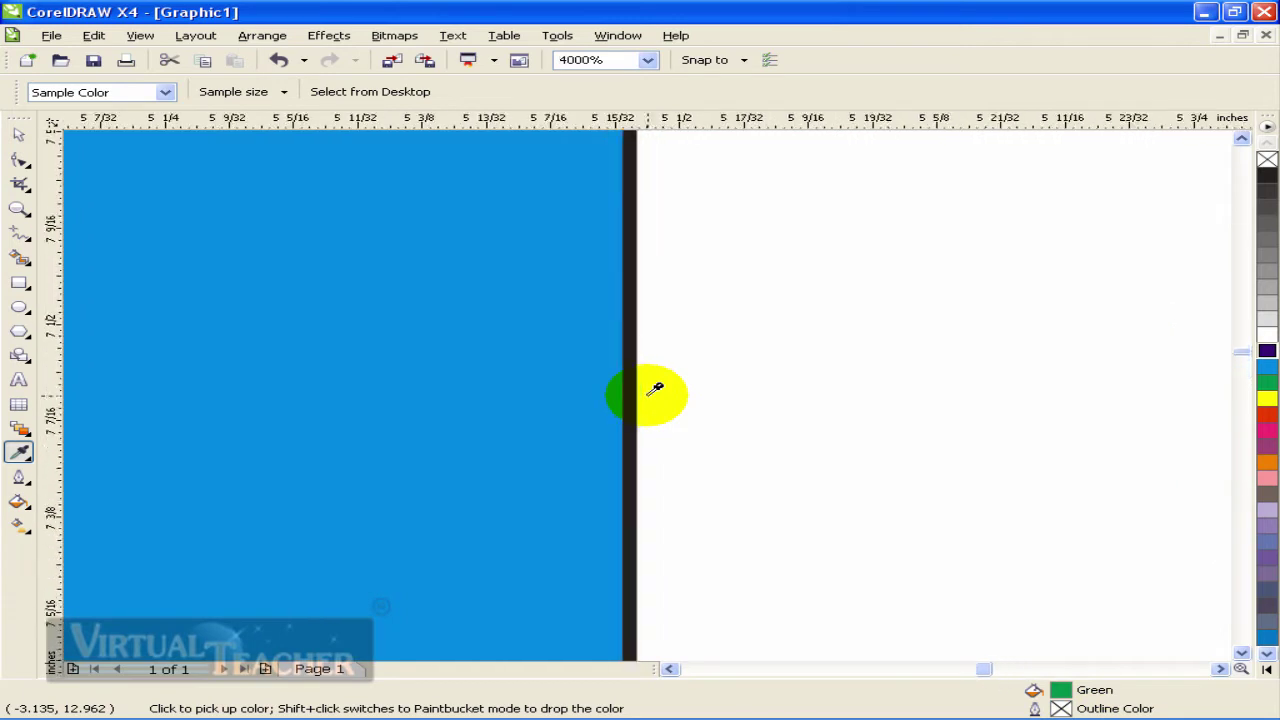
scroll(658, 385, up, 2)
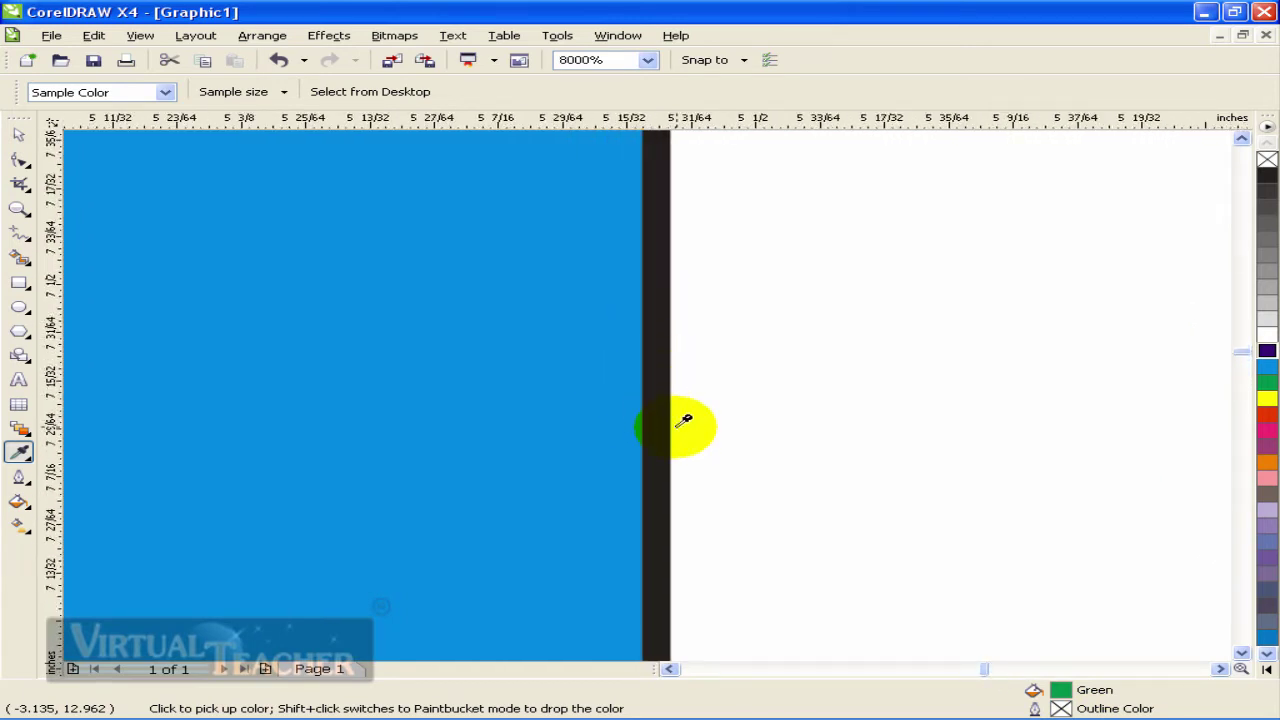
scroll(683, 420, down, 9)
scroll(654, 380, down, 2)
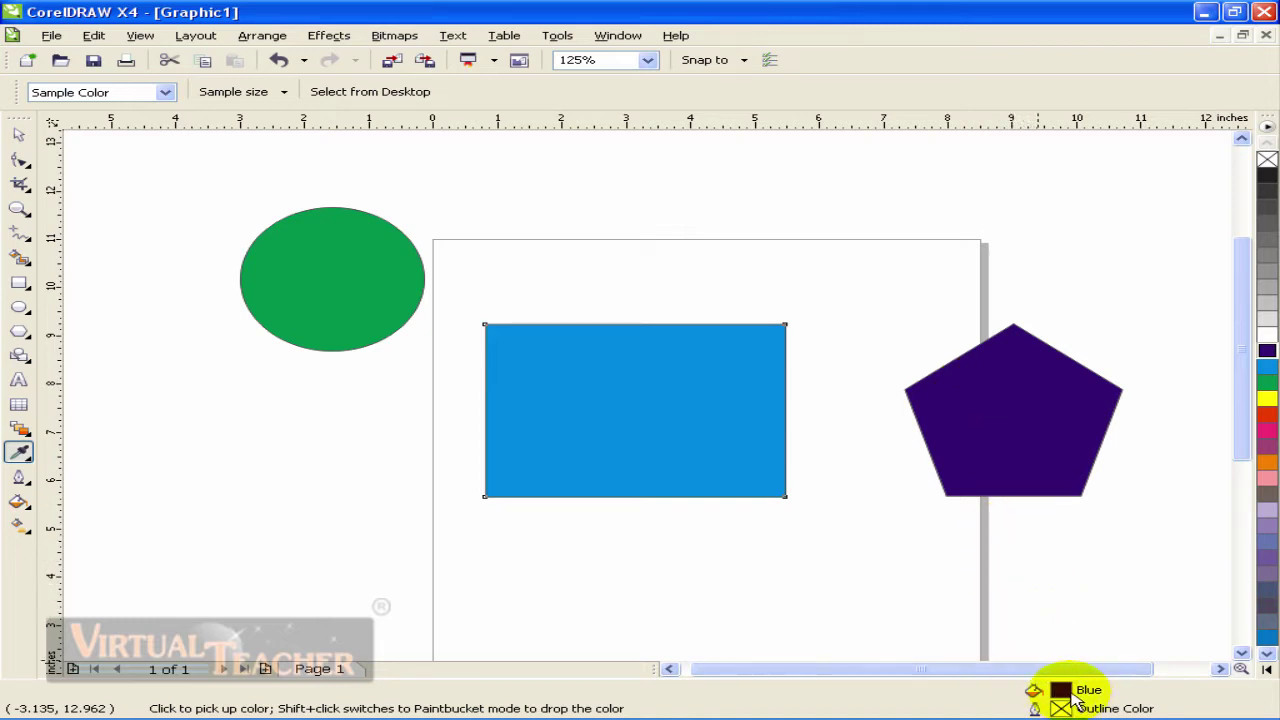
Drop the sampled dark blue onto the rectangle and the circle with the Paintbucket
click(22, 455)
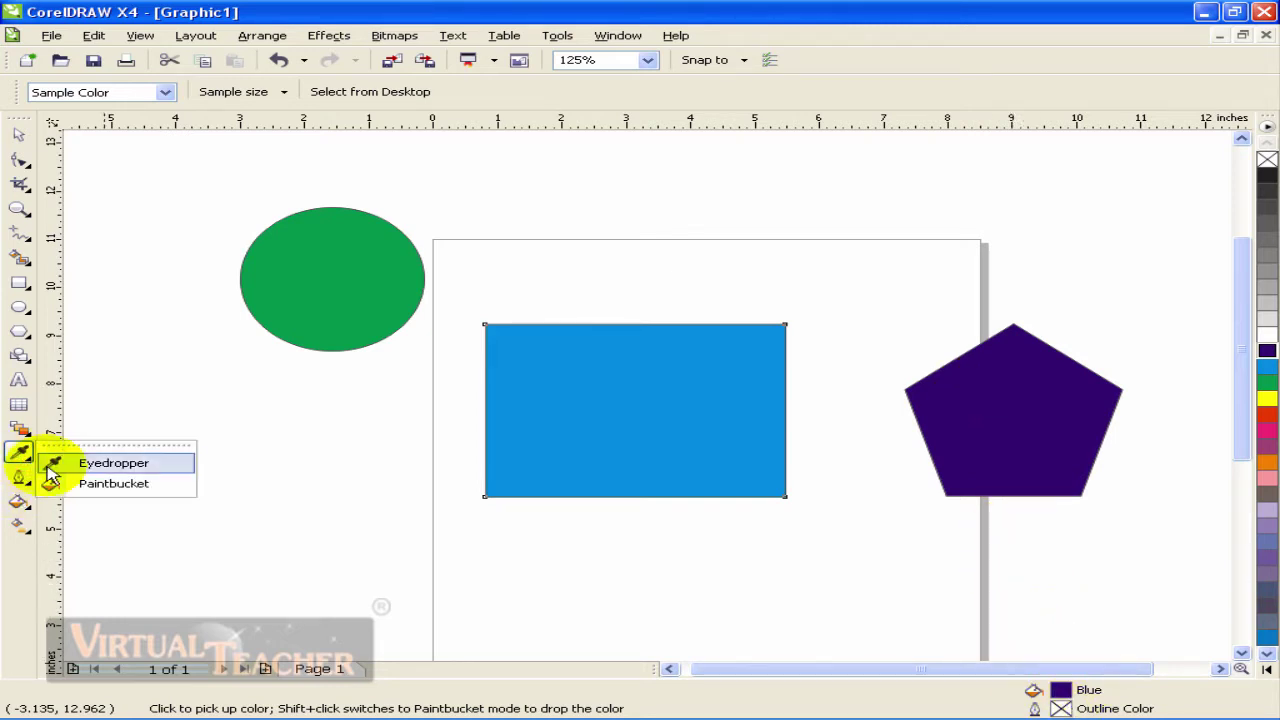
click(113, 484)
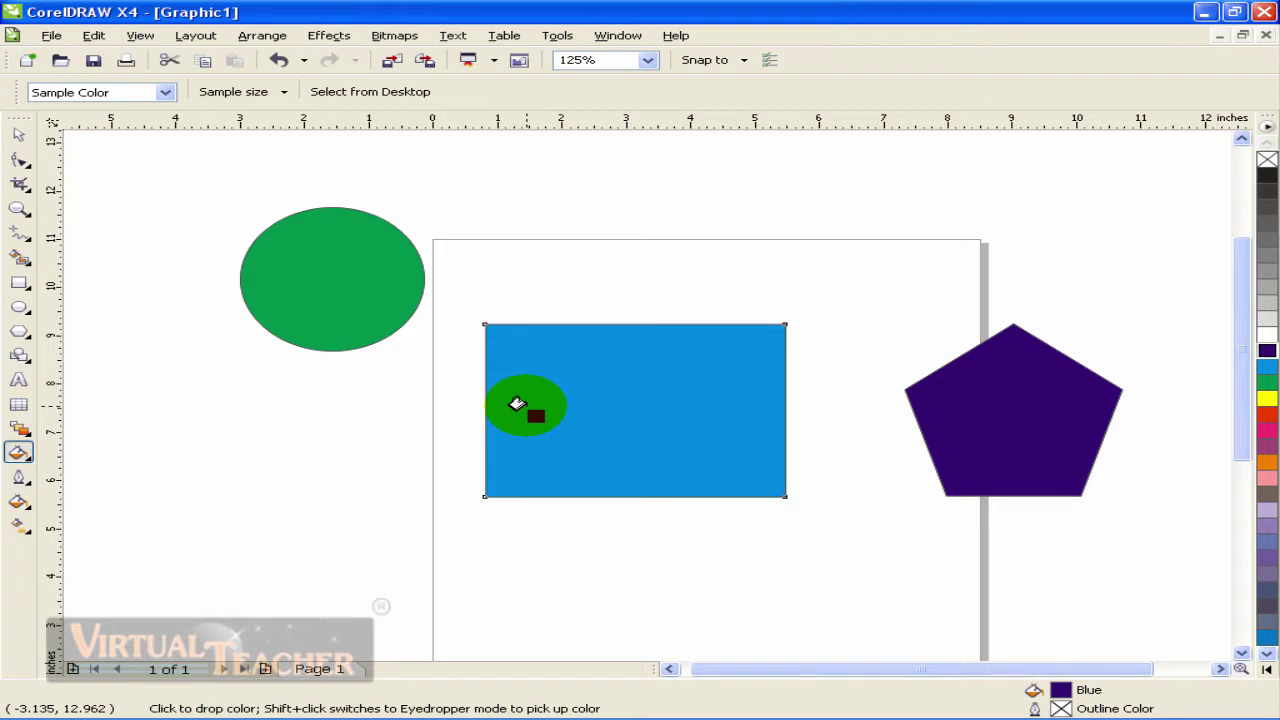
scroll(516, 403, up, 1)
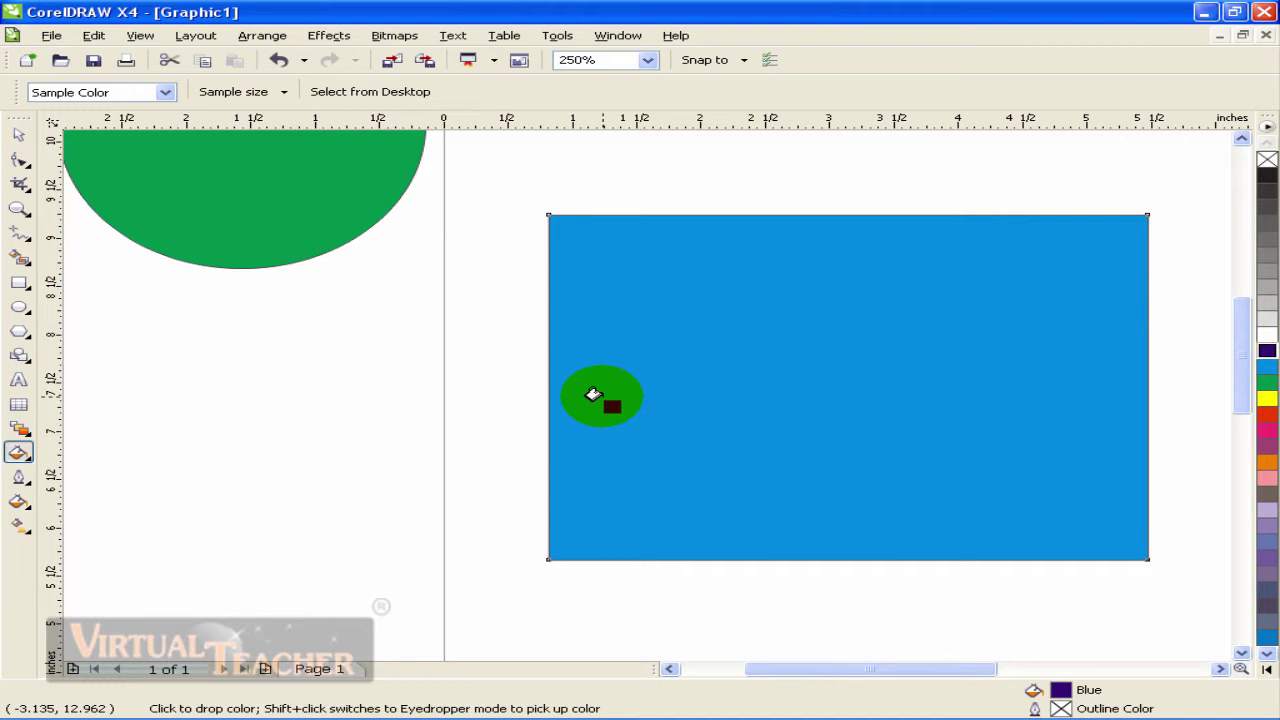
click(593, 394)
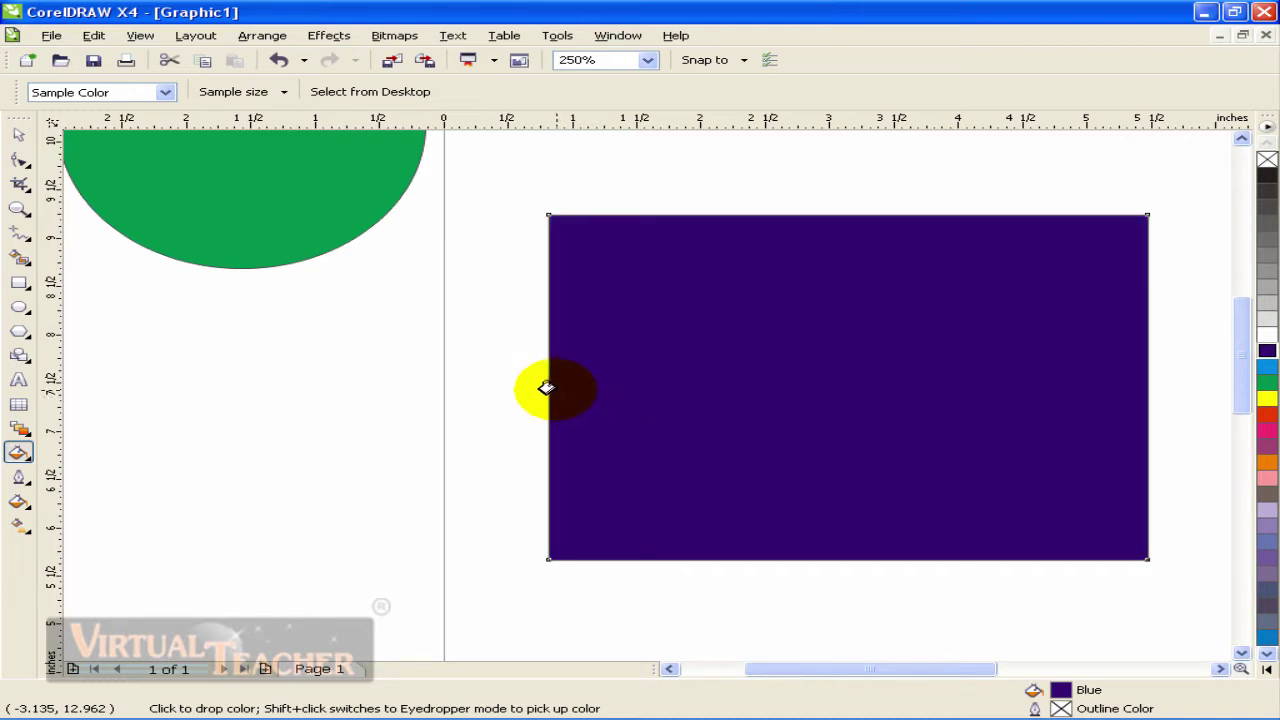
scroll(539, 388, up, 2)
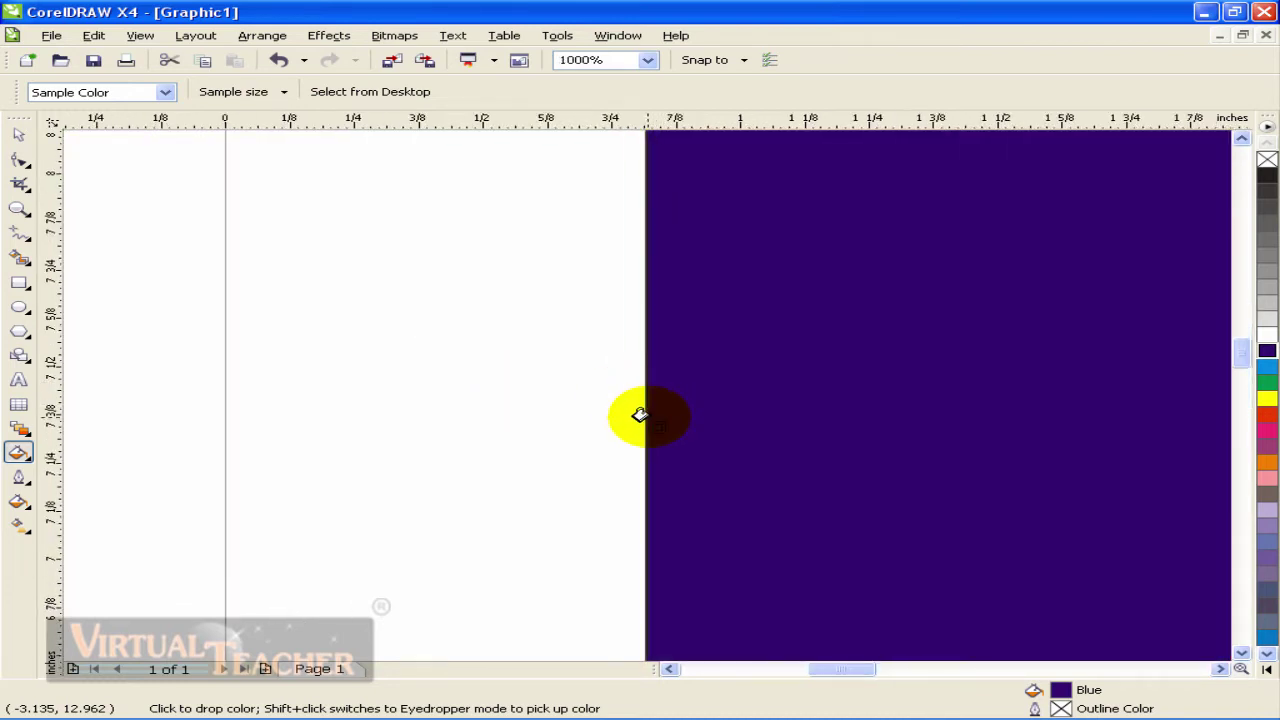
scroll(638, 393, down, 3)
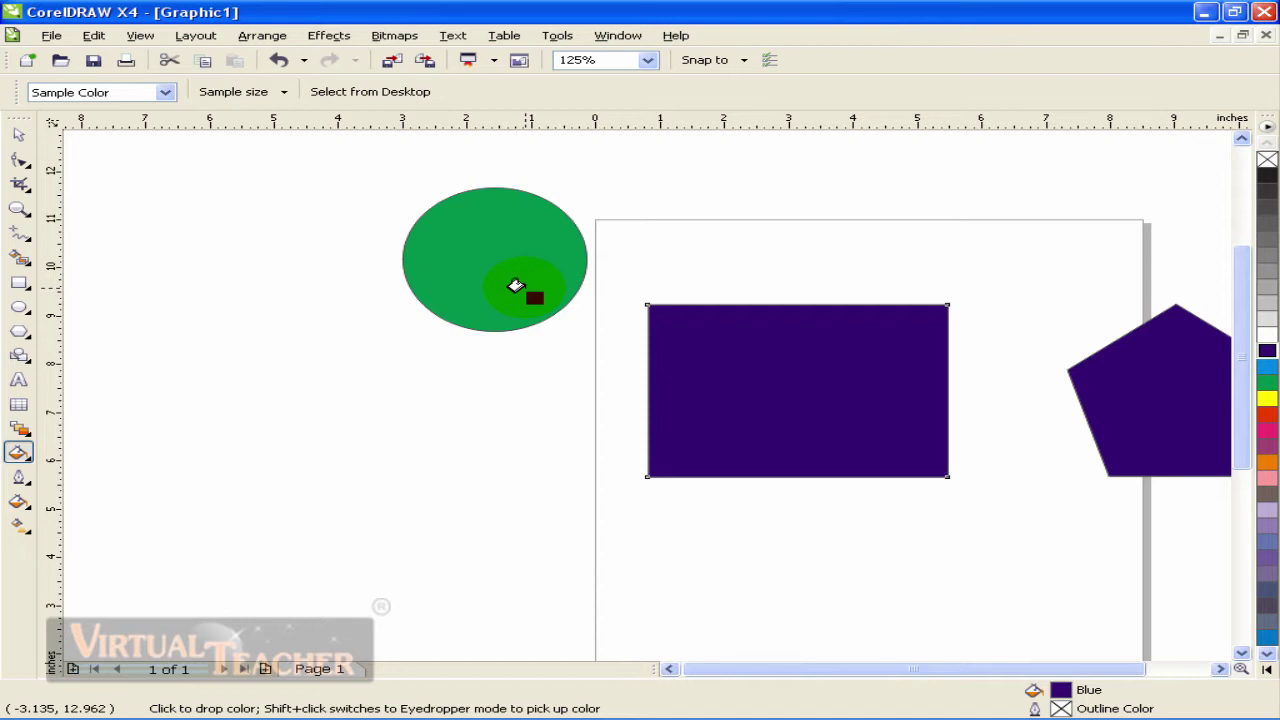
click(491, 271)
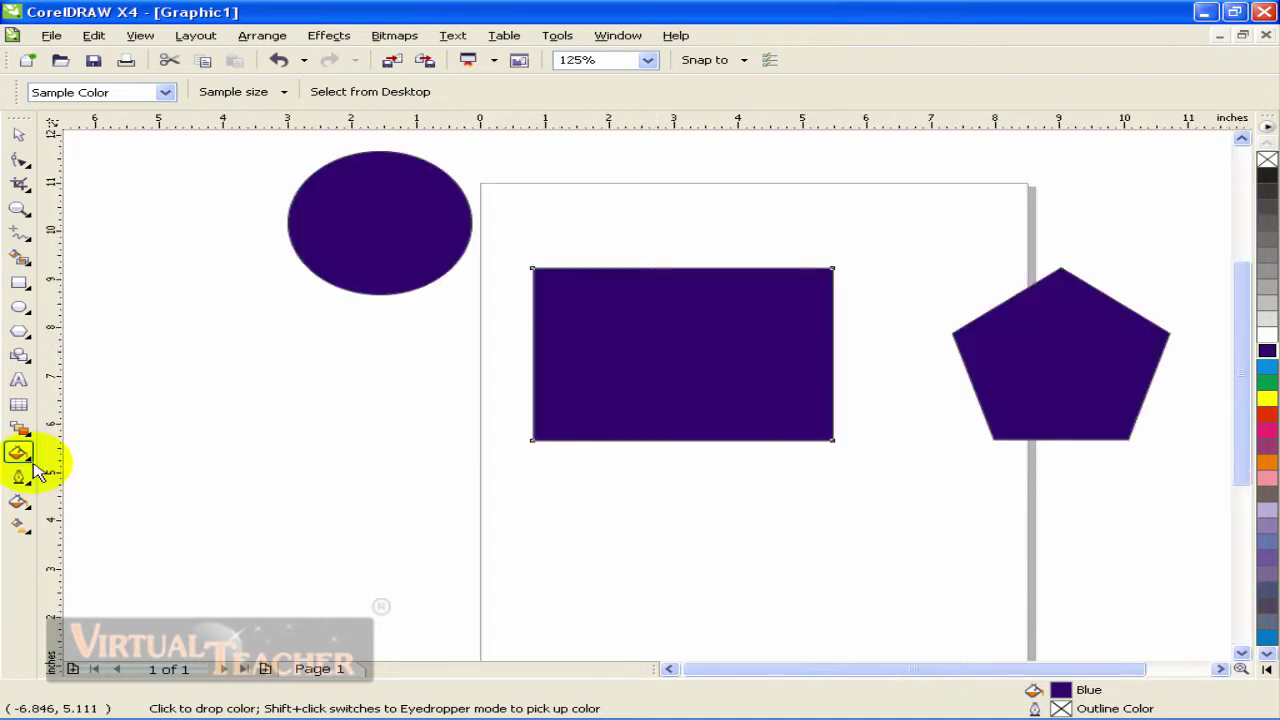
click(28, 459)
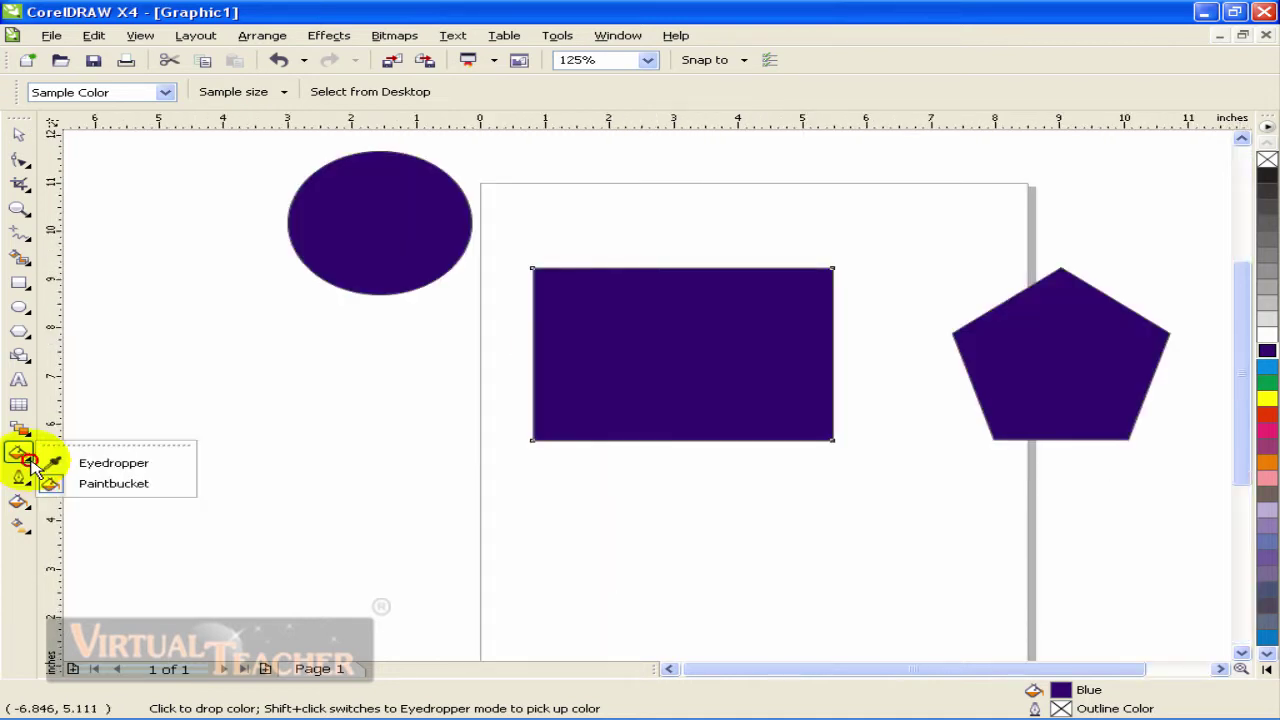
Sample a light blue (R:123 G:152 B:225) from the desktop outside the canvas
click(147, 467)
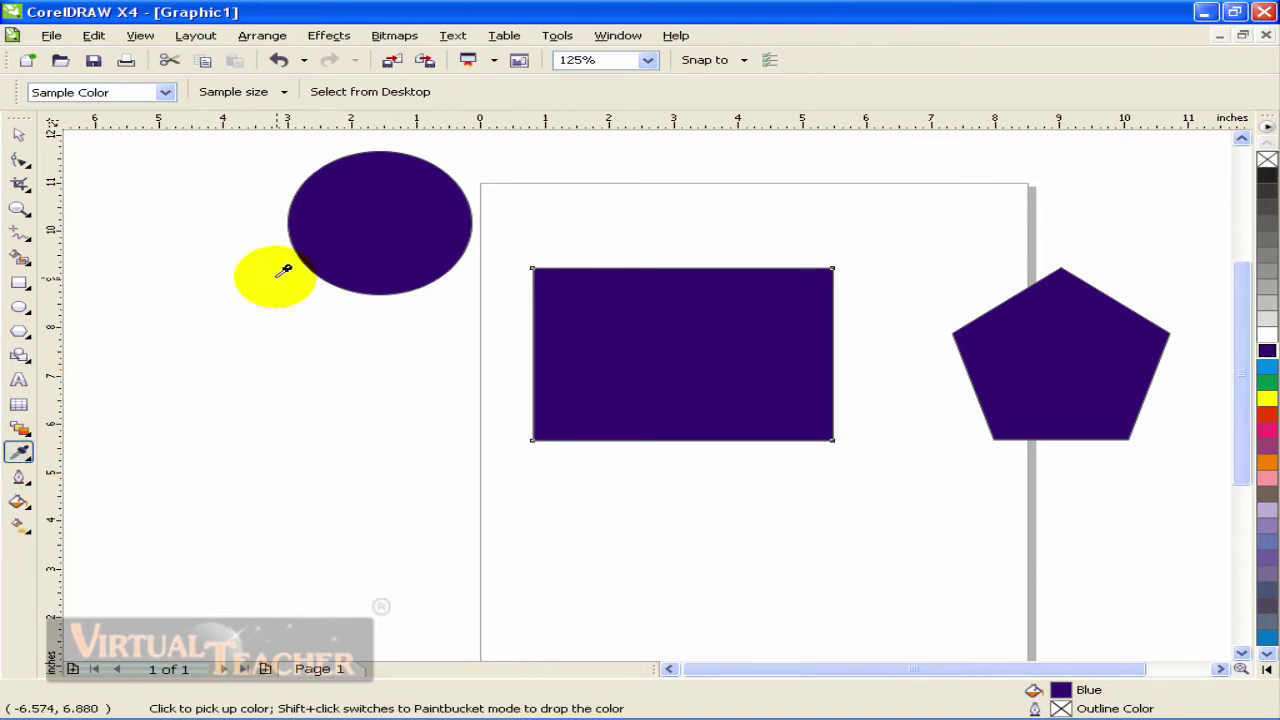
click(367, 95)
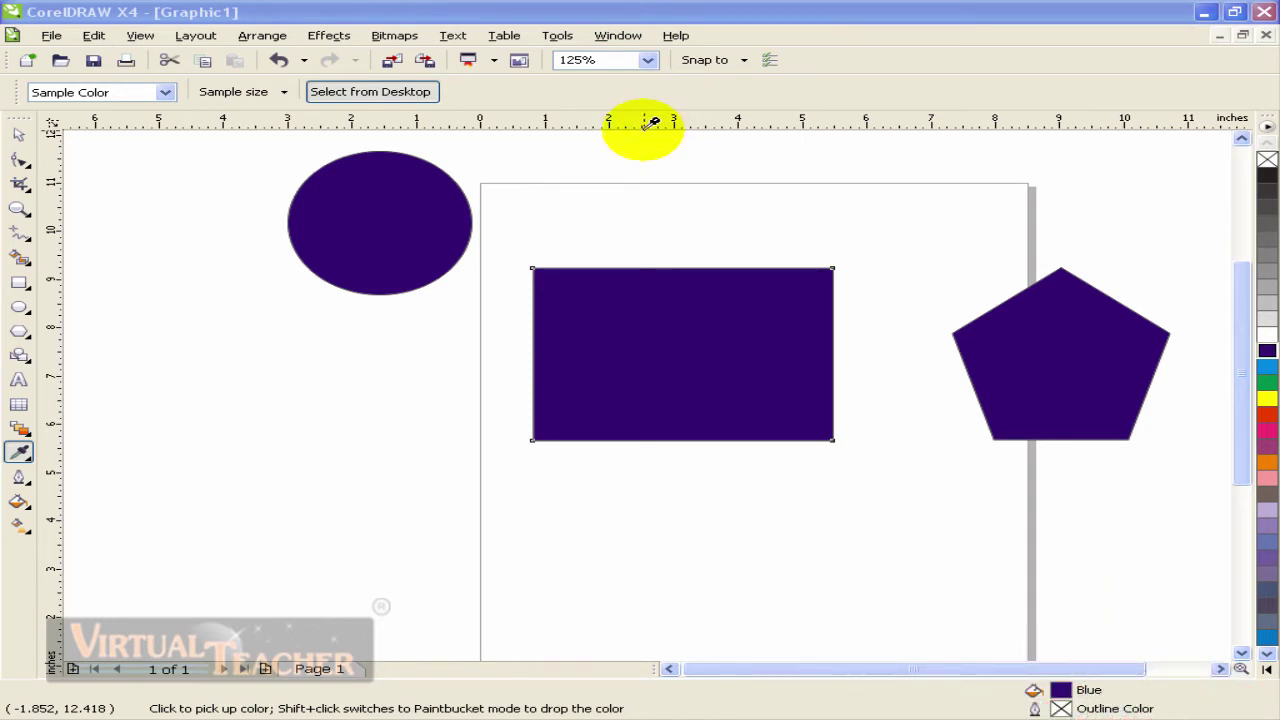
click(370, 92)
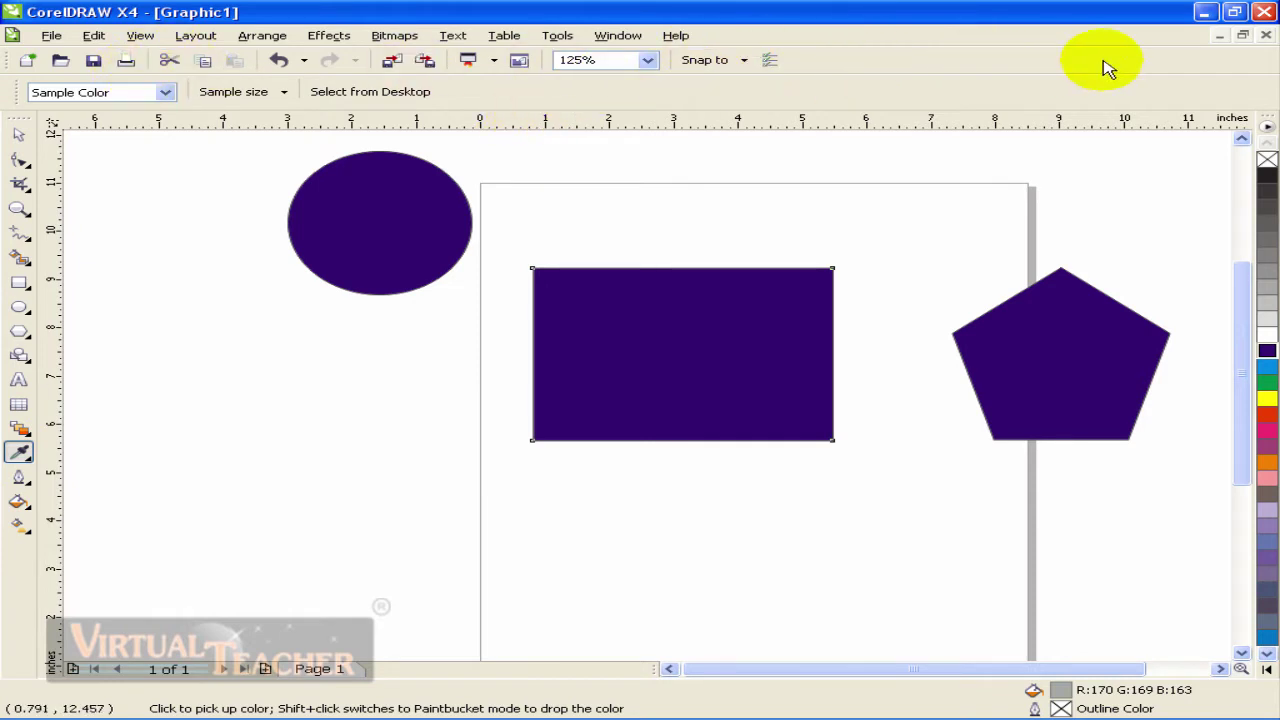
click(370, 91)
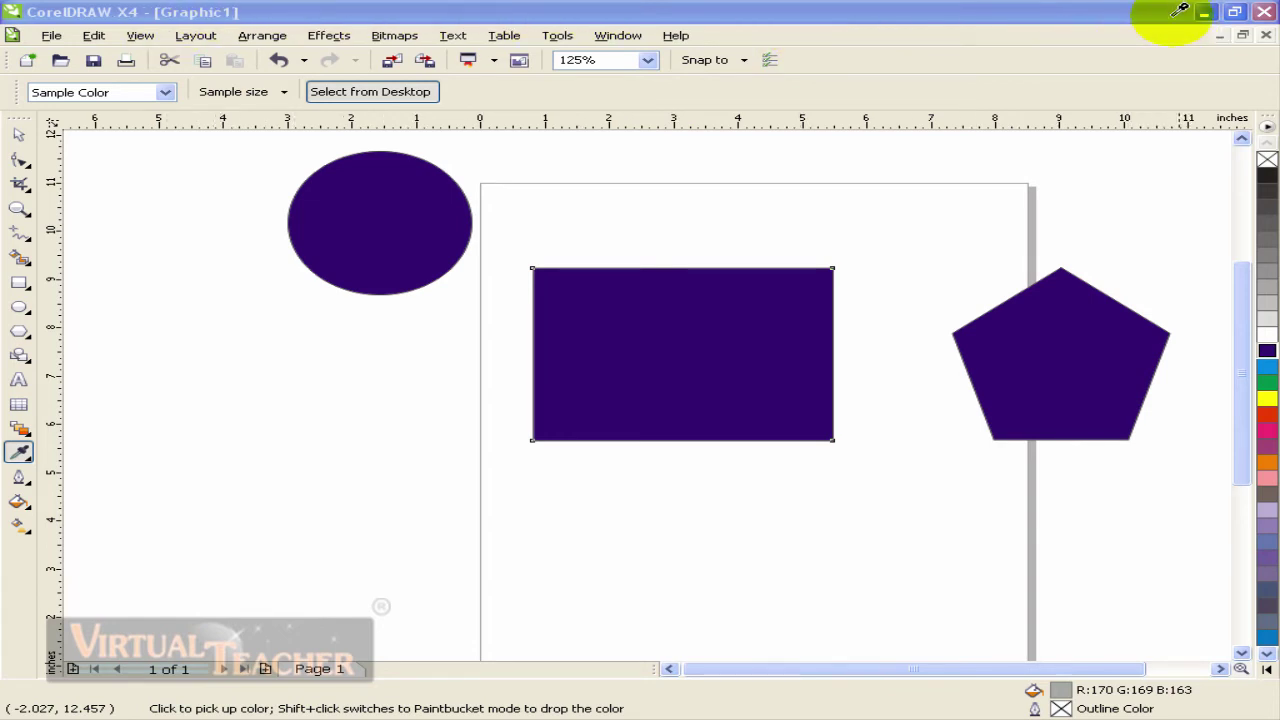
click(1108, 10)
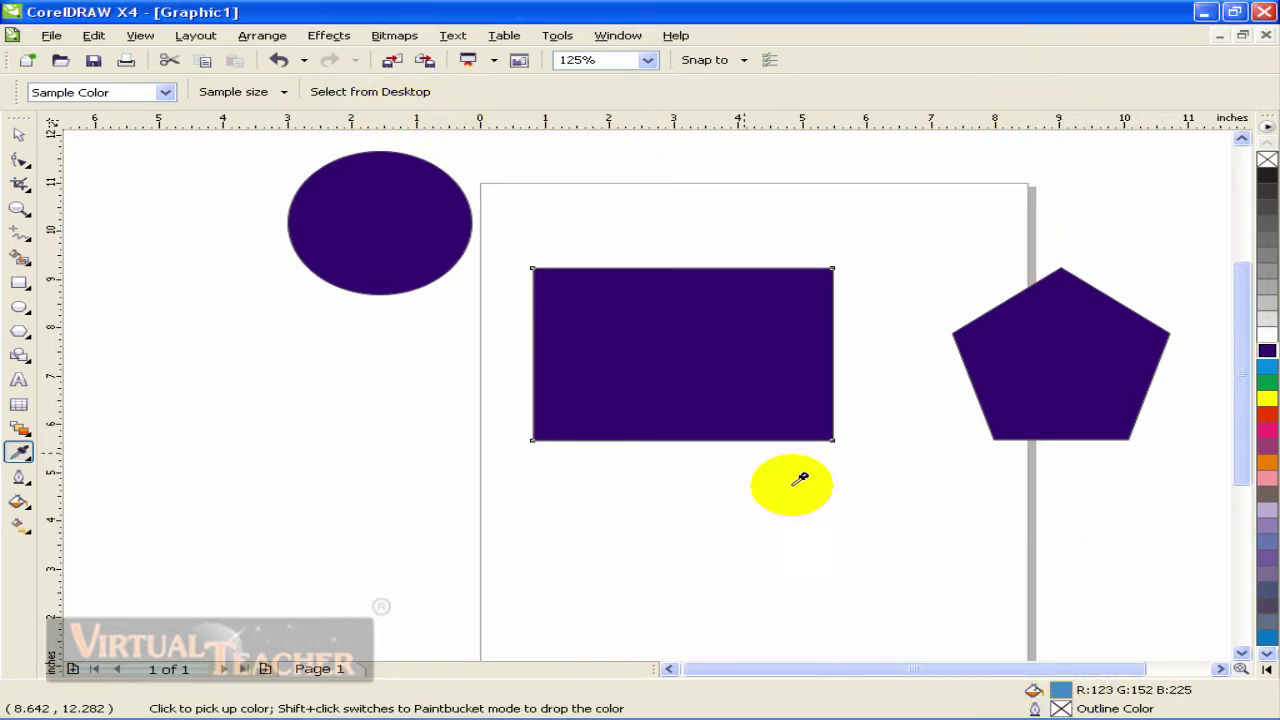
Fill the rectangle with the sampled light blue using the Paintbucket
click(33, 465)
click(95, 484)
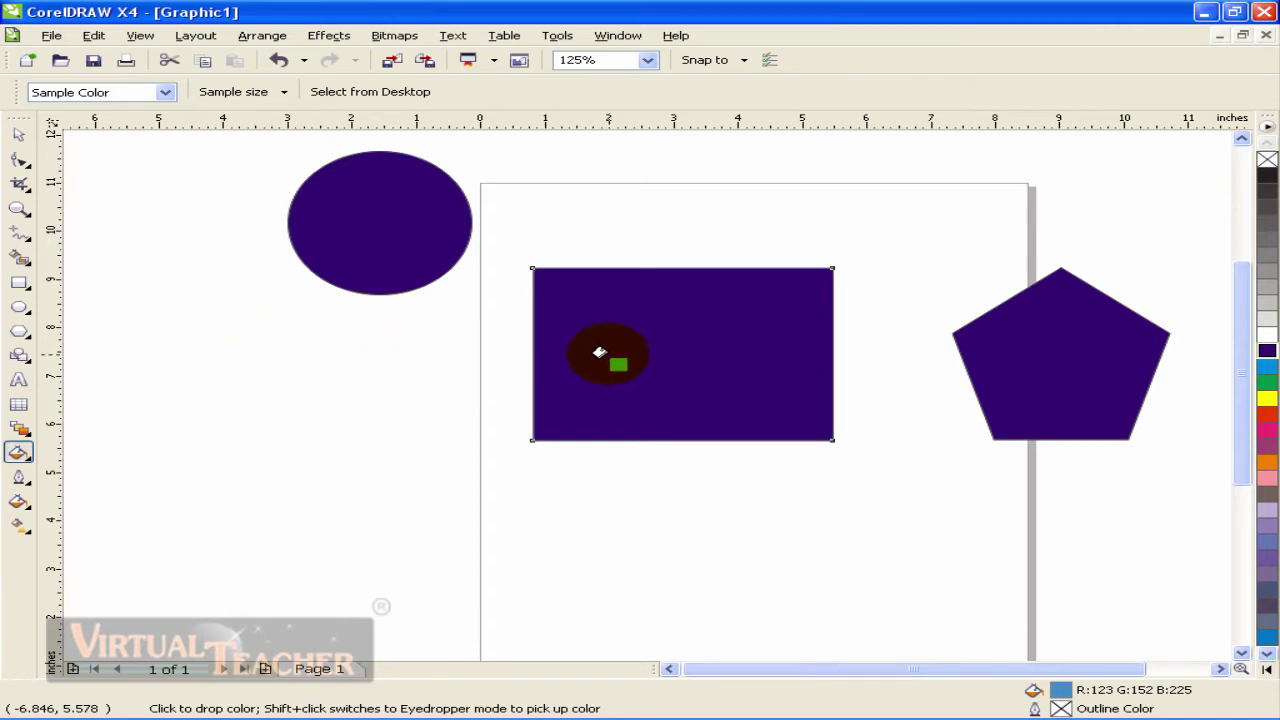
click(599, 352)
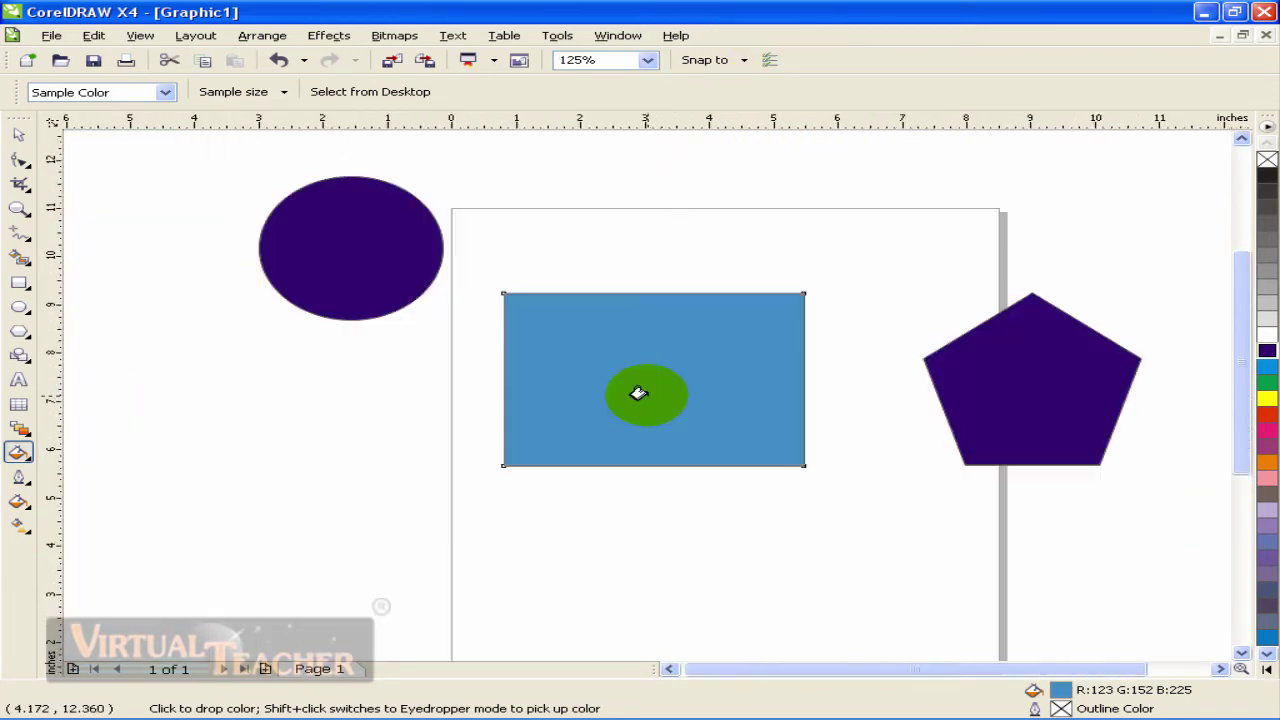
click(30, 458)
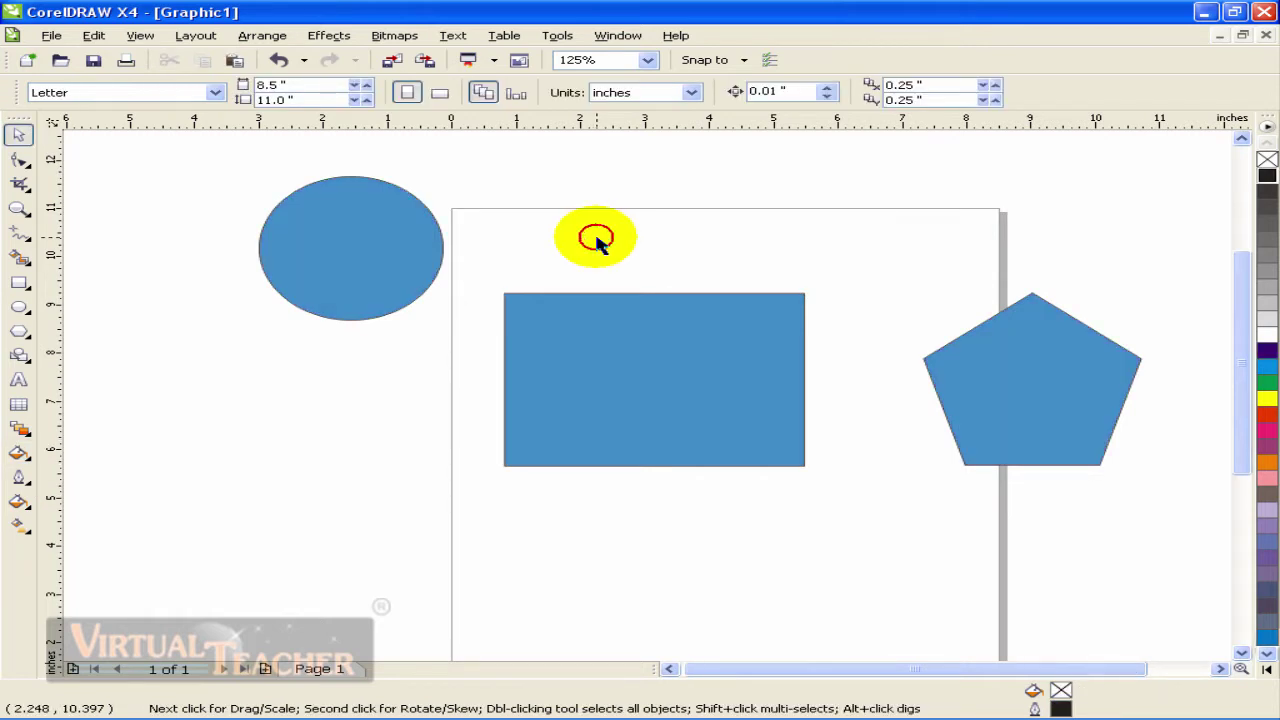
Select the light blue rectangle, zoom in, and show the Outline tool flyout
click(611, 331)
scroll(648, 396, up, 2)
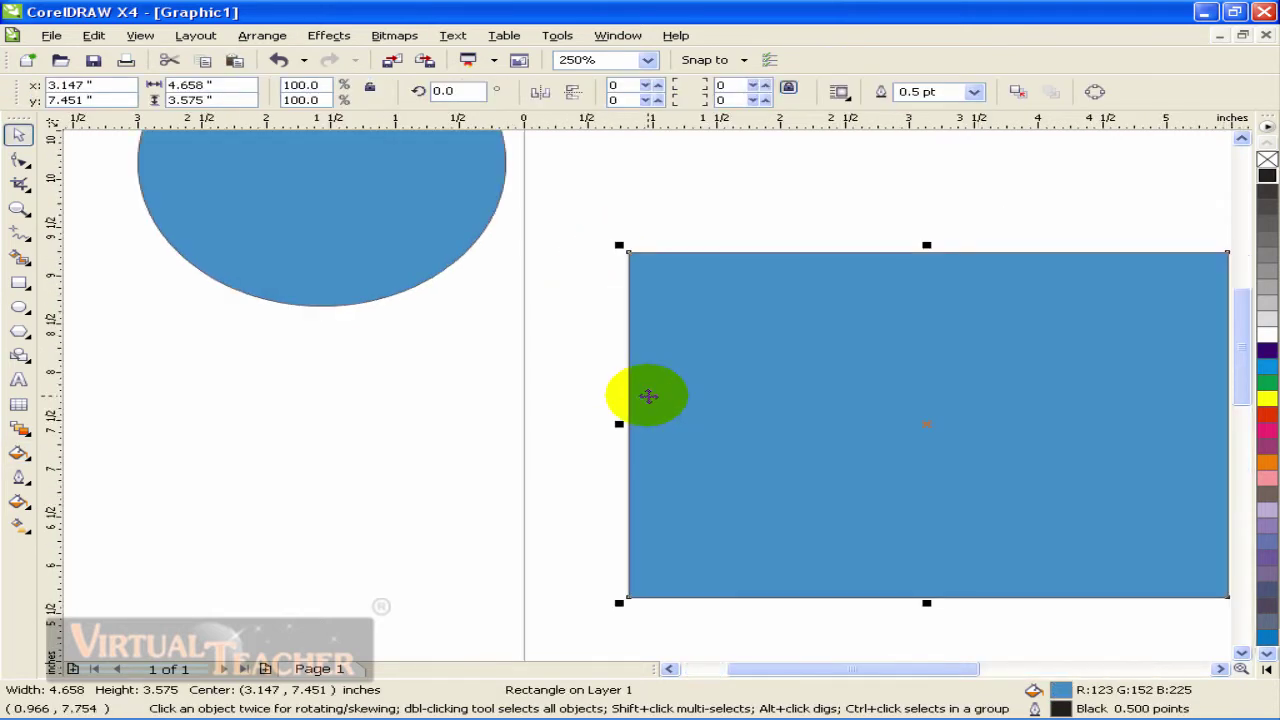
scroll(648, 396, up, 2)
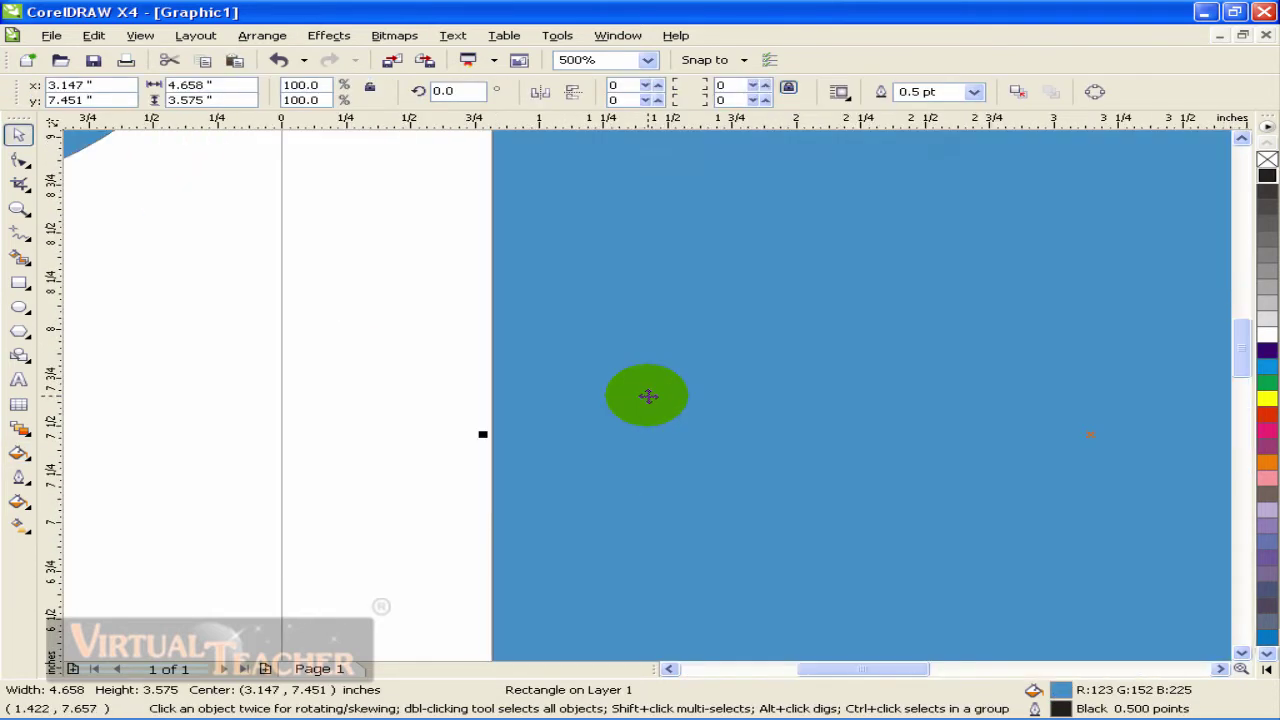
click(28, 483)
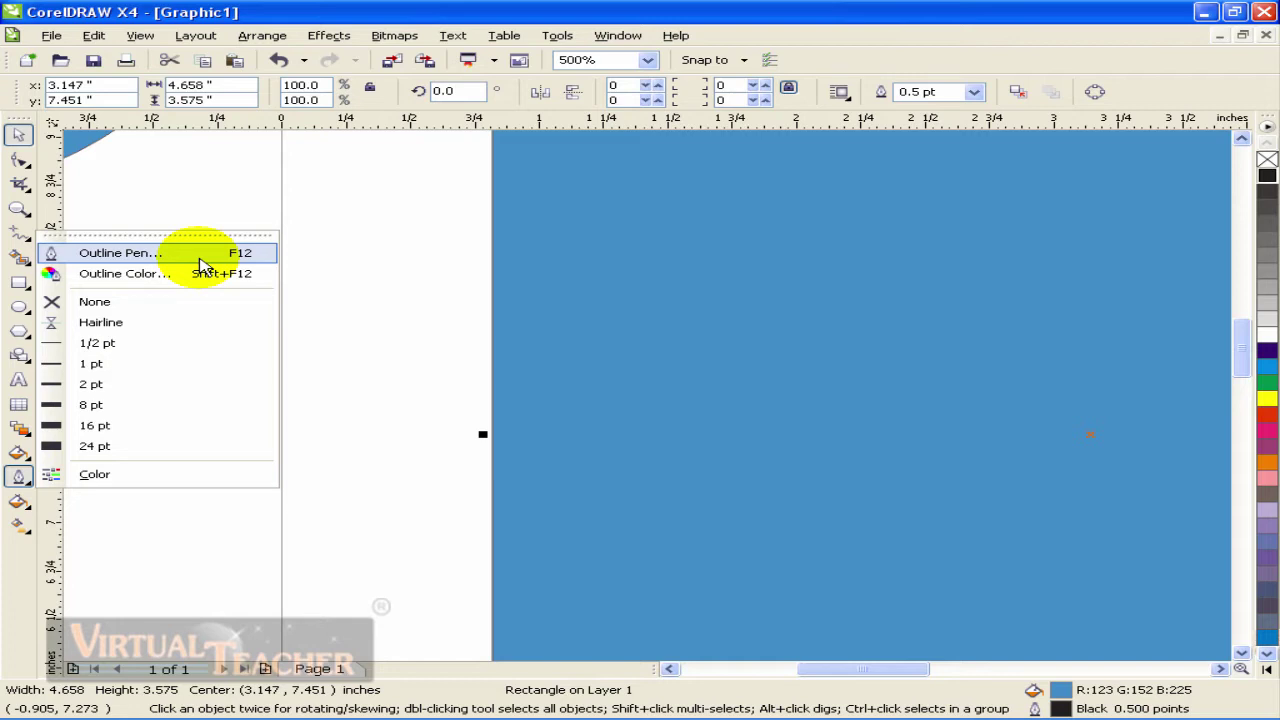
scroll(671, 397, down, 1)
scroll(646, 394, up, 1)
scroll(589, 386, up, 1)
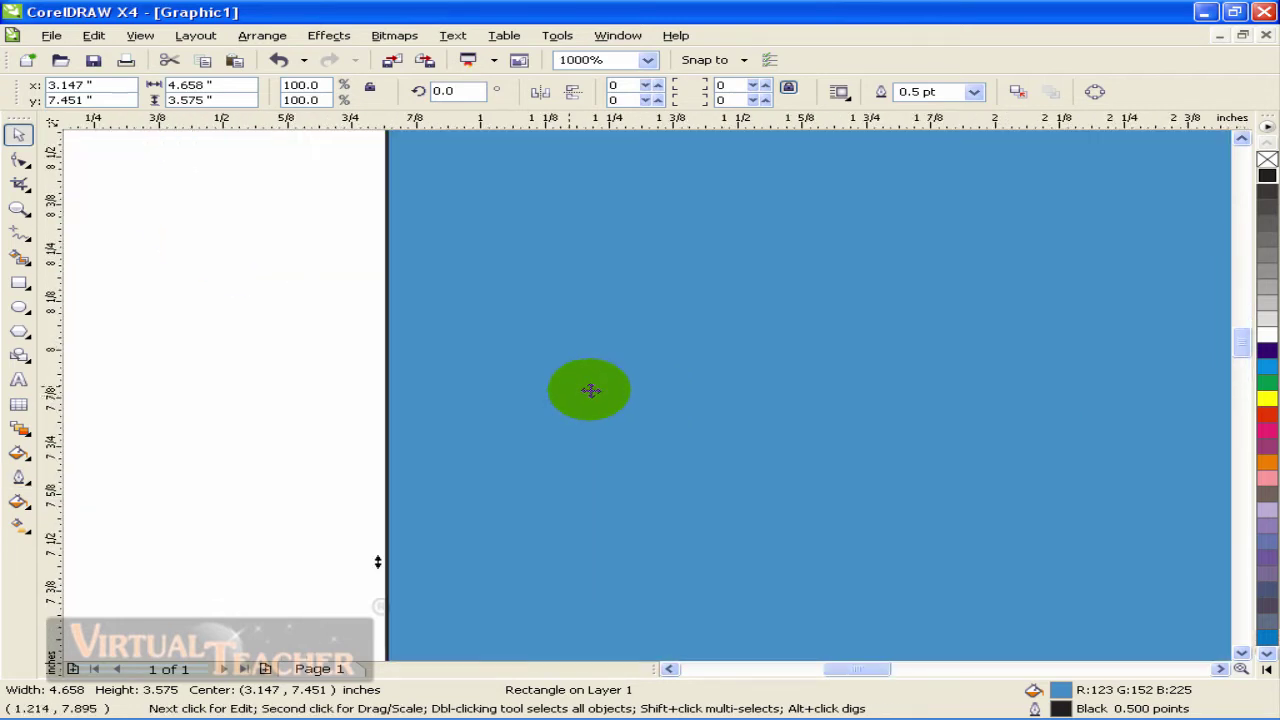
click(18, 477)
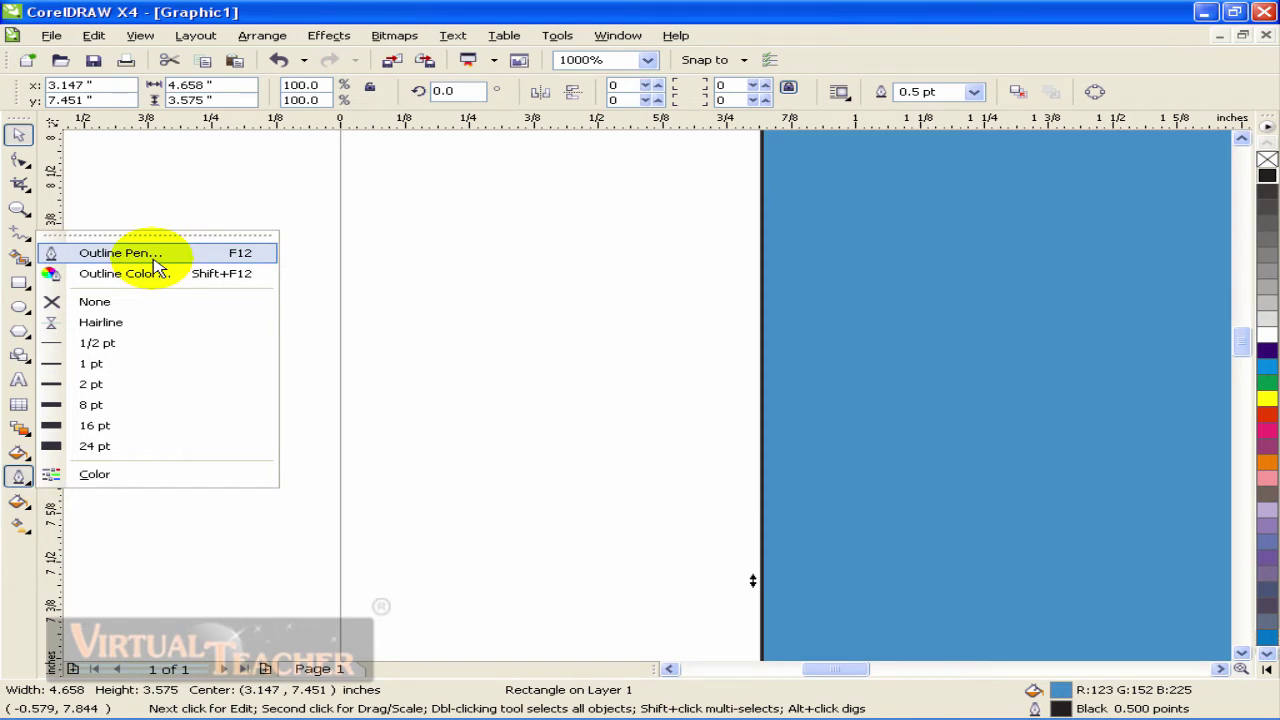
Set the rectangle's outline colour to yellow in Outline Pen, after trying two greys
click(153, 262)
drag(651, 214, 425, 212)
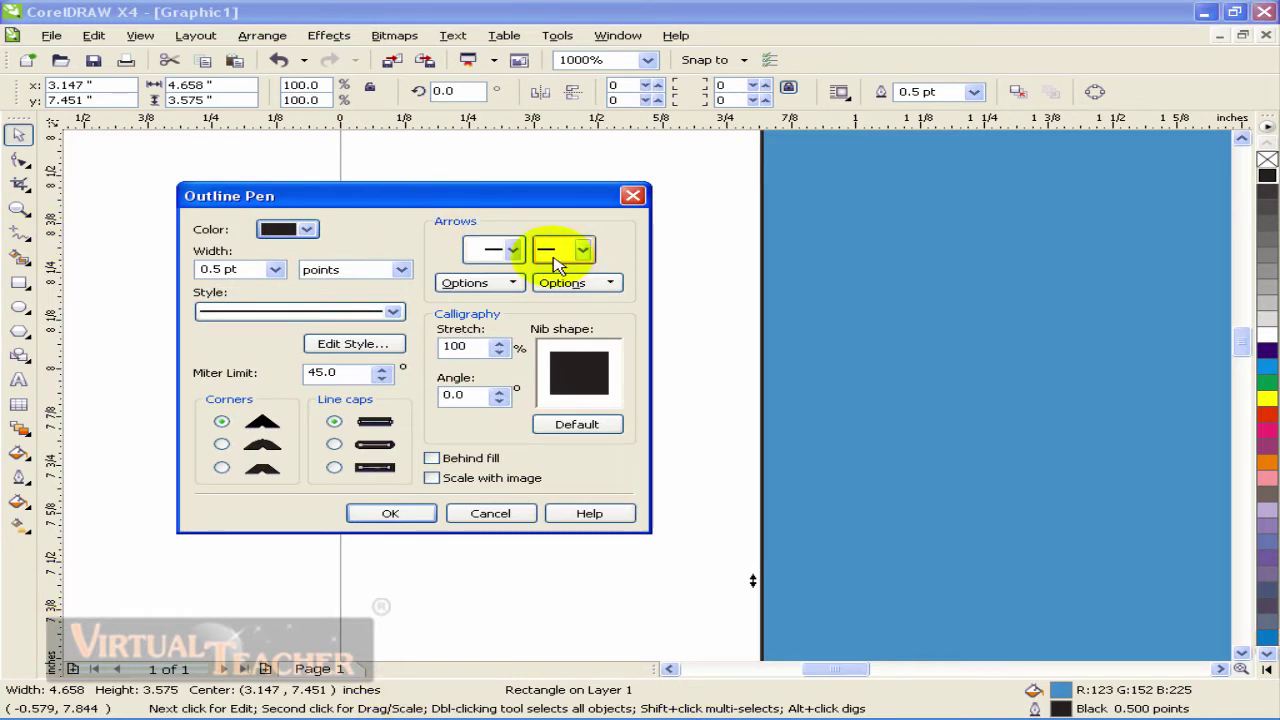
click(306, 229)
mouse_move(386, 251)
mouse_down()
mouse_move(395, 355)
mouse_move(394, 257)
mouse_up()
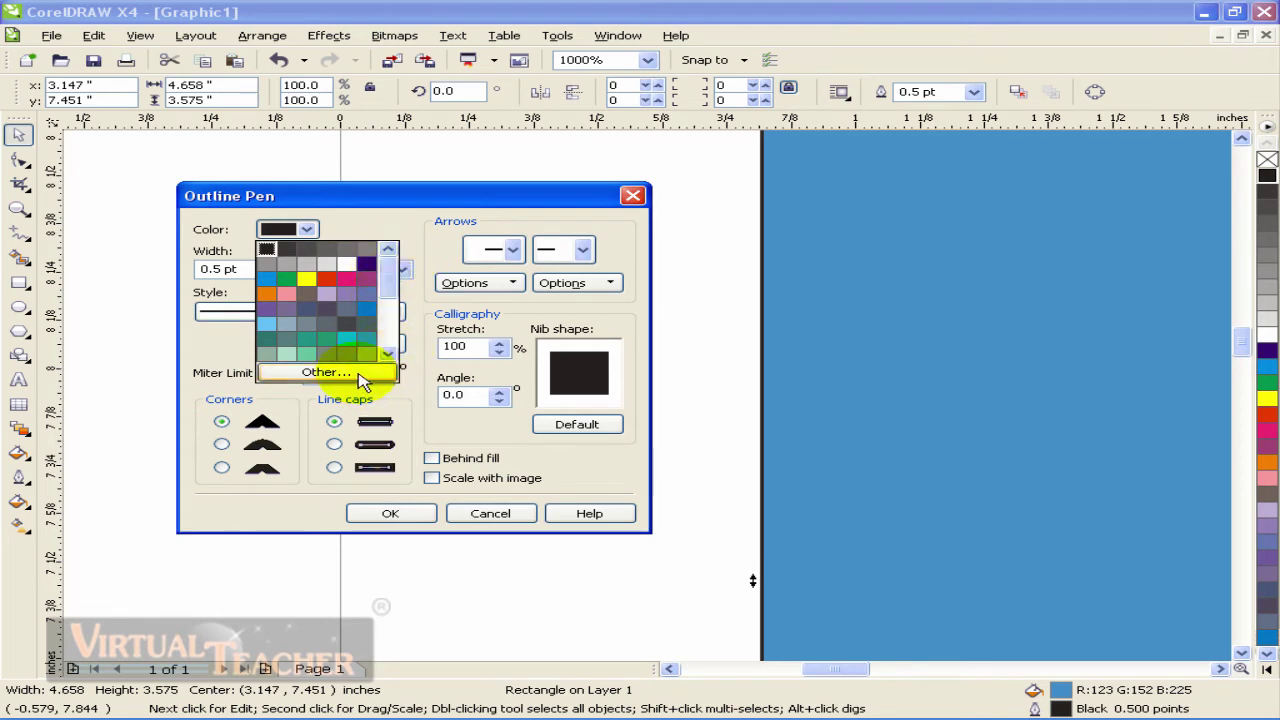
click(306, 249)
click(306, 265)
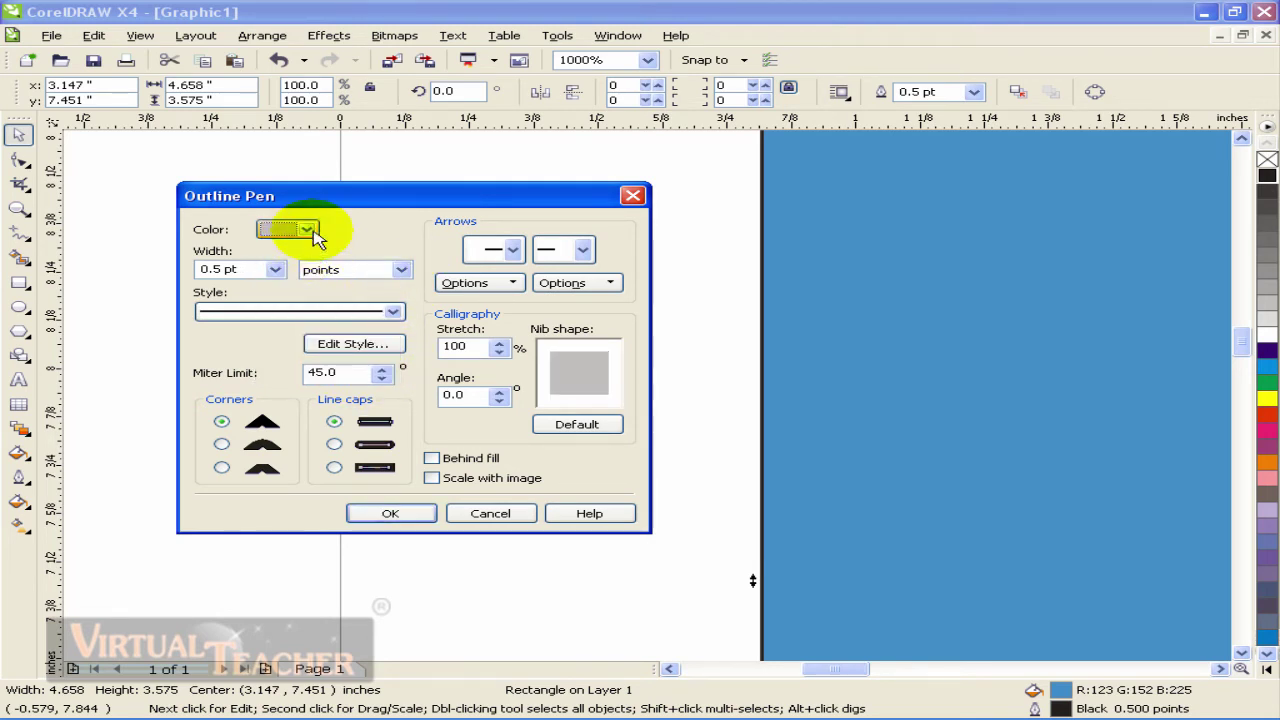
click(306, 229)
click(309, 278)
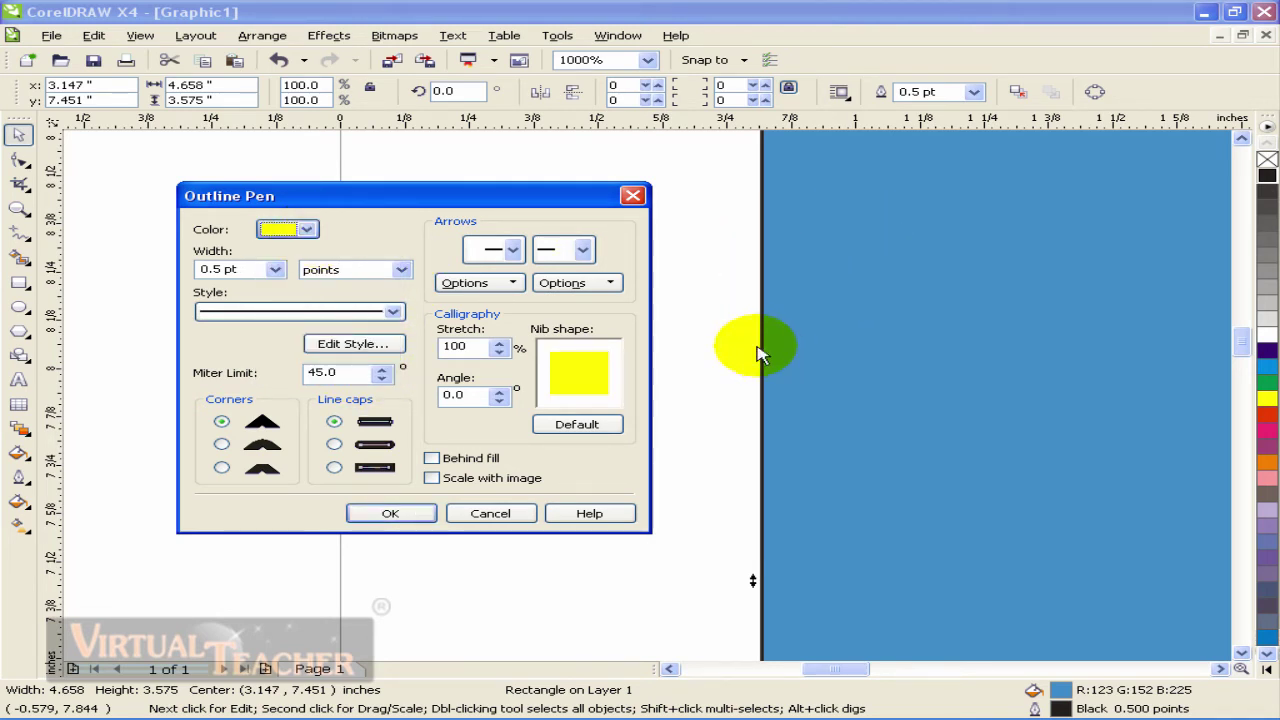
Change the outline width, keeping points as the unit
click(276, 270)
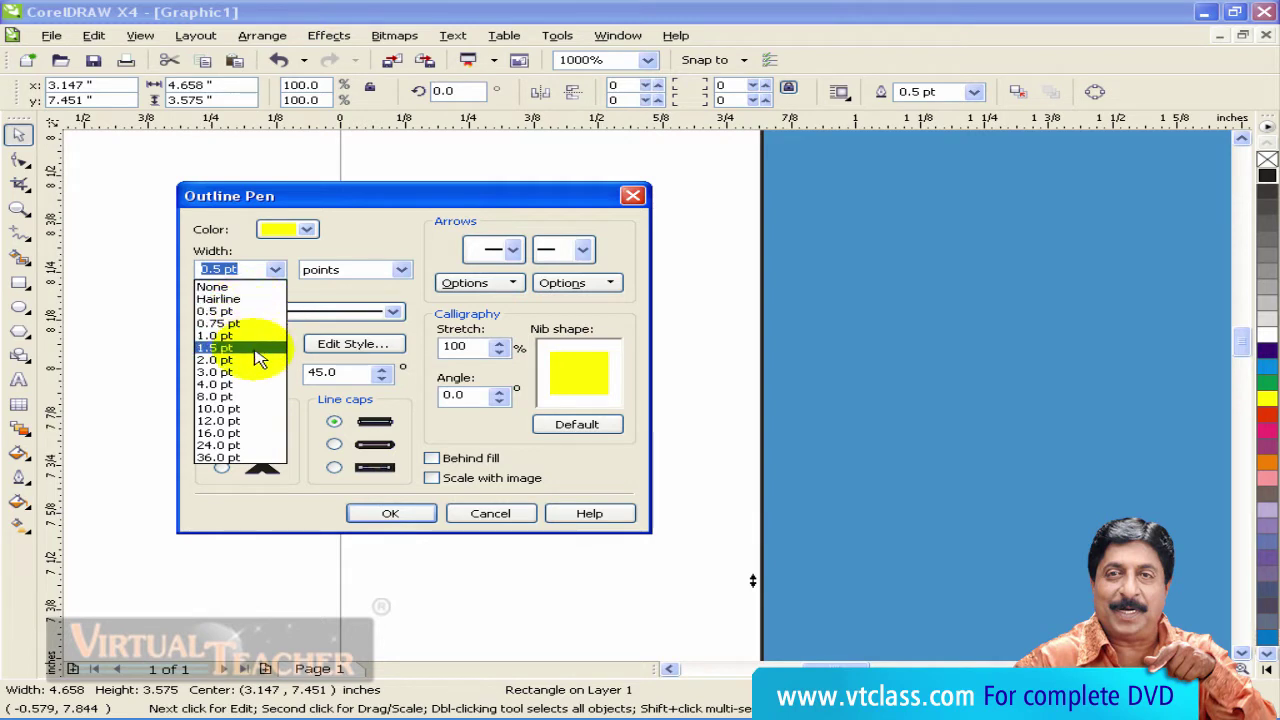
click(244, 459)
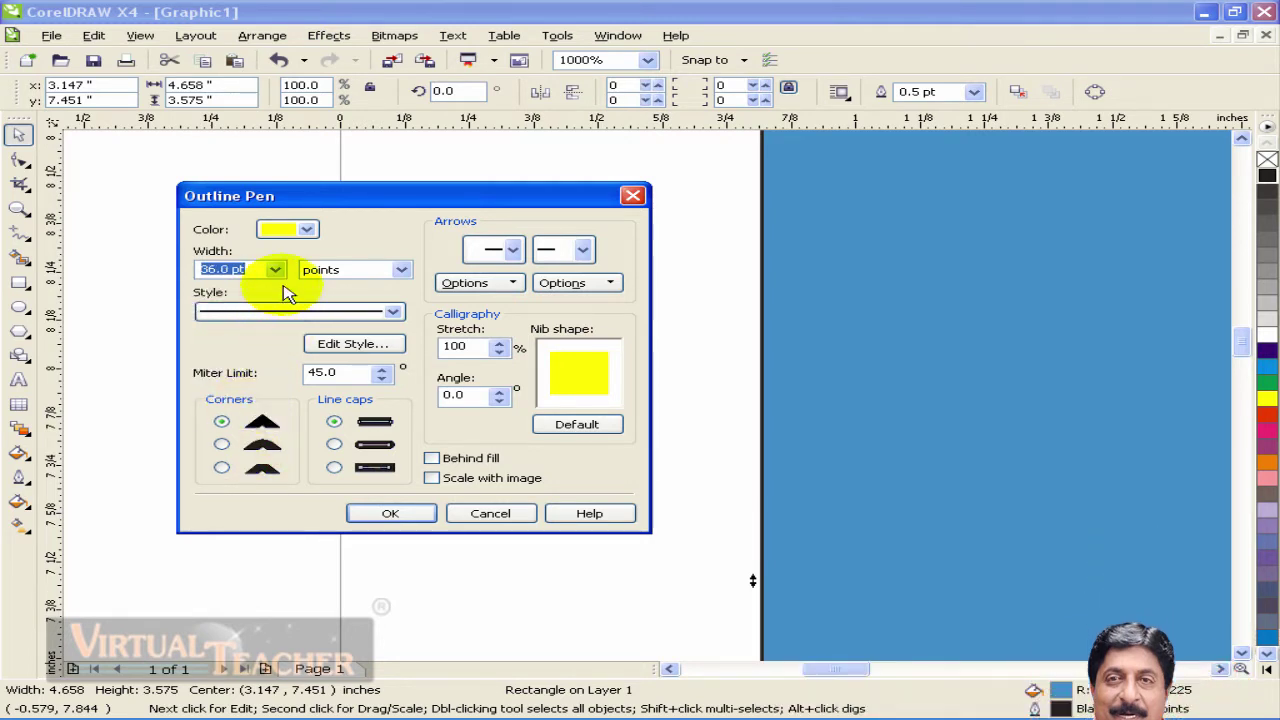
double_click(228, 269)
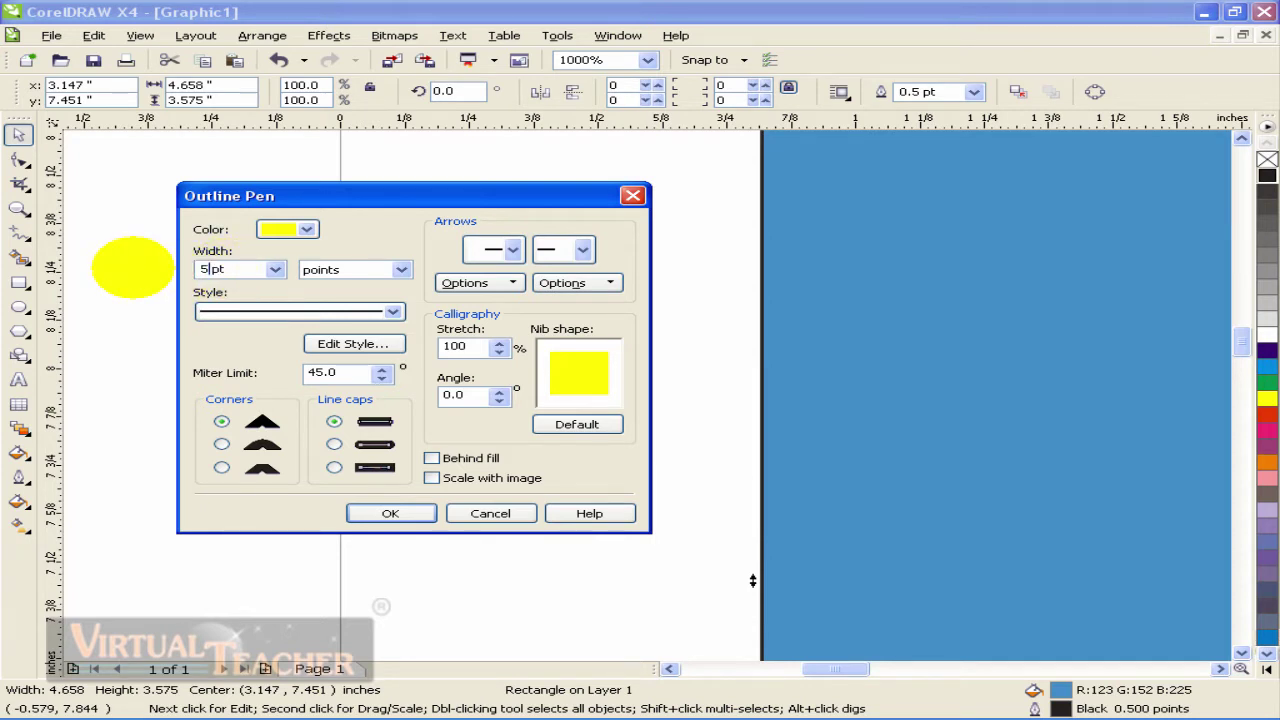
click(401, 270)
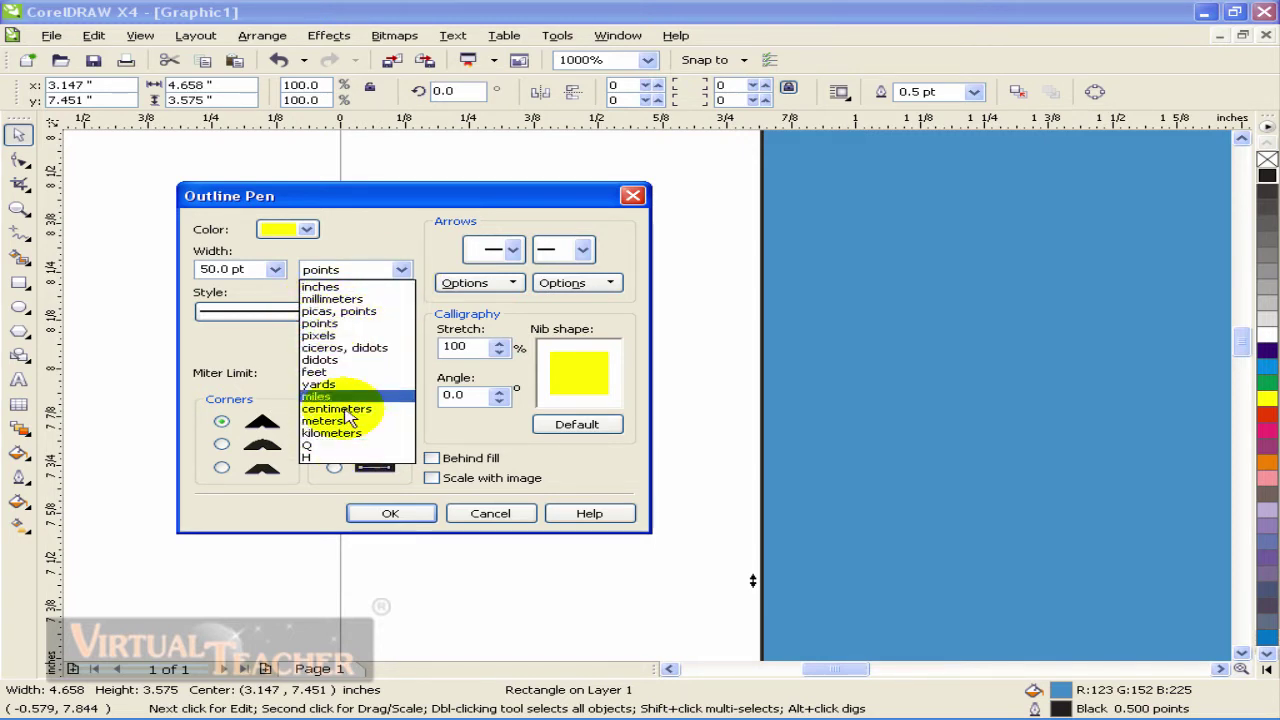
click(369, 250)
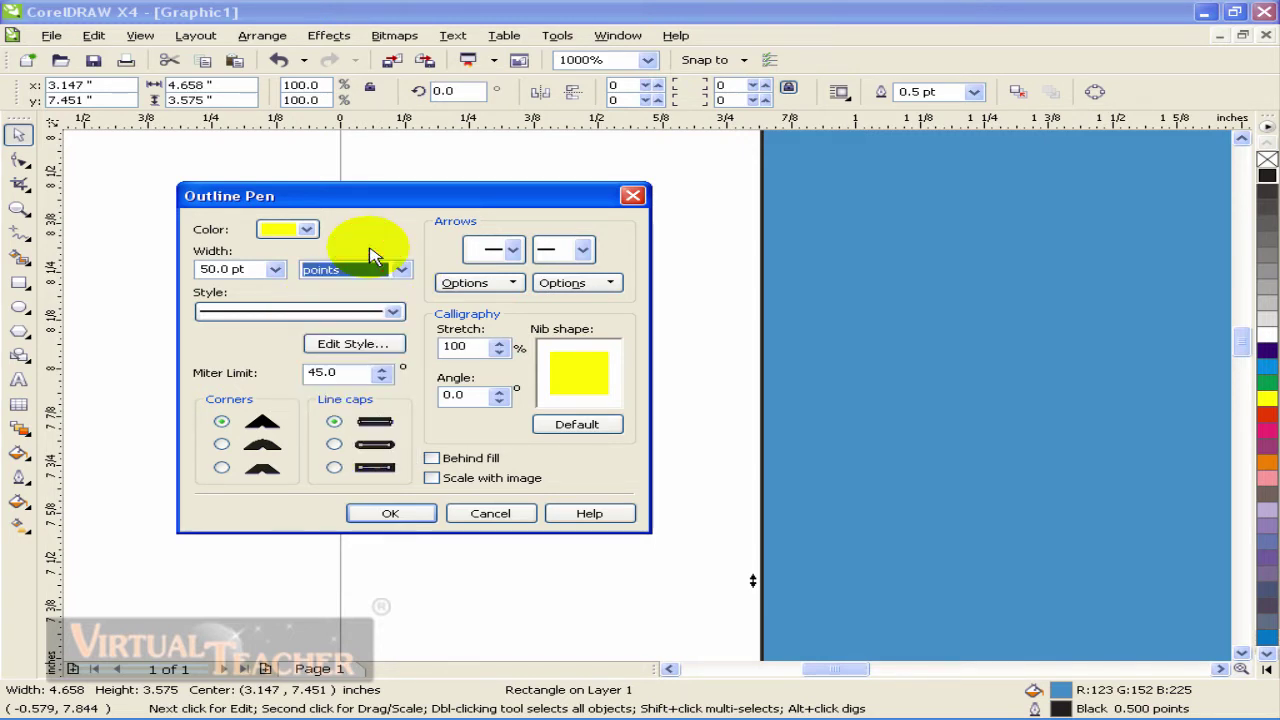
Choose a dotted outline style and bring up Edit Line Style for it
click(392, 311)
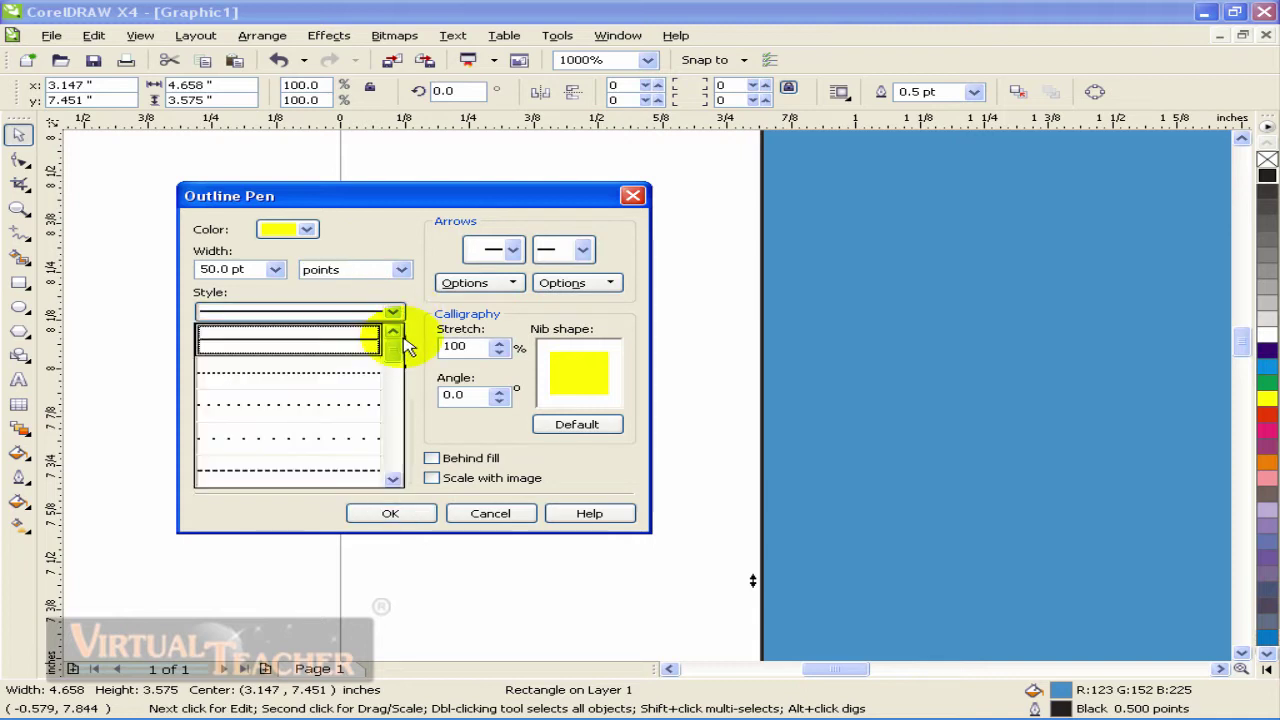
click(396, 354)
mouse_move(396, 358)
mouse_down()
mouse_move(414, 430)
mouse_move(396, 345)
mouse_move(398, 480)
mouse_move(396, 335)
mouse_up()
click(394, 311)
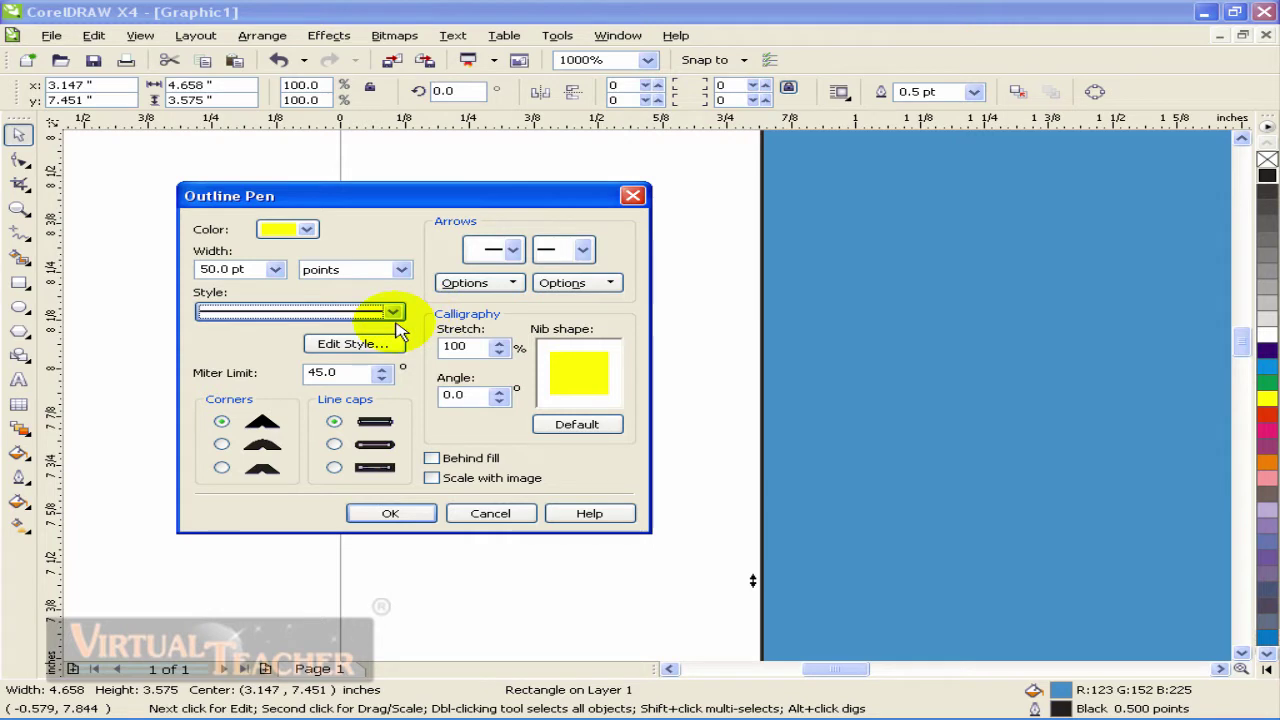
click(396, 316)
click(375, 370)
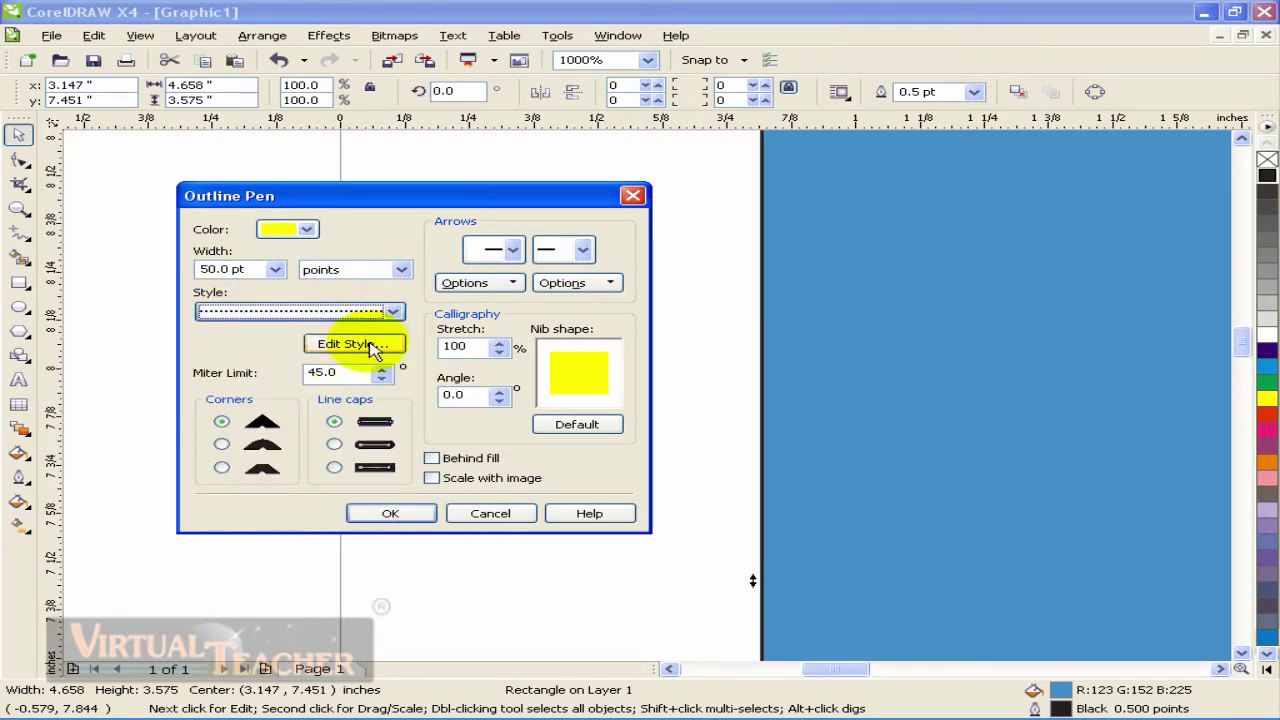
click(352, 344)
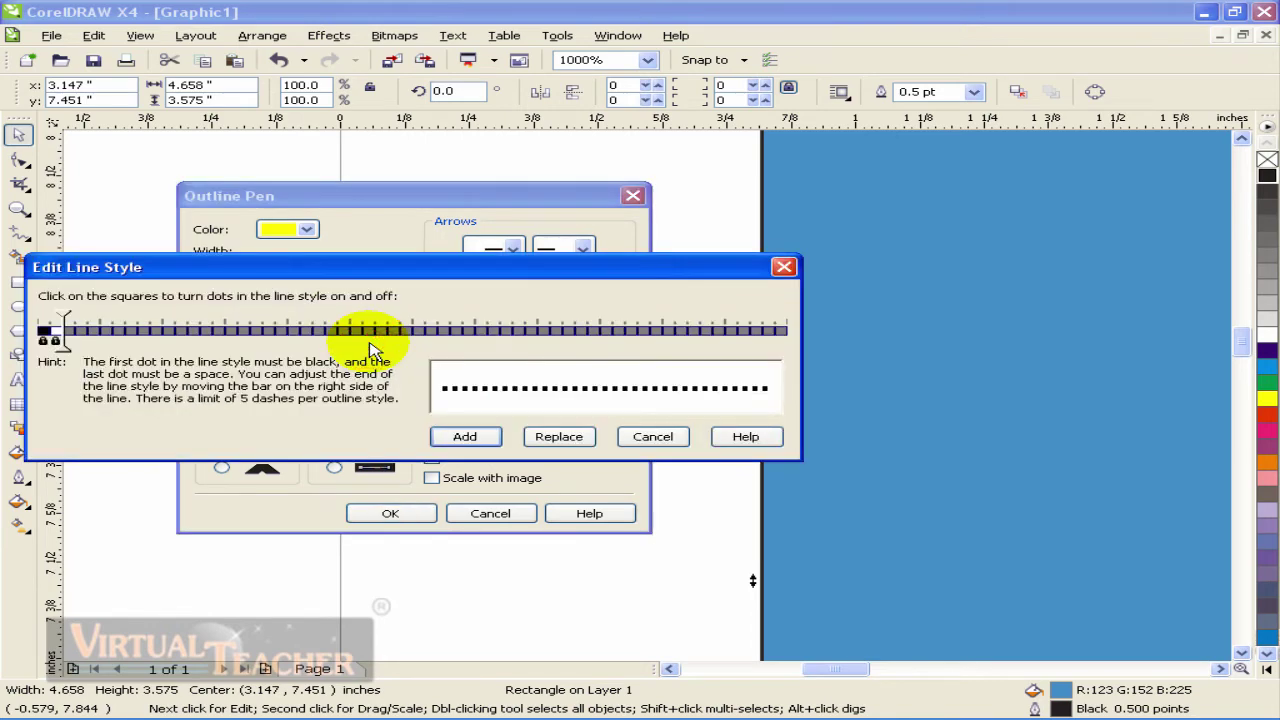
Experiment with wider dot spacing in Edit Line Style, then close it without adding the style
click(783, 267)
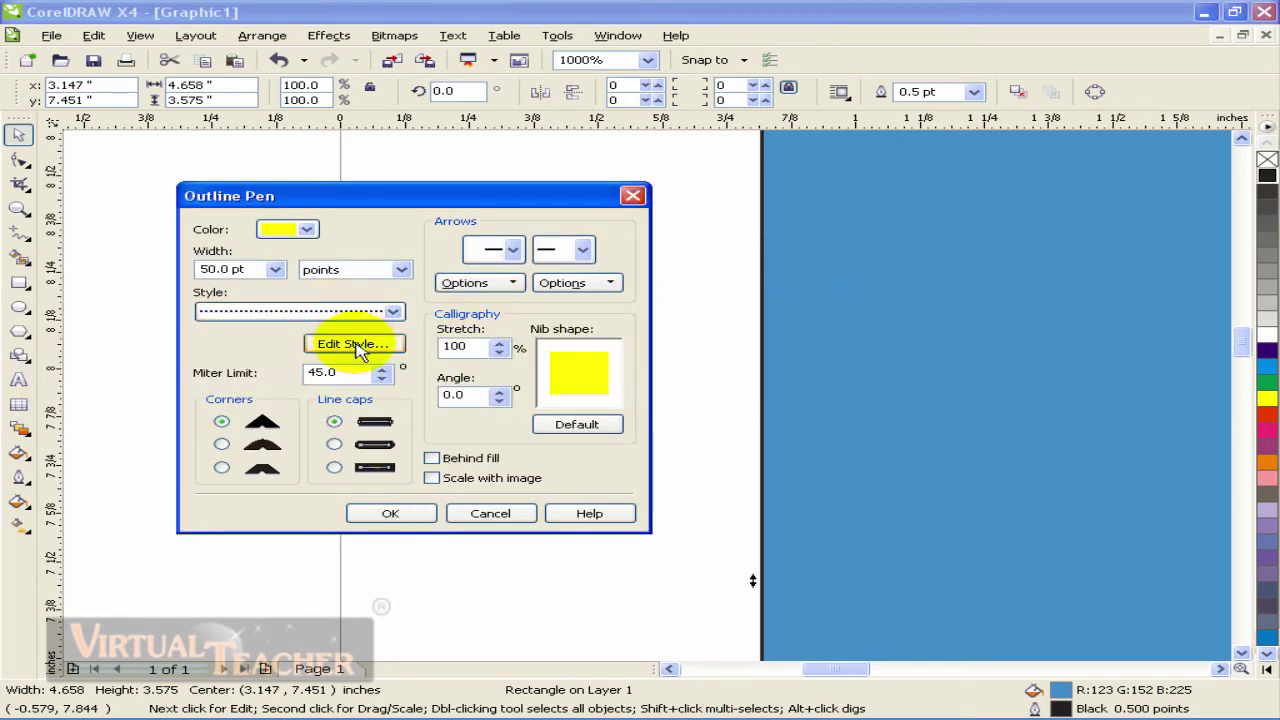
click(357, 346)
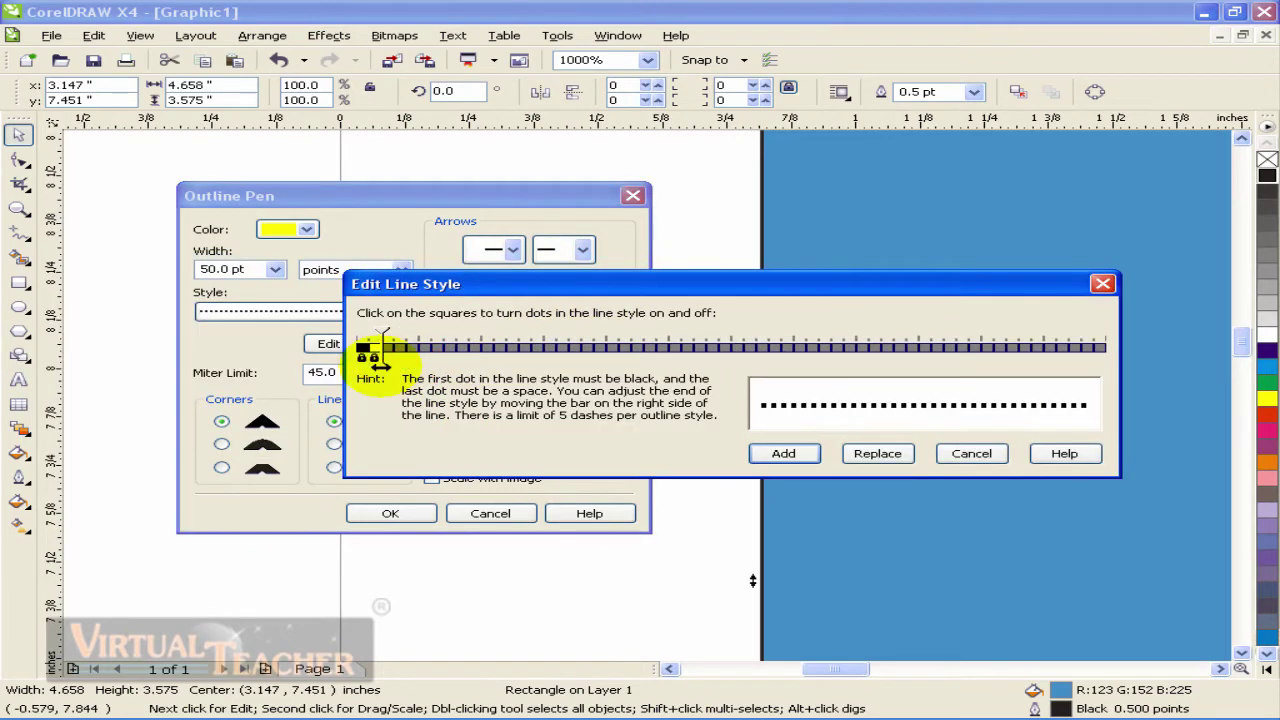
mouse_move(384, 352)
mouse_down()
mouse_move(773, 364)
mouse_move(380, 352)
mouse_up()
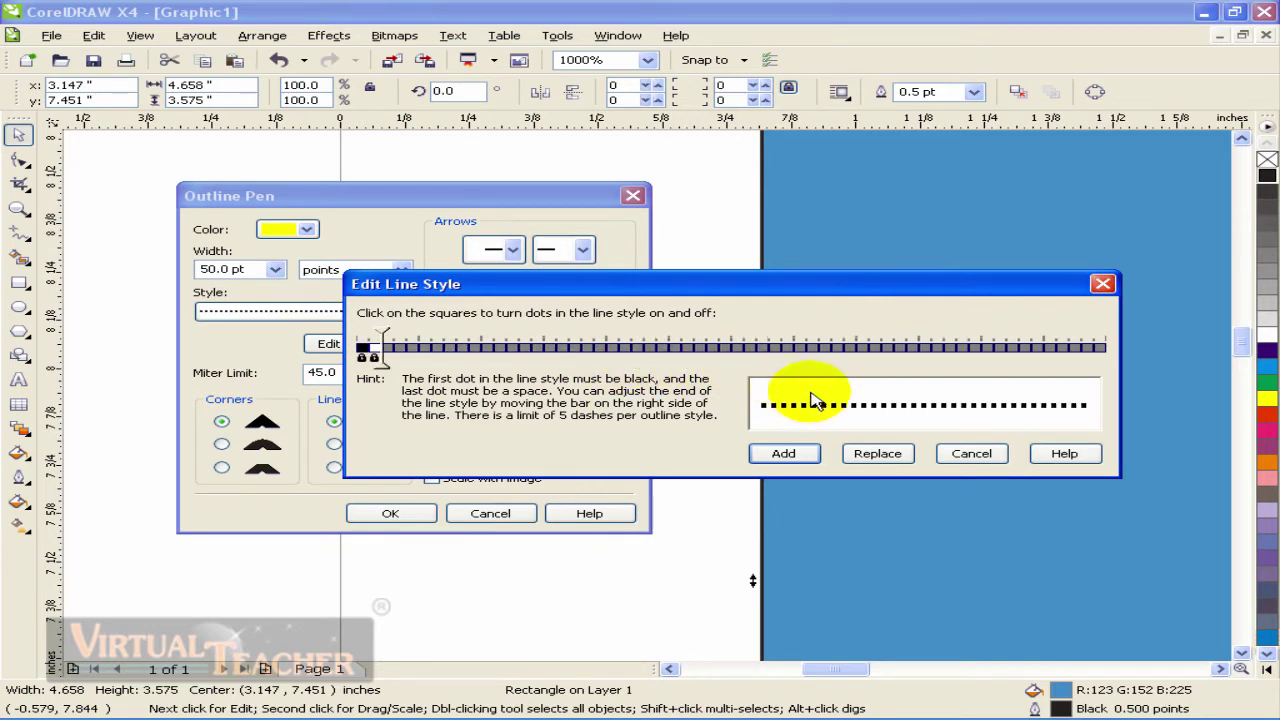
click(784, 453)
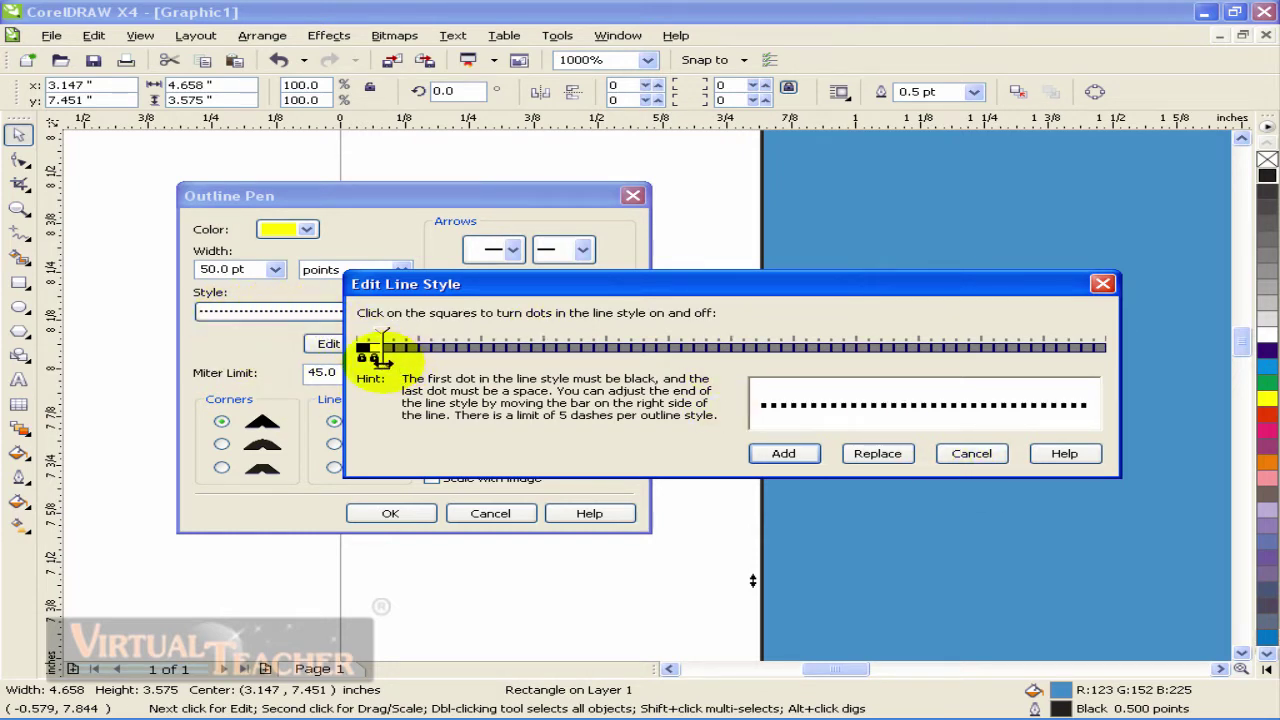
drag(383, 358, 395, 358)
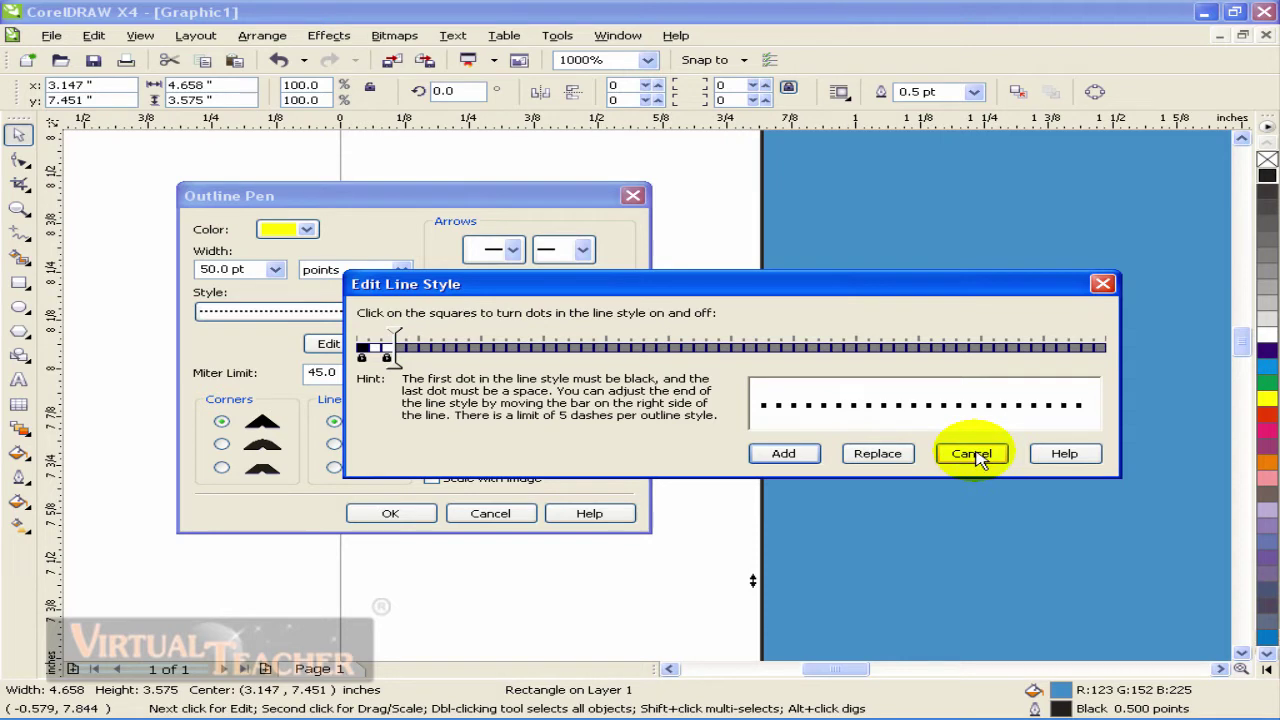
drag(872, 286, 854, 286)
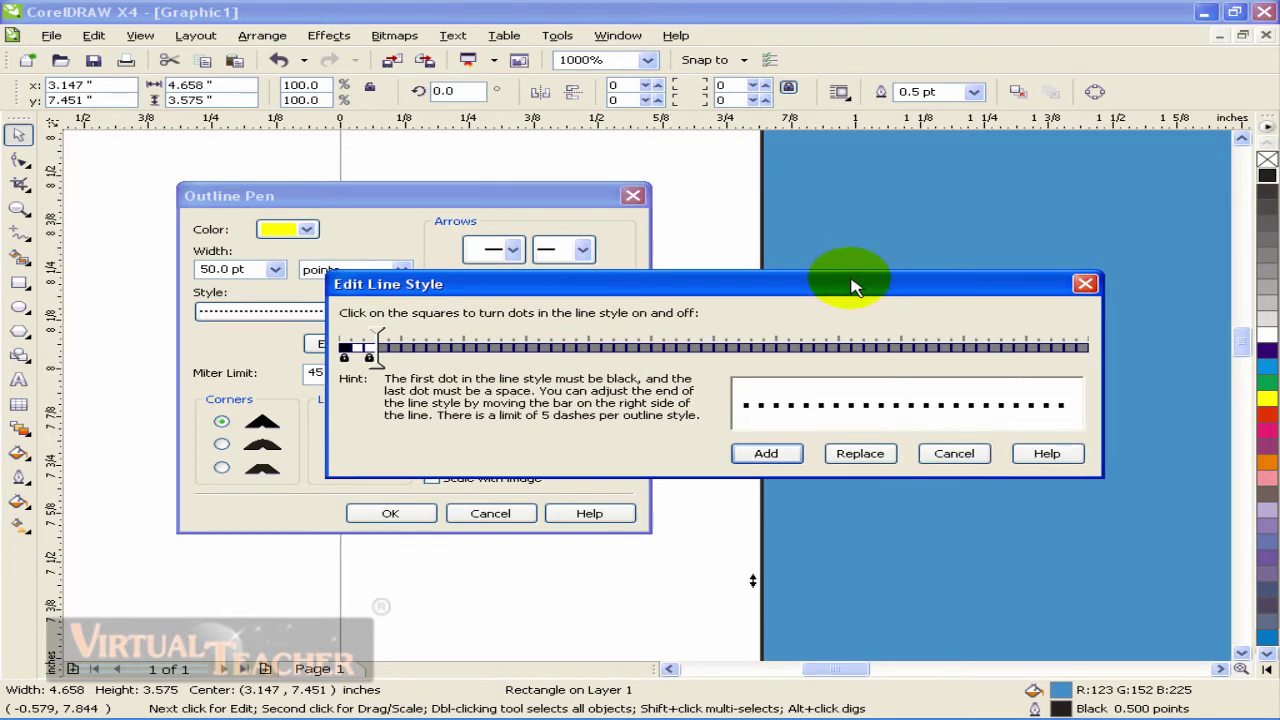
click(1088, 286)
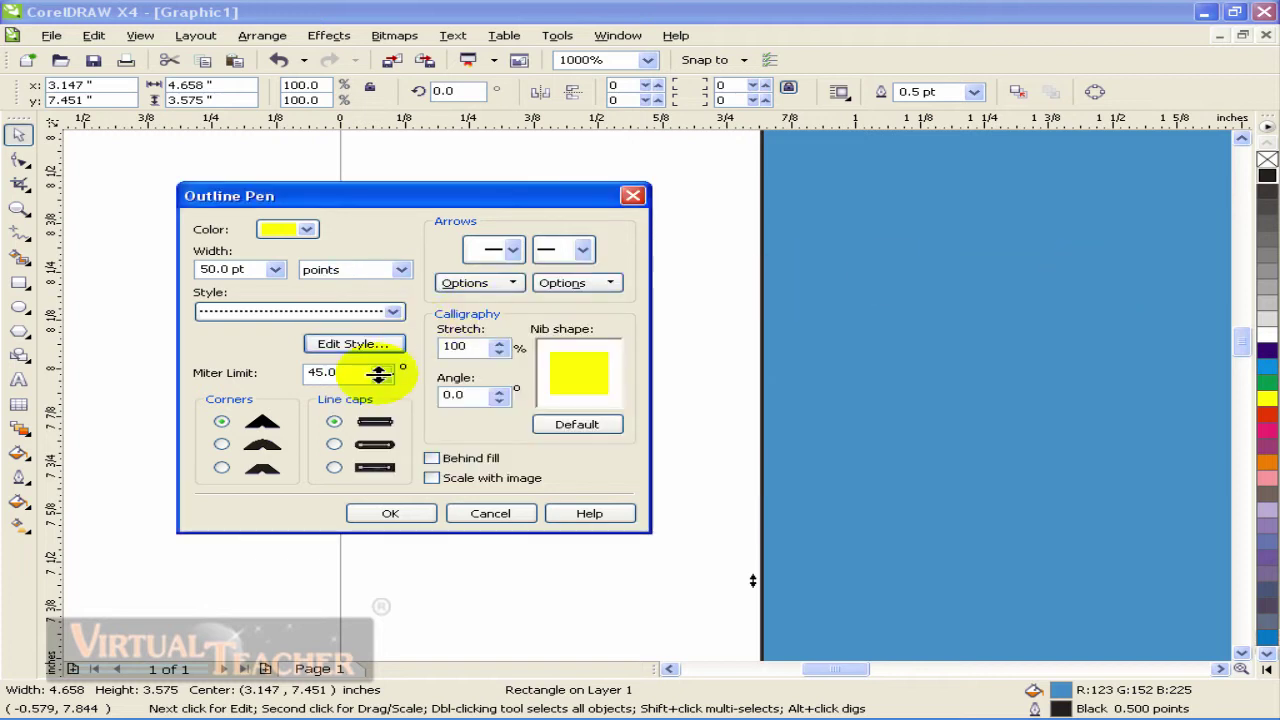
Set the outline Miter Limit to 25.0, keep sharp mitered corners, and use round line caps
drag(378, 374, 380, 377)
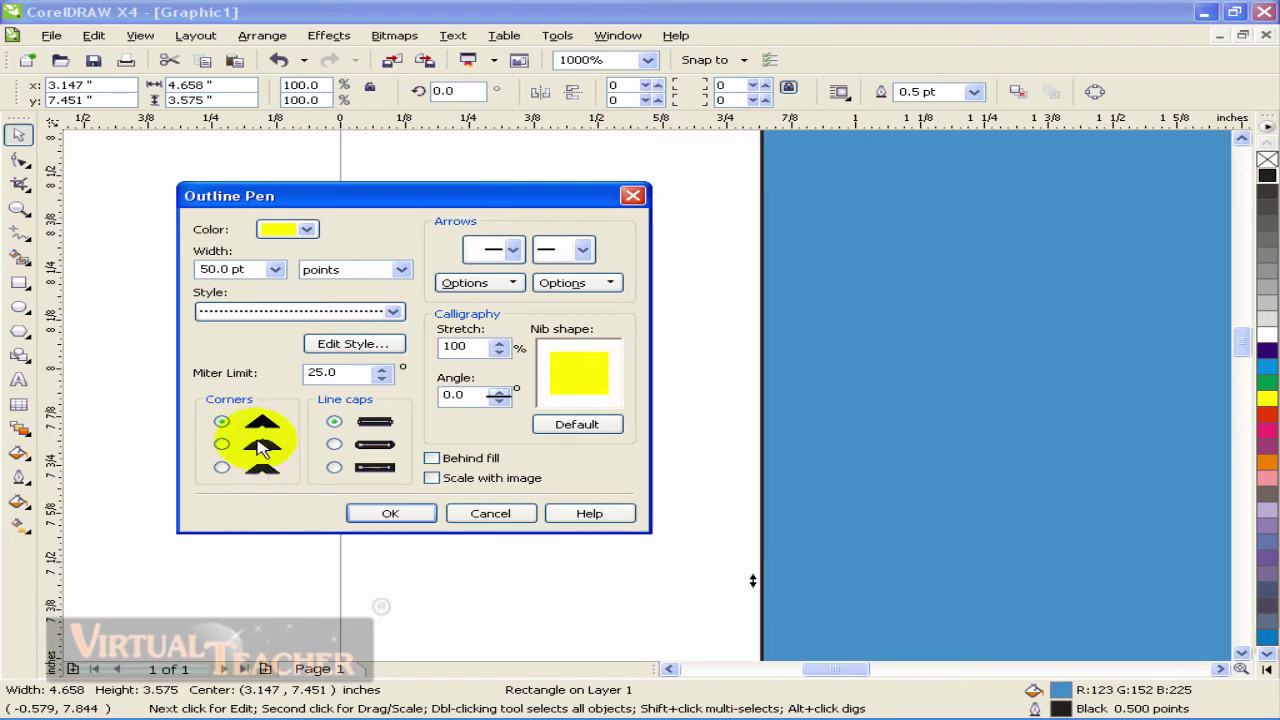
click(222, 445)
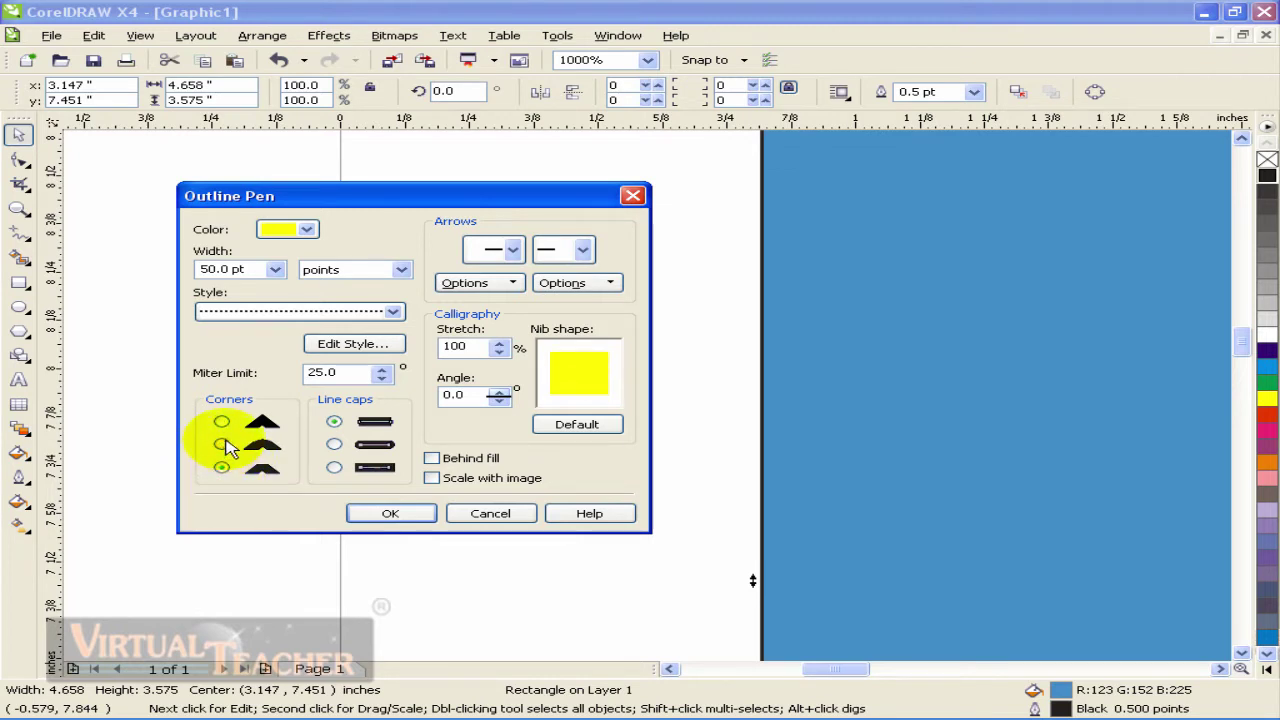
click(221, 423)
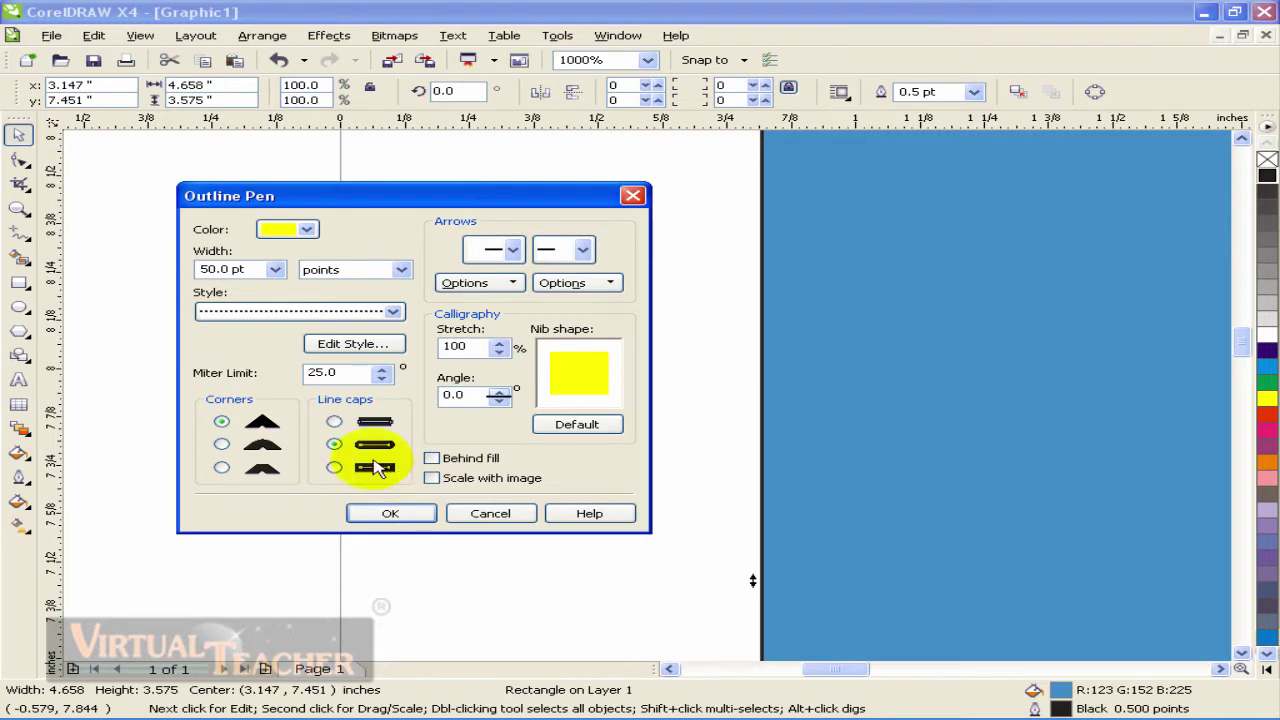
click(340, 468)
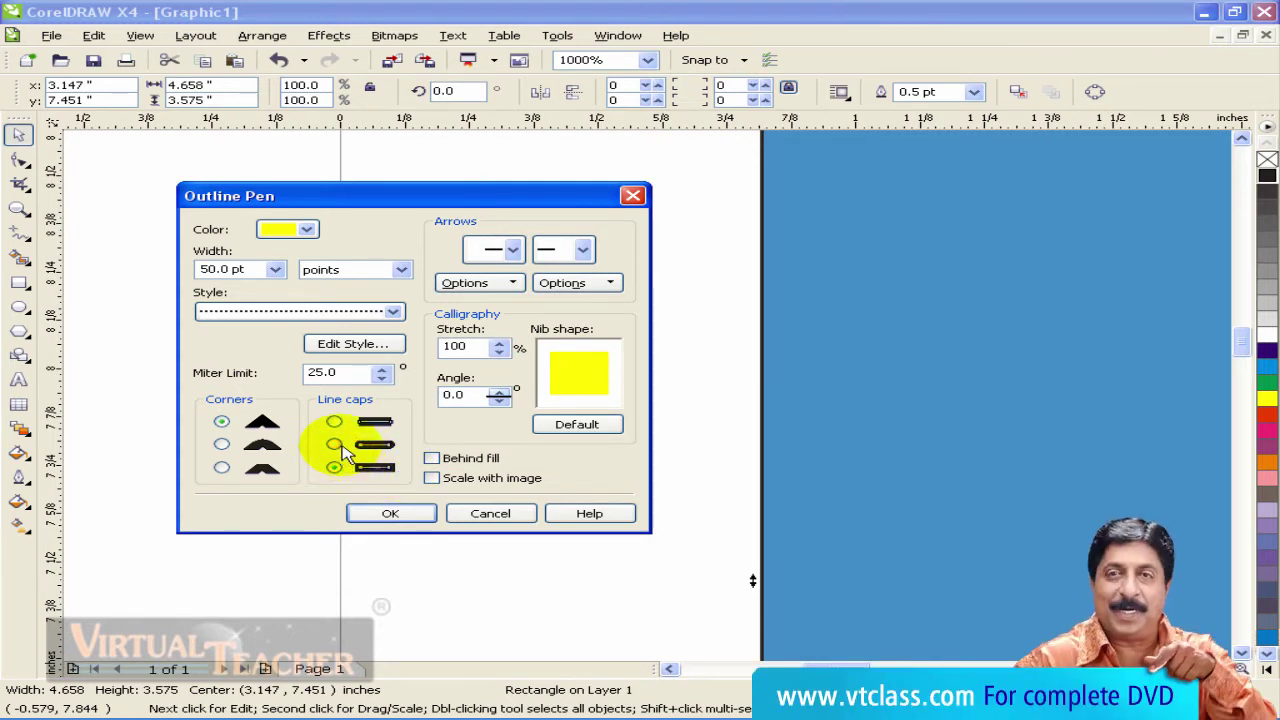
click(334, 444)
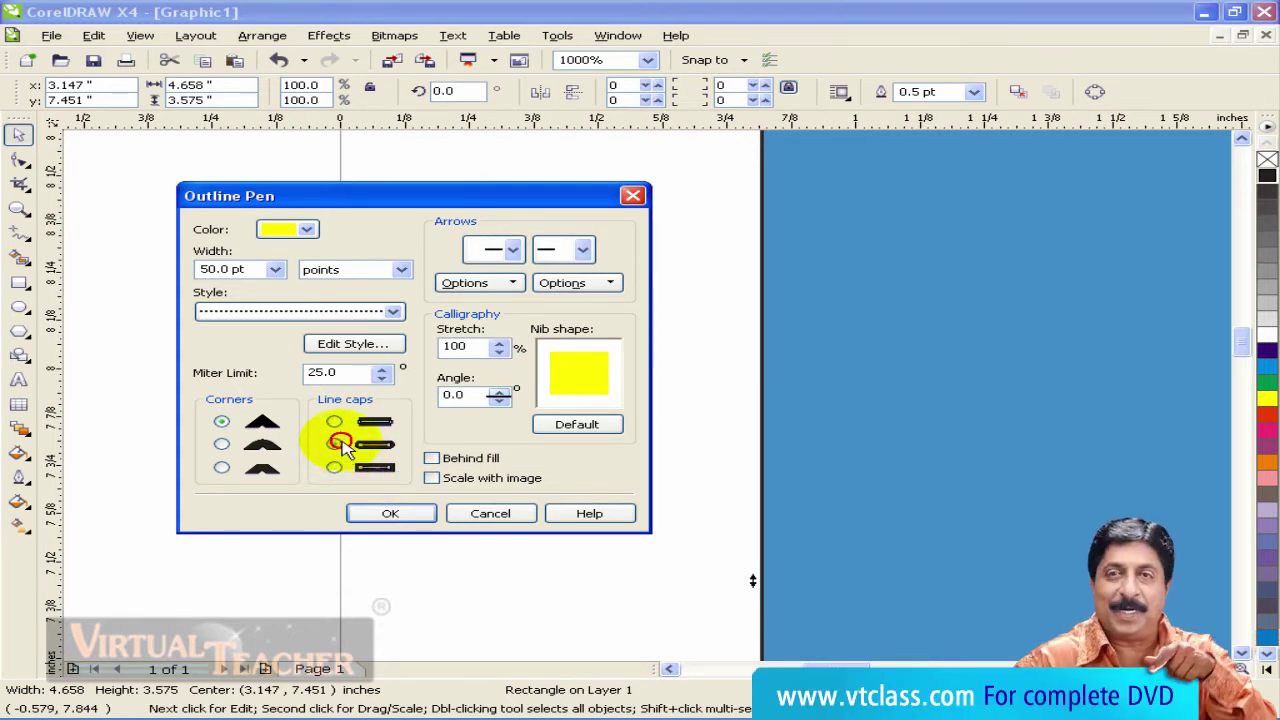
click(508, 251)
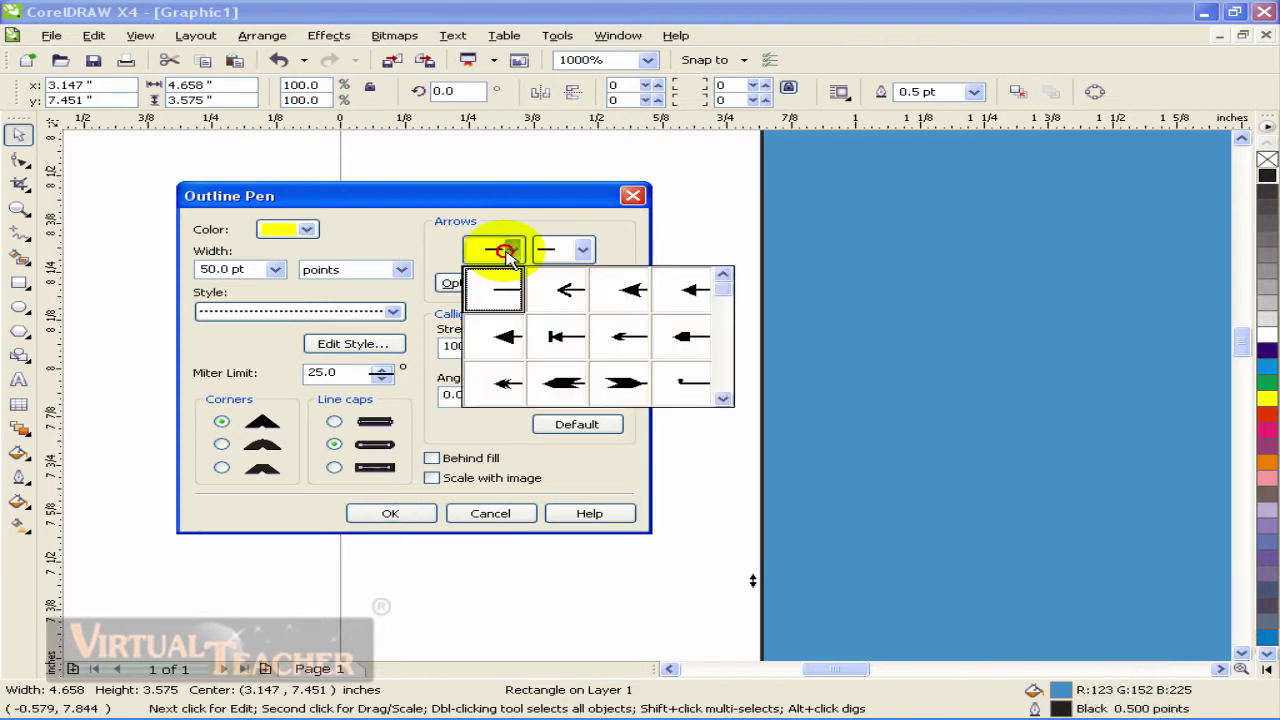
click(510, 251)
double_click(505, 251)
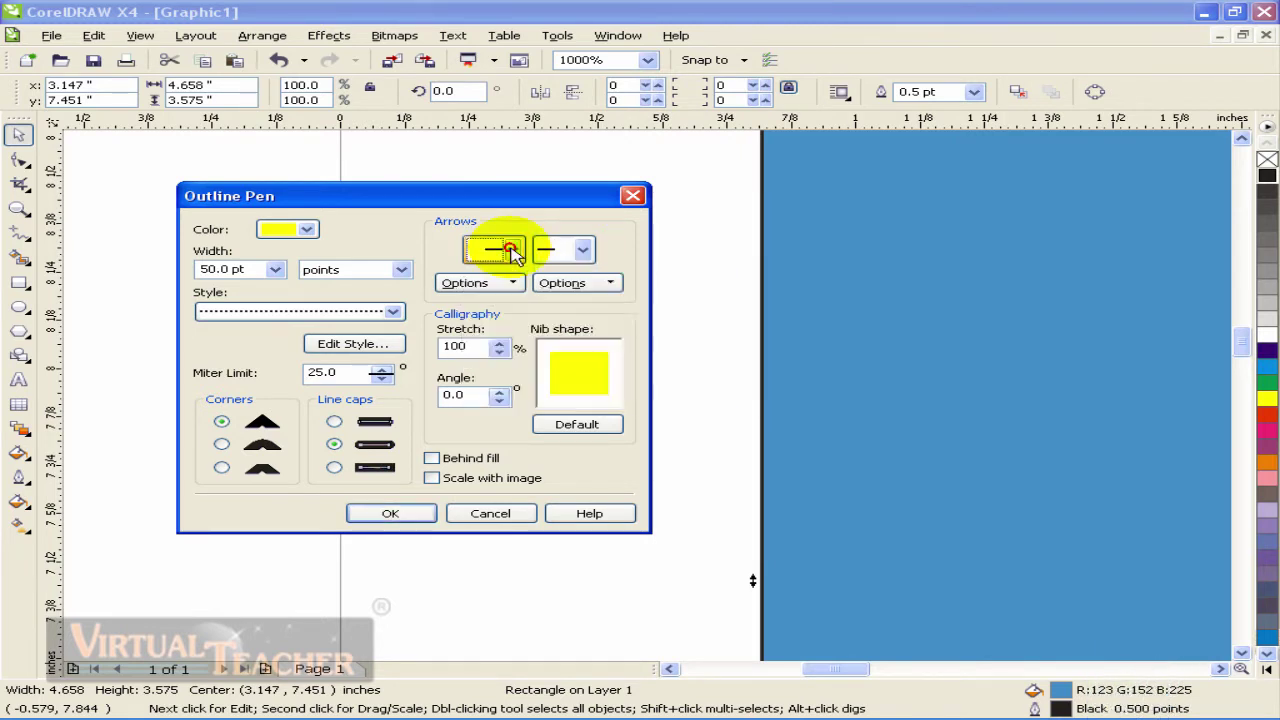
click(505, 251)
click(578, 248)
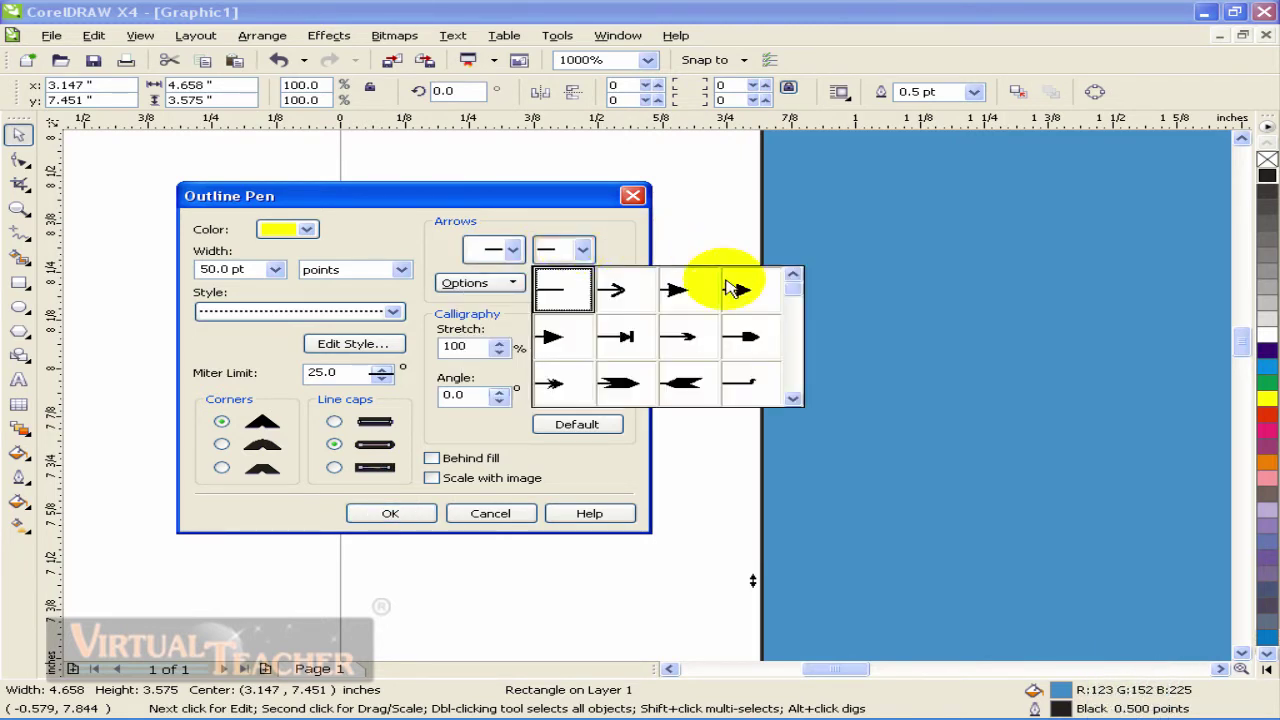
mouse_move(794, 286)
mouse_down()
mouse_move(795, 338)
mouse_move(791, 286)
mouse_up()
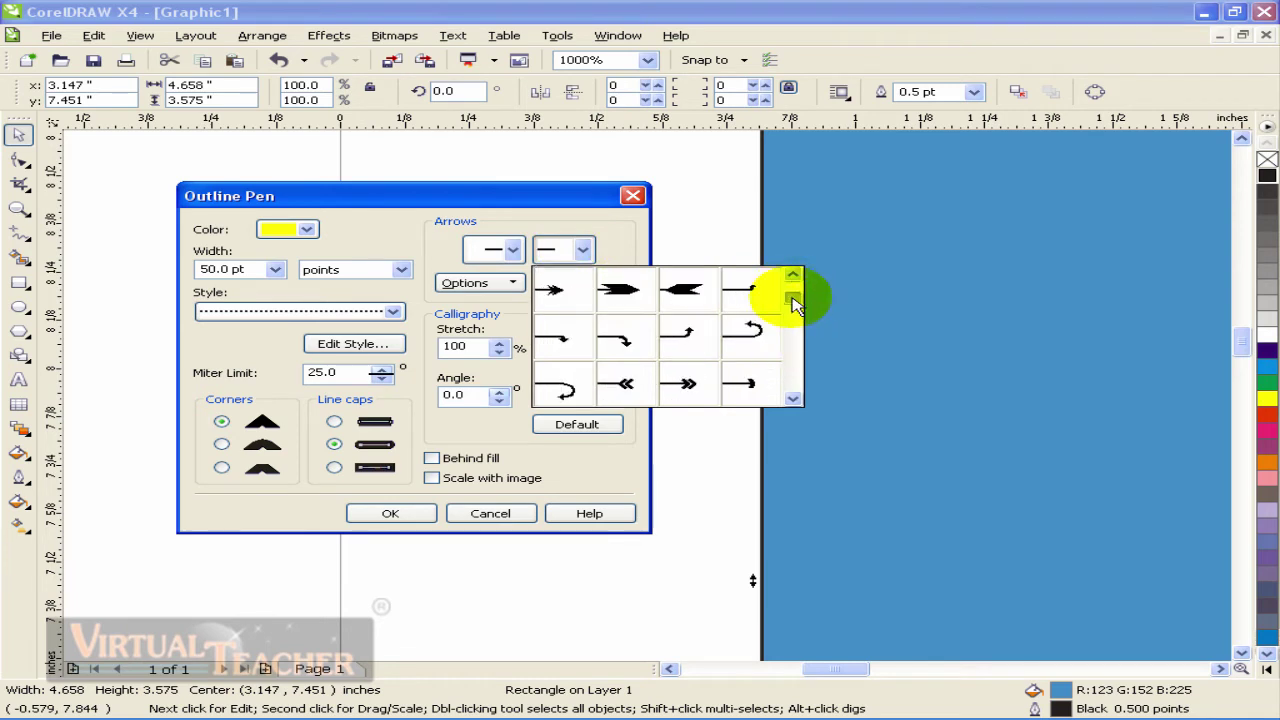
click(632, 232)
click(510, 283)
click(565, 283)
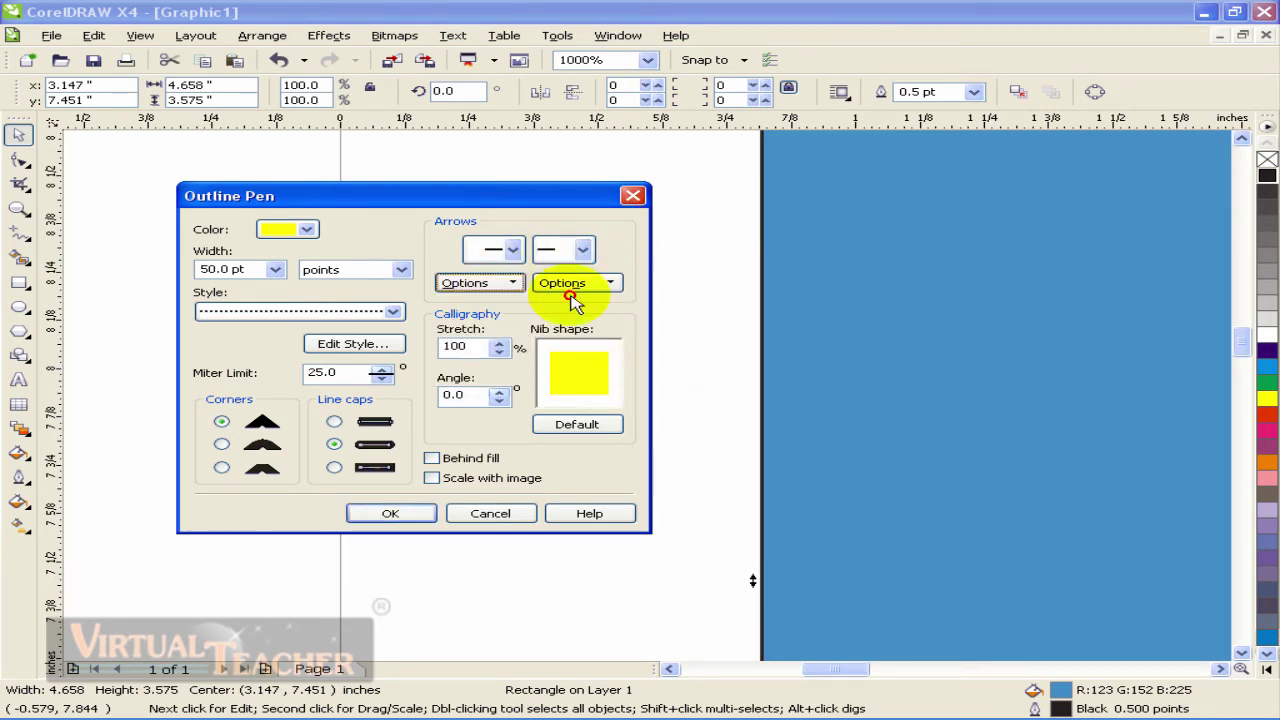
click(608, 283)
click(634, 272)
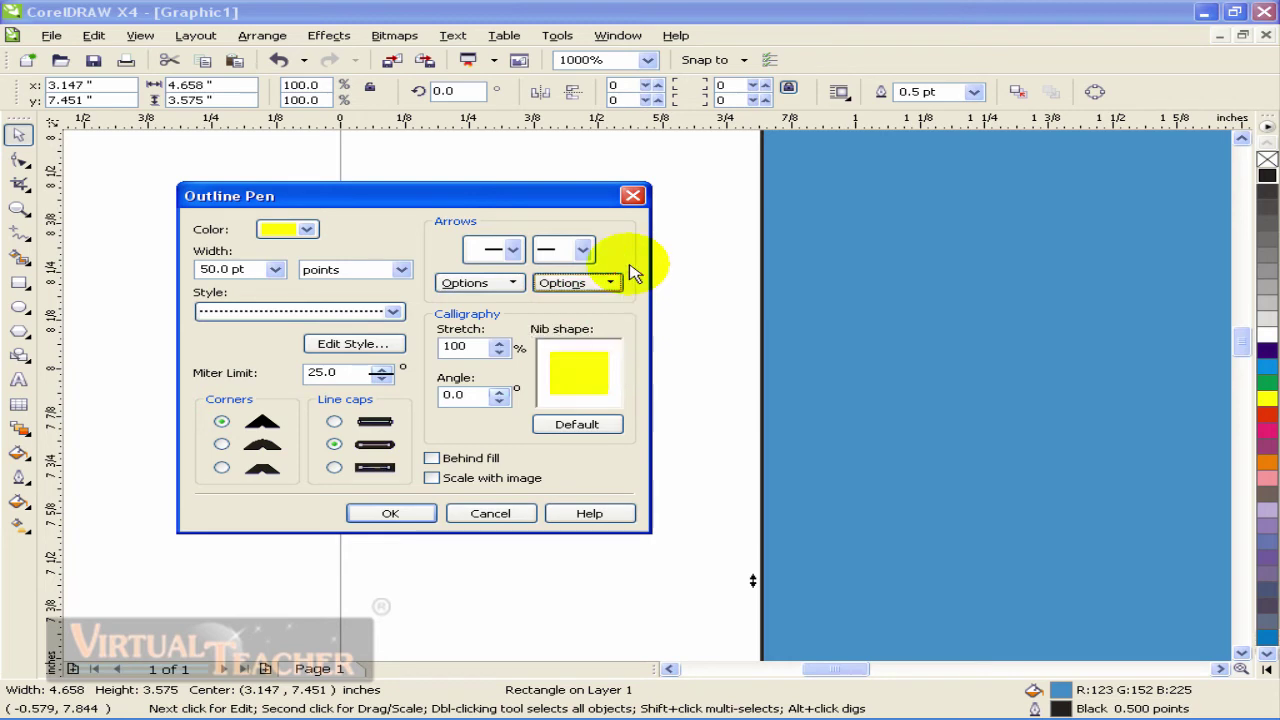
click(498, 346)
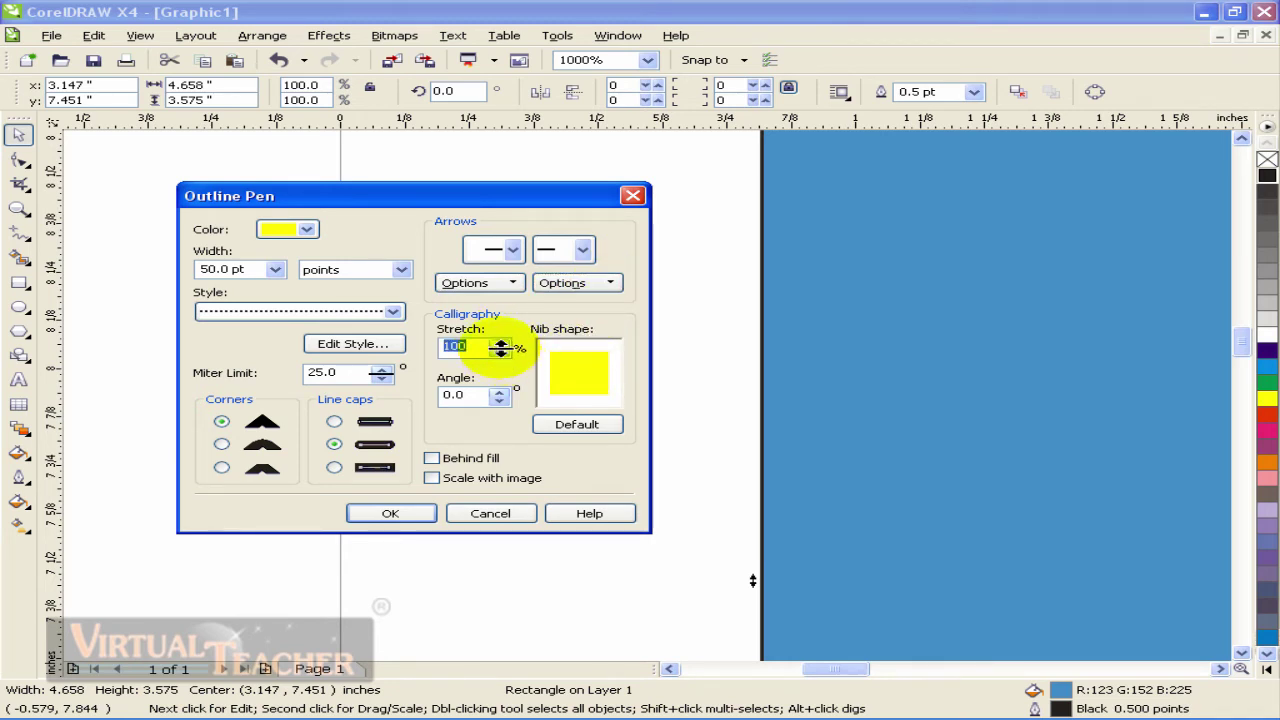
mouse_move(506, 352)
mouse_down()
mouse_move(506, 390)
mouse_move(606, 366)
mouse_move(617, 349)
mouse_move(568, 367)
mouse_move(629, 331)
mouse_move(608, 316)
mouse_move(612, 340)
mouse_up()
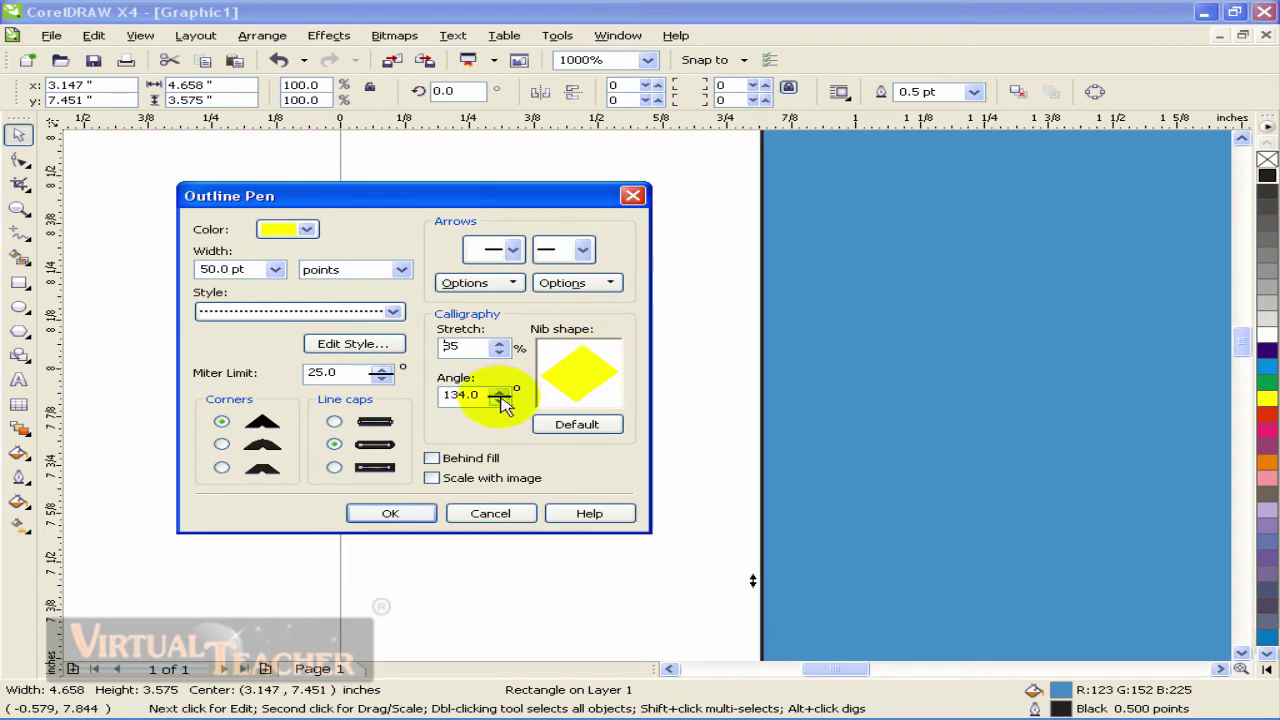
mouse_move(500, 398)
mouse_down()
mouse_move(491, 337)
mouse_move(634, 406)
mouse_move(592, 428)
mouse_up()
click(592, 428)
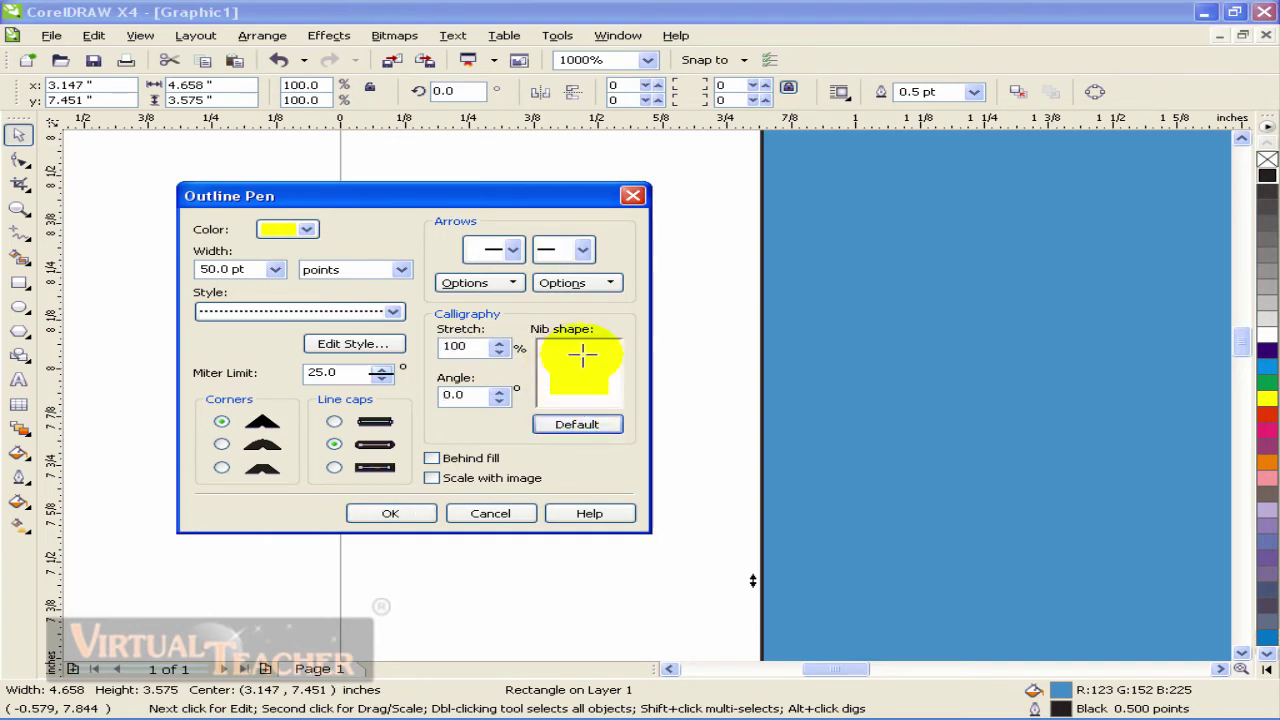
click(432, 459)
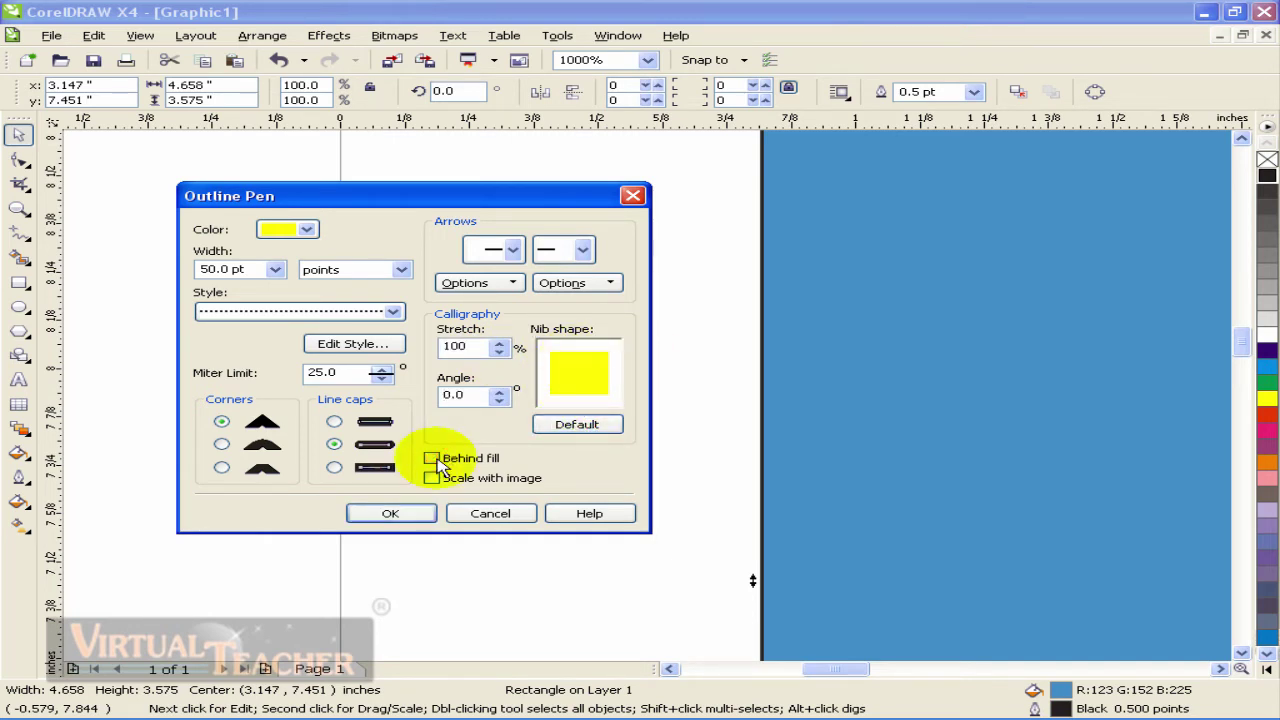
Tick Behind fill and Scale with image, and set the outline width to 12.0 pt
click(432, 459)
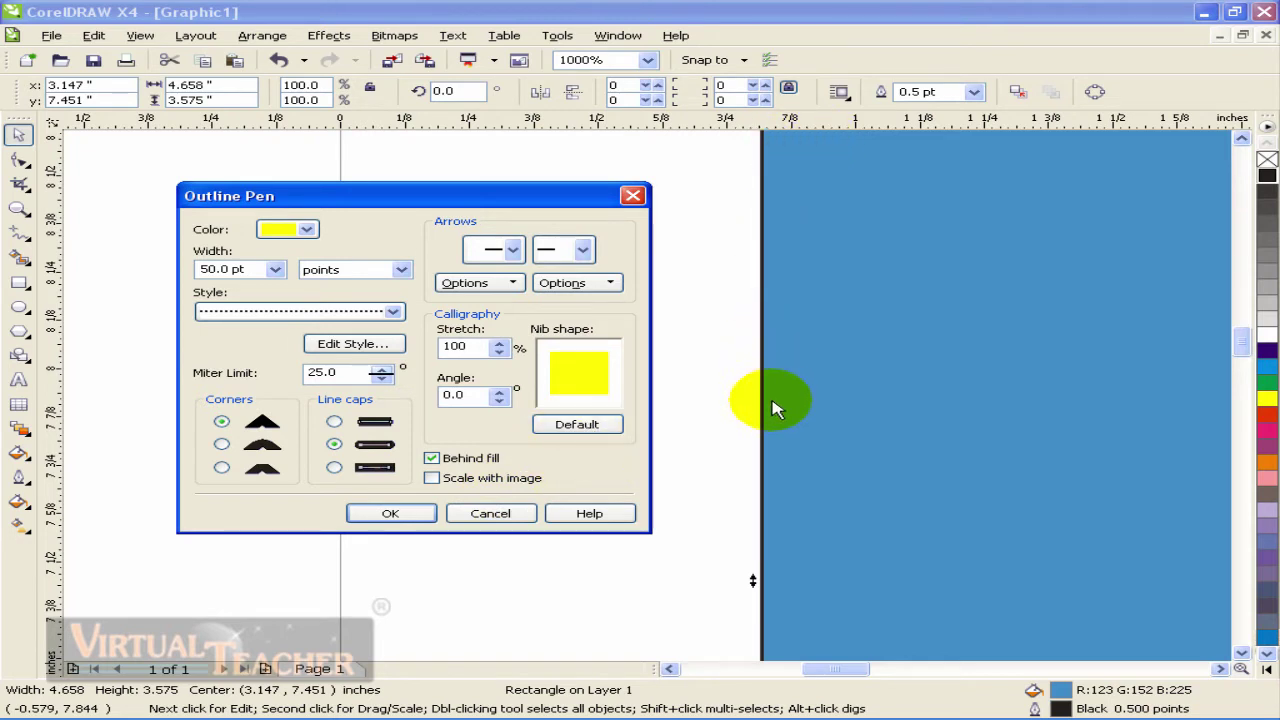
click(436, 481)
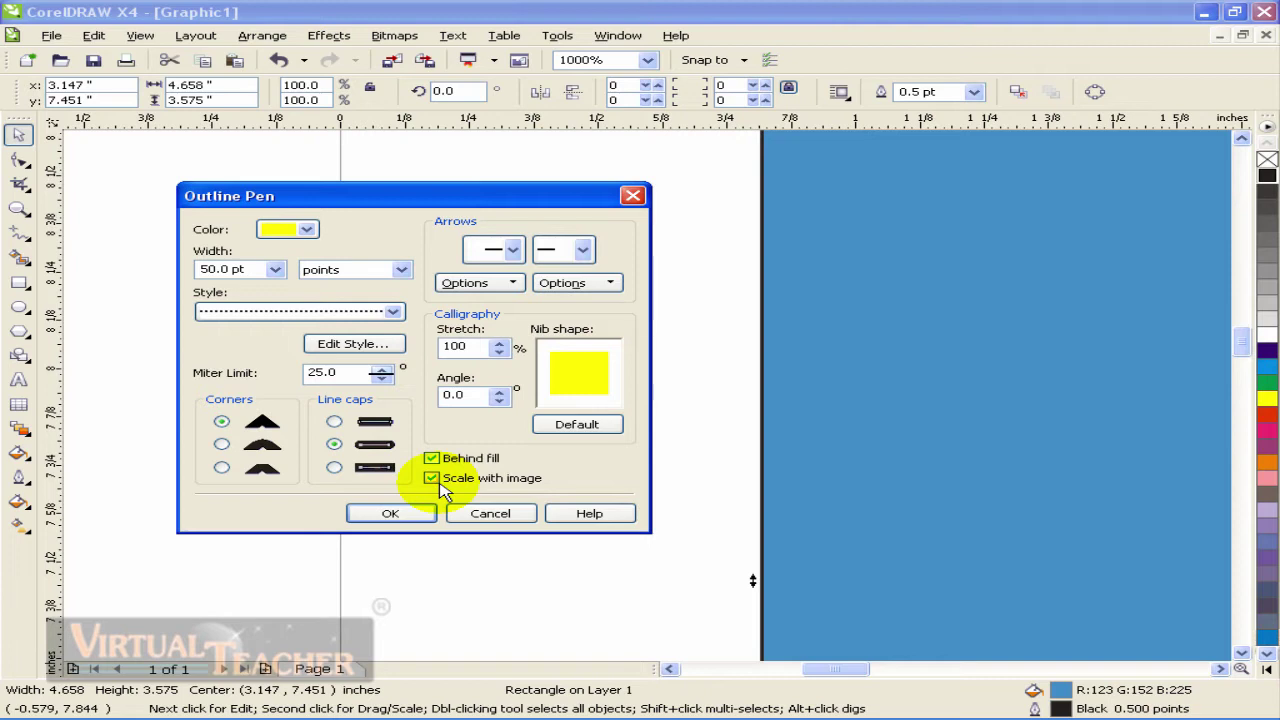
click(275, 269)
click(230, 421)
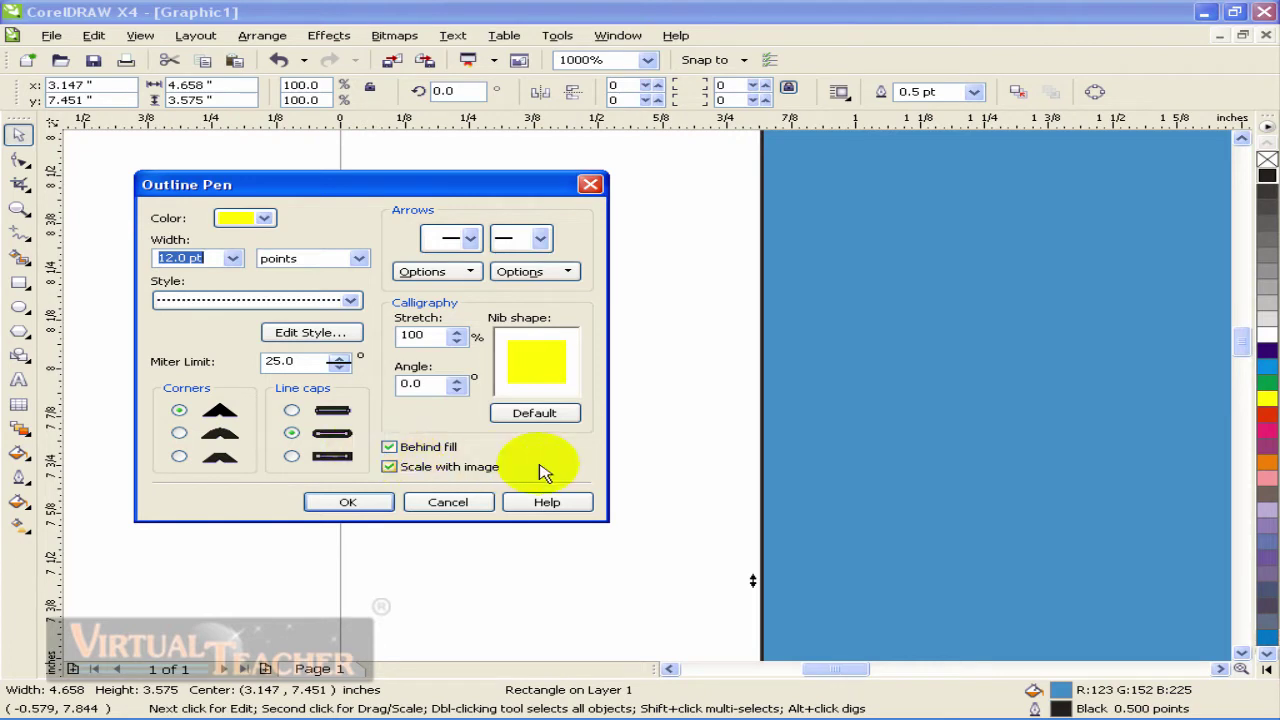
click(410, 472)
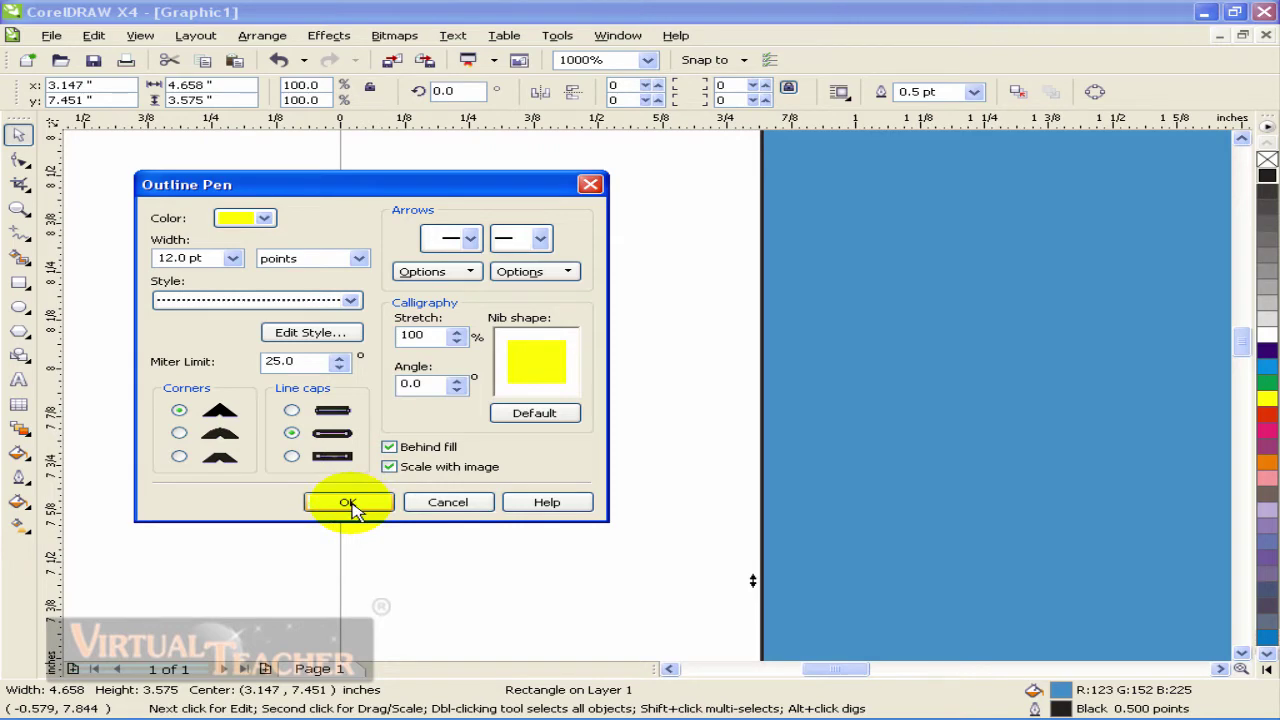
Apply the 12 pt yellow dotted outline to the rectangle and bring up the Outline flyout again
click(348, 502)
scroll(646, 395, down, 1)
scroll(648, 400, down, 1)
scroll(645, 396, up, 1)
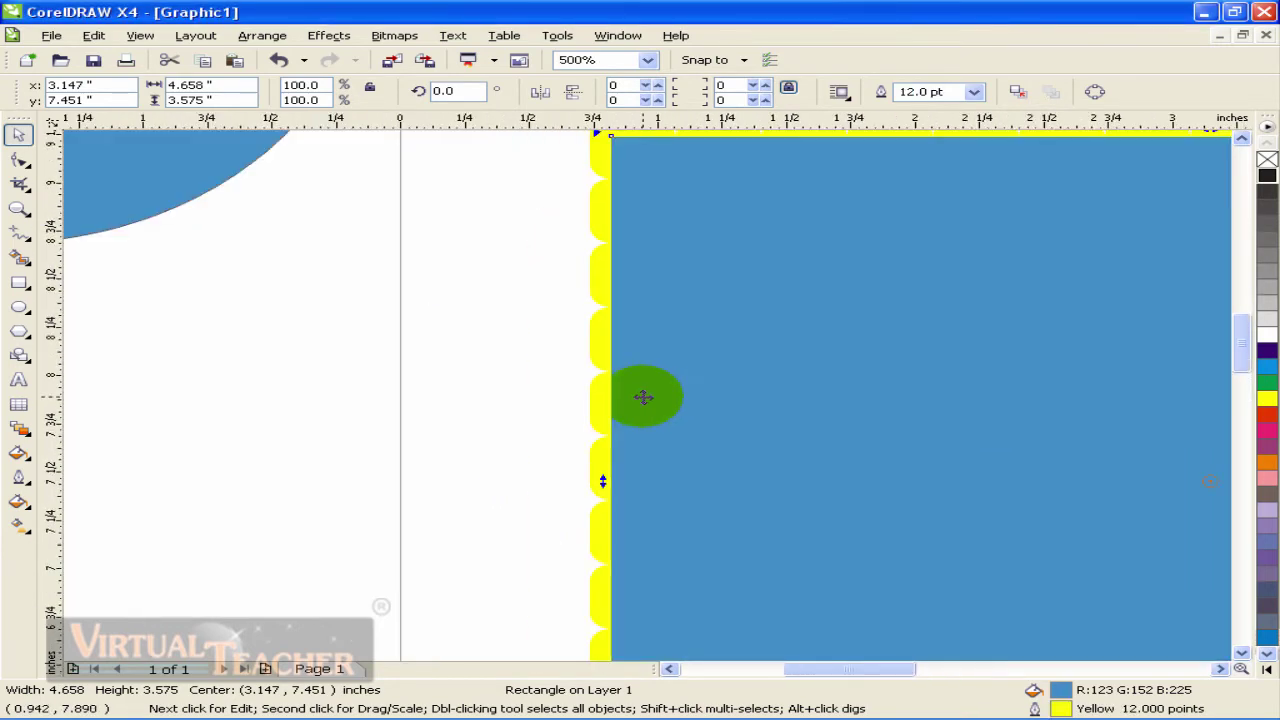
scroll(618, 398, down, 1)
scroll(620, 398, up, 1)
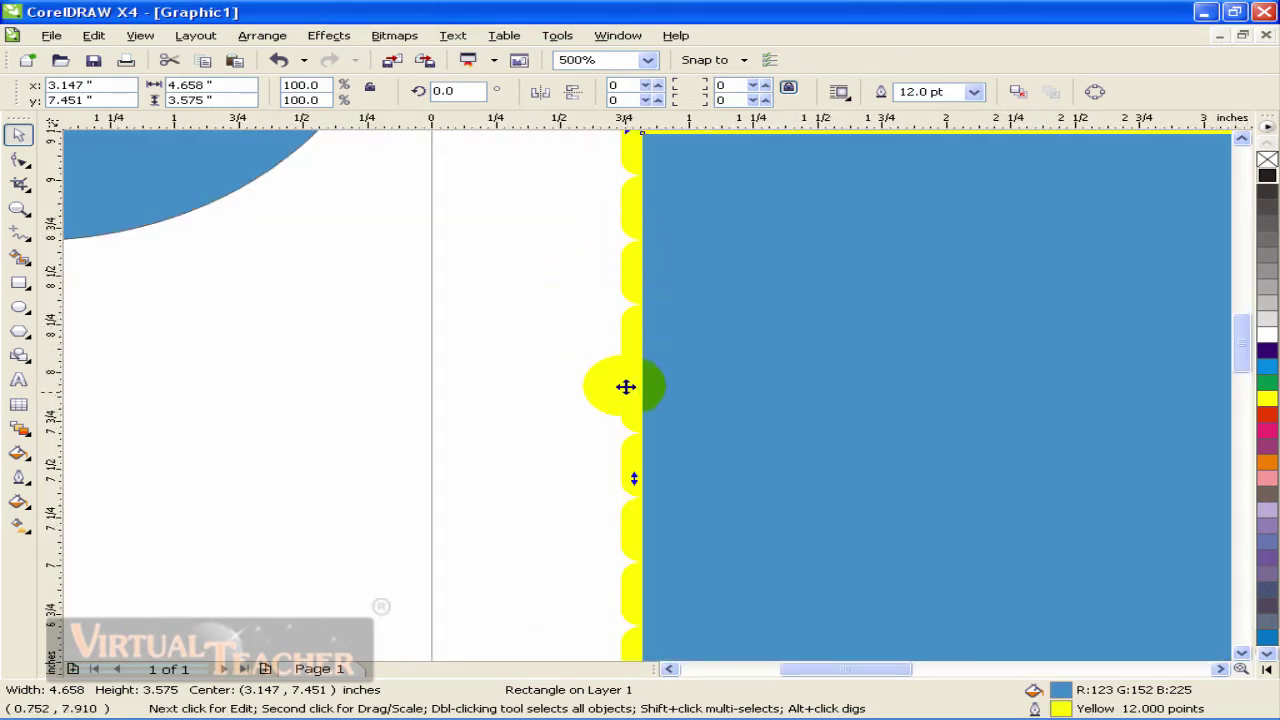
click(20, 479)
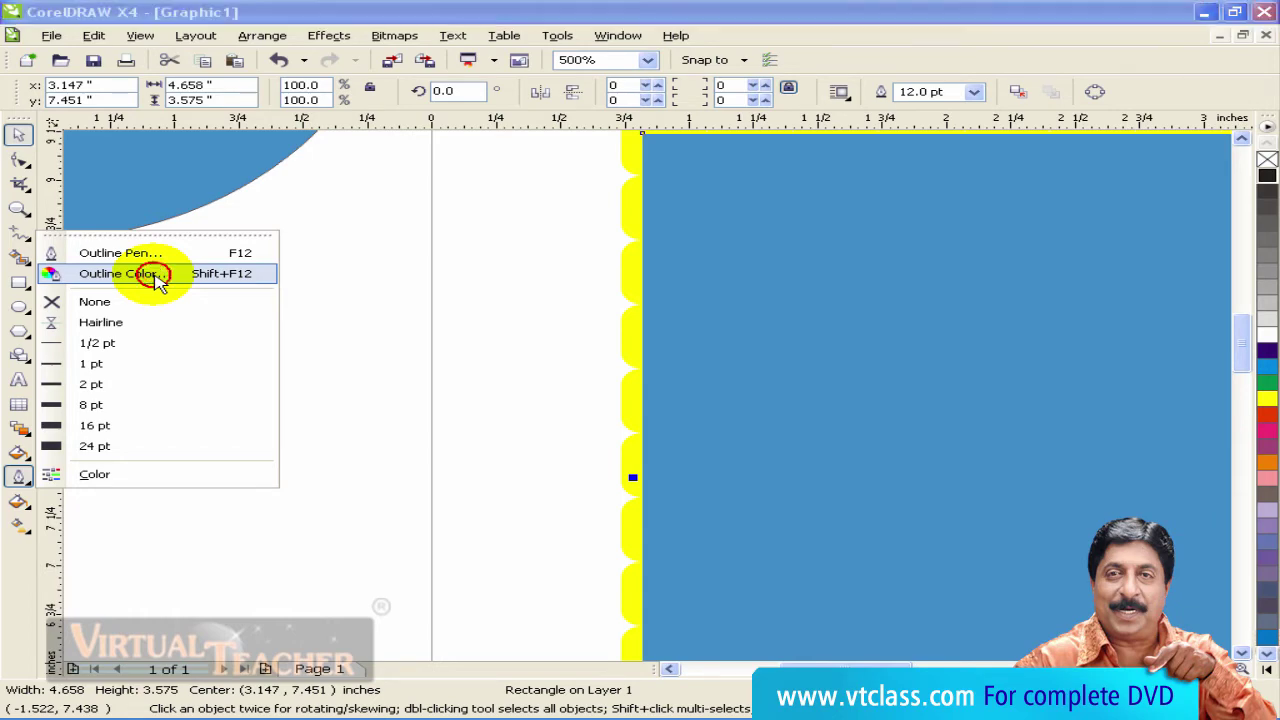
Open the Outline Color window and preview a slightly darker yellow
click(157, 283)
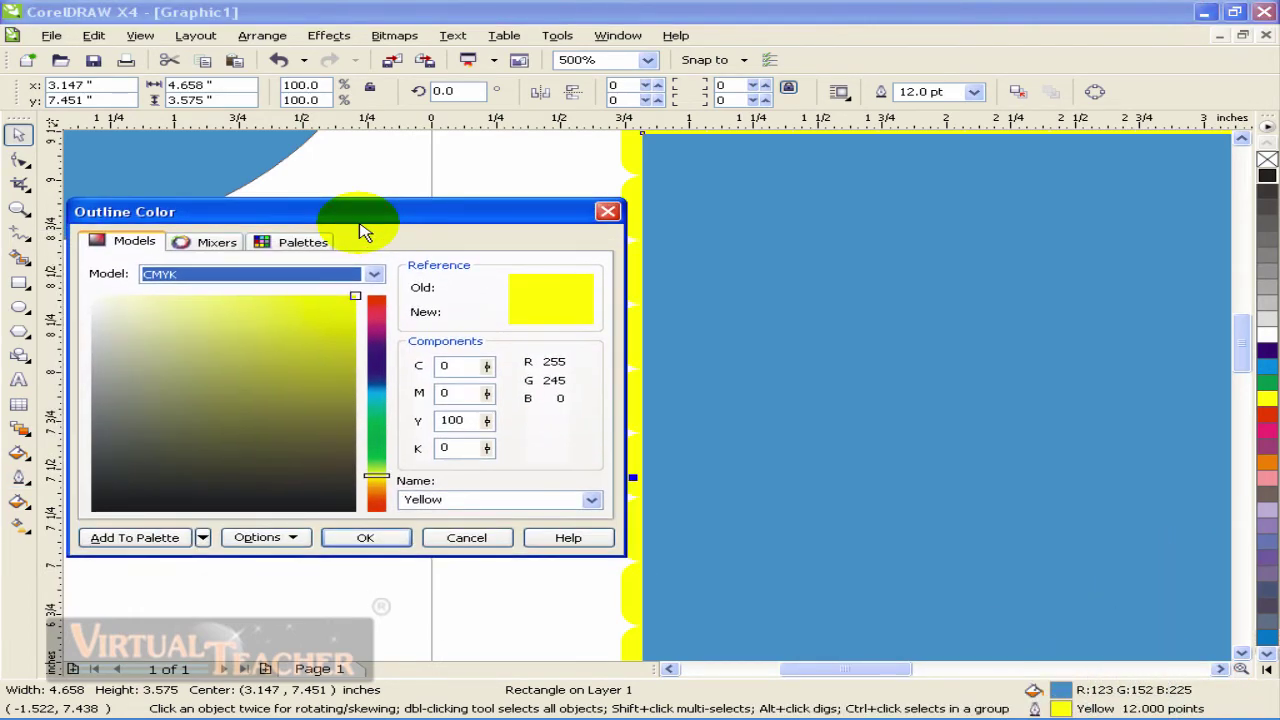
drag(362, 230, 387, 252)
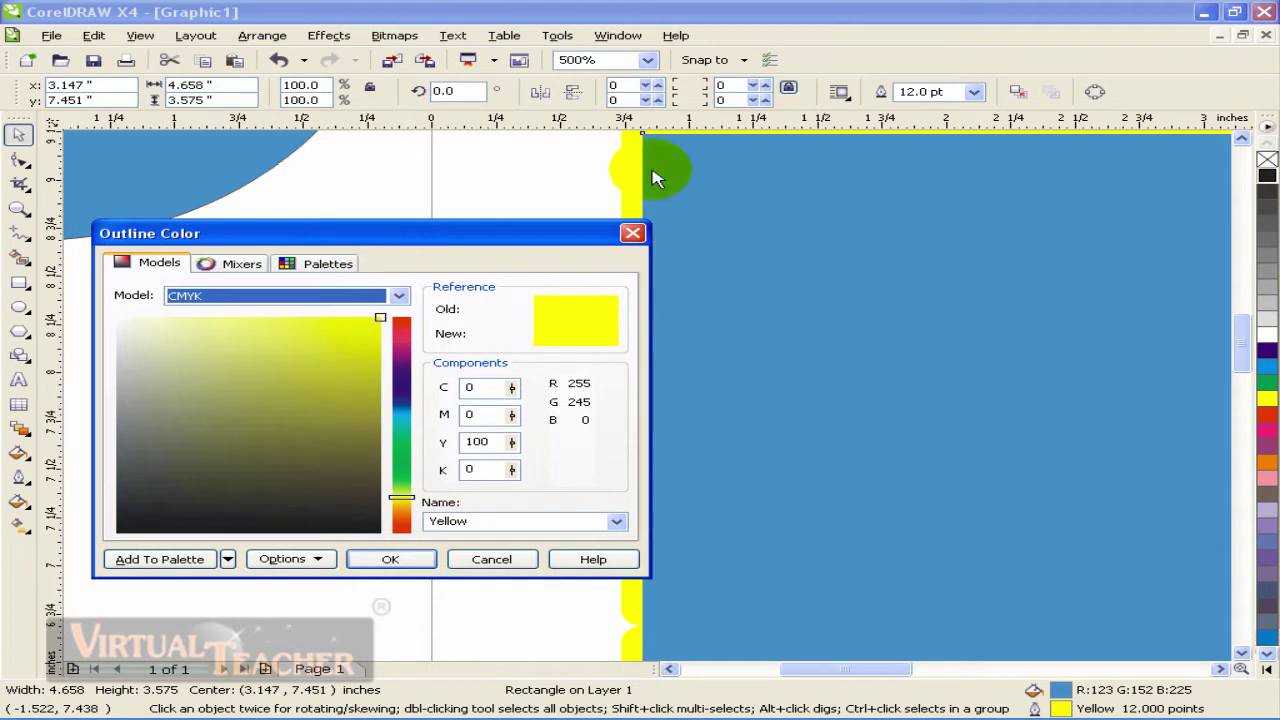
click(381, 316)
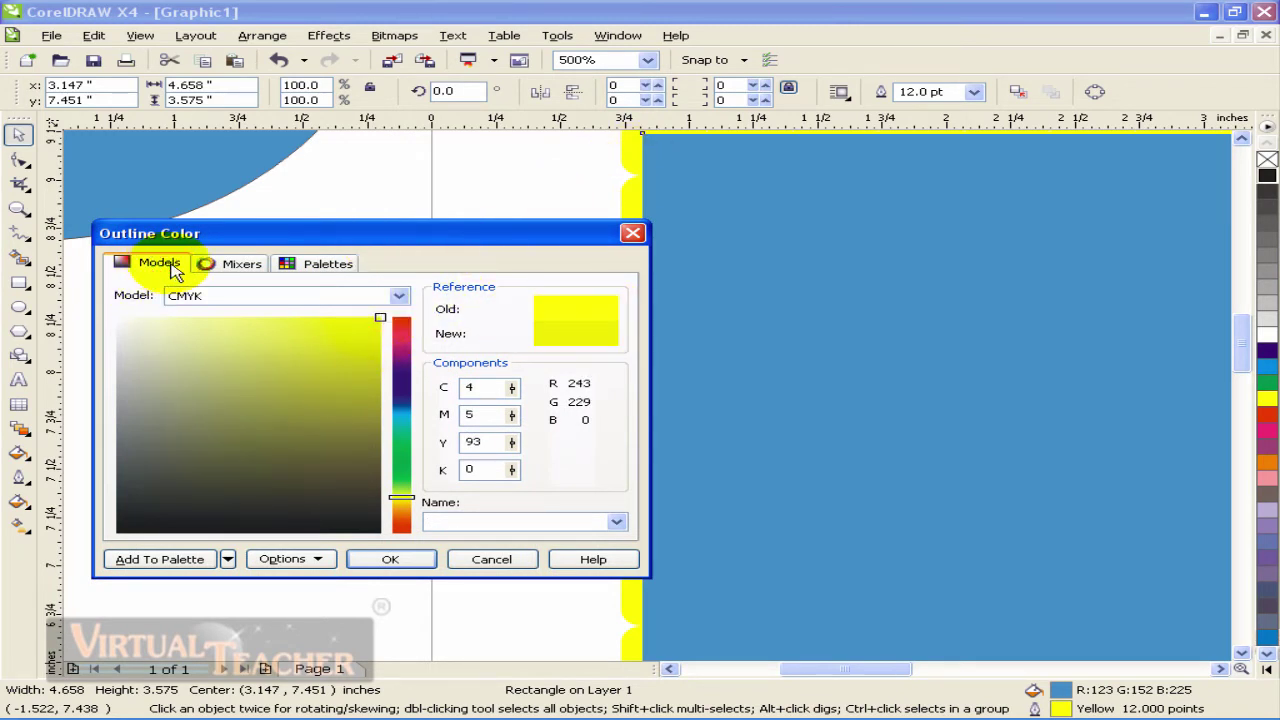
Flip between the Models, Mixers and Palettes tabs of the Outline Color window
click(241, 264)
click(318, 263)
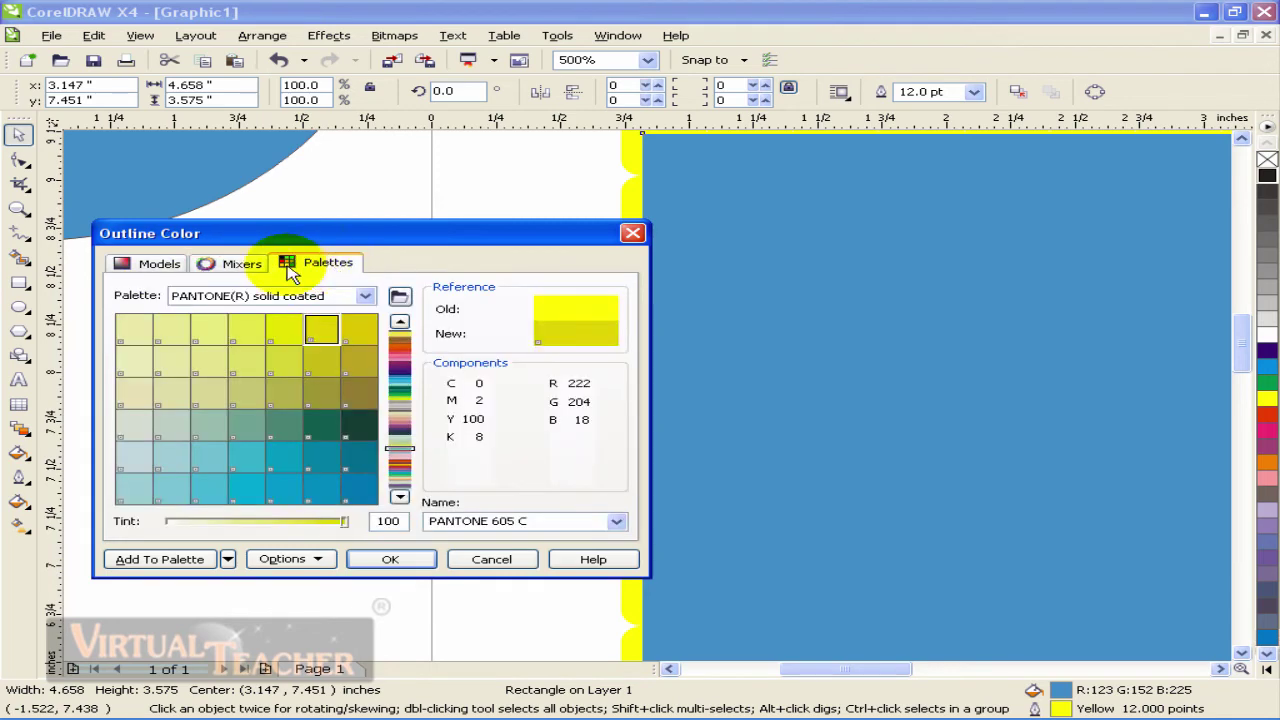
click(245, 265)
click(152, 264)
click(235, 264)
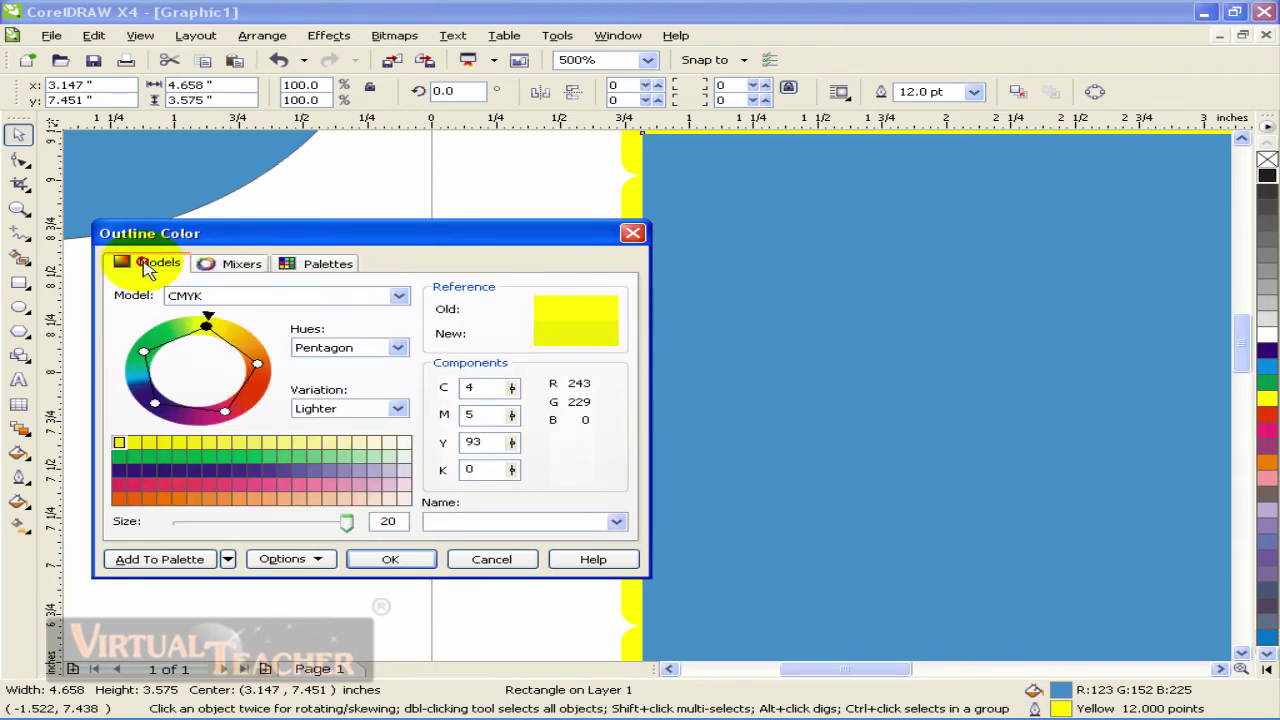
click(148, 264)
click(243, 265)
click(330, 264)
click(245, 265)
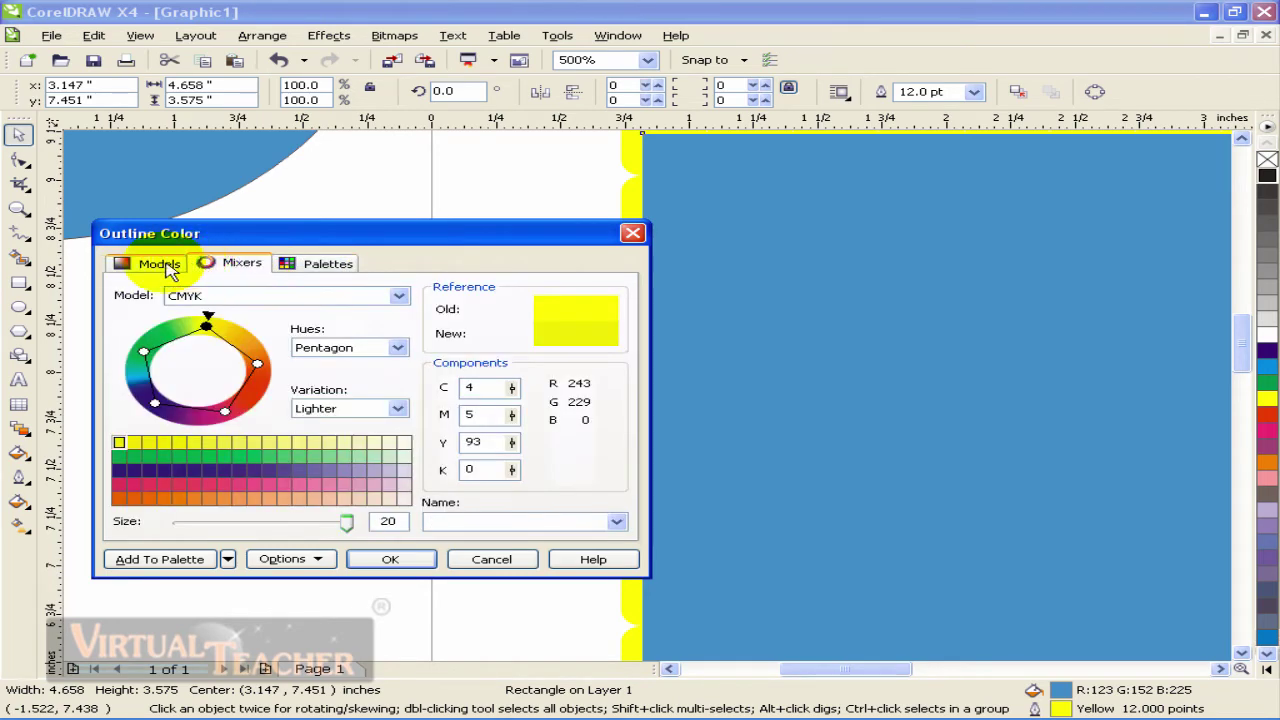
click(160, 265)
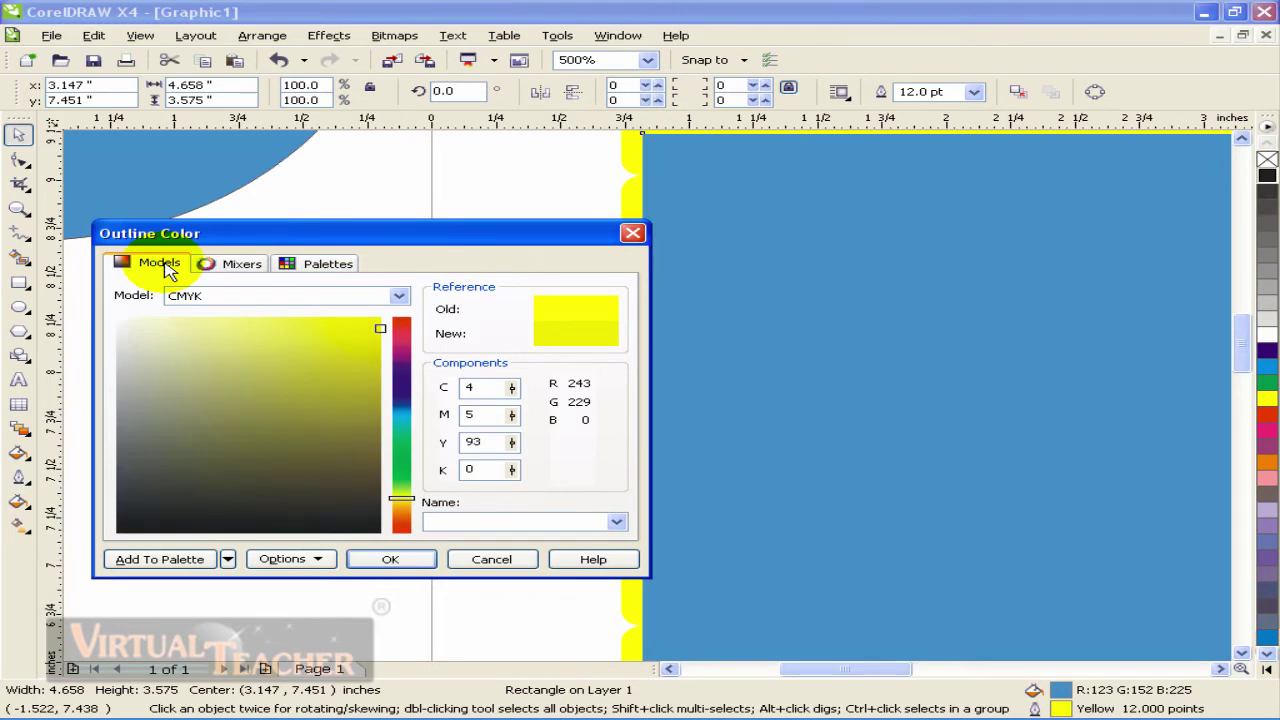
click(240, 264)
click(322, 264)
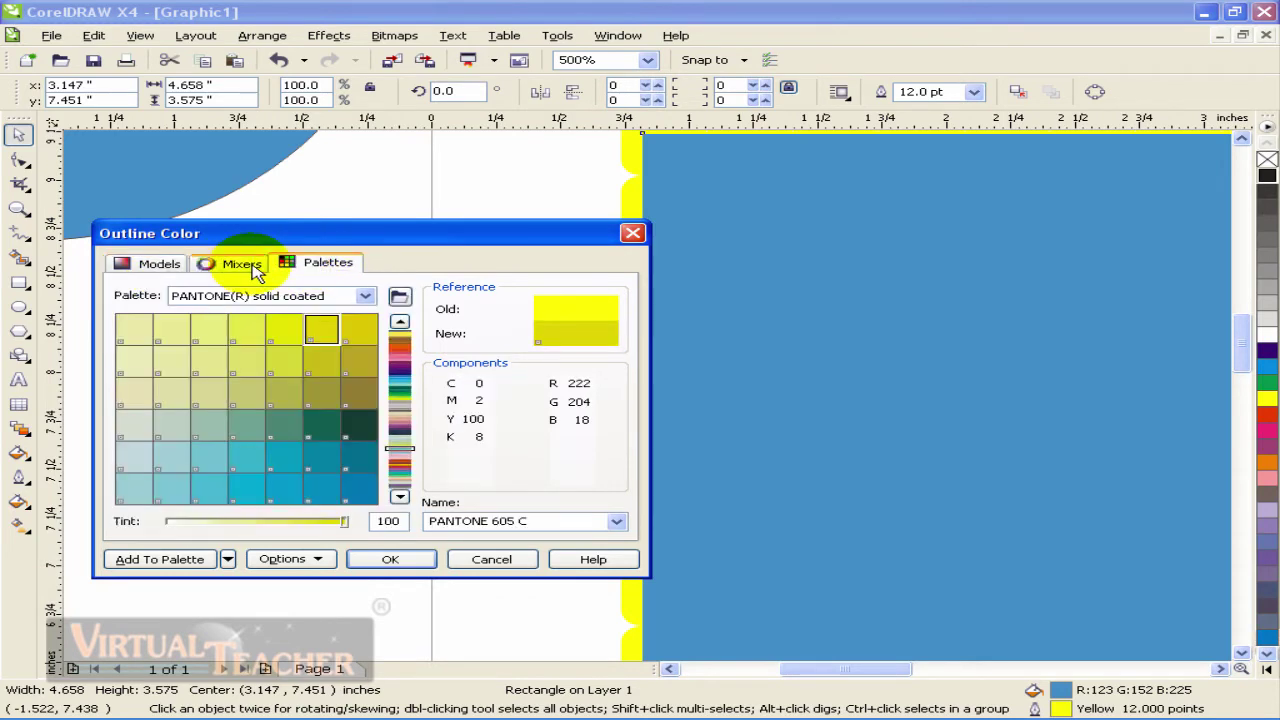
click(240, 264)
click(160, 264)
click(200, 264)
click(322, 264)
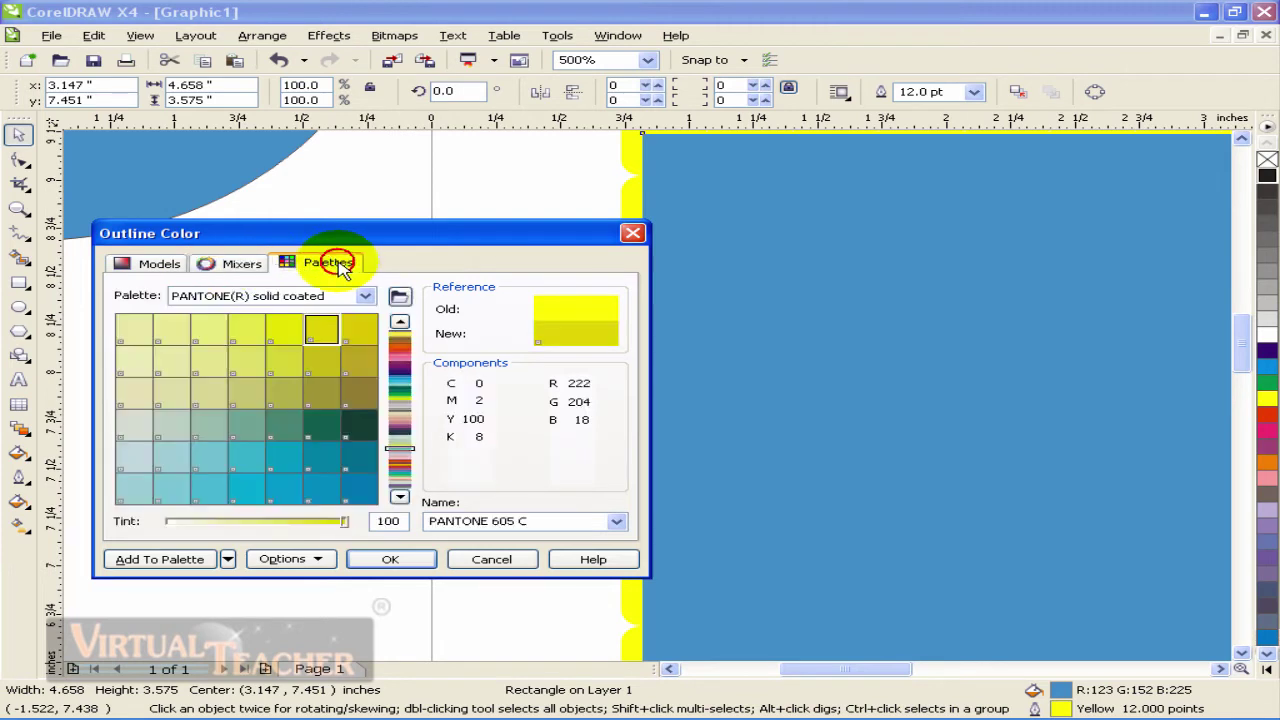
click(238, 264)
click(160, 266)
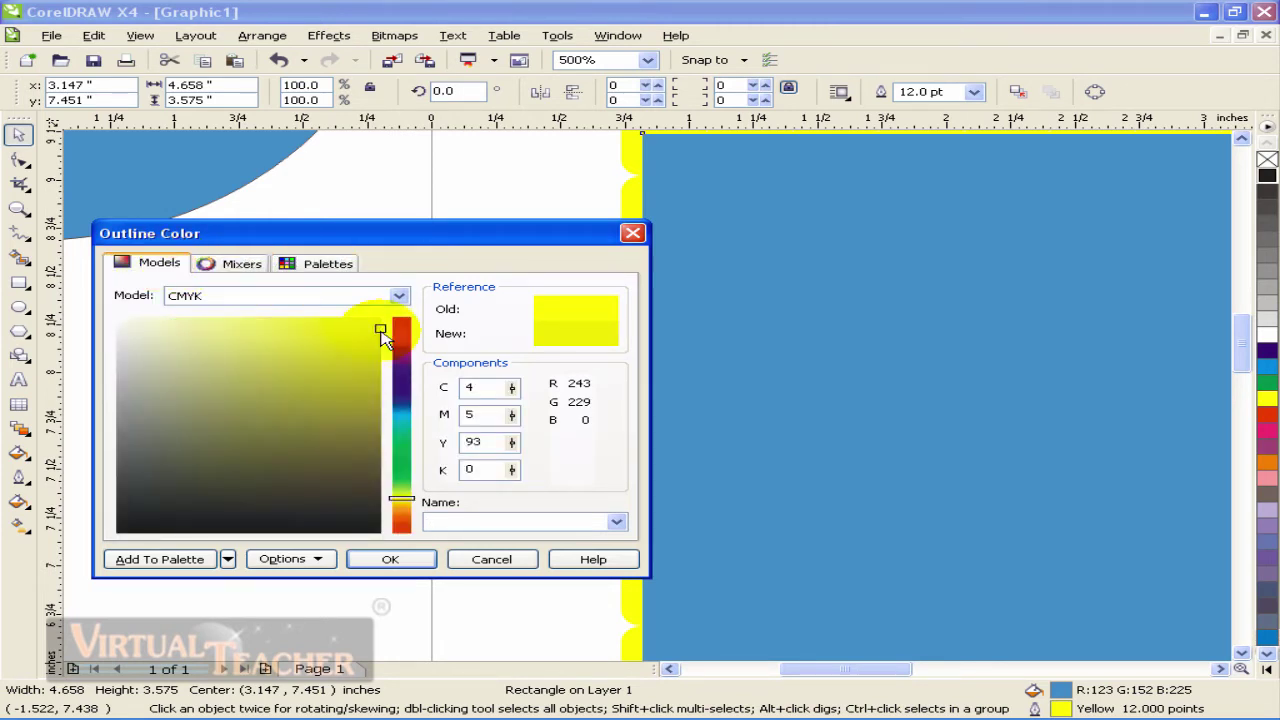
Preview blue-purple and pinkish red, then pick bright red from the mixer wheel
mouse_move(382, 335)
mouse_down()
mouse_move(380, 362)
mouse_move(400, 340)
mouse_up()
click(400, 380)
click(275, 370)
click(358, 323)
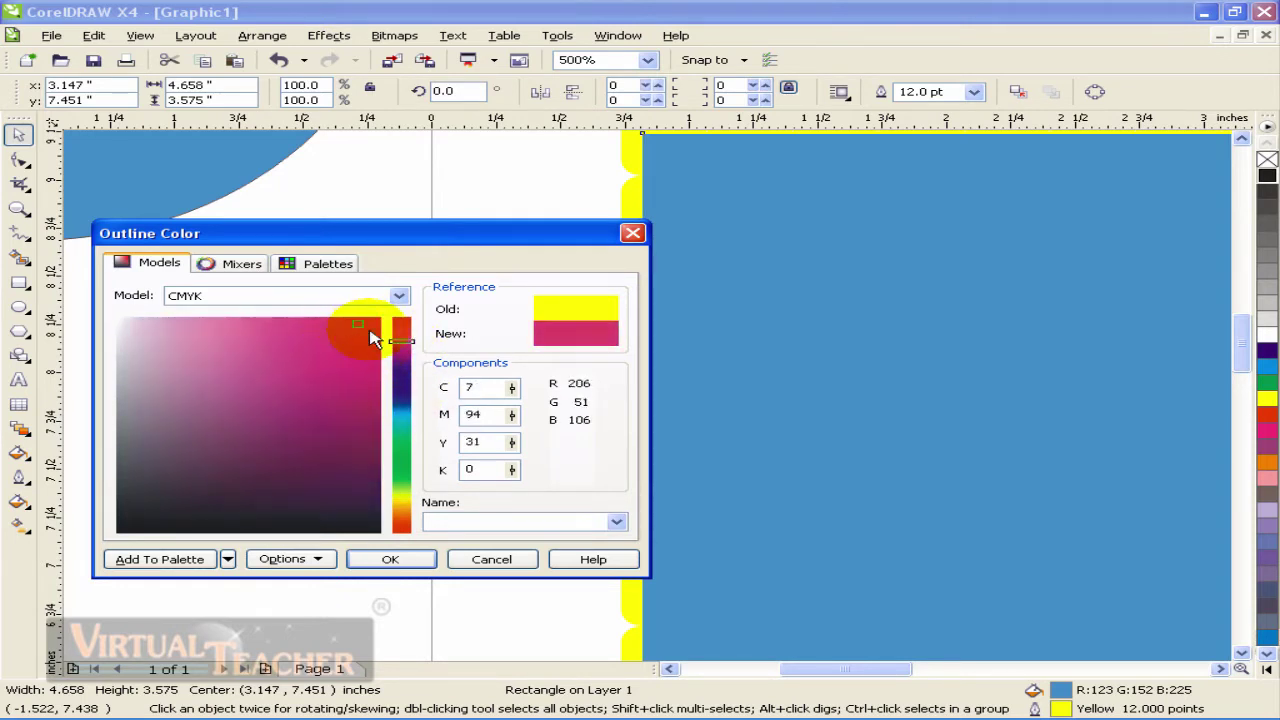
click(232, 266)
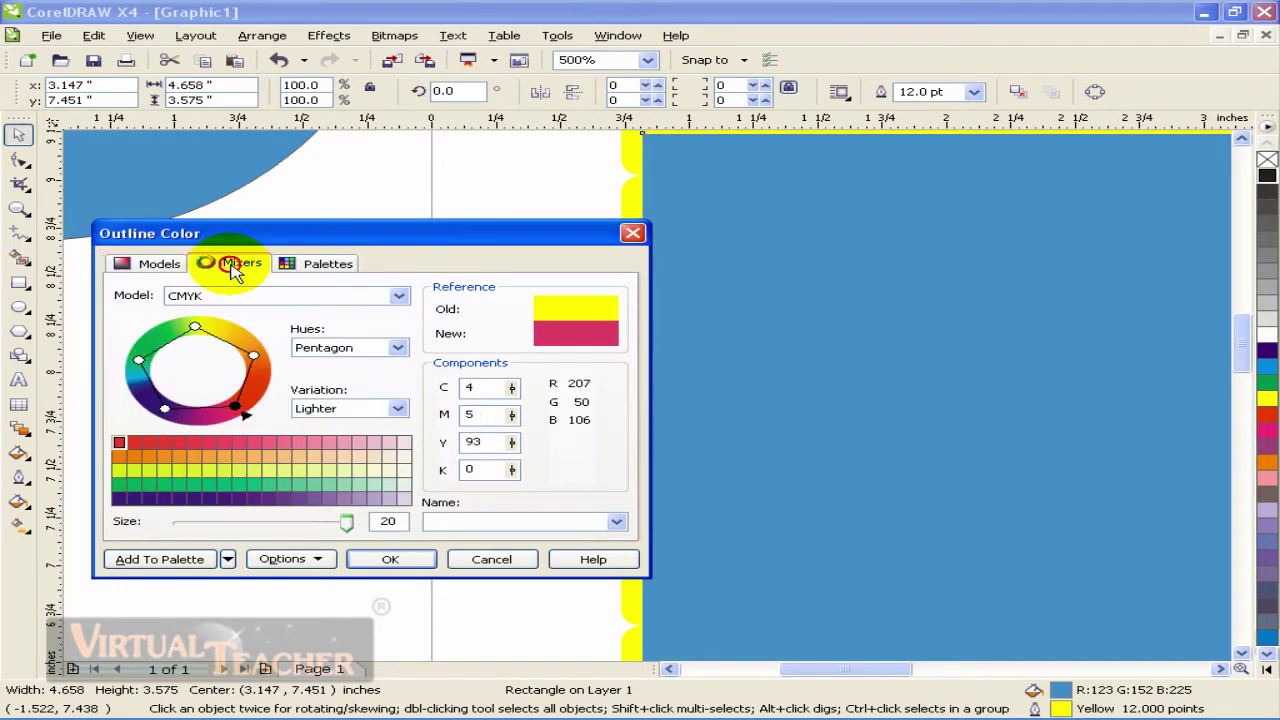
drag(253, 355, 262, 370)
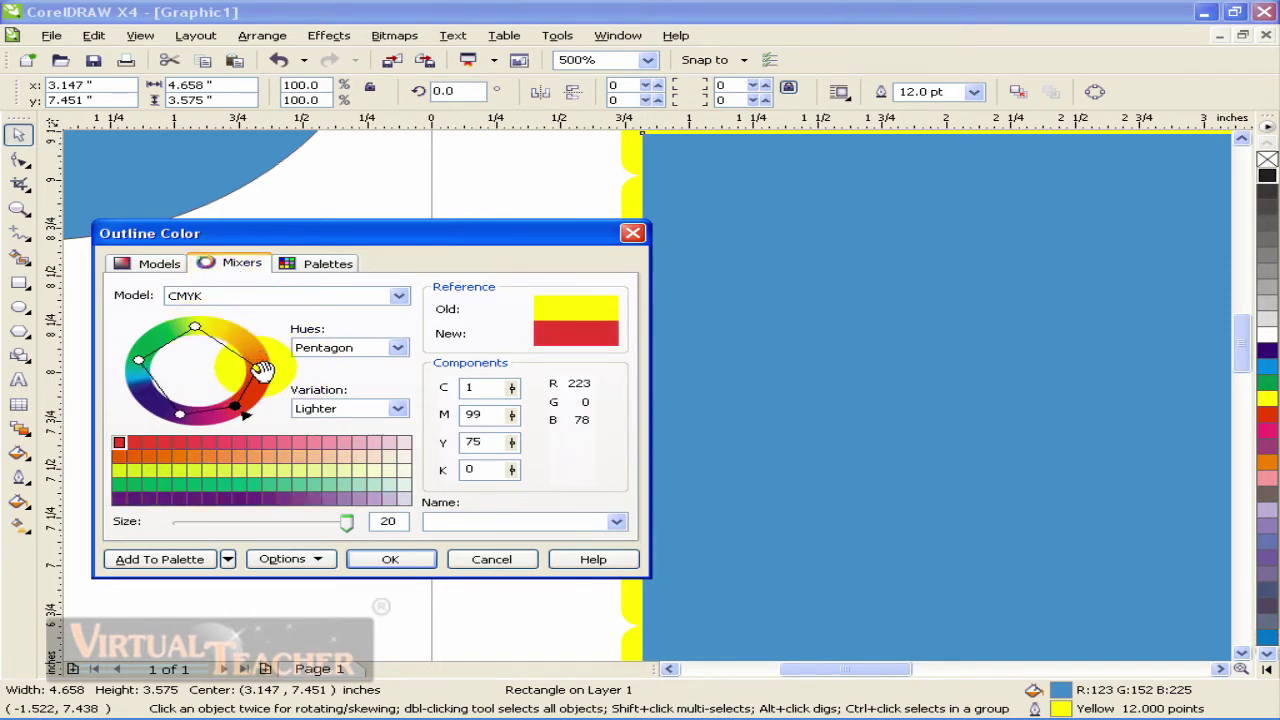
drag(262, 370, 234, 337)
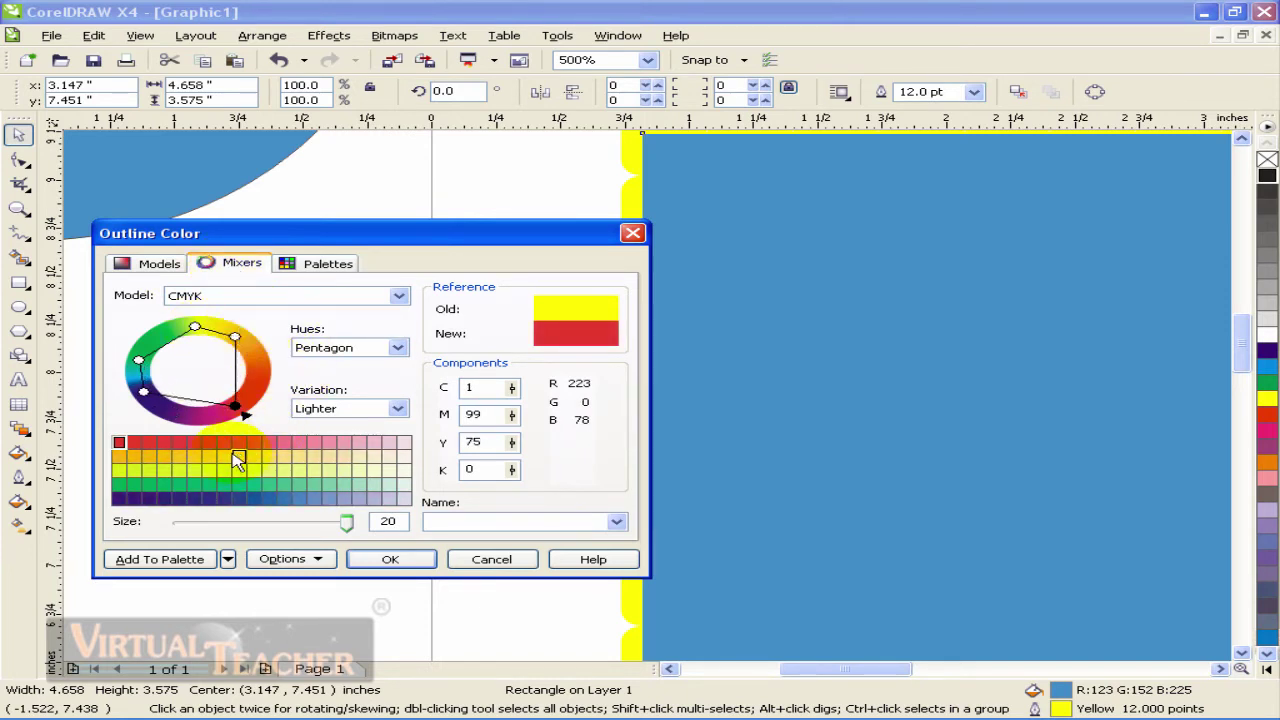
mouse_move(237, 460)
mouse_down()
mouse_move(149, 442)
mouse_move(214, 466)
mouse_move(270, 456)
mouse_up()
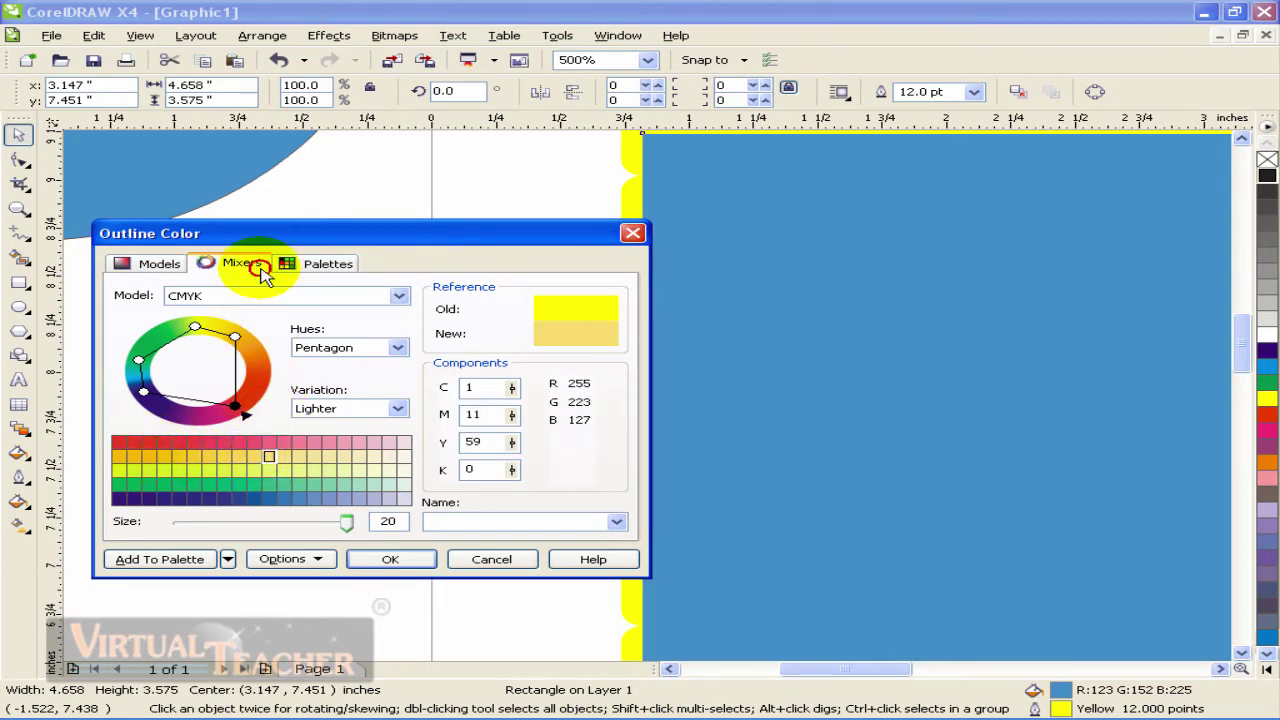
Browse the orange Pantone palette swatches toward PANTONE 145 C
click(322, 266)
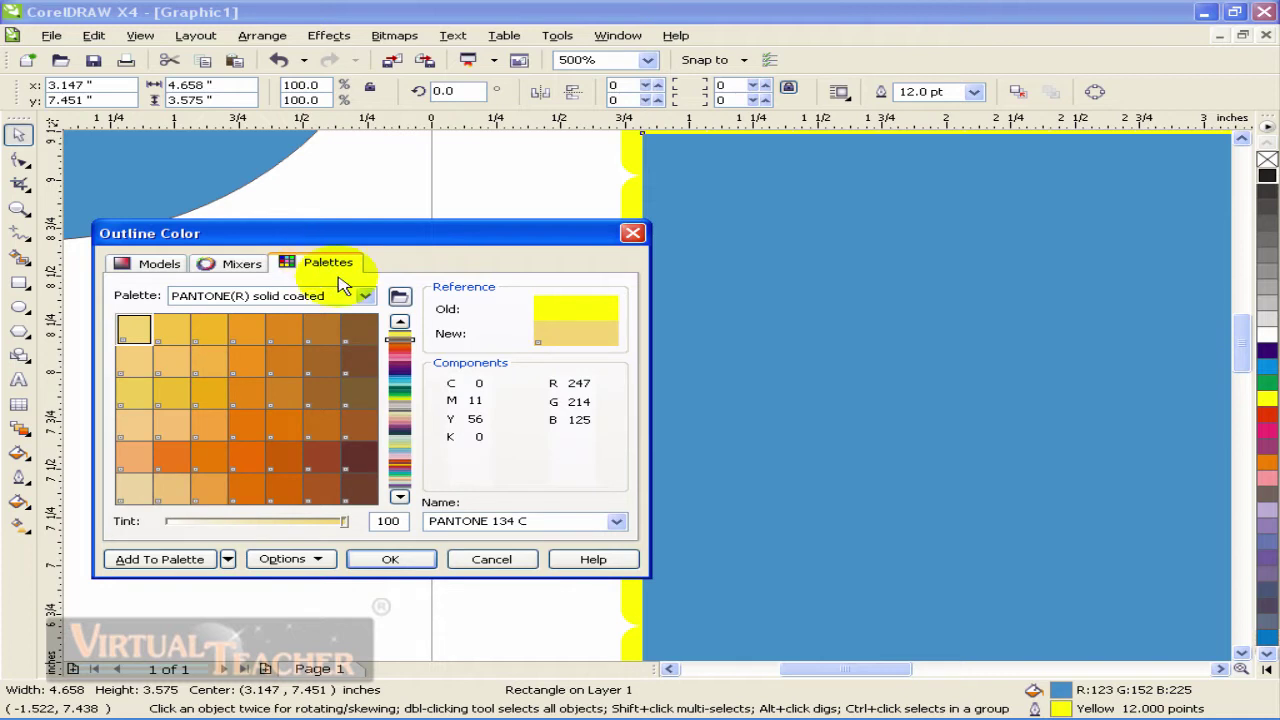
click(316, 390)
click(231, 347)
click(177, 360)
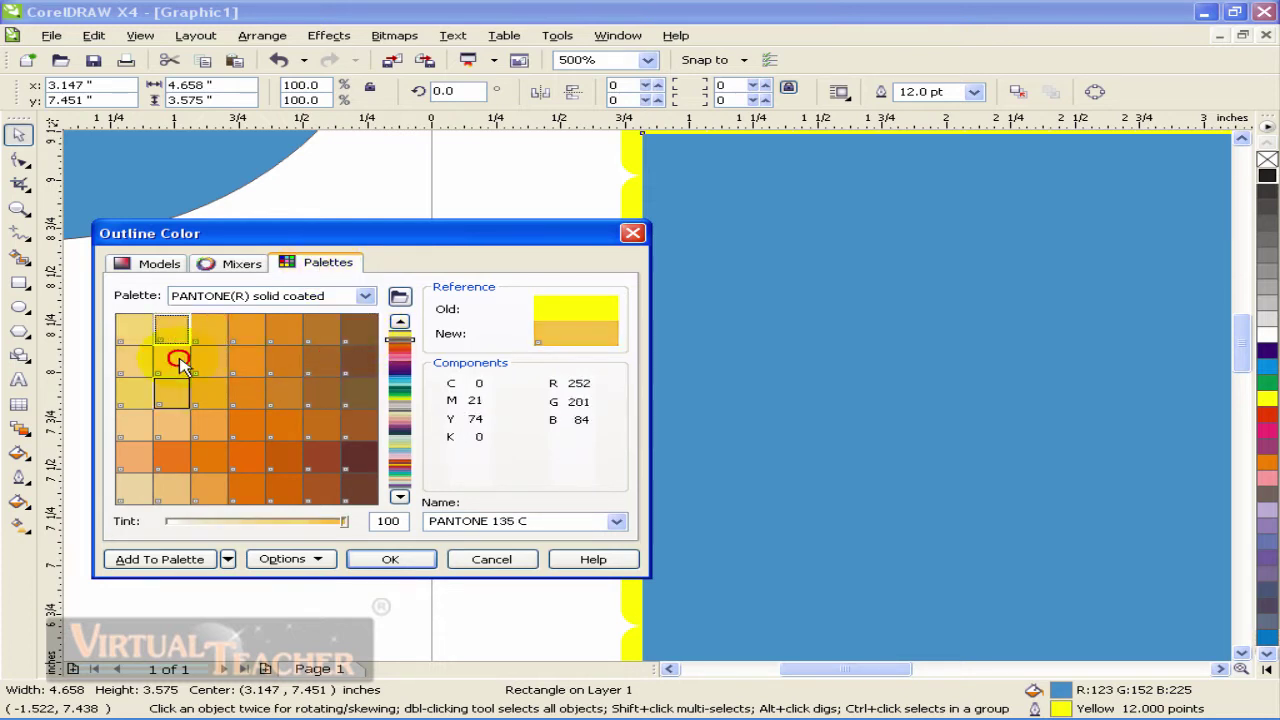
click(277, 395)
click(400, 372)
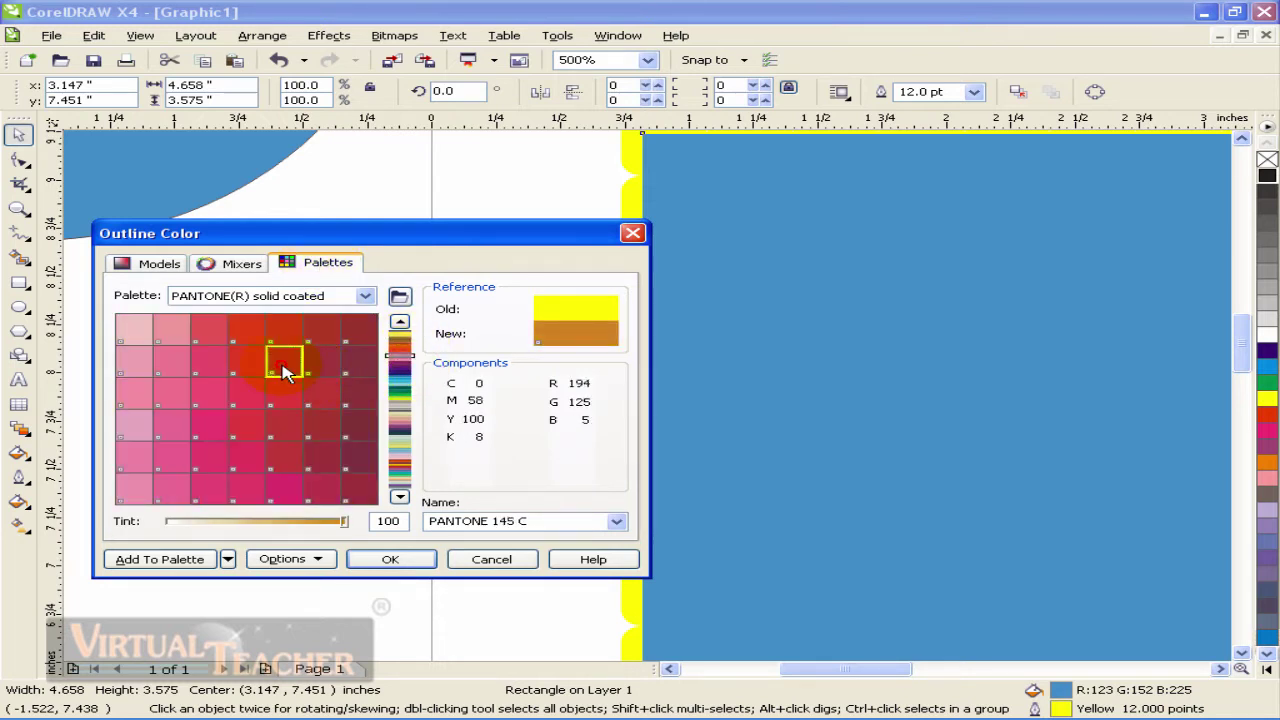
Pick dark red PANTONE 207 C, then return to Models and open the Model list
click(286, 360)
click(246, 333)
click(322, 330)
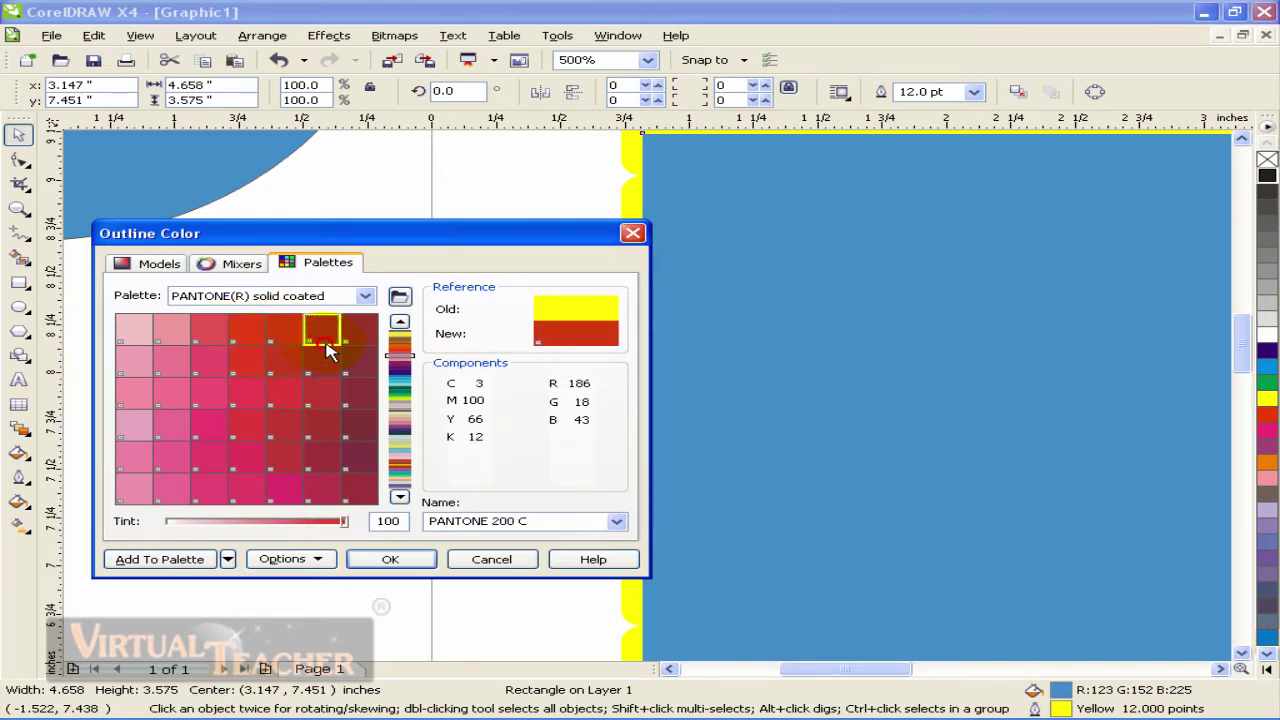
click(322, 360)
click(328, 266)
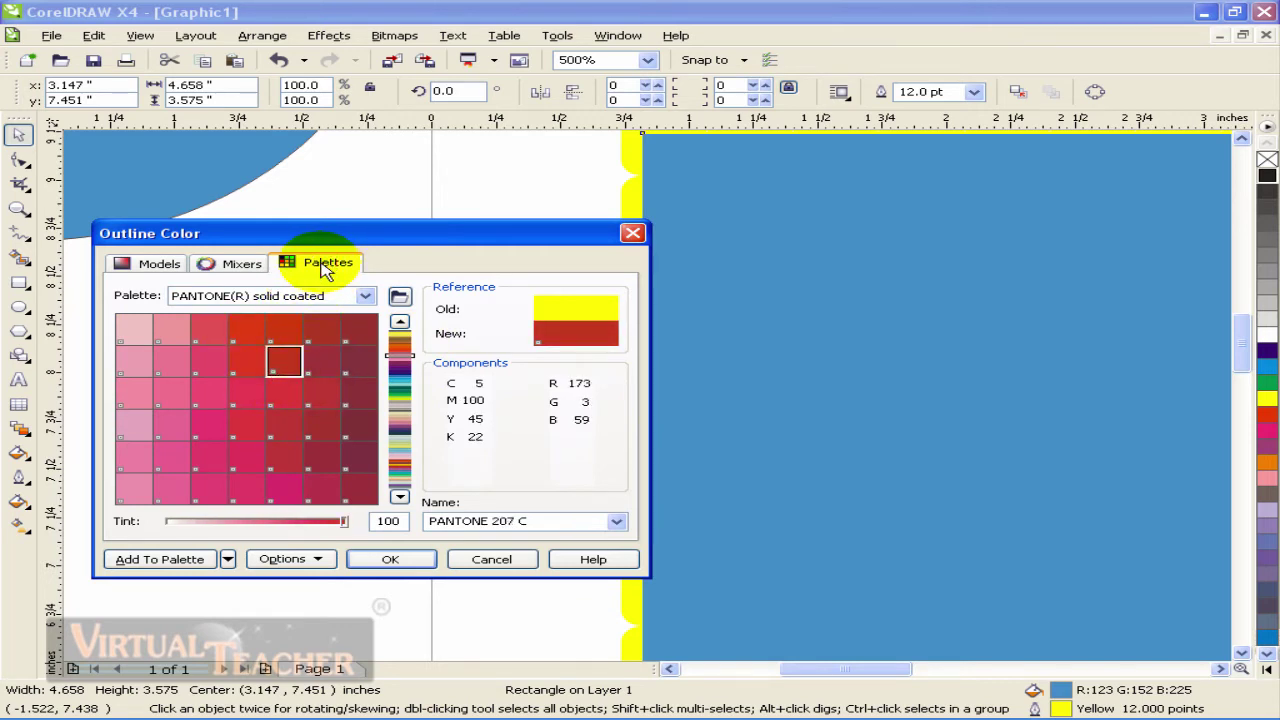
click(150, 273)
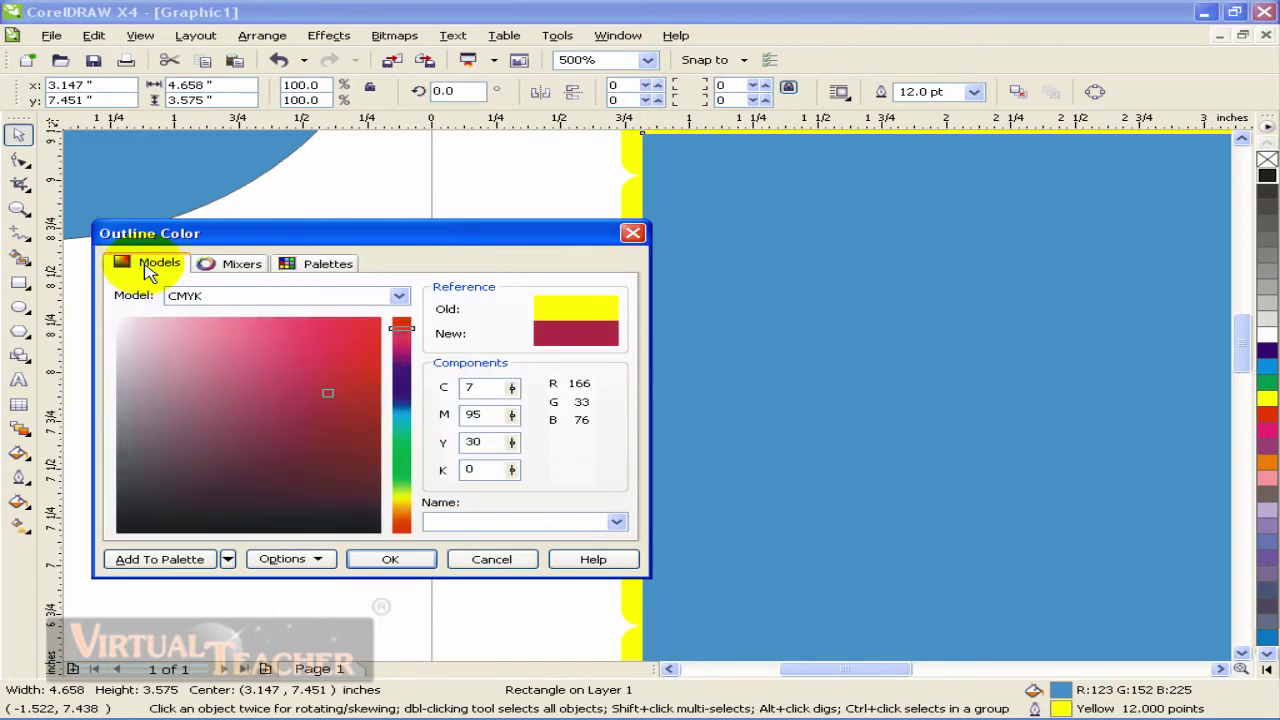
click(222, 297)
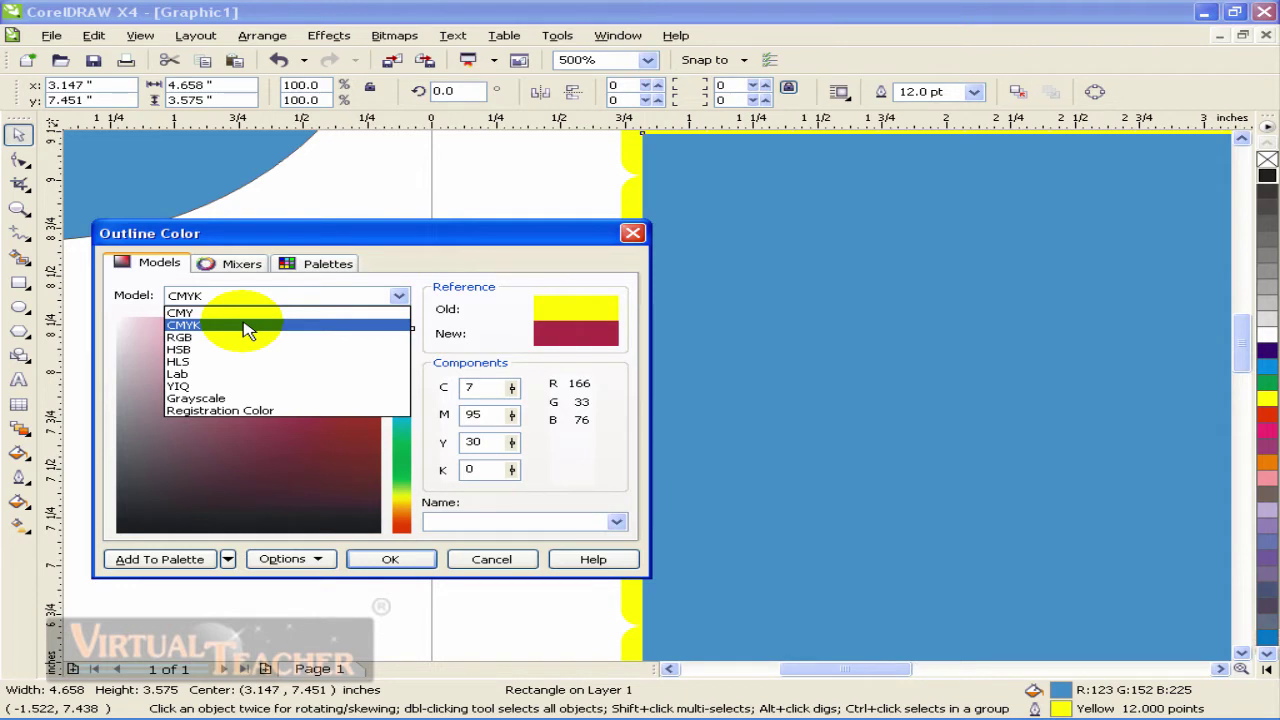
Switch the colour model to RGB, then back to CMYK, reading C5 M100 Y45 K22
click(246, 326)
click(258, 298)
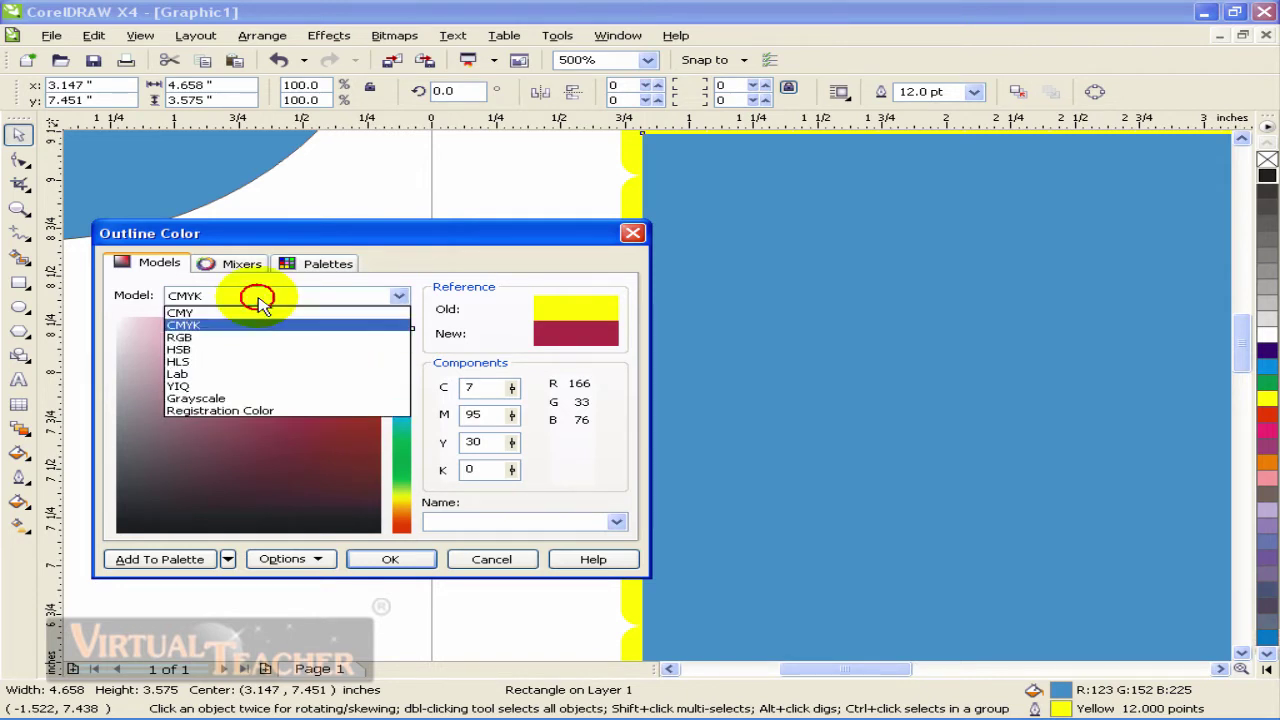
click(258, 297)
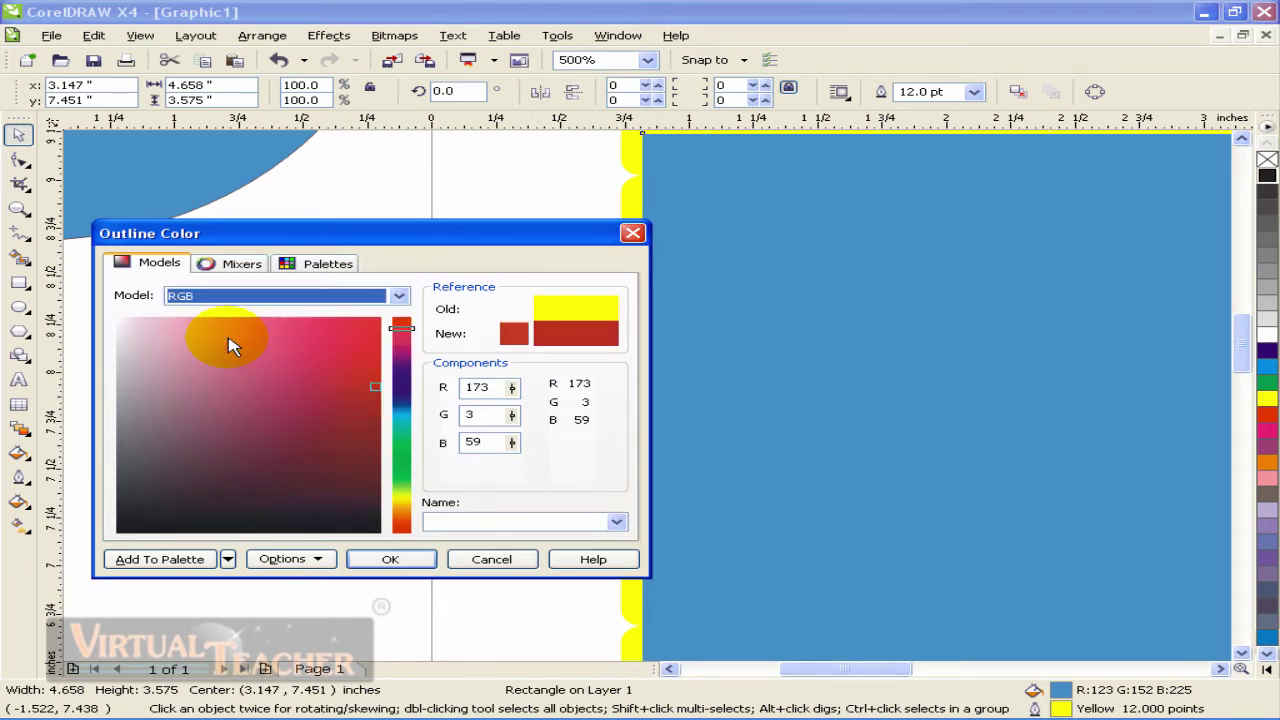
click(251, 295)
click(251, 322)
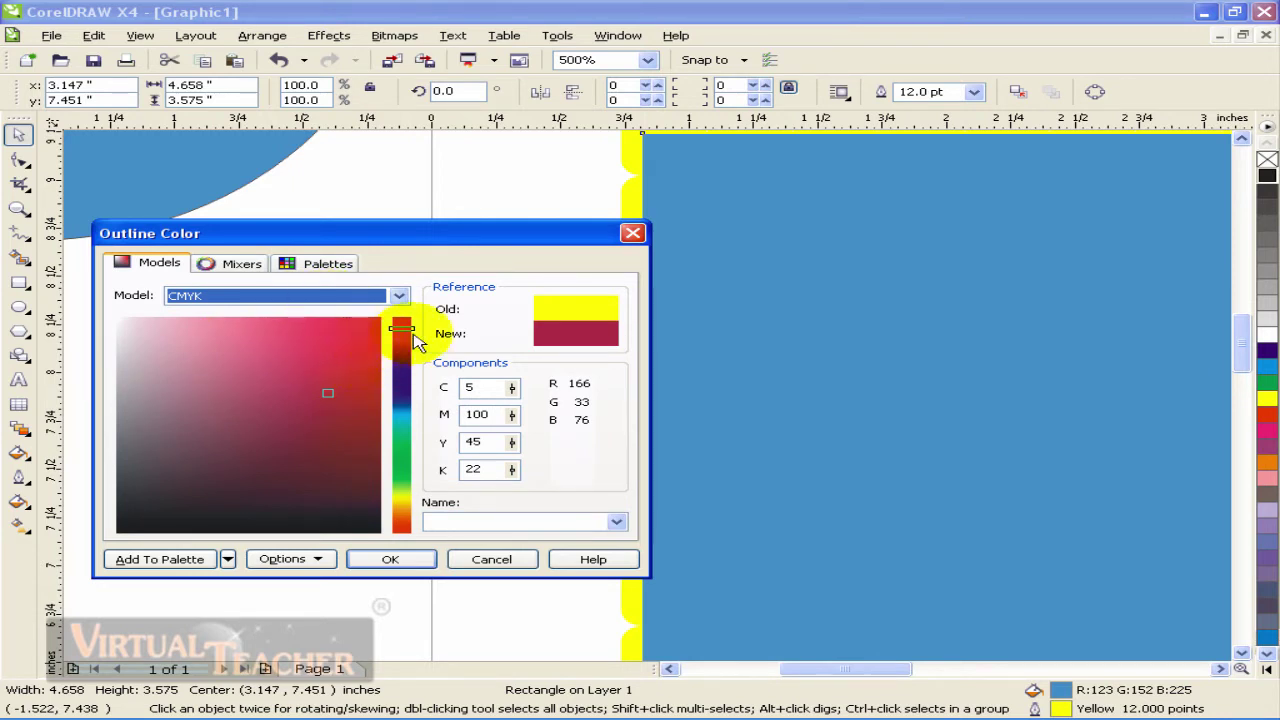
Drag through blue, cyan and red in the colour field, settling on a green
drag(413, 327, 403, 416)
drag(360, 346, 311, 341)
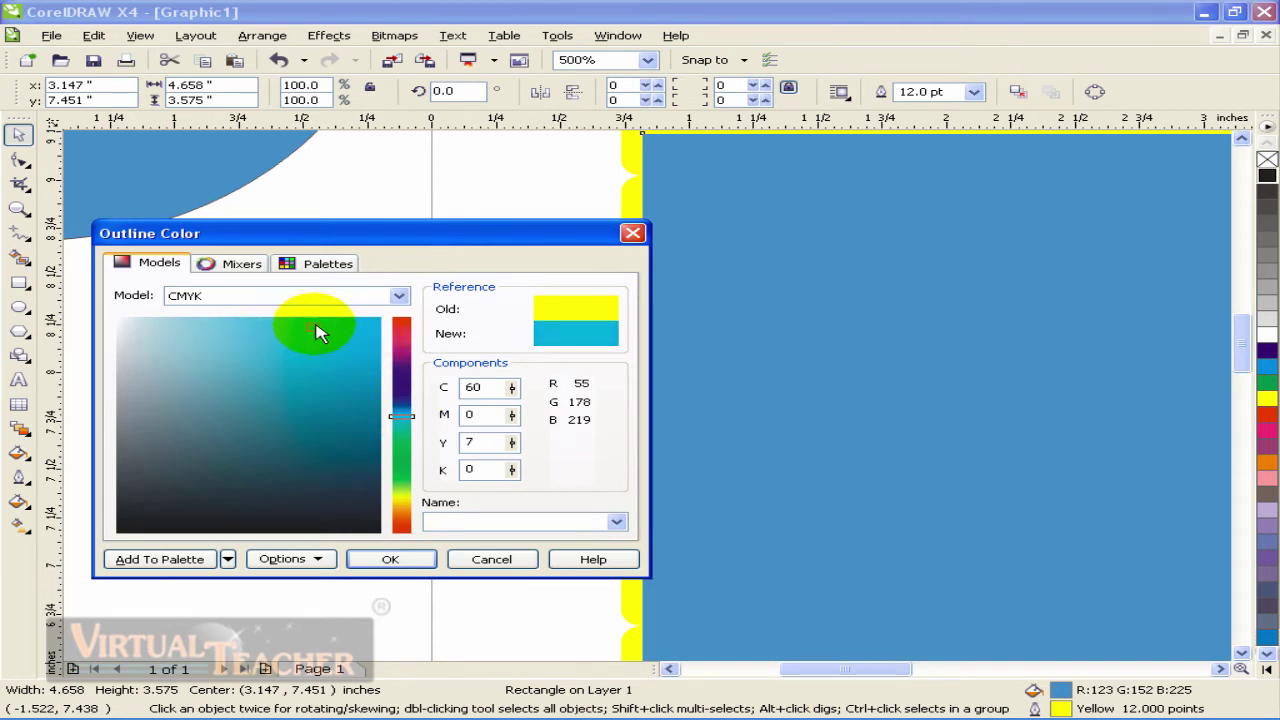
mouse_move(400, 380)
mouse_down()
mouse_move(407, 322)
mouse_move(405, 543)
mouse_move(402, 470)
mouse_up()
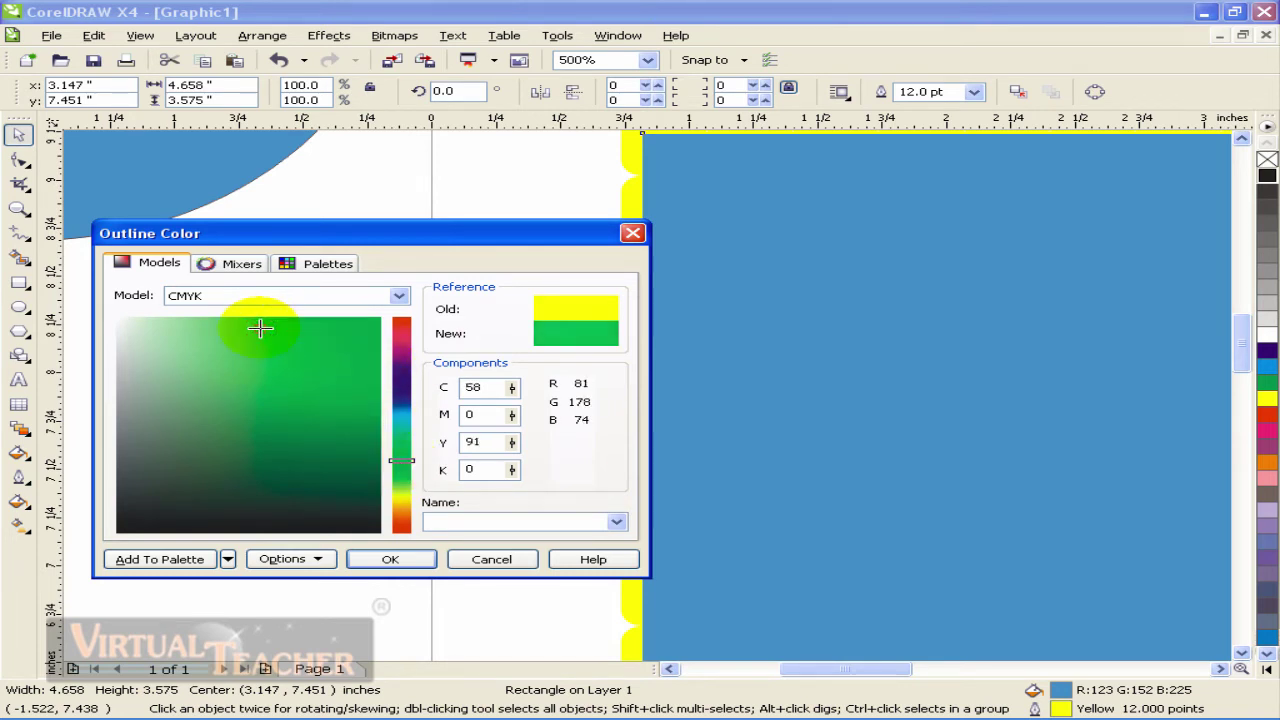
mouse_move(260, 335)
mouse_down()
mouse_move(194, 329)
mouse_move(308, 327)
mouse_up()
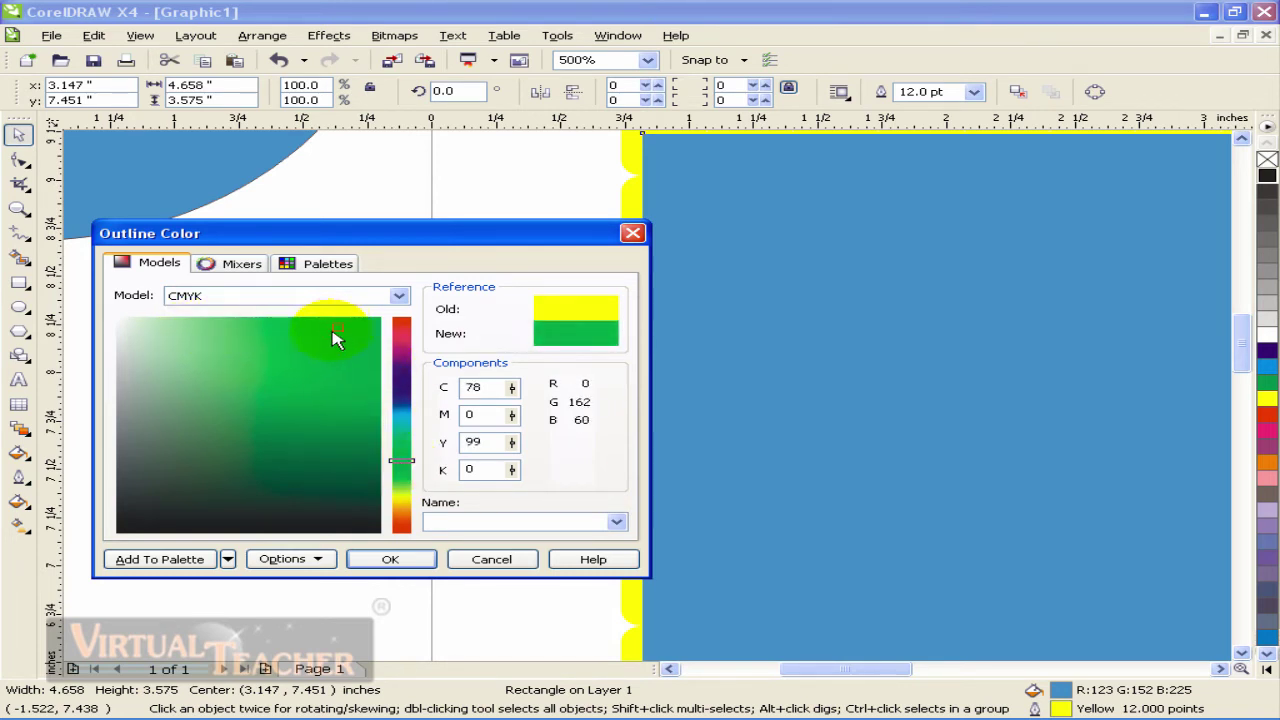
mouse_move(291, 380)
mouse_down()
mouse_move(220, 351)
mouse_move(346, 360)
mouse_up()
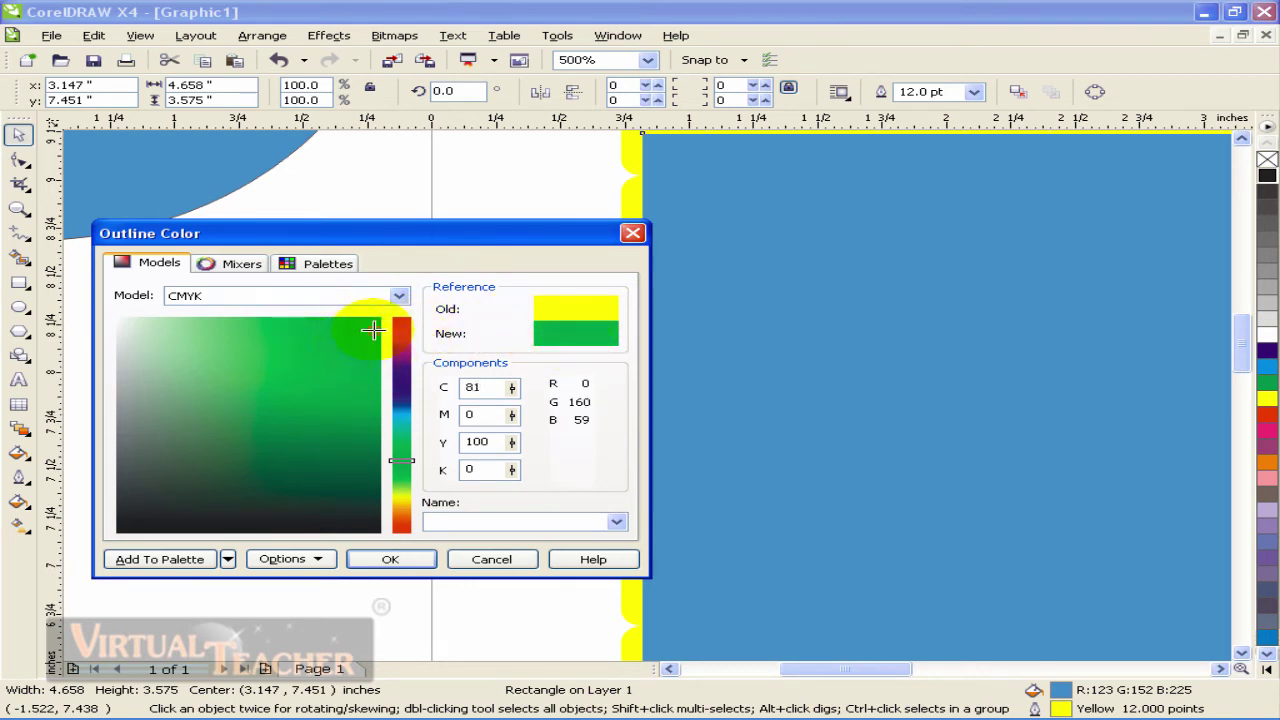
click(354, 379)
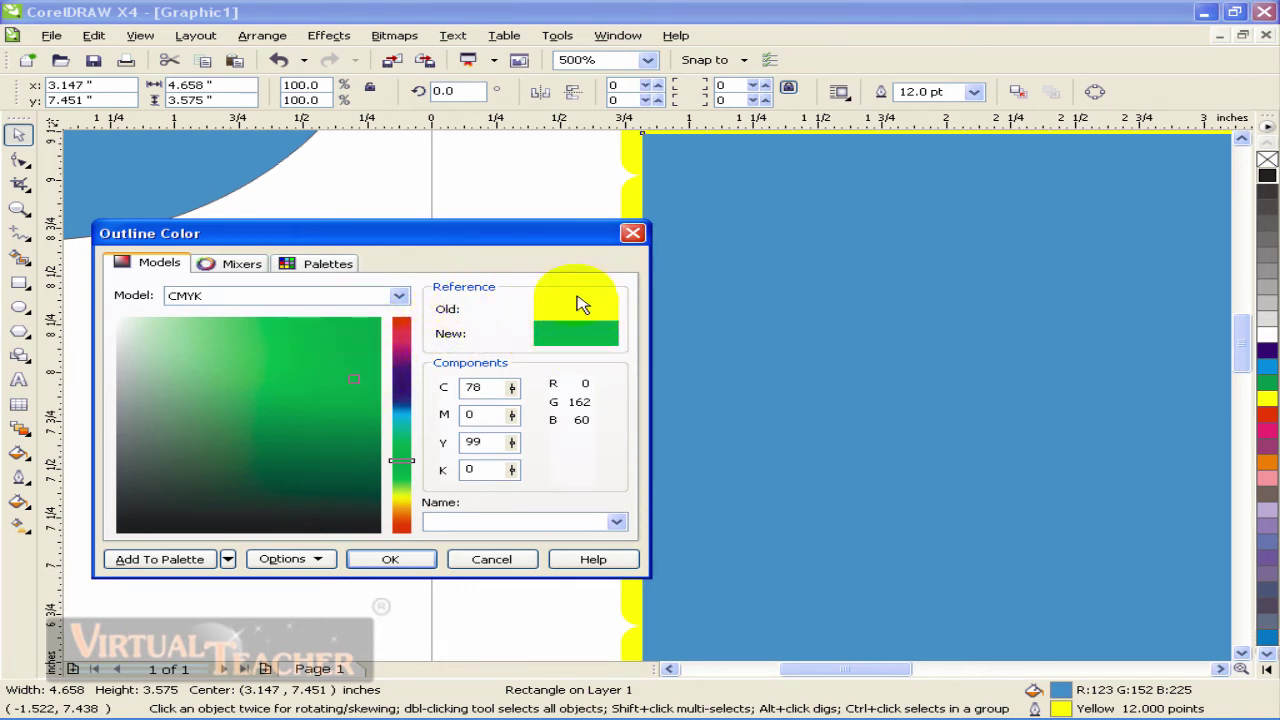
drag(383, 234, 372, 230)
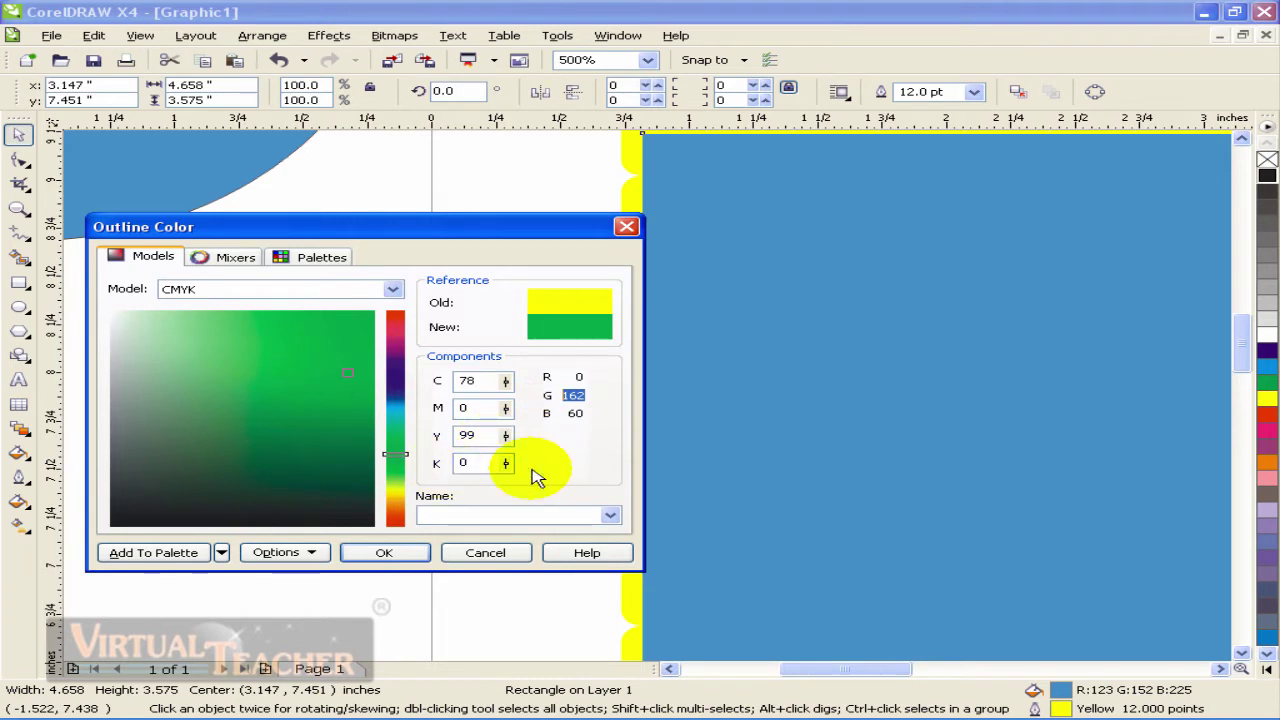
click(342, 340)
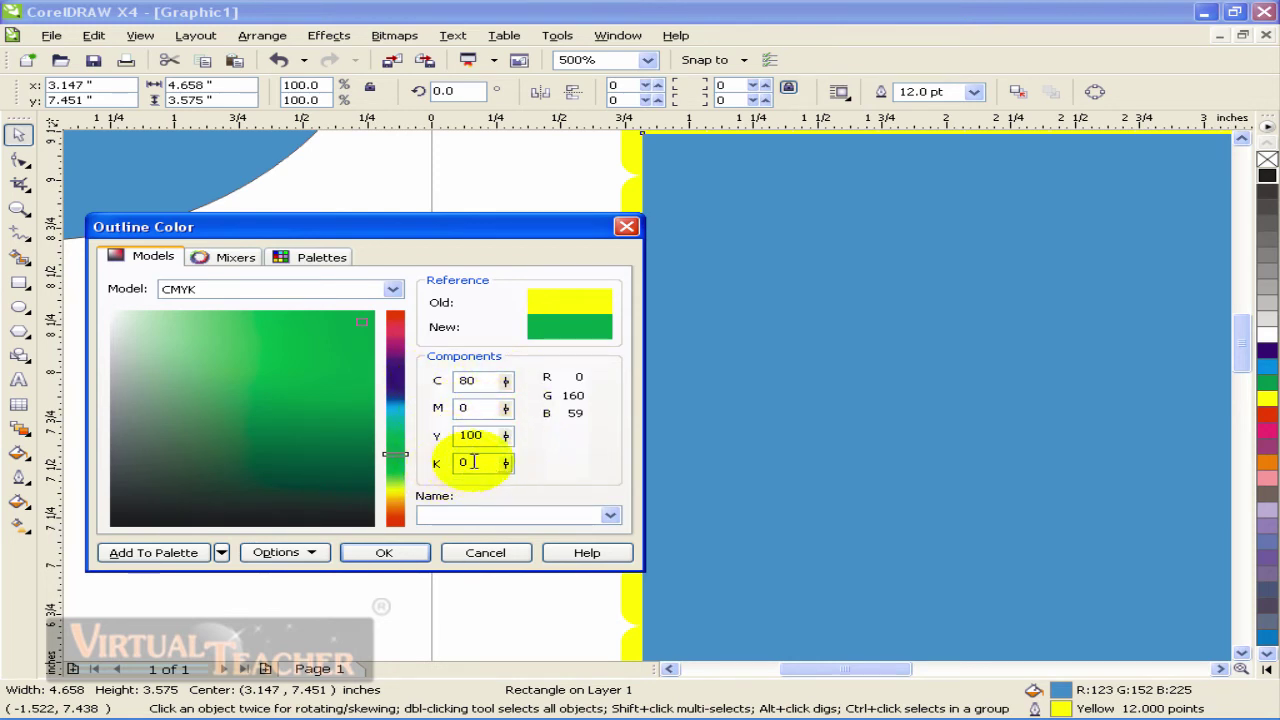
Edit the CMYK values, briefly trying K 100, ending at pure yellow C0 M0 Y100 K0
double_click(478, 435)
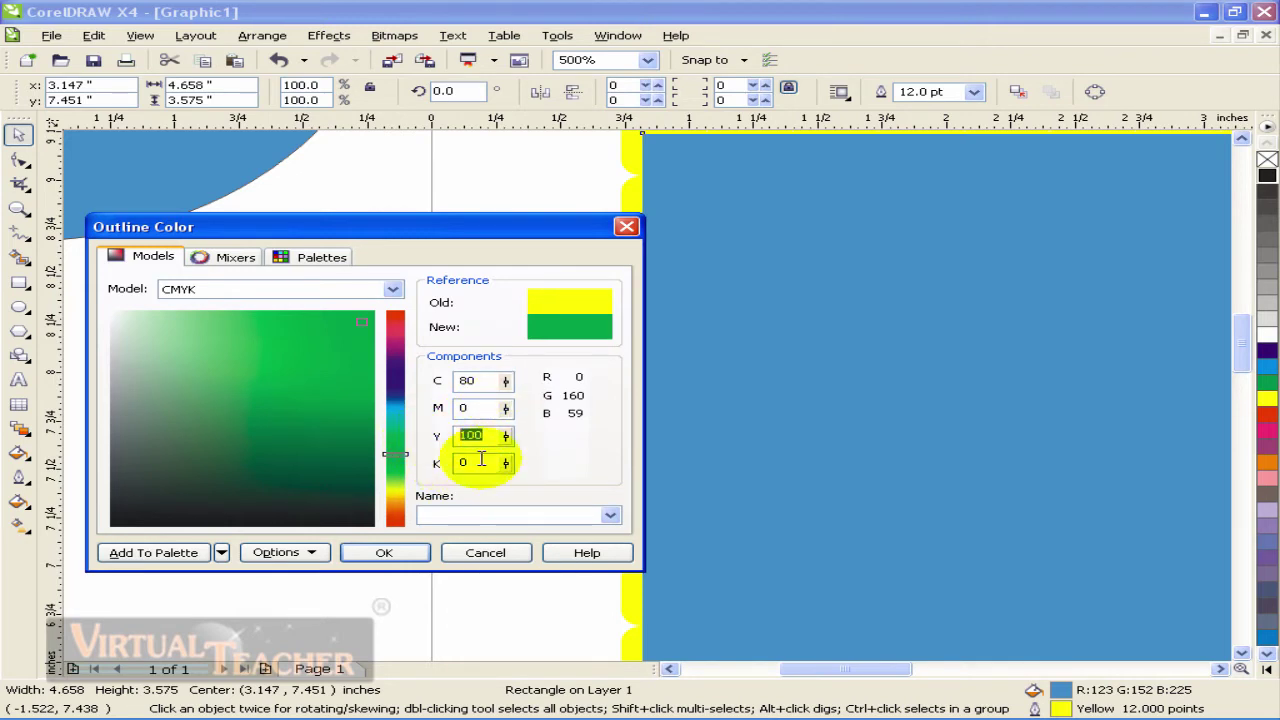
double_click(478, 462)
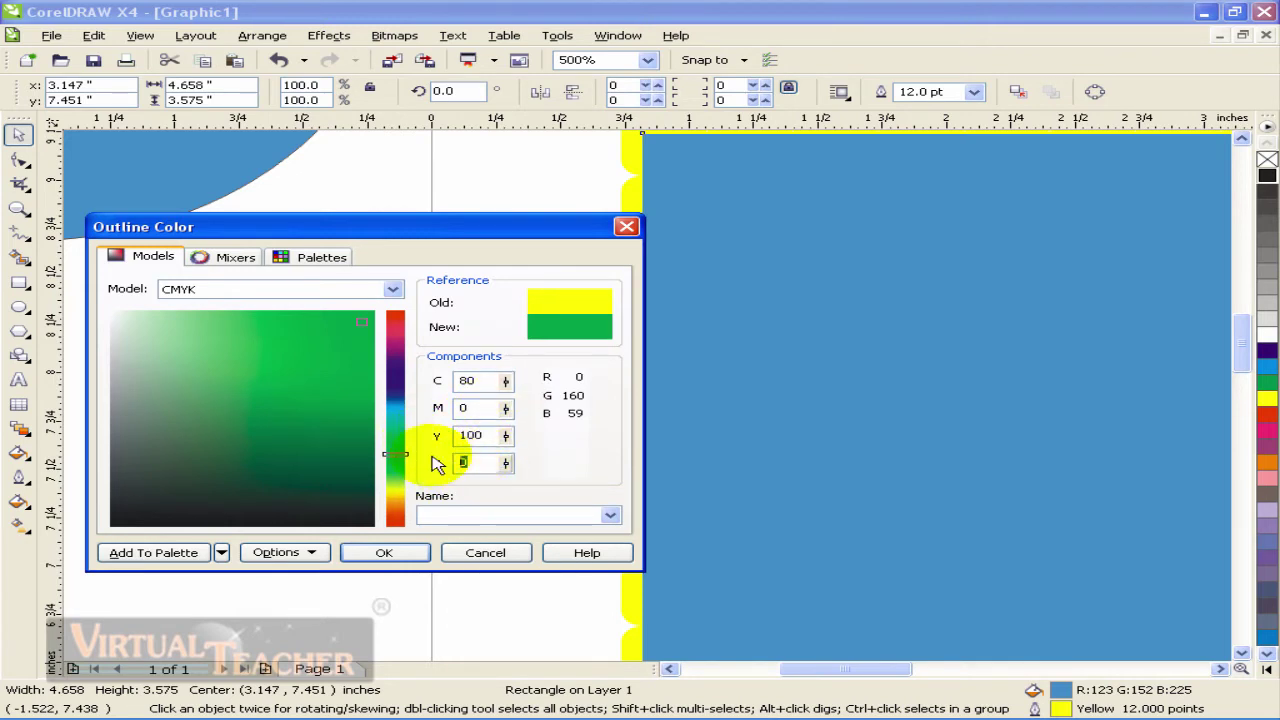
double_click(468, 380)
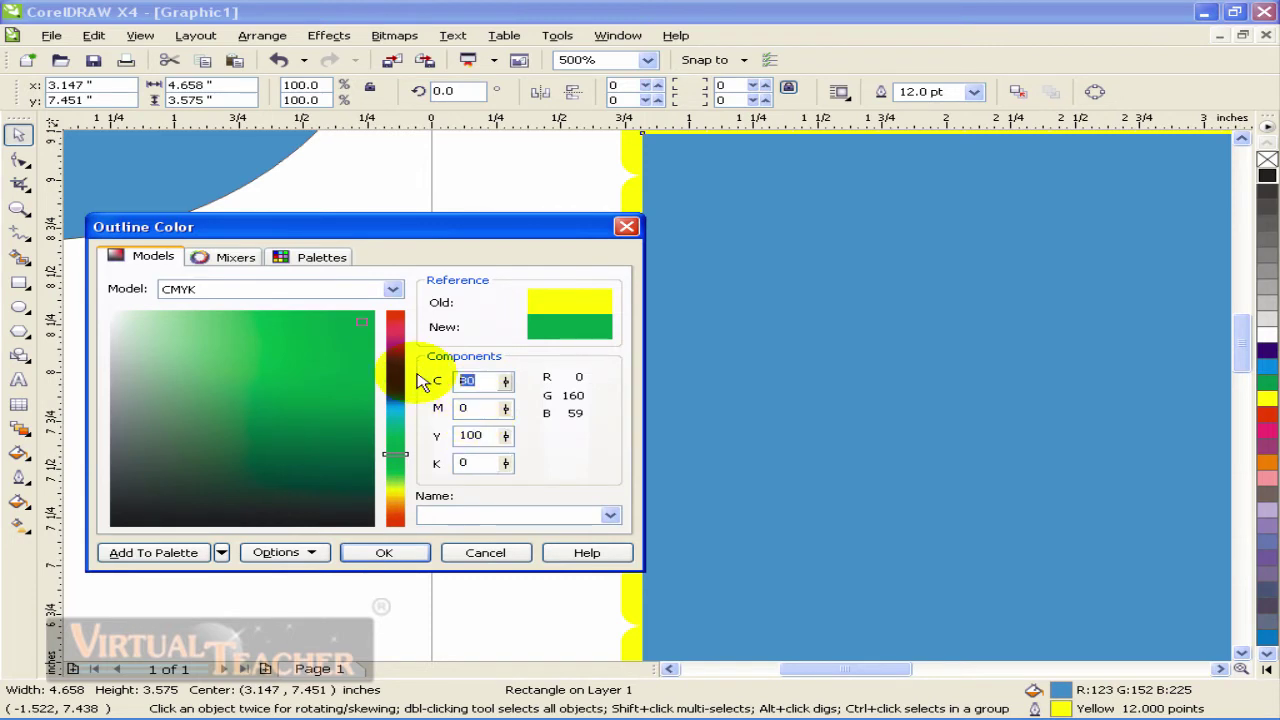
text(0)
double_click(482, 409)
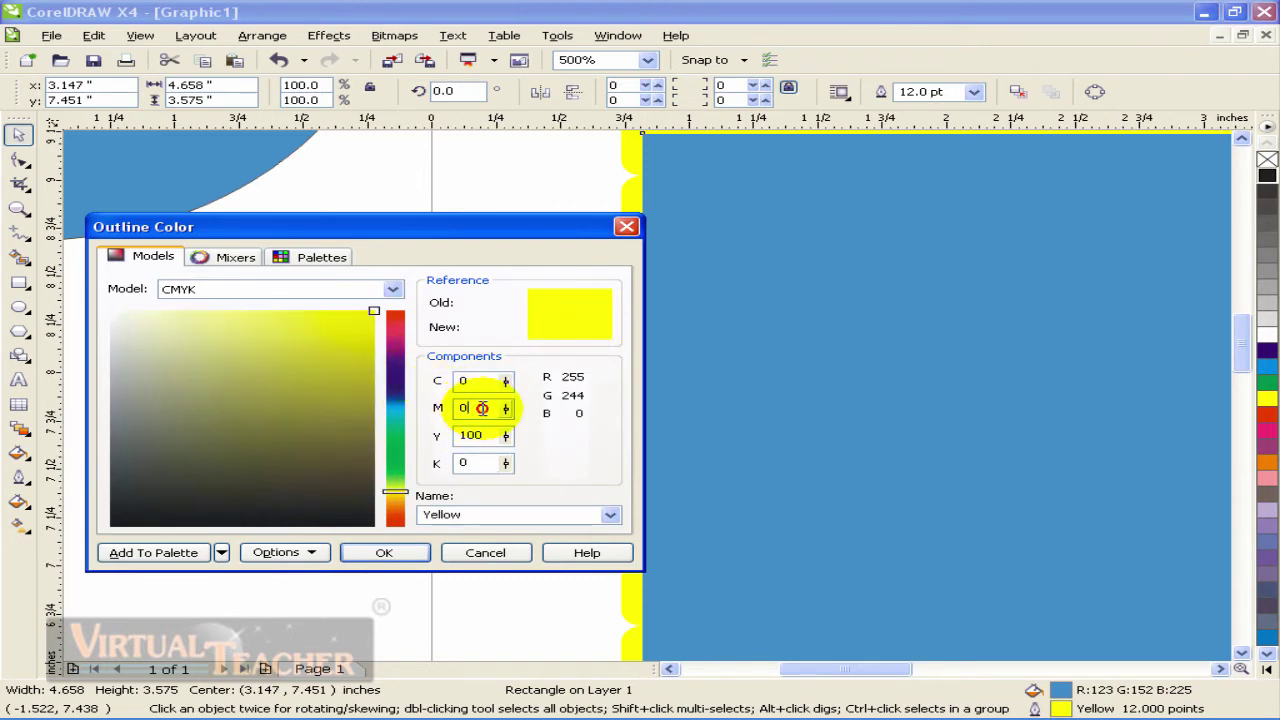
double_click(488, 436)
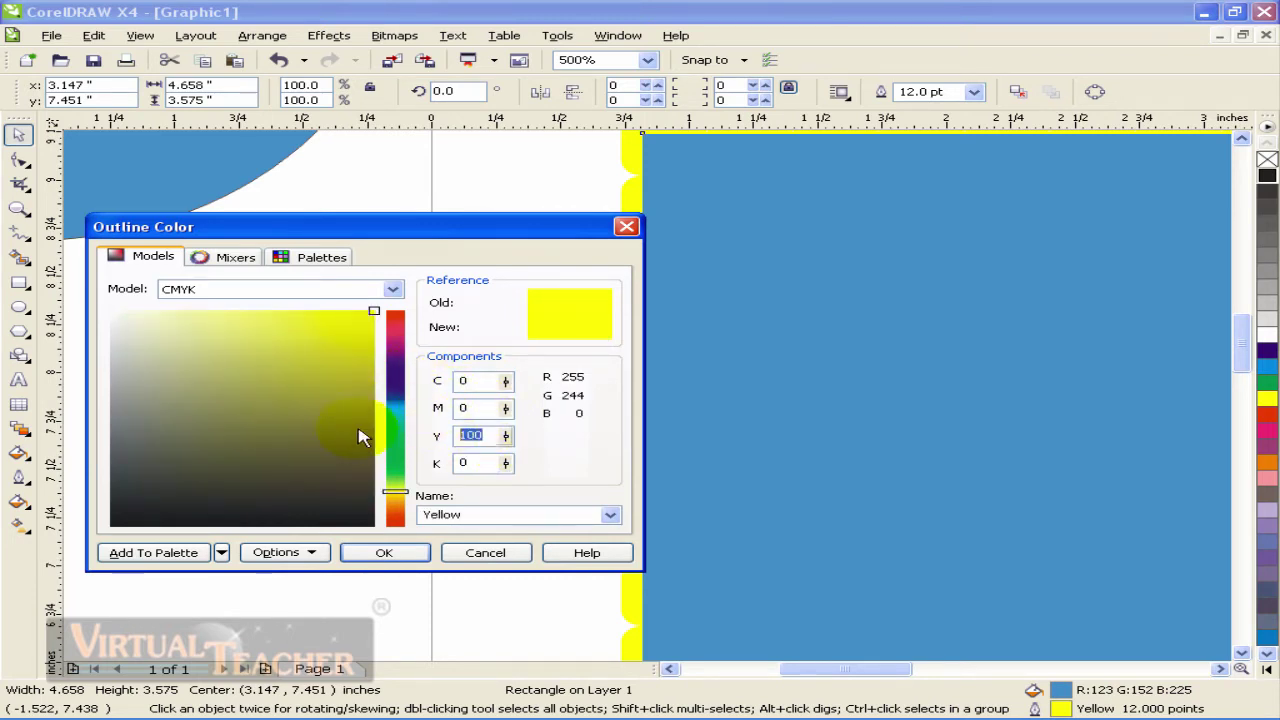
text(0)
double_click(488, 463)
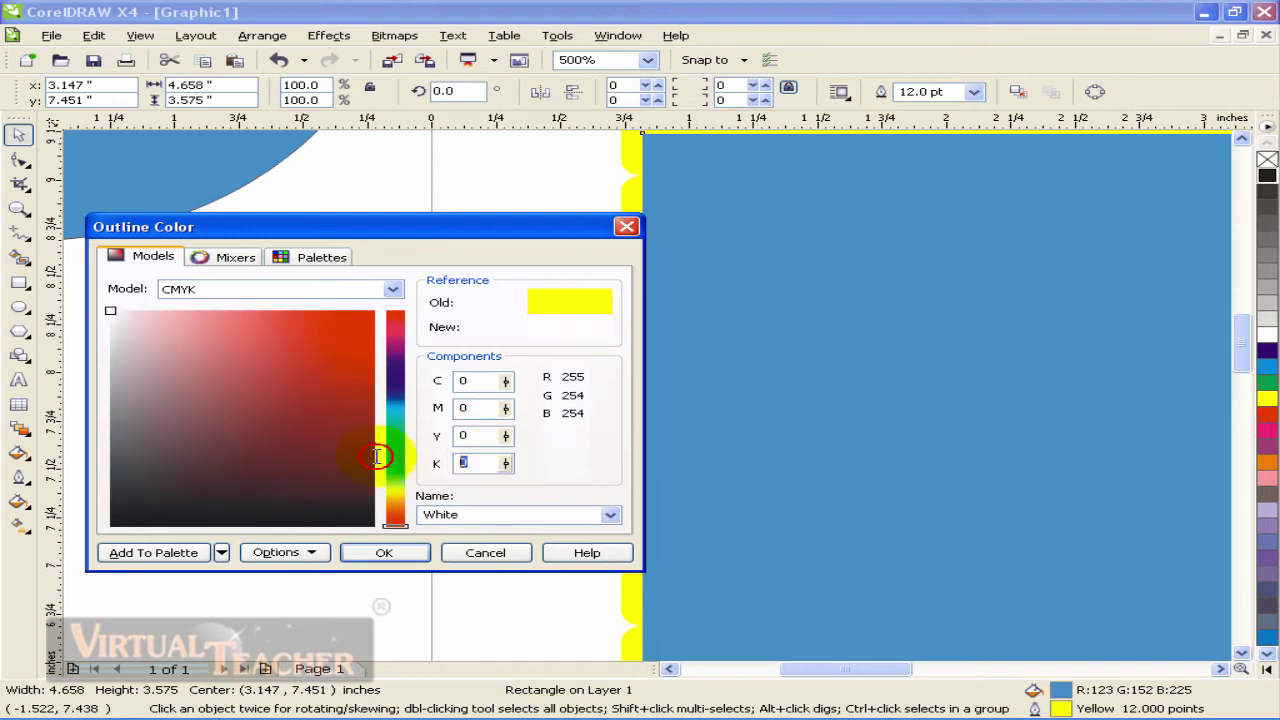
text(100)
key(Return)
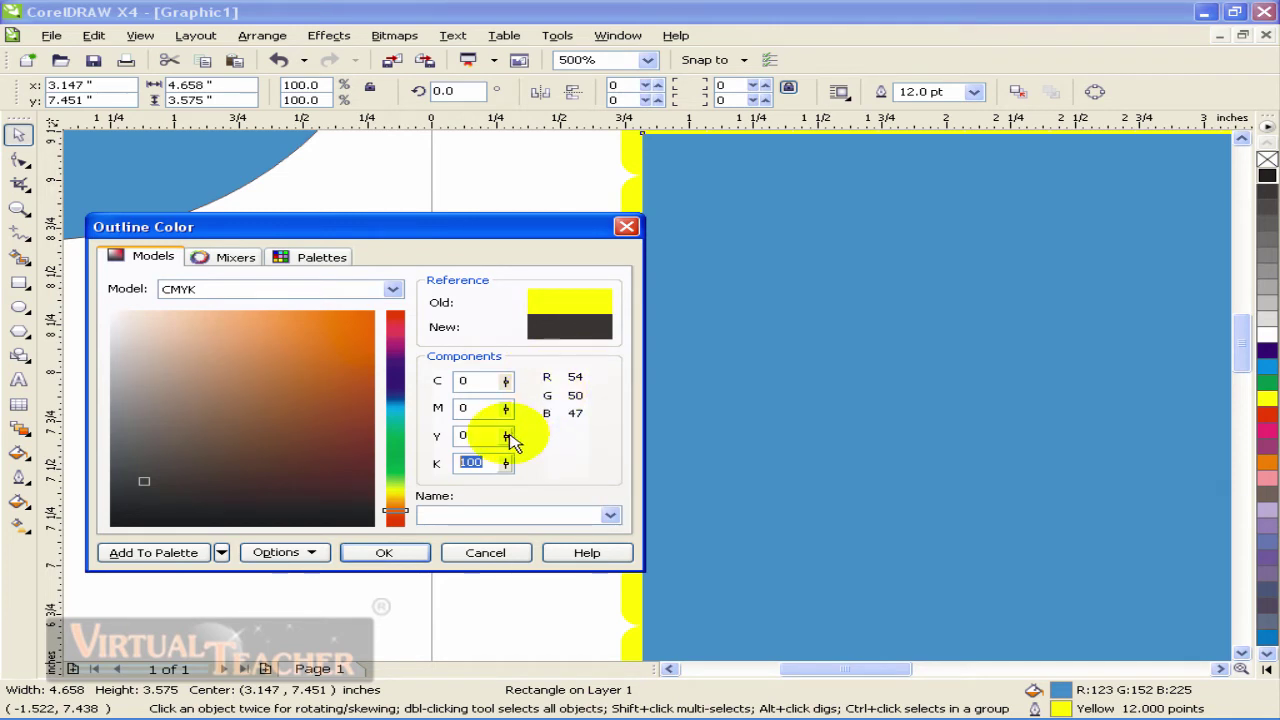
click(470, 462)
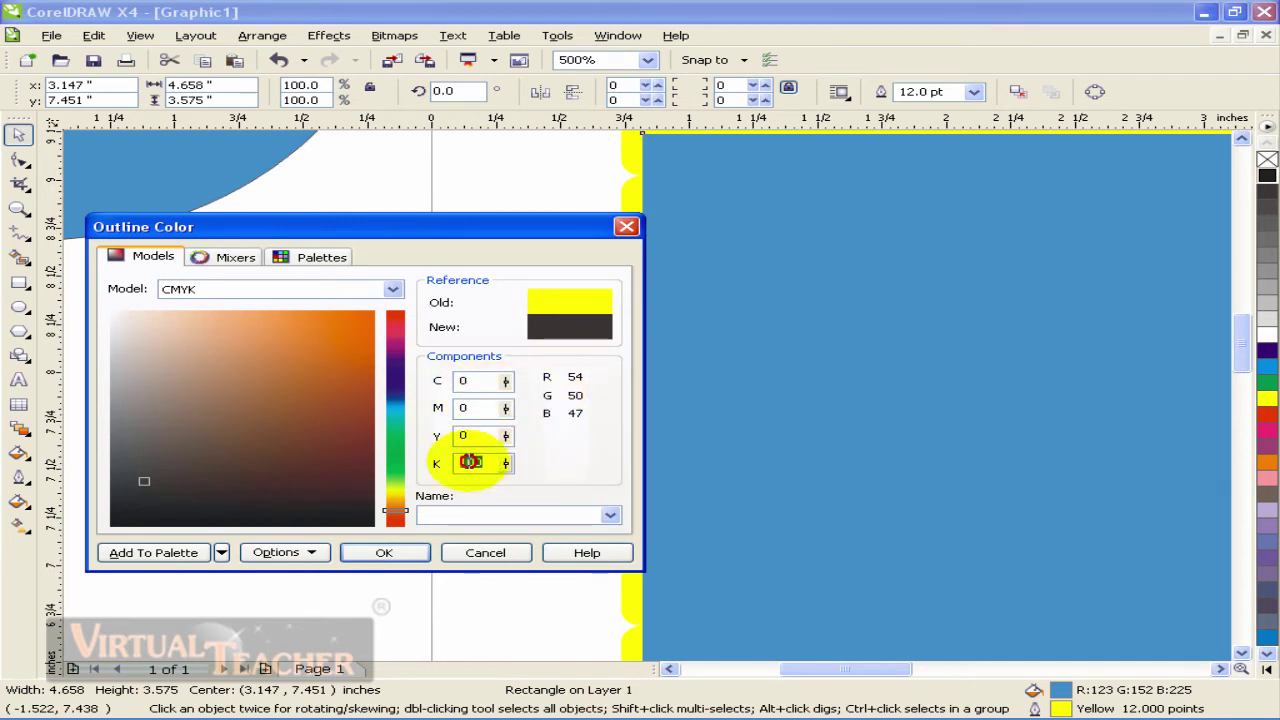
drag(458, 463, 490, 466)
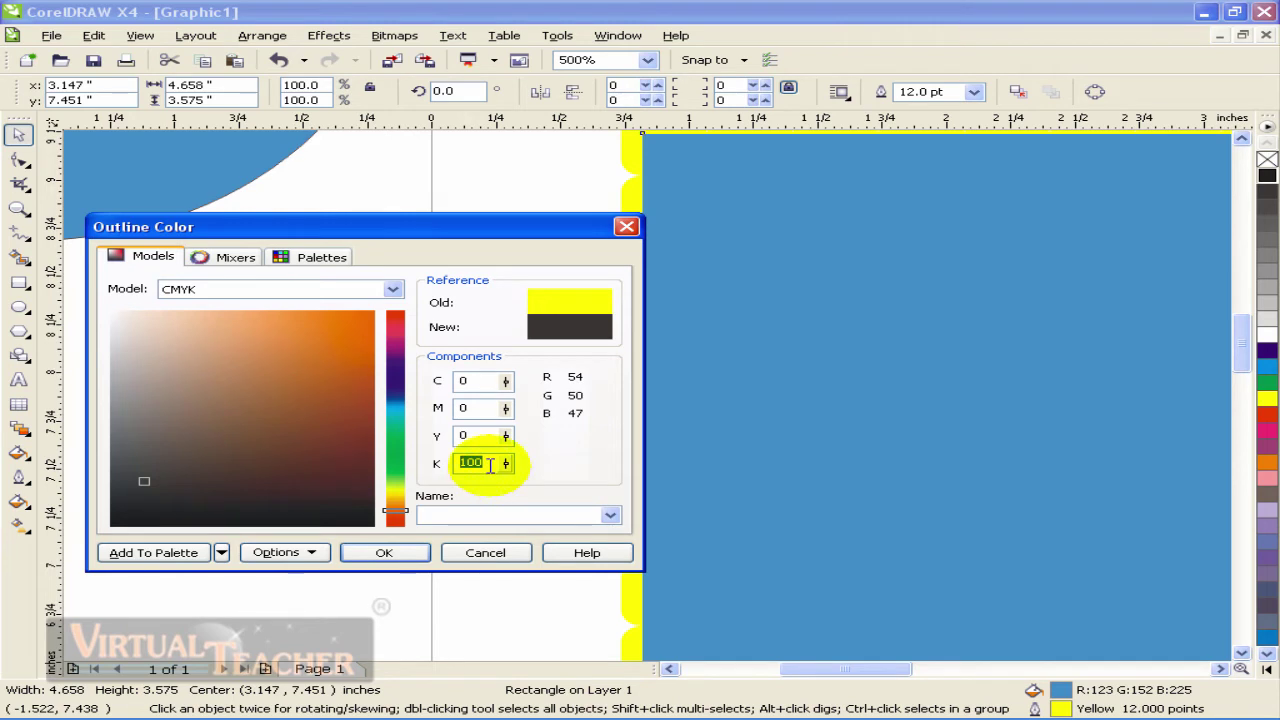
text(0)
click(475, 436)
text(100)
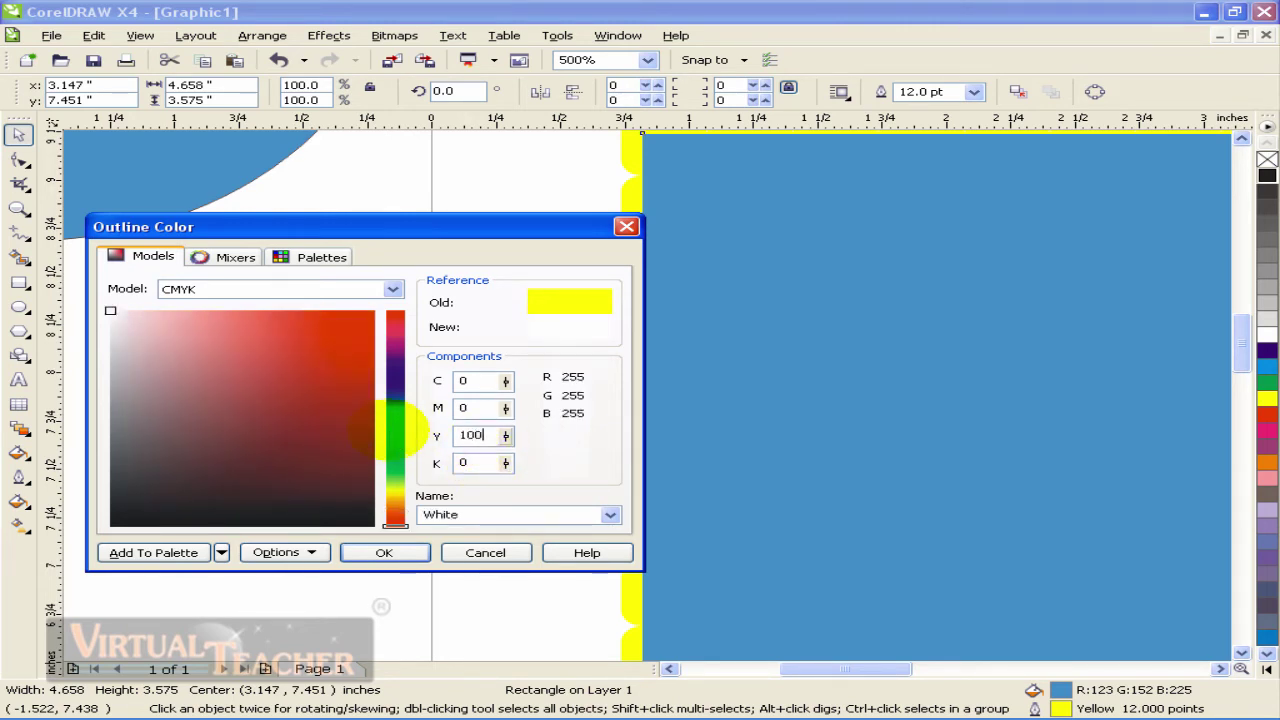
key(Tab)
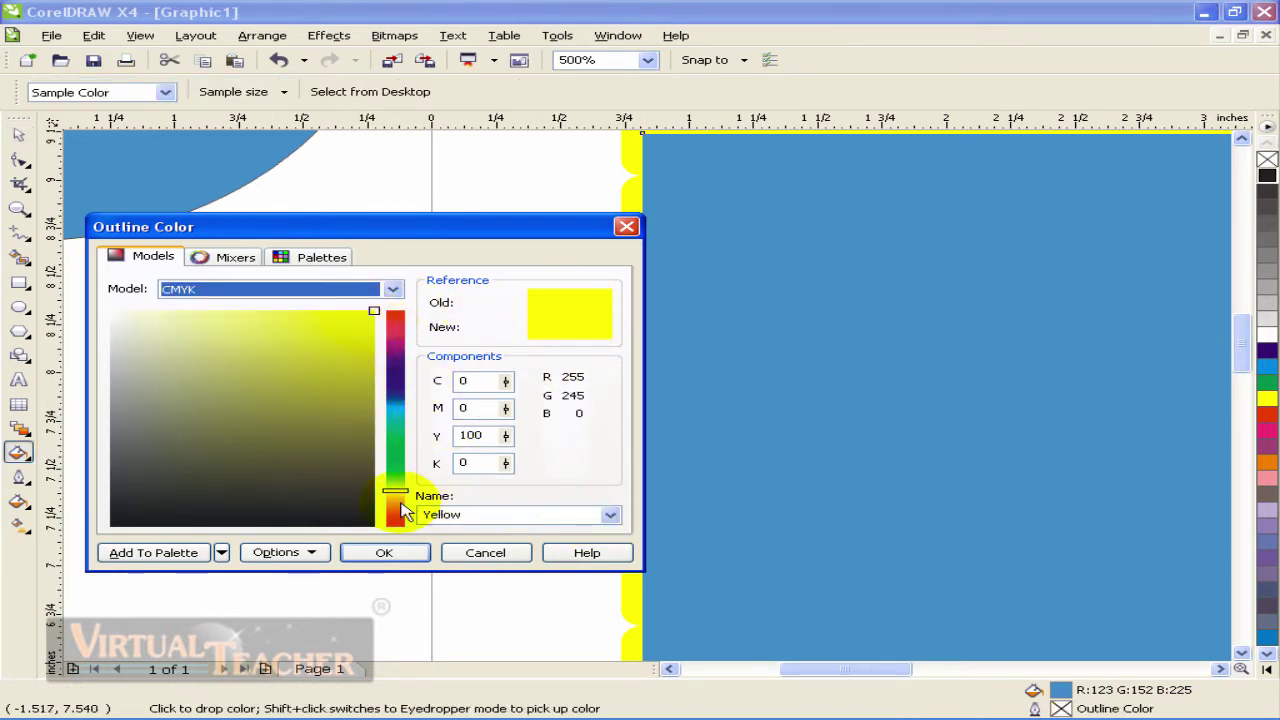
Try Cyan and Orange from the Name list, ending on Army Green (C20 M0 Y20 K40)
click(610, 515)
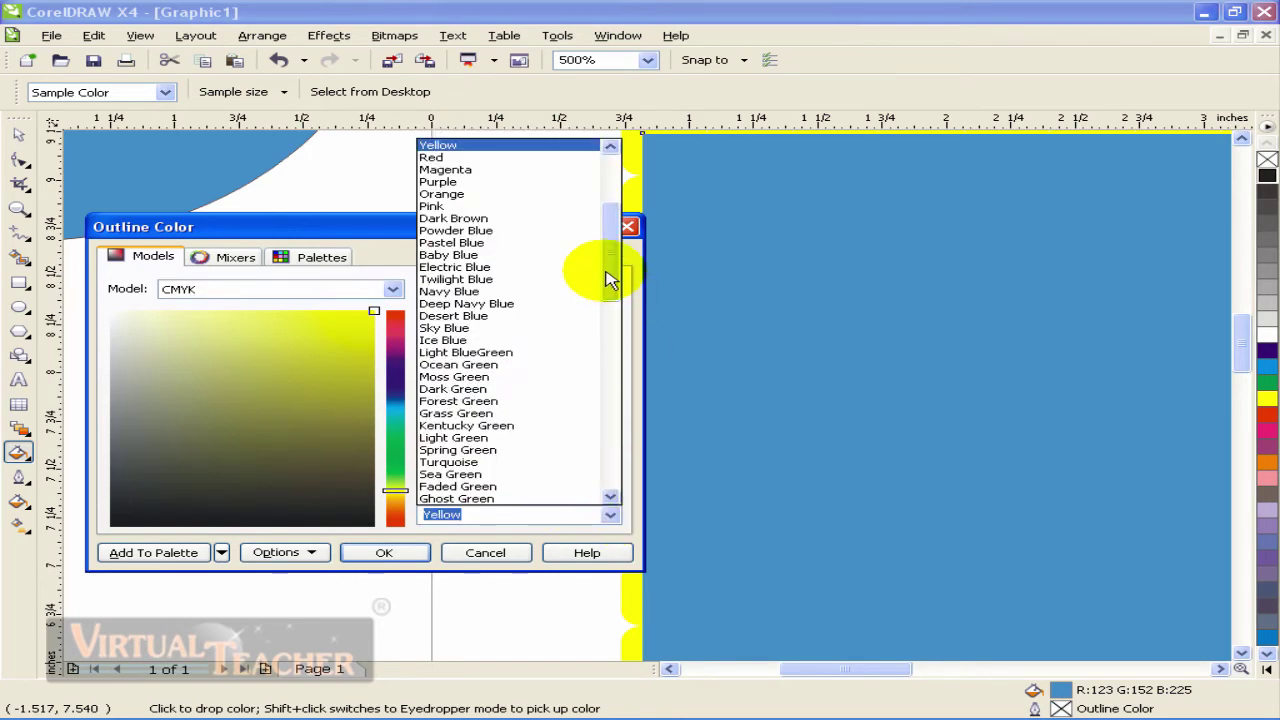
mouse_move(605, 271)
mouse_down()
mouse_move(602, 171)
mouse_move(614, 503)
mouse_move(608, 206)
mouse_up()
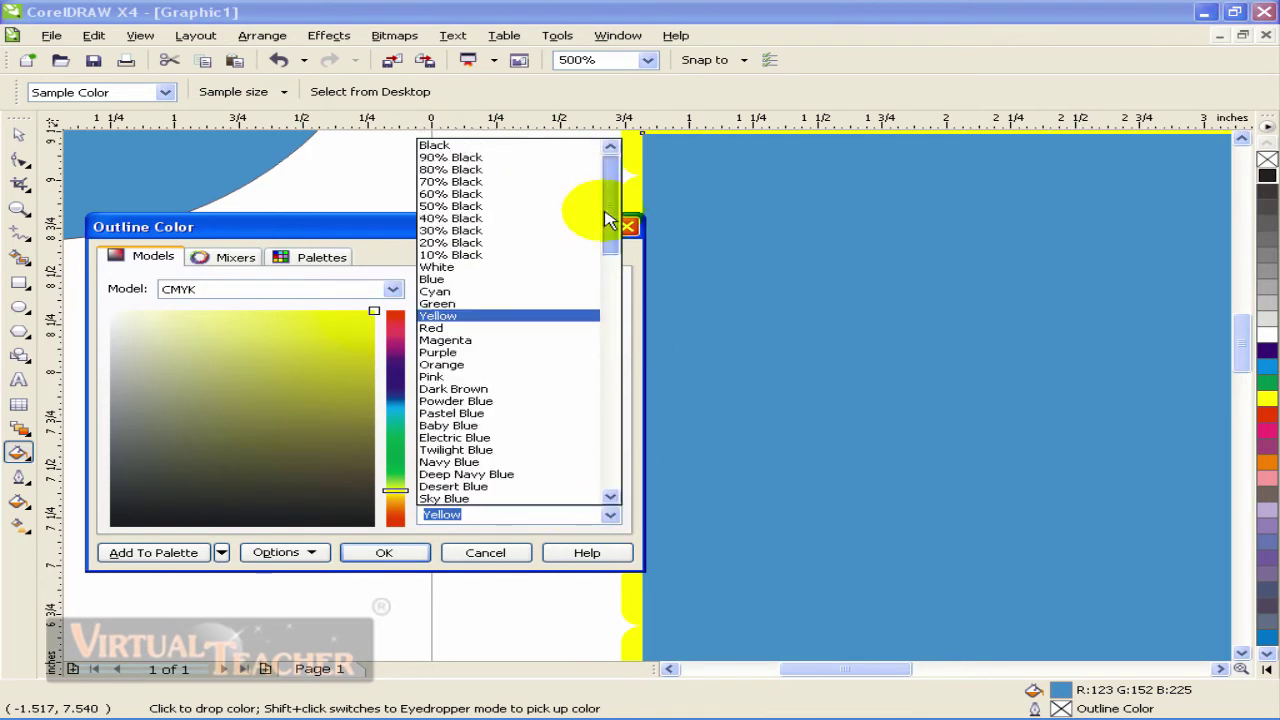
click(476, 294)
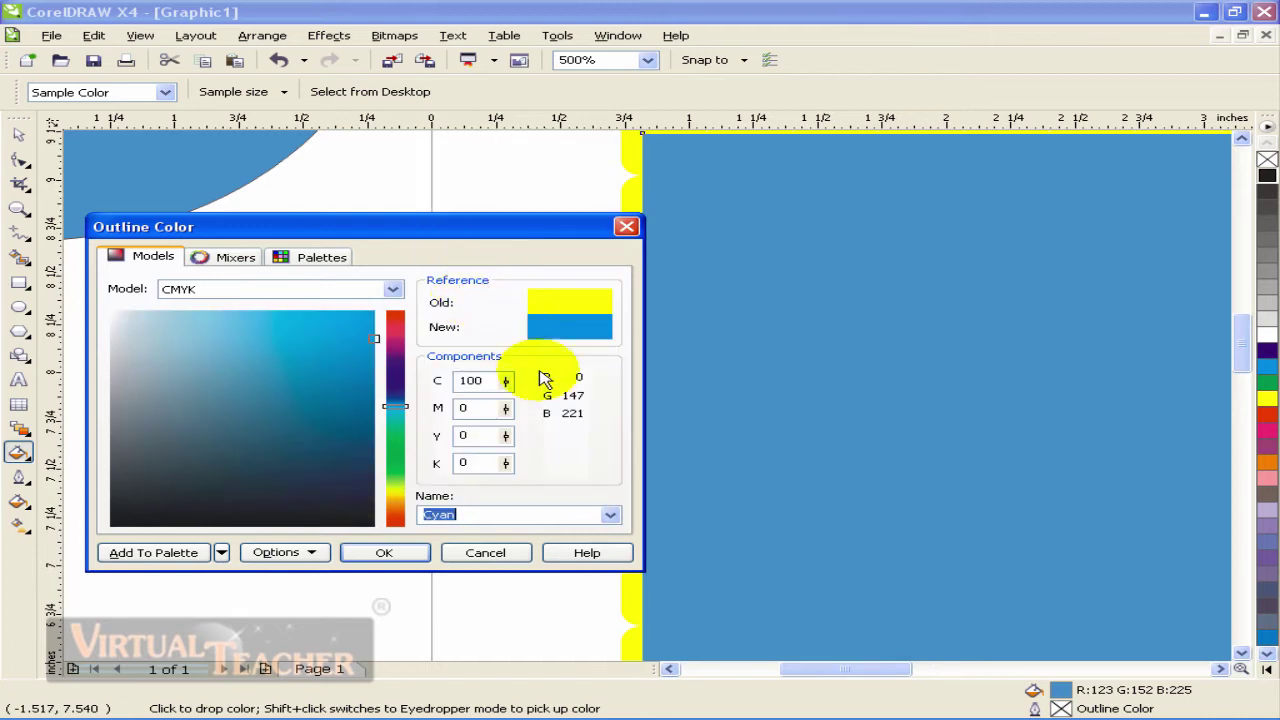
click(606, 515)
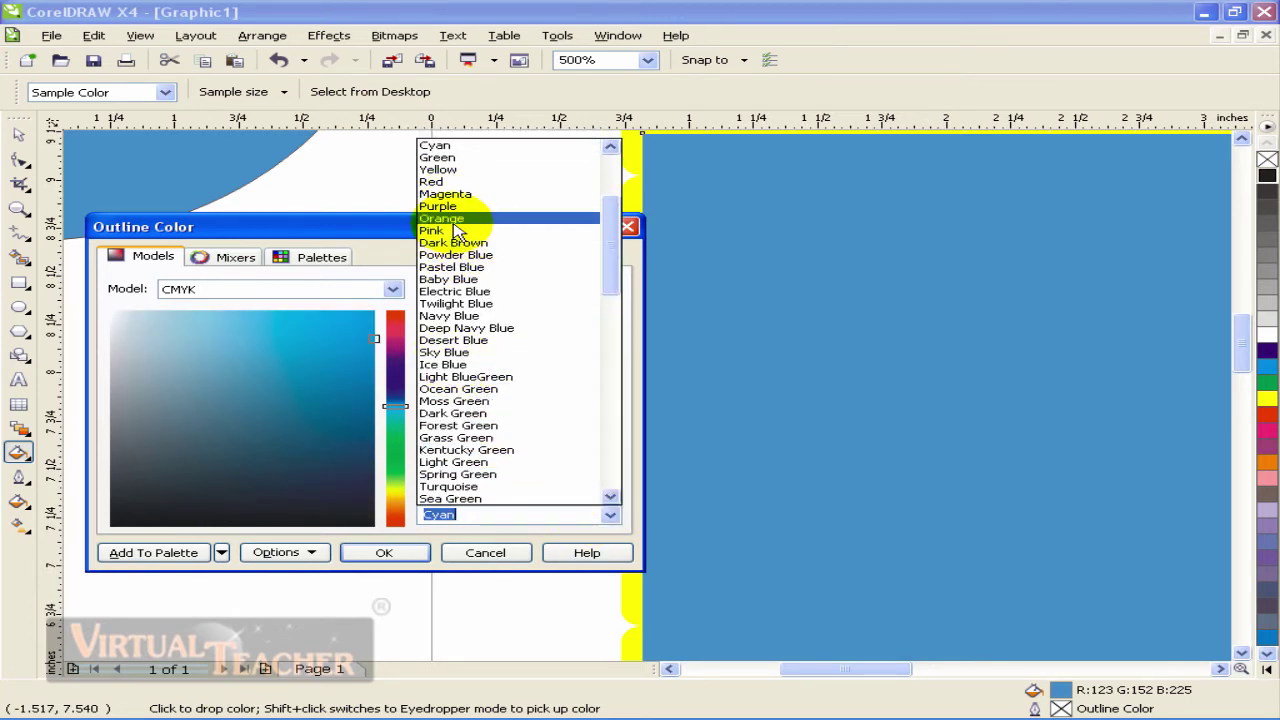
click(445, 218)
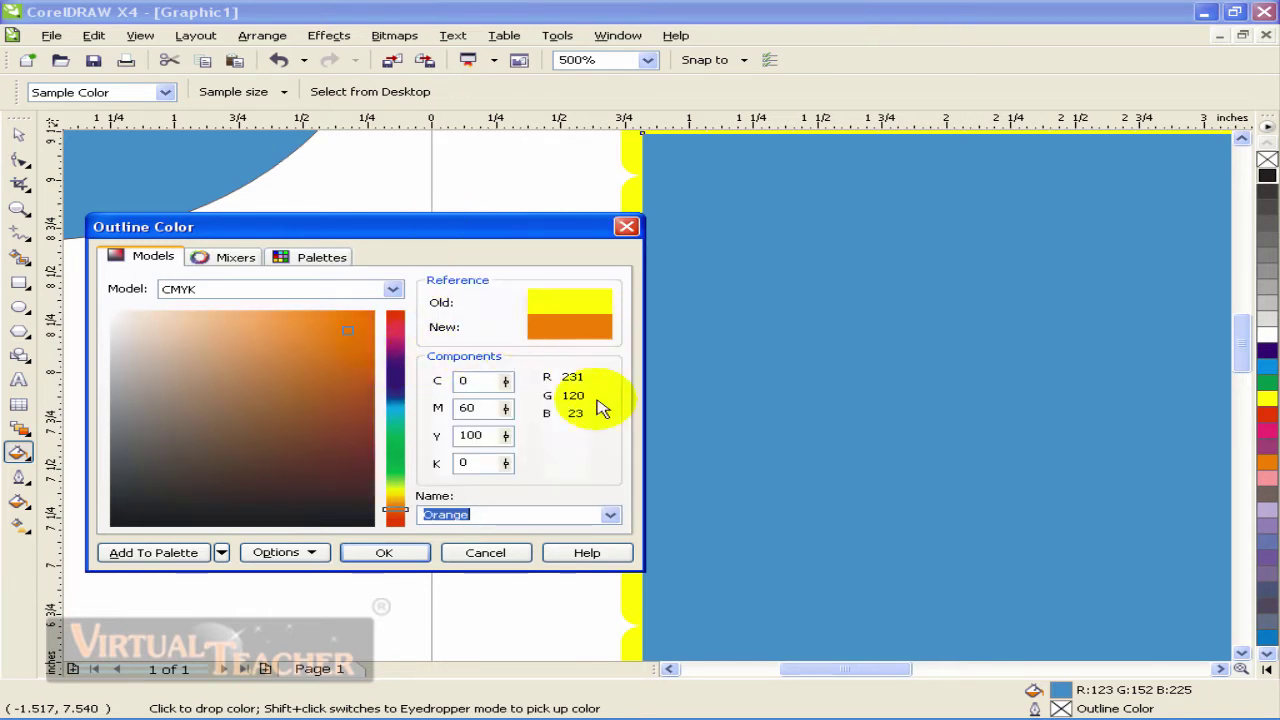
click(609, 515)
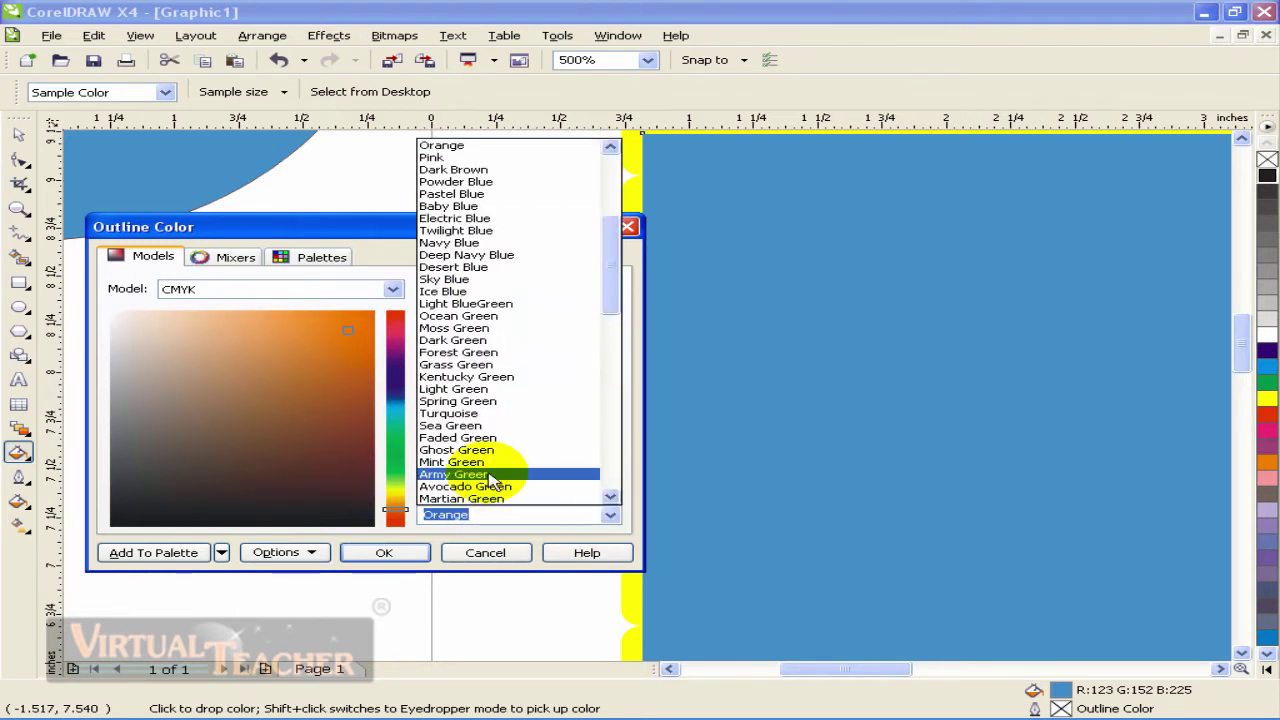
click(492, 476)
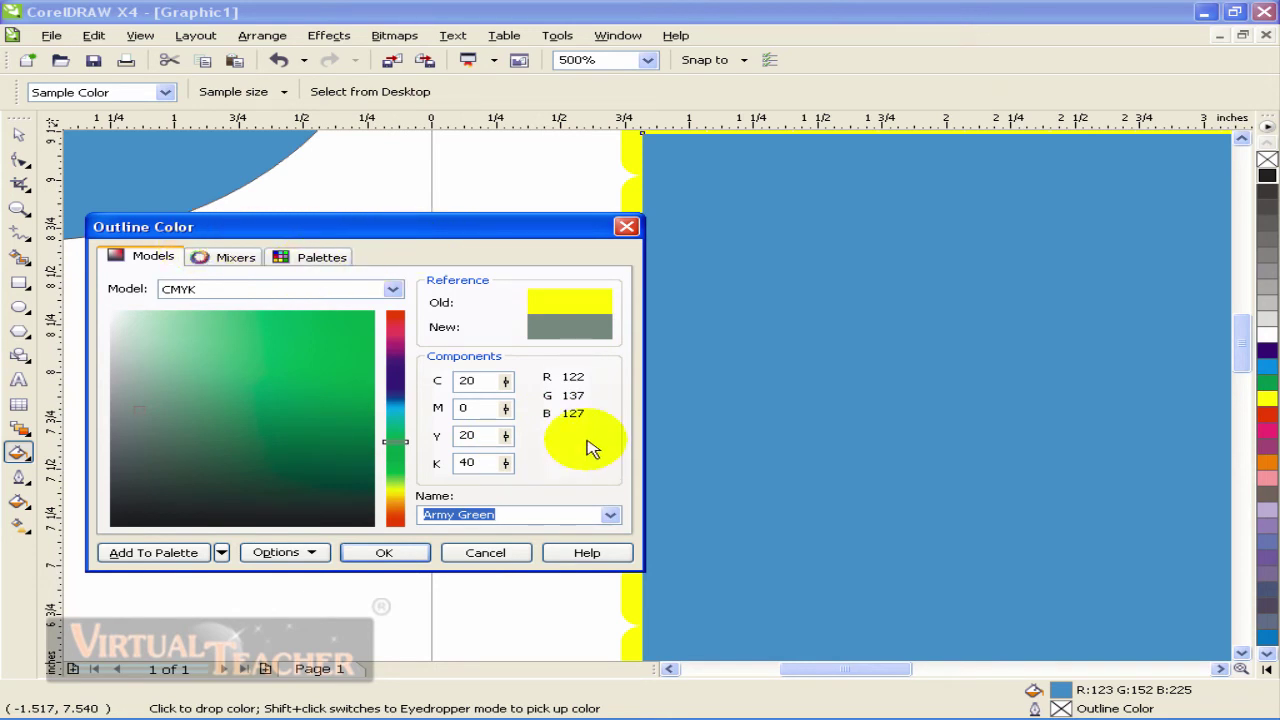
Set the mixer Hues to Rectangle and turn the wheel to green C75 M0 Y98 K0
click(233, 257)
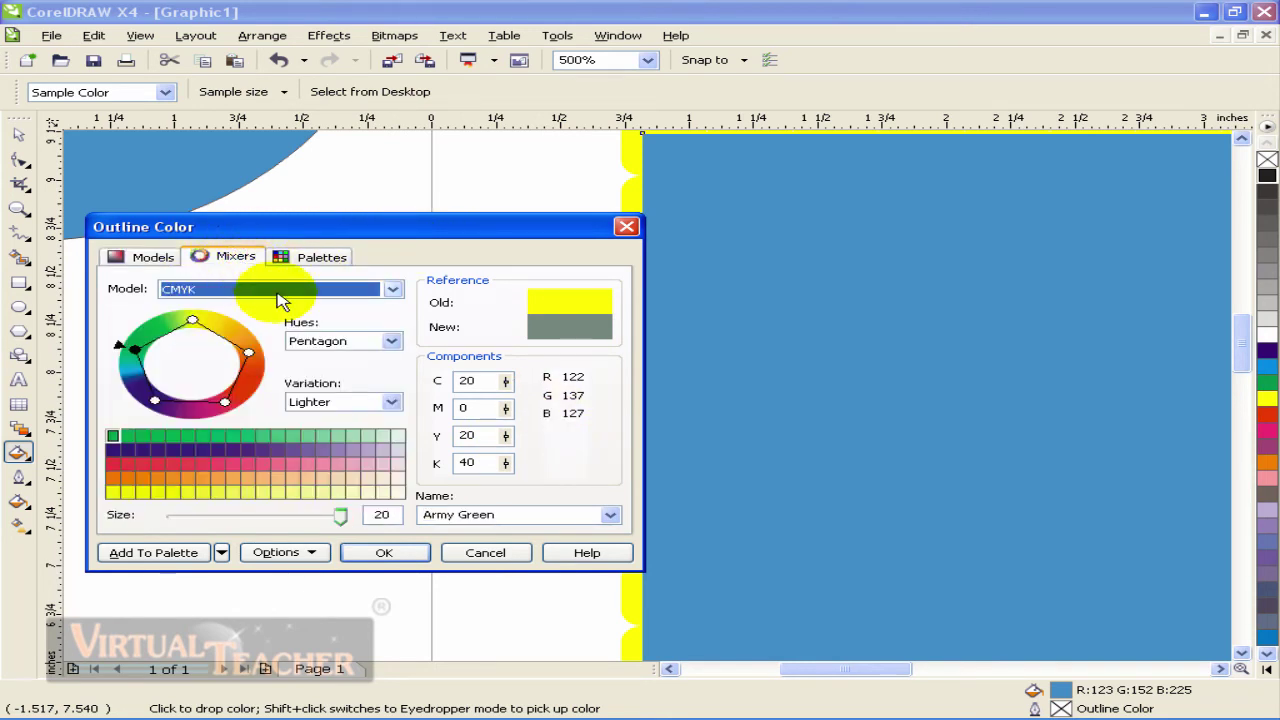
click(393, 289)
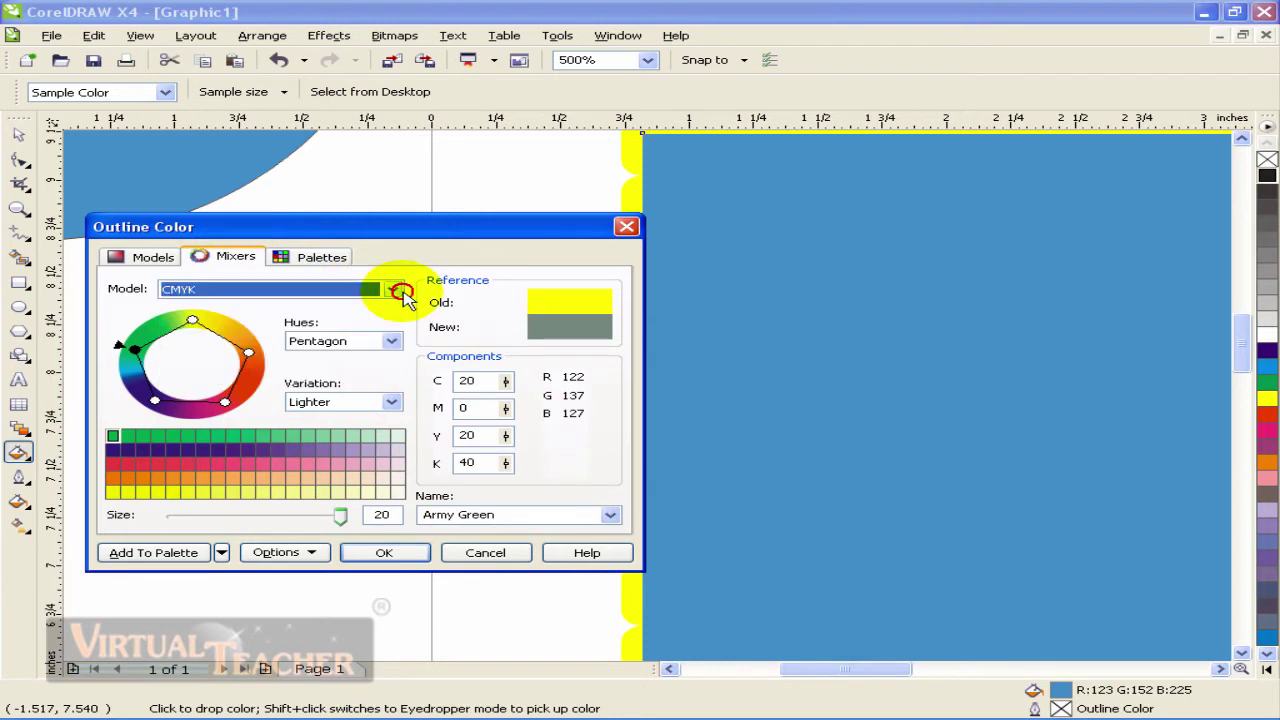
click(392, 341)
click(392, 341)
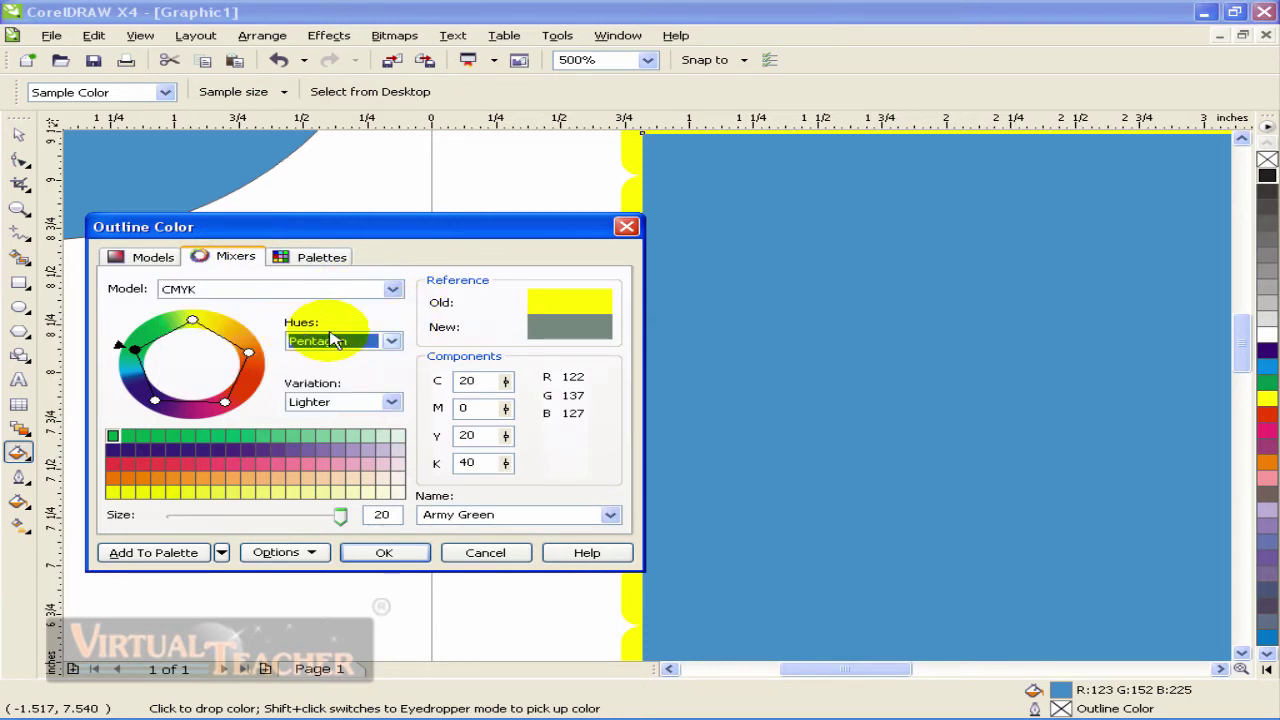
click(270, 304)
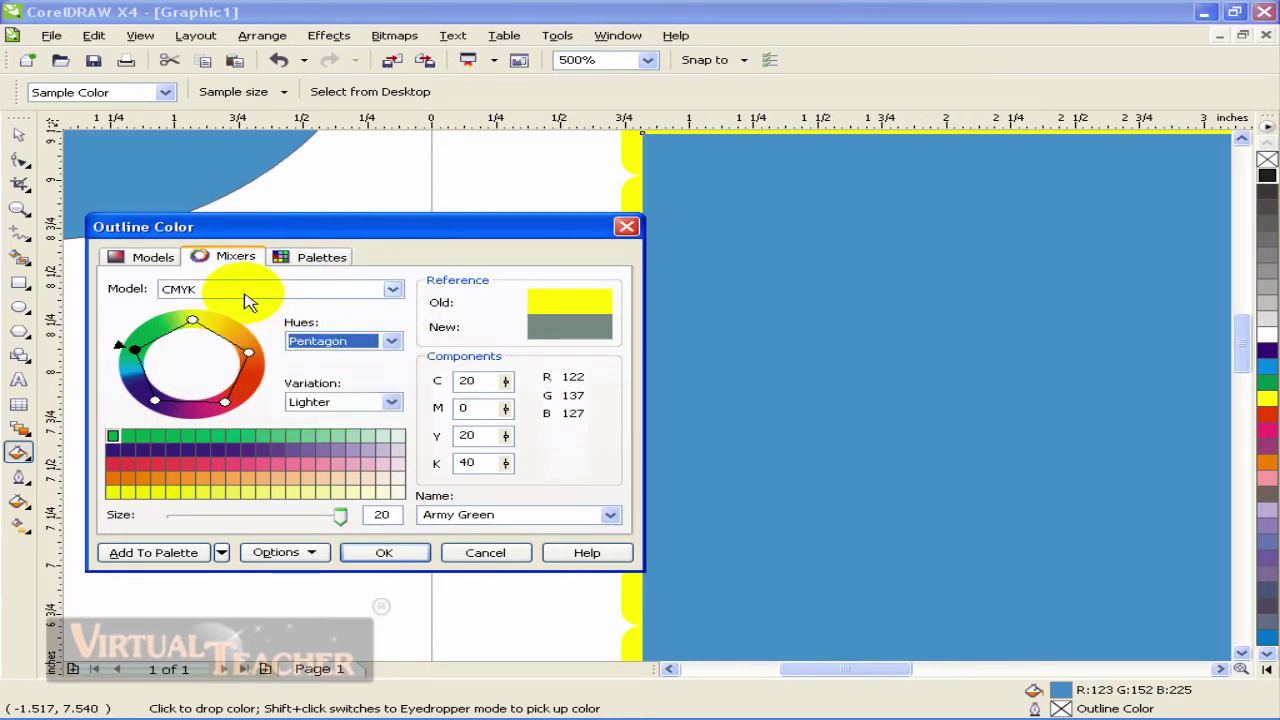
click(391, 341)
click(388, 343)
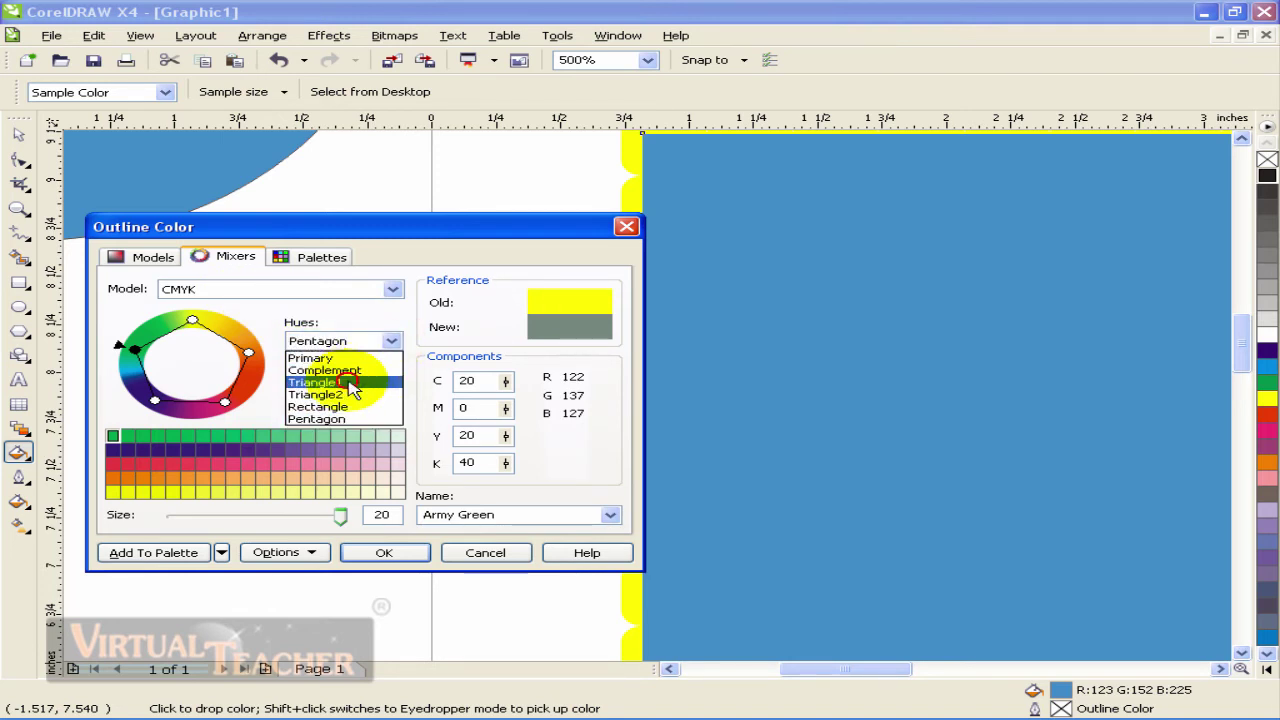
click(391, 341)
click(343, 420)
click(391, 341)
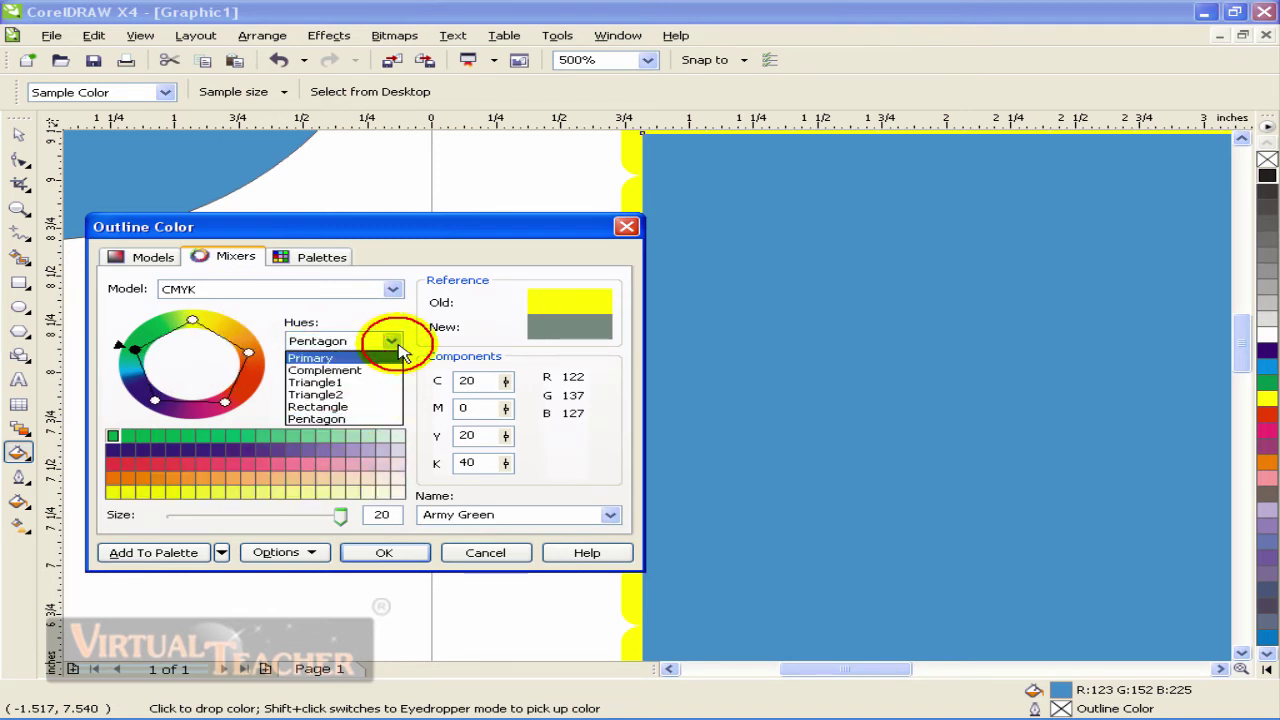
click(347, 404)
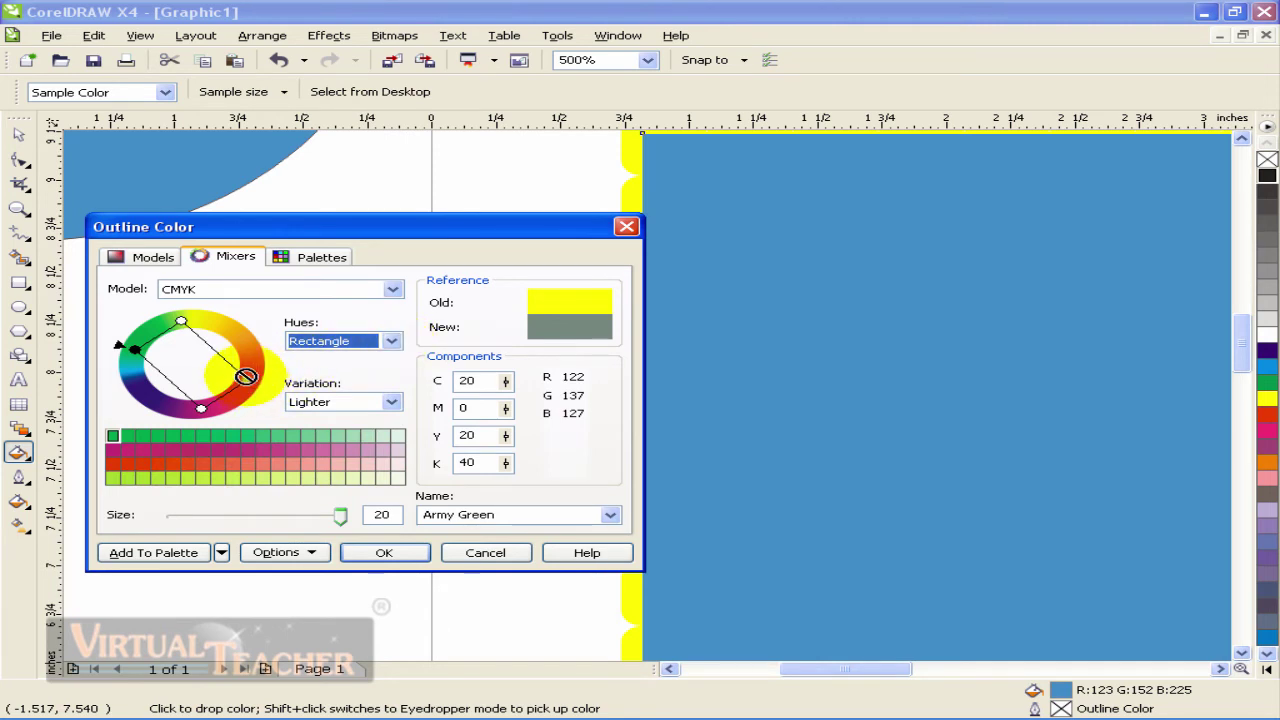
mouse_move(246, 376)
mouse_down()
mouse_move(179, 325)
mouse_move(217, 320)
mouse_up()
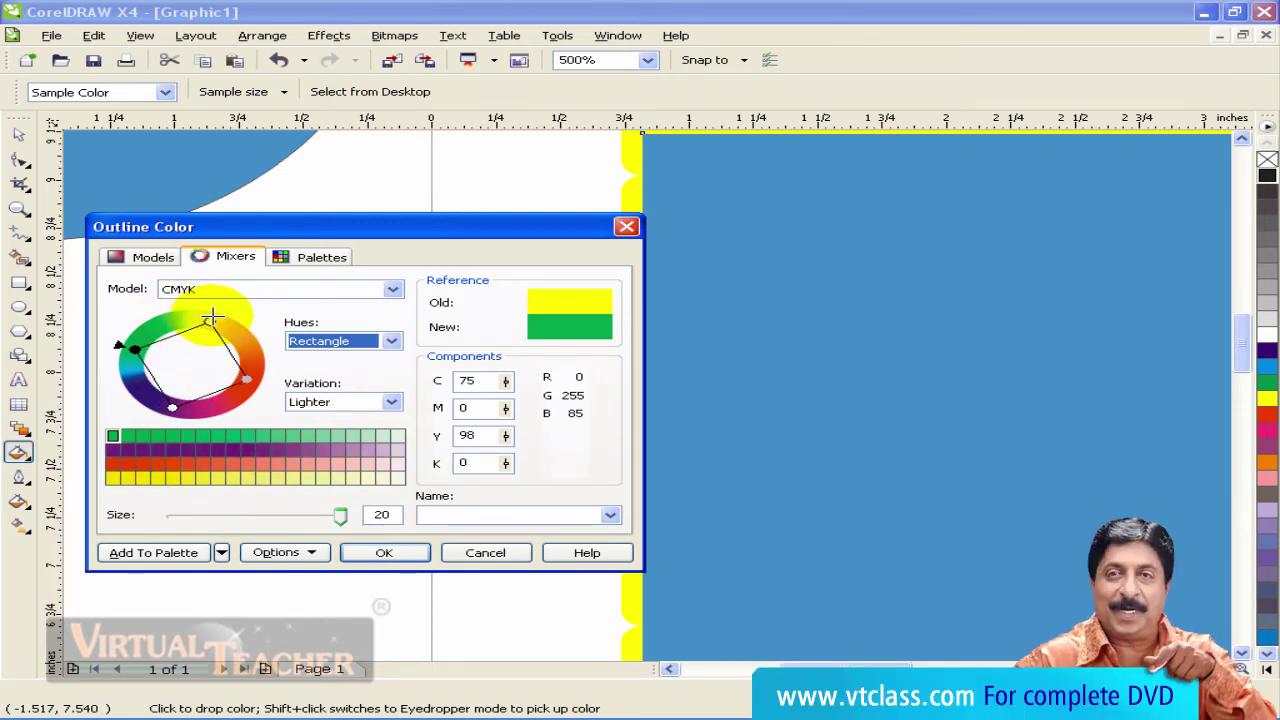
Try the Cooler, Warmer and Darker variations, settling on Lighter
click(391, 401)
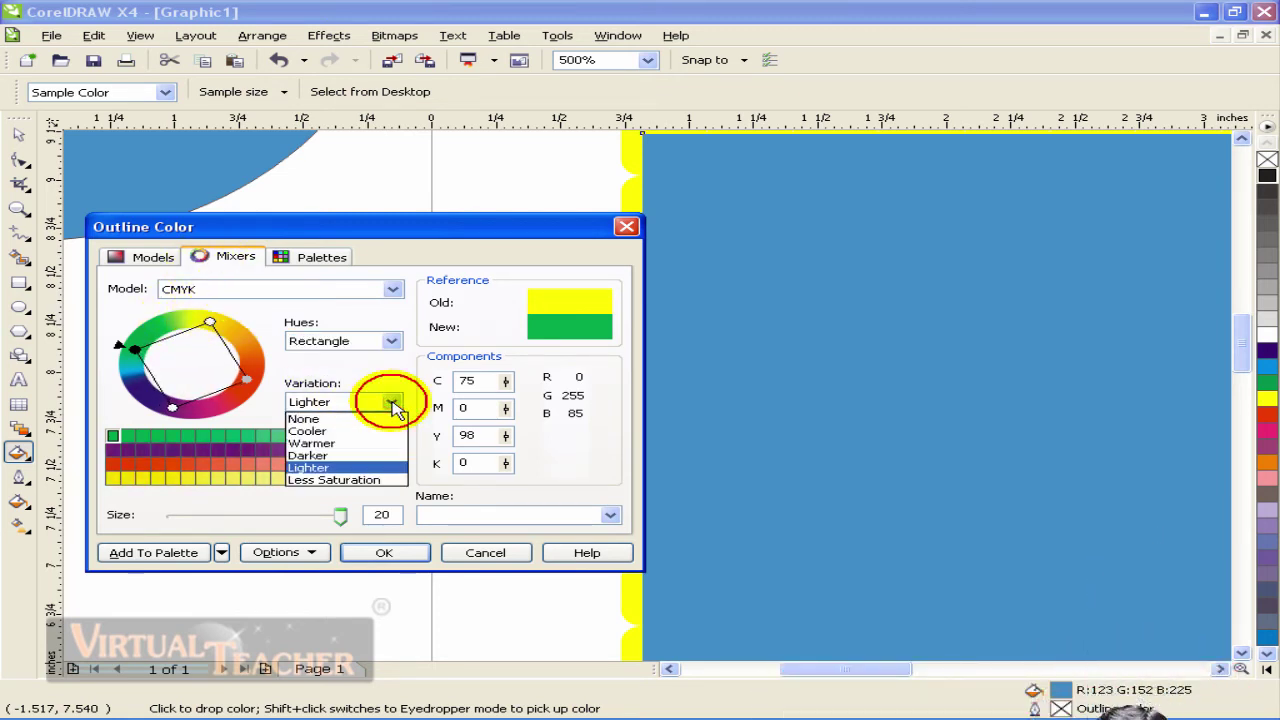
click(338, 432)
click(391, 401)
click(335, 443)
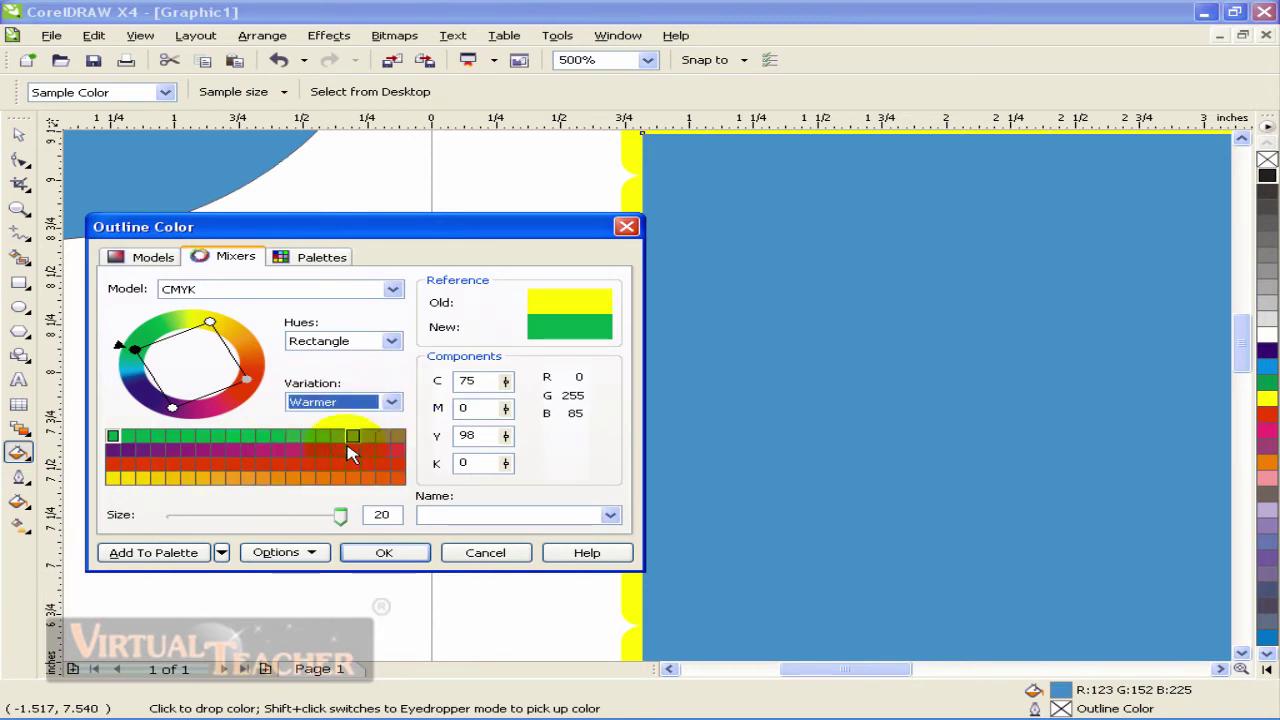
click(391, 401)
click(330, 455)
click(391, 401)
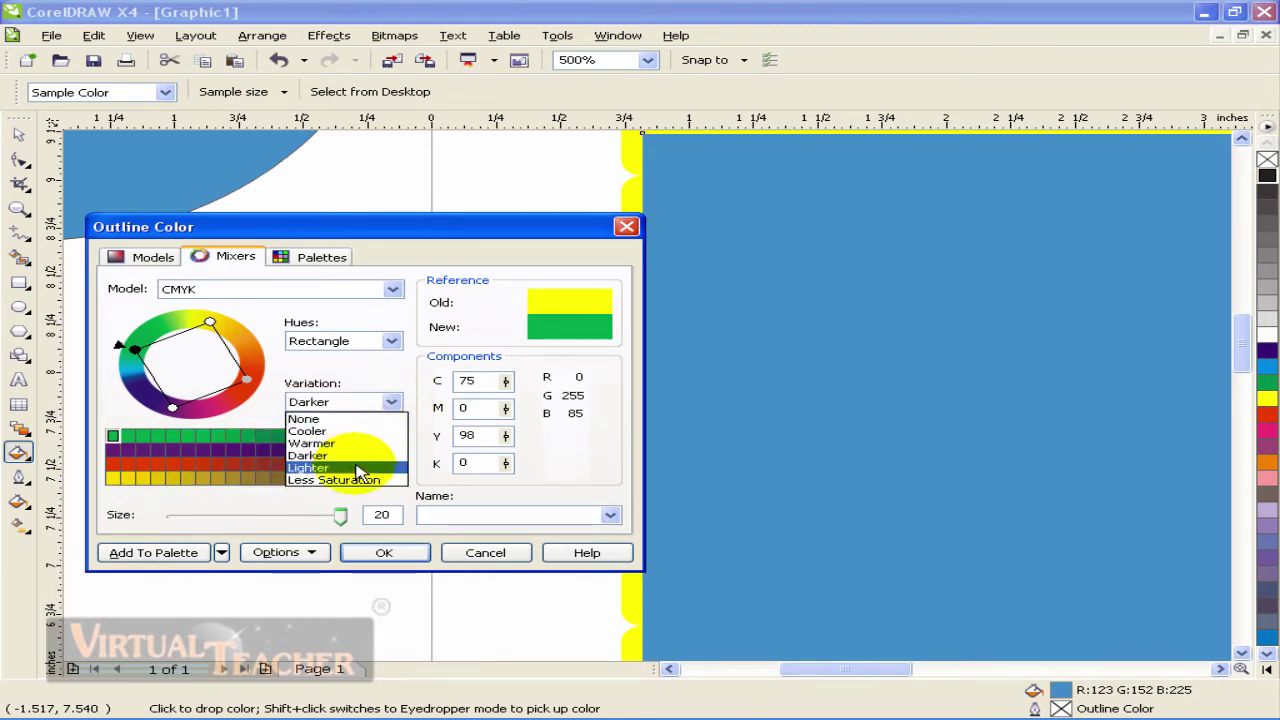
click(355, 468)
Sample several mixer swatches, reduce Size to 13, and pick pale yellow C2 M5 Y46 K0
click(183, 437)
click(357, 437)
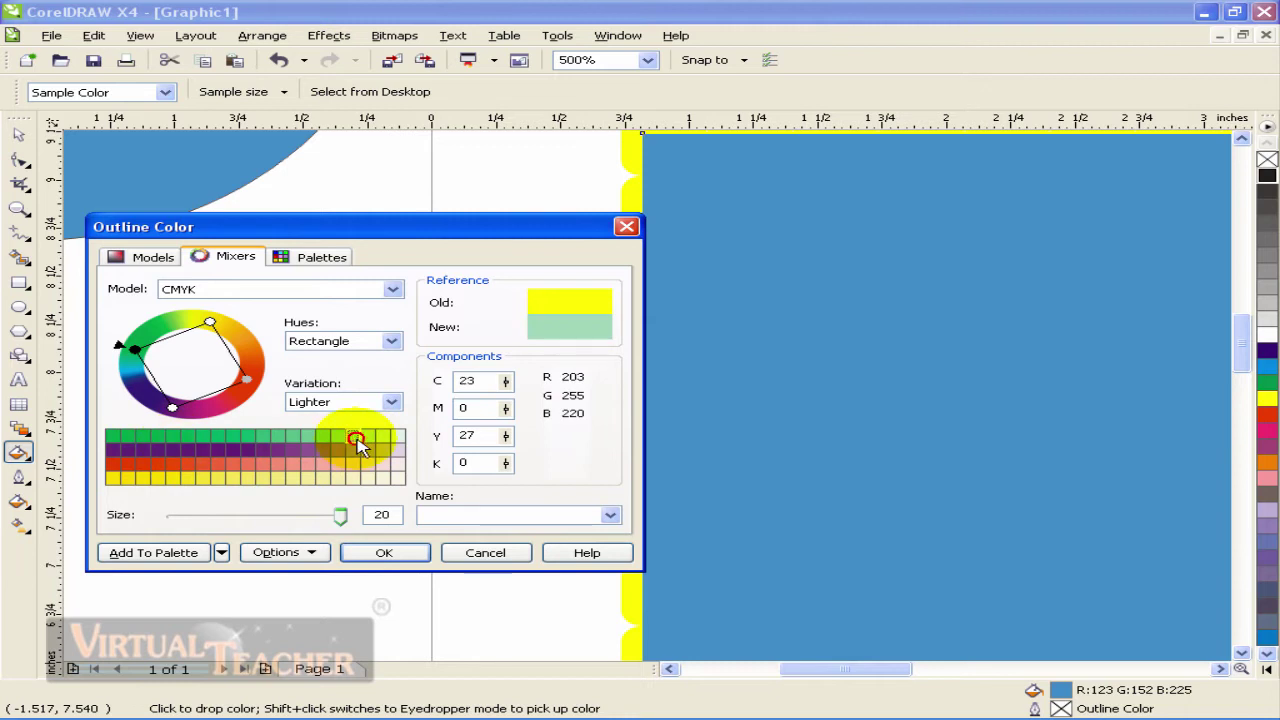
click(307, 452)
click(276, 465)
click(177, 465)
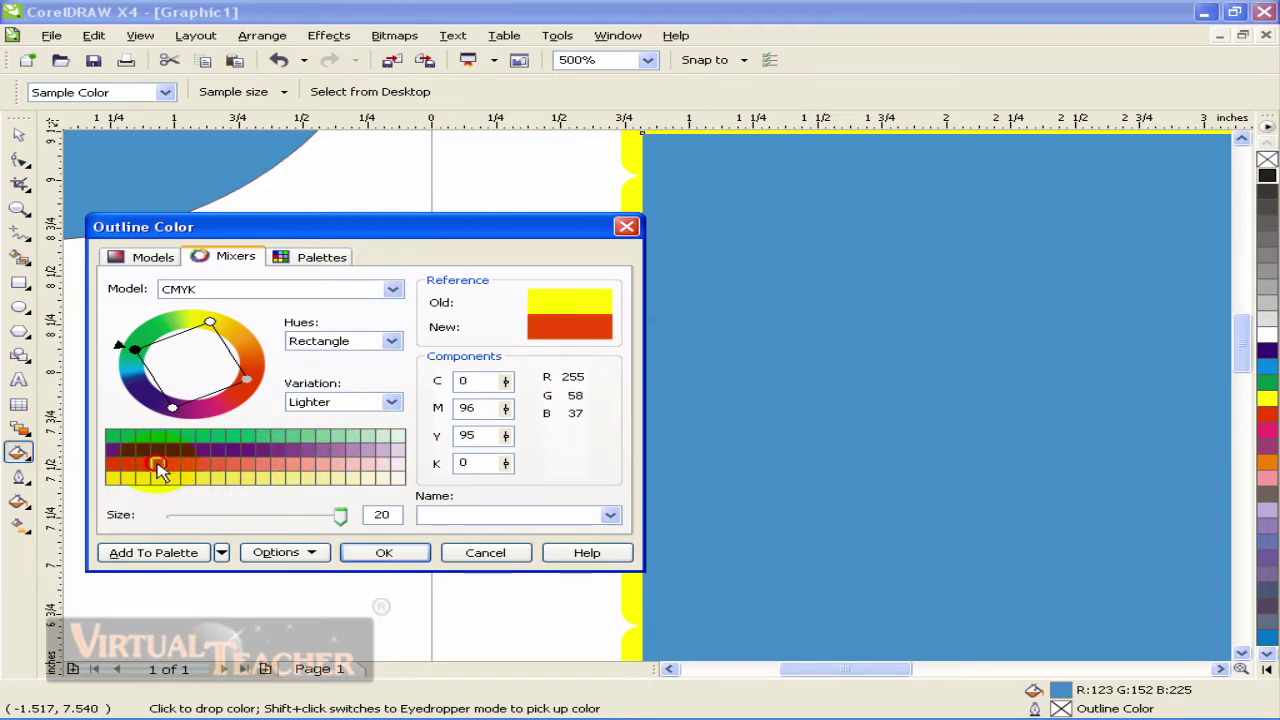
click(264, 466)
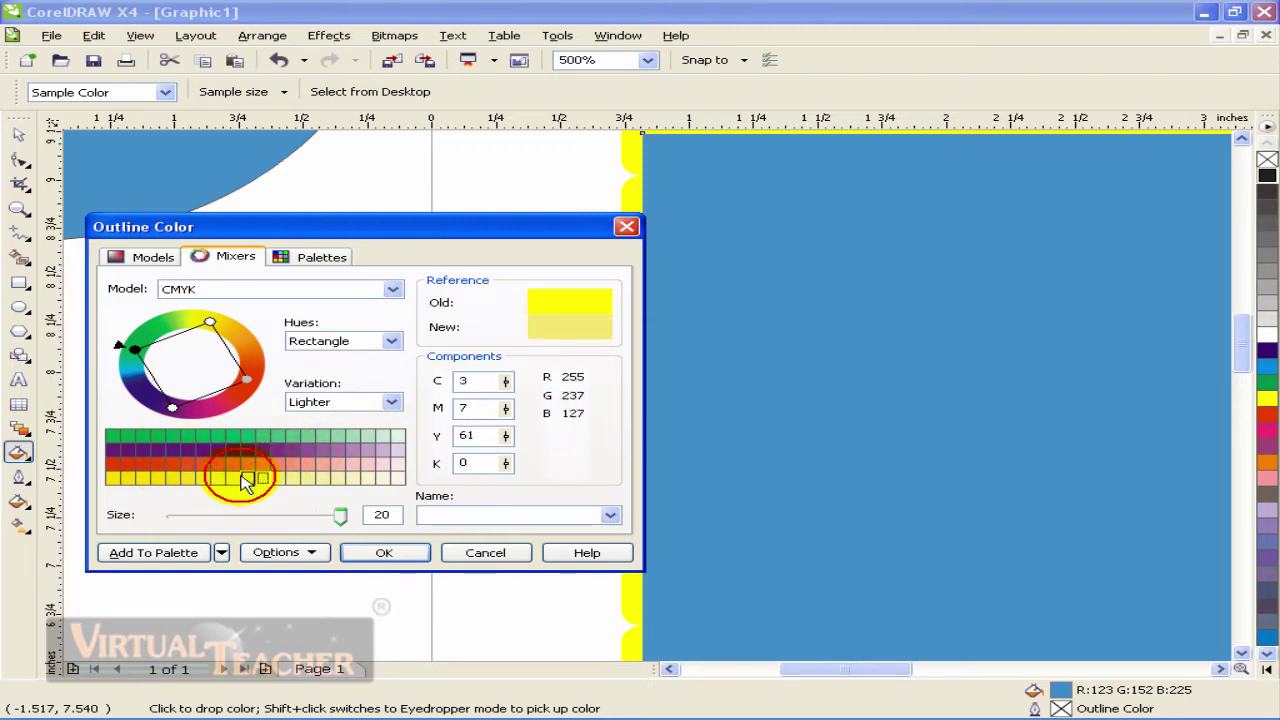
click(203, 478)
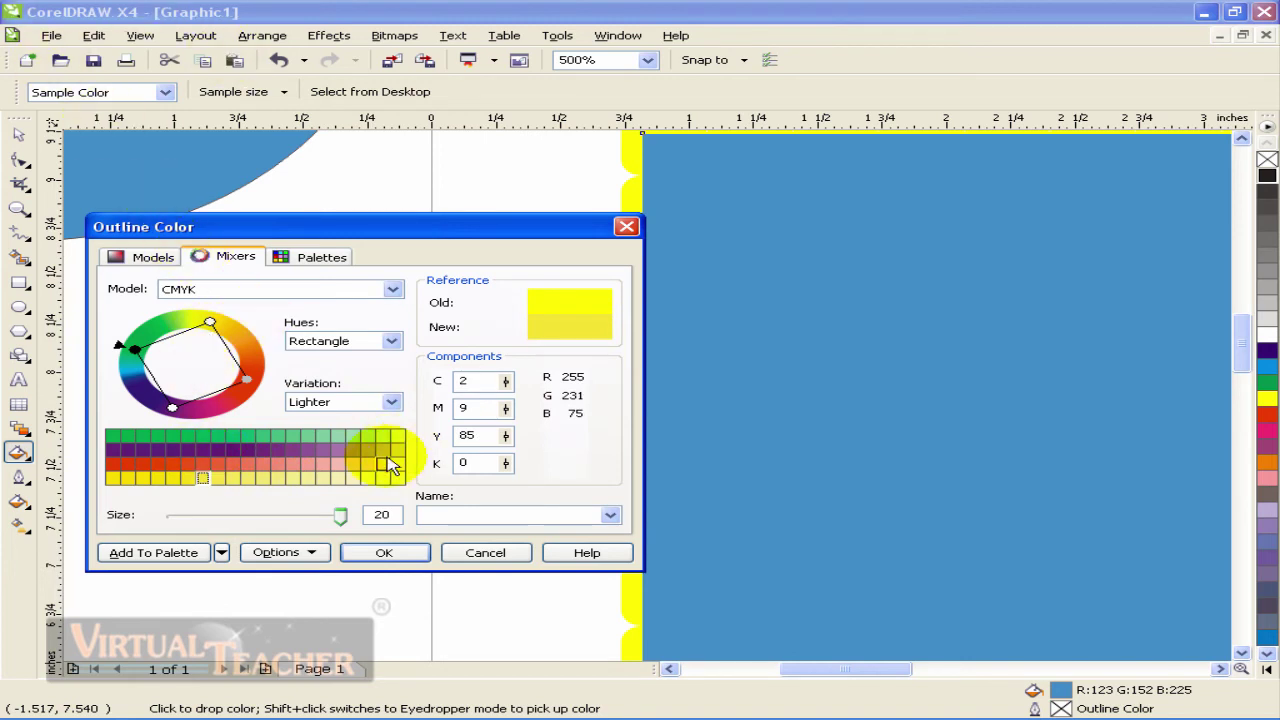
mouse_move(341, 515)
mouse_down()
mouse_move(170, 523)
mouse_move(386, 520)
mouse_move(177, 515)
mouse_move(290, 521)
mouse_move(280, 516)
mouse_up()
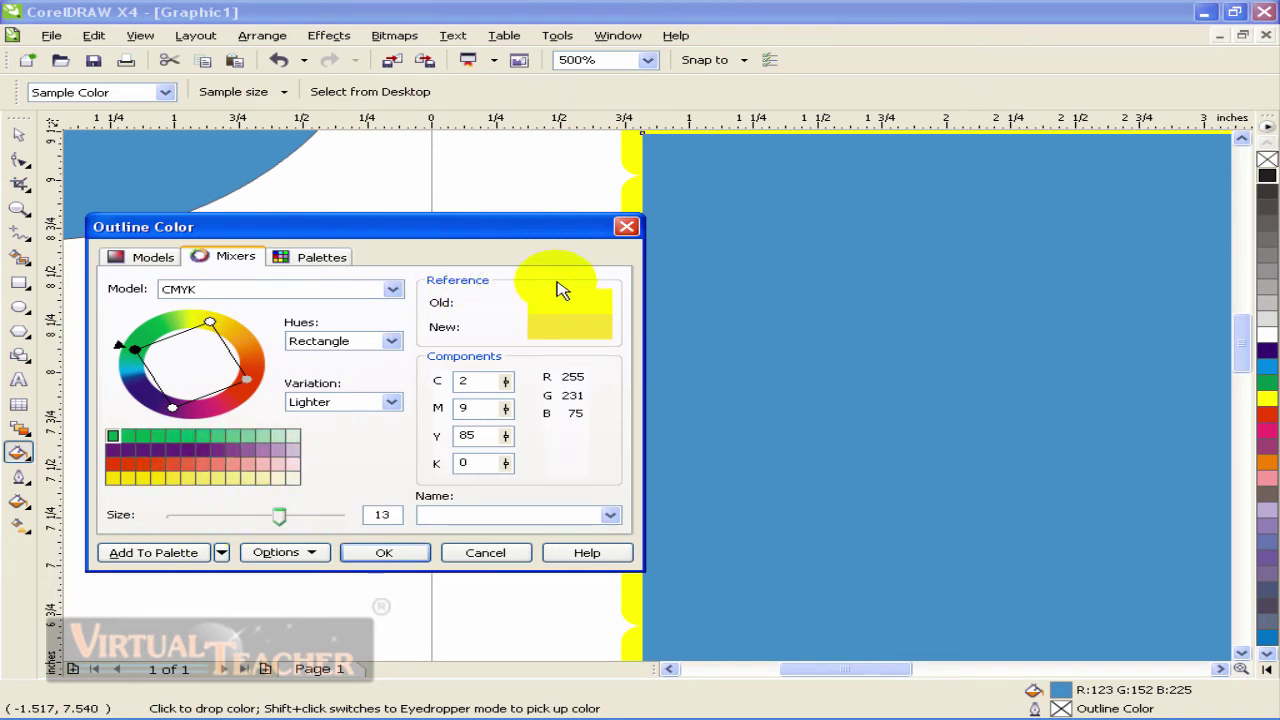
click(594, 327)
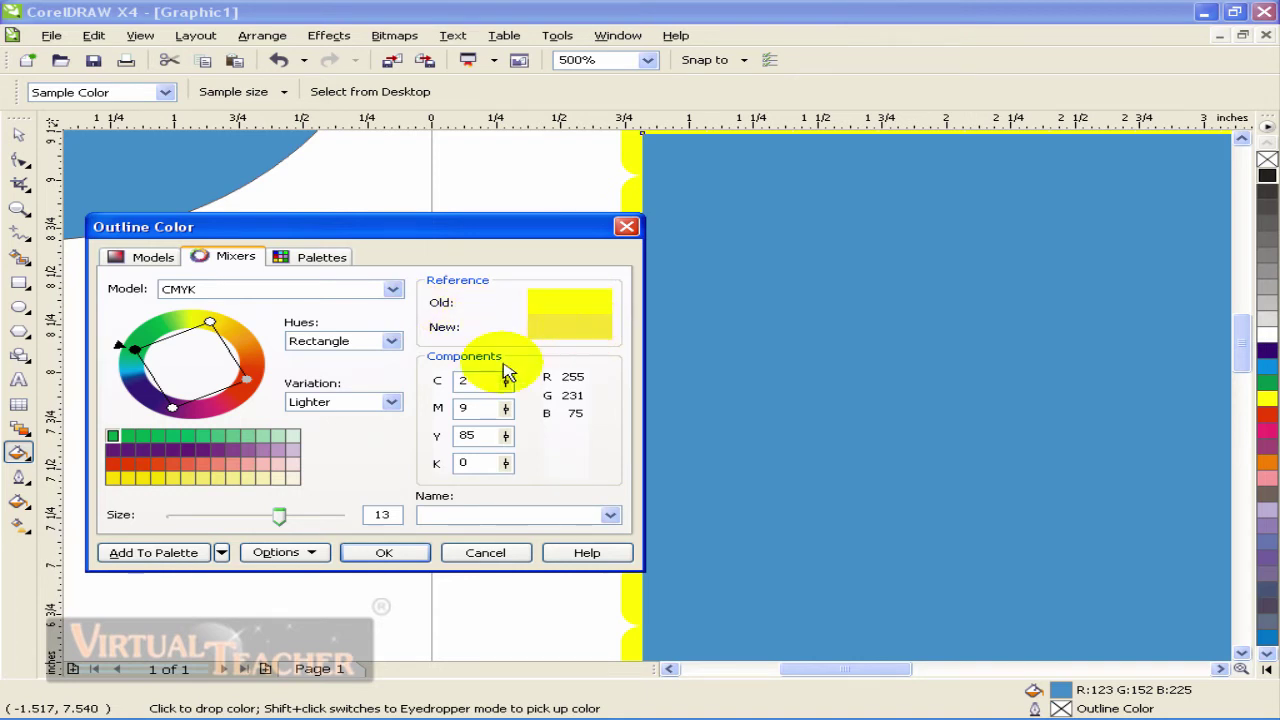
click(235, 480)
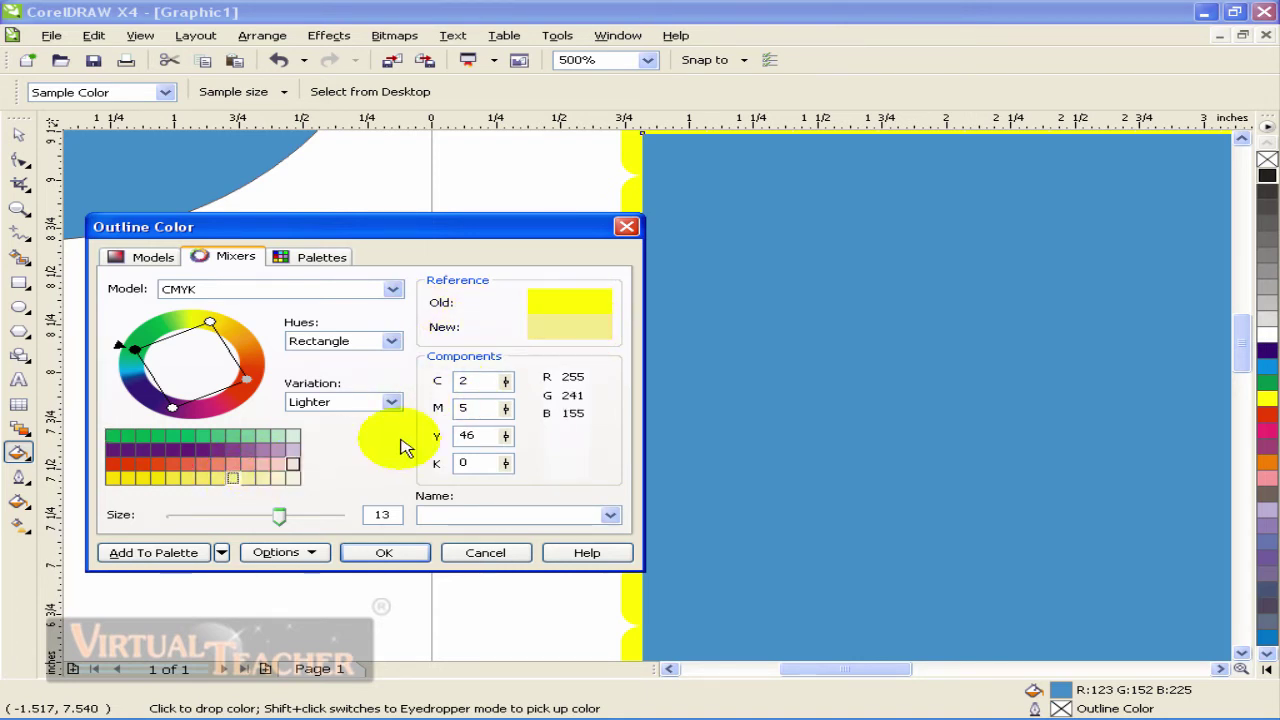
double_click(463, 381)
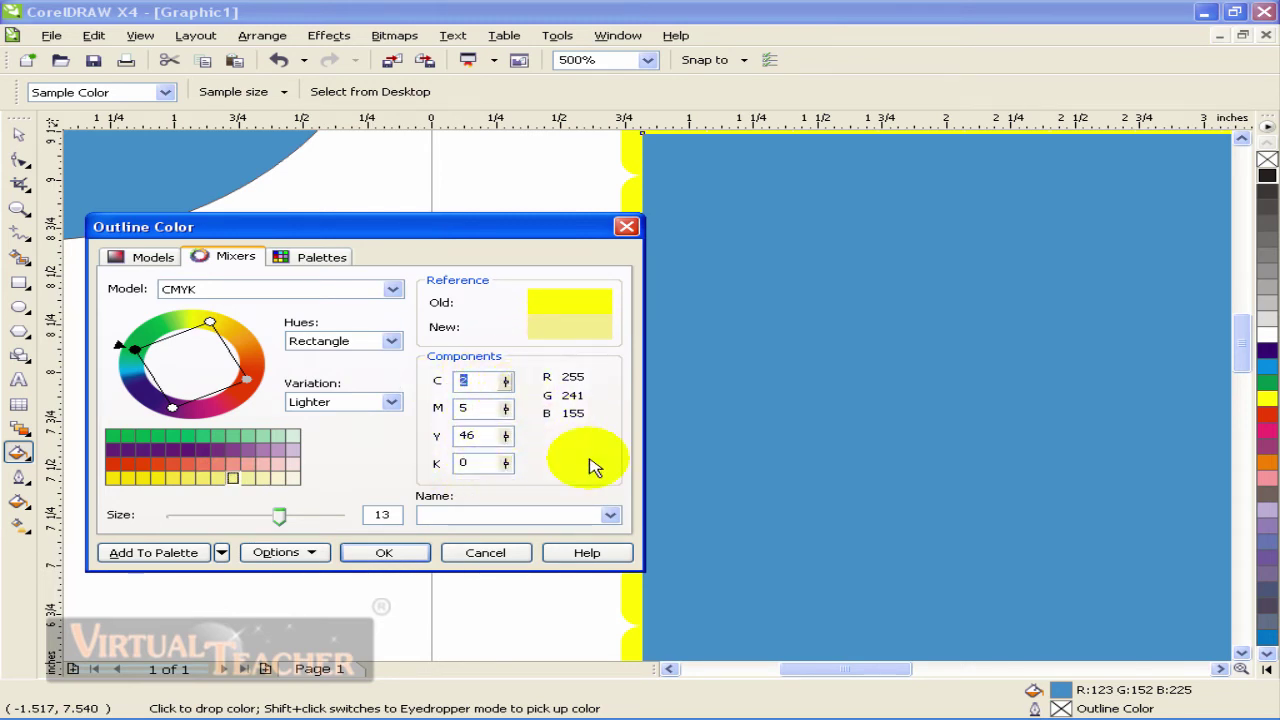
click(613, 517)
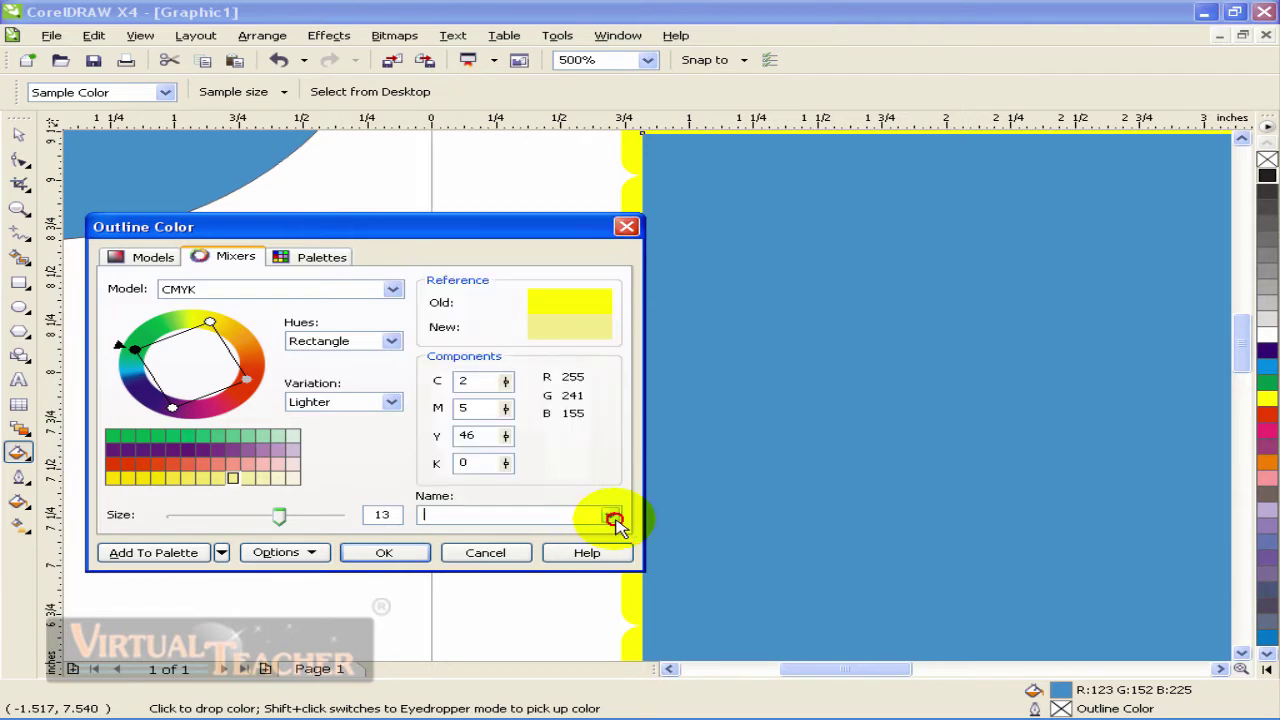
Switch the outline colour picker to the Default CMYK palette
click(314, 262)
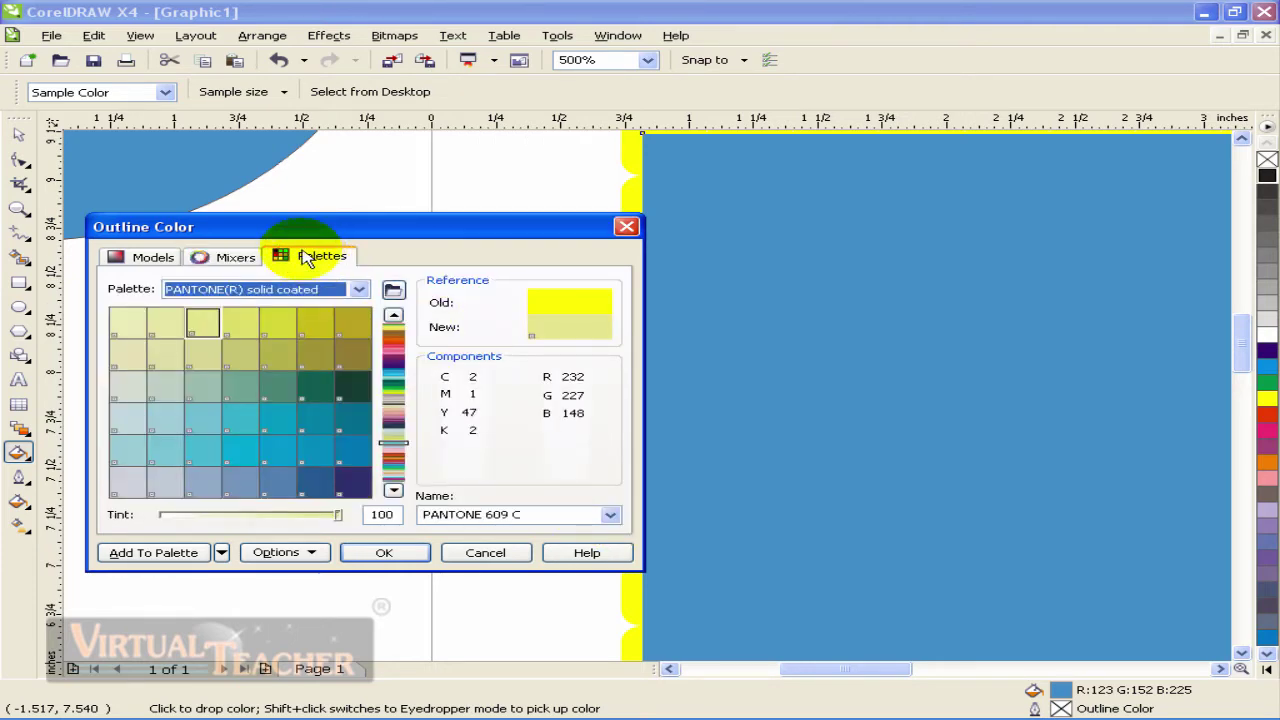
click(358, 289)
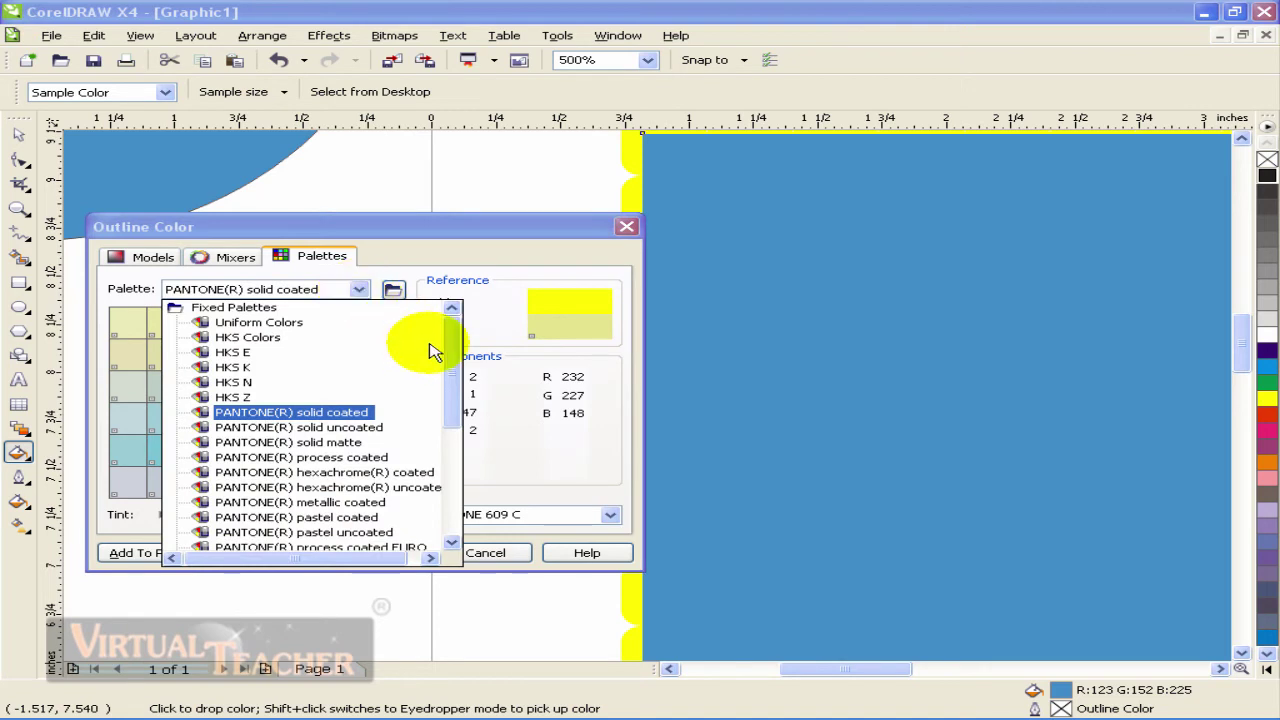
drag(452, 340, 465, 490)
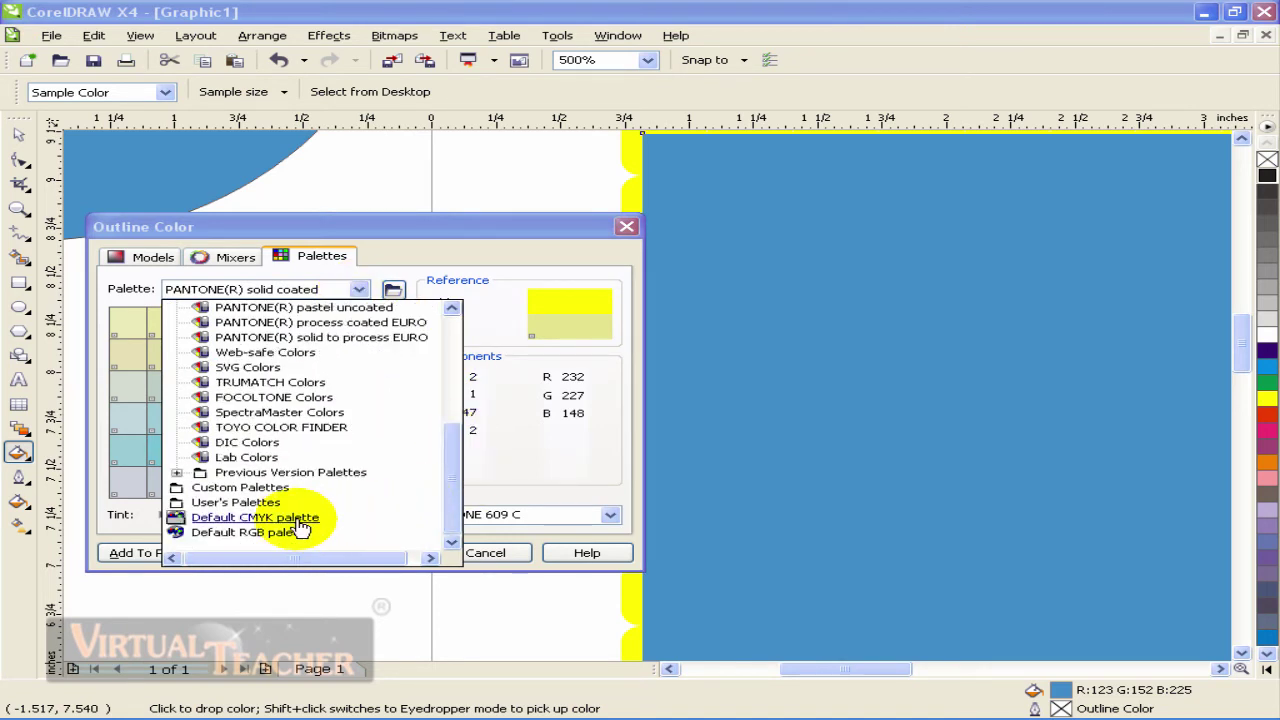
drag(451, 486, 448, 405)
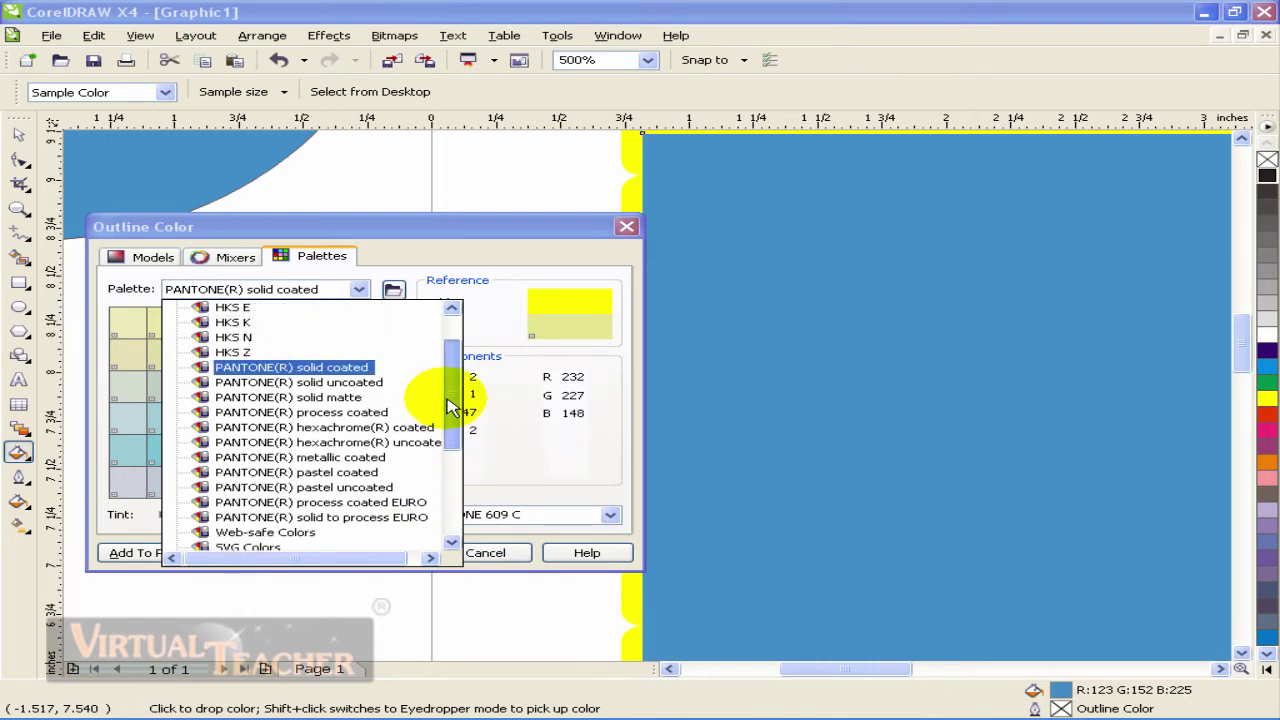
mouse_move(448, 405)
mouse_down()
mouse_move(443, 477)
mouse_move(443, 380)
mouse_move(443, 504)
mouse_up()
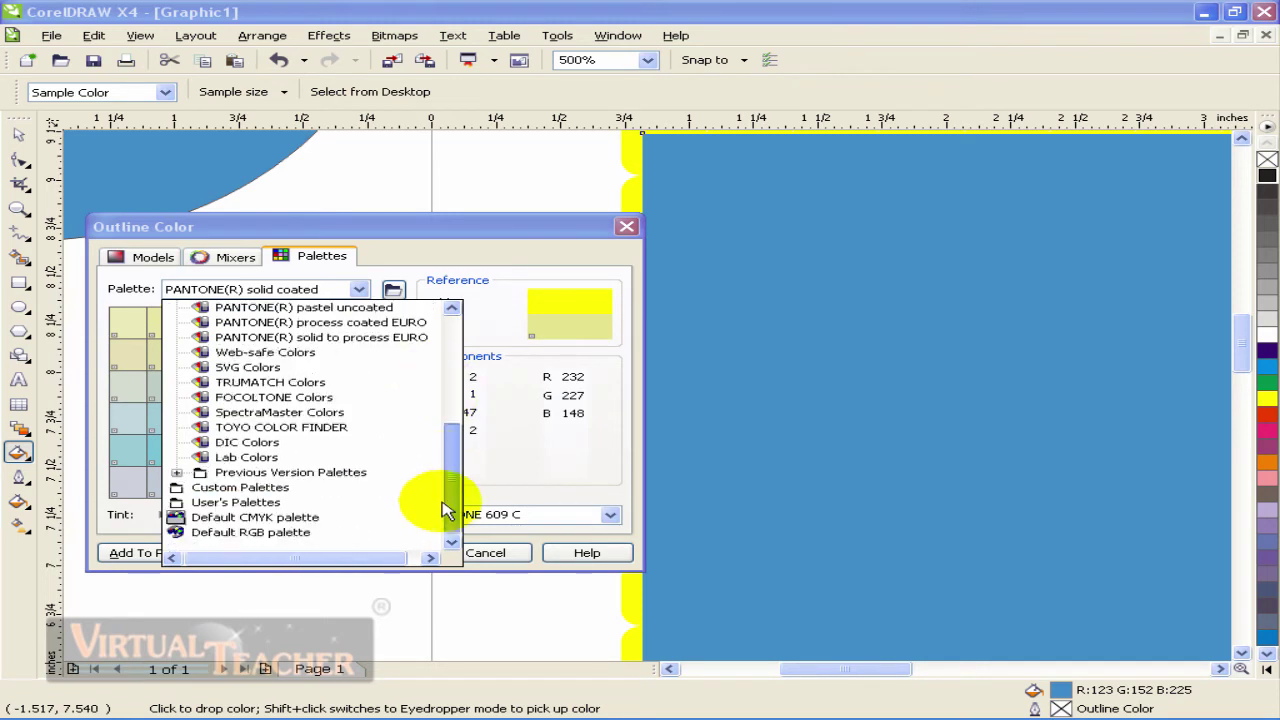
click(280, 520)
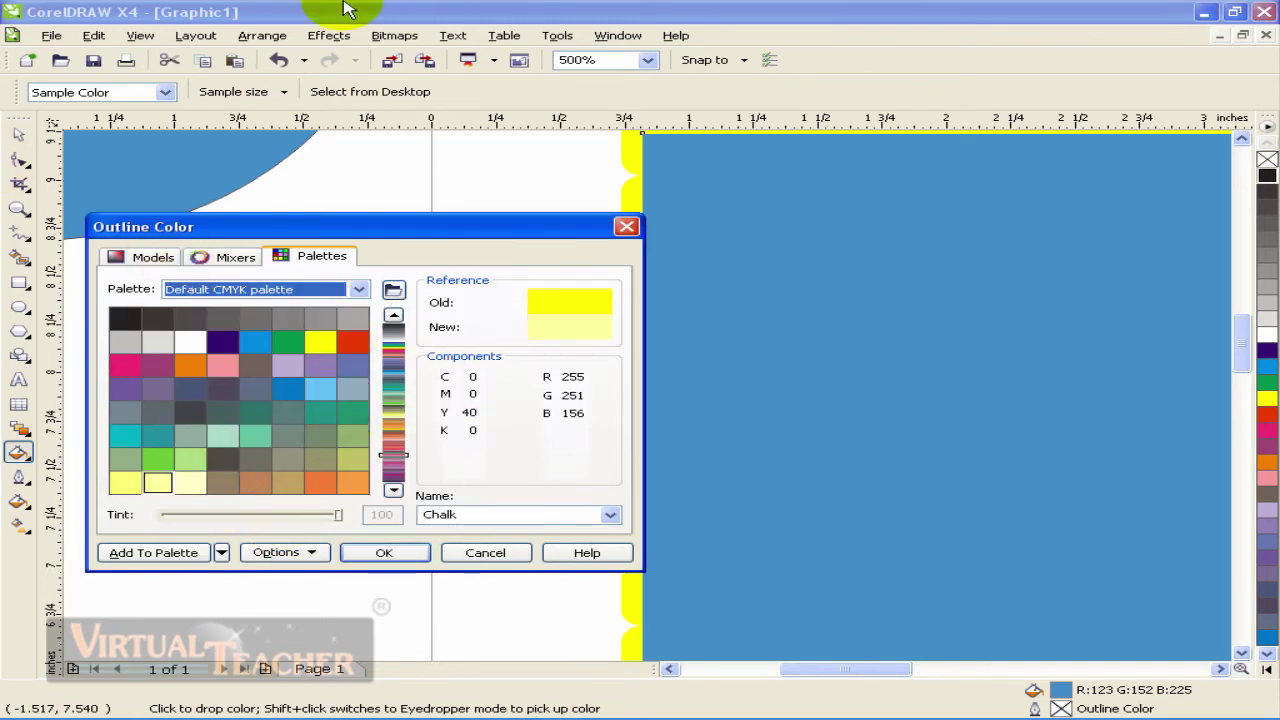
drag(404, 458, 394, 350)
Try the Red, Powder Blue, Yellow, Pink, Cyan, White and Orange swatches
click(350, 320)
click(292, 346)
click(318, 320)
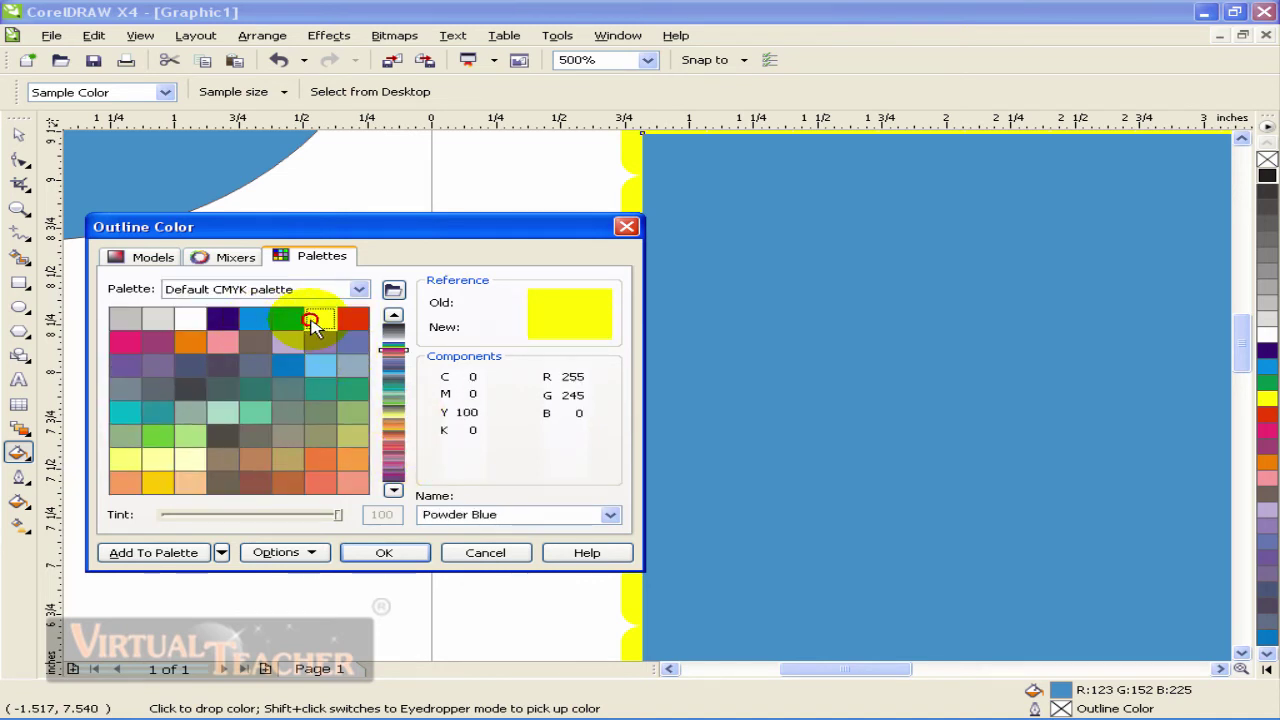
click(222, 342)
click(248, 320)
click(190, 318)
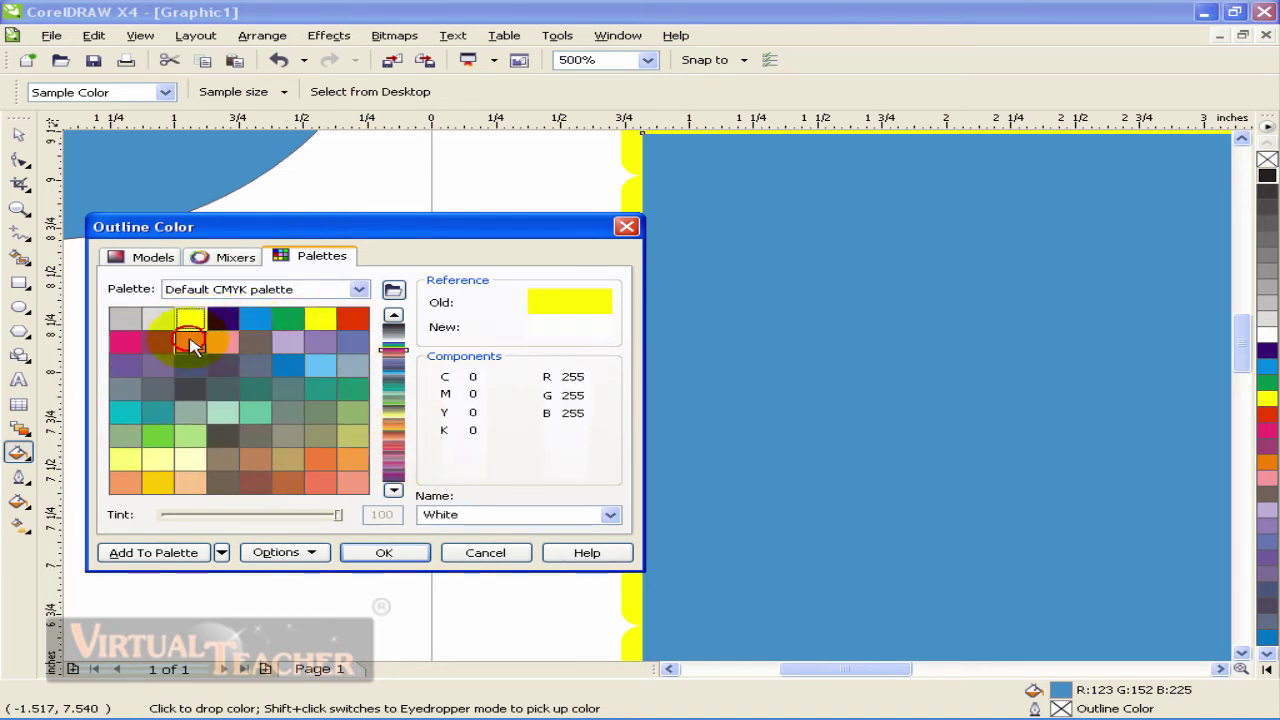
click(190, 342)
click(306, 514)
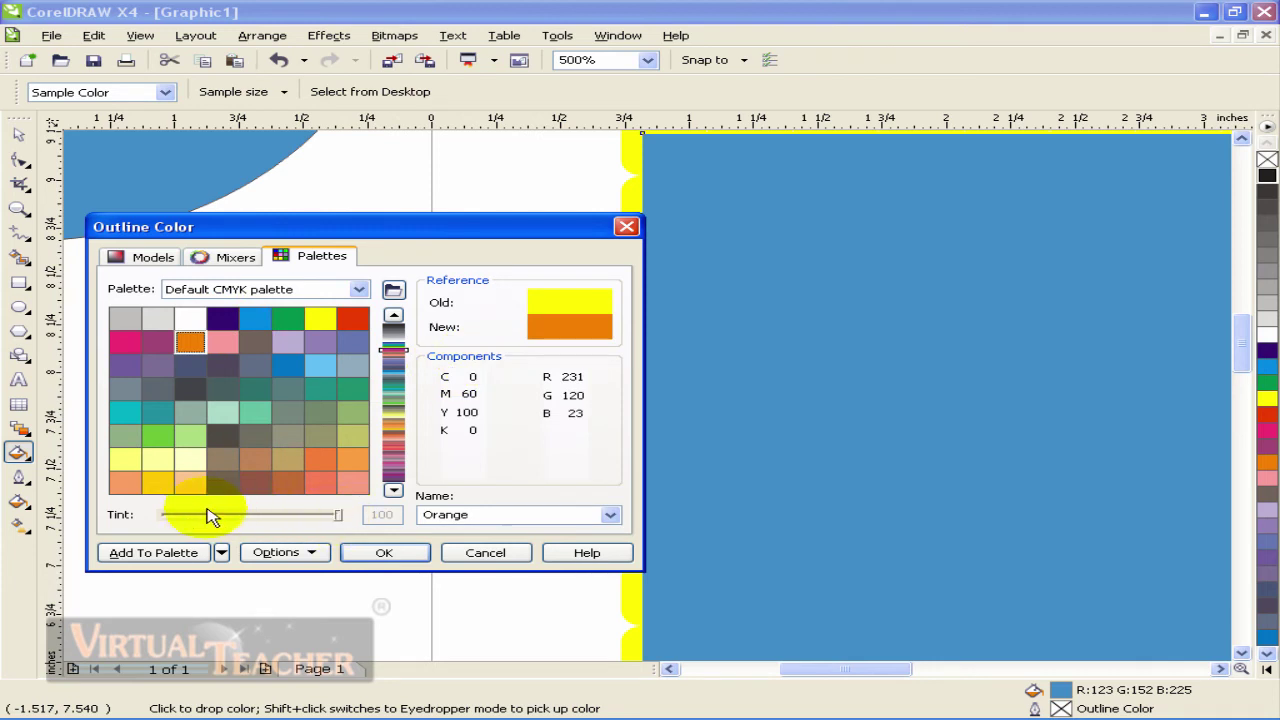
Pick Regal Red, then Deep Blue, from the named colour list
click(610, 514)
click(527, 486)
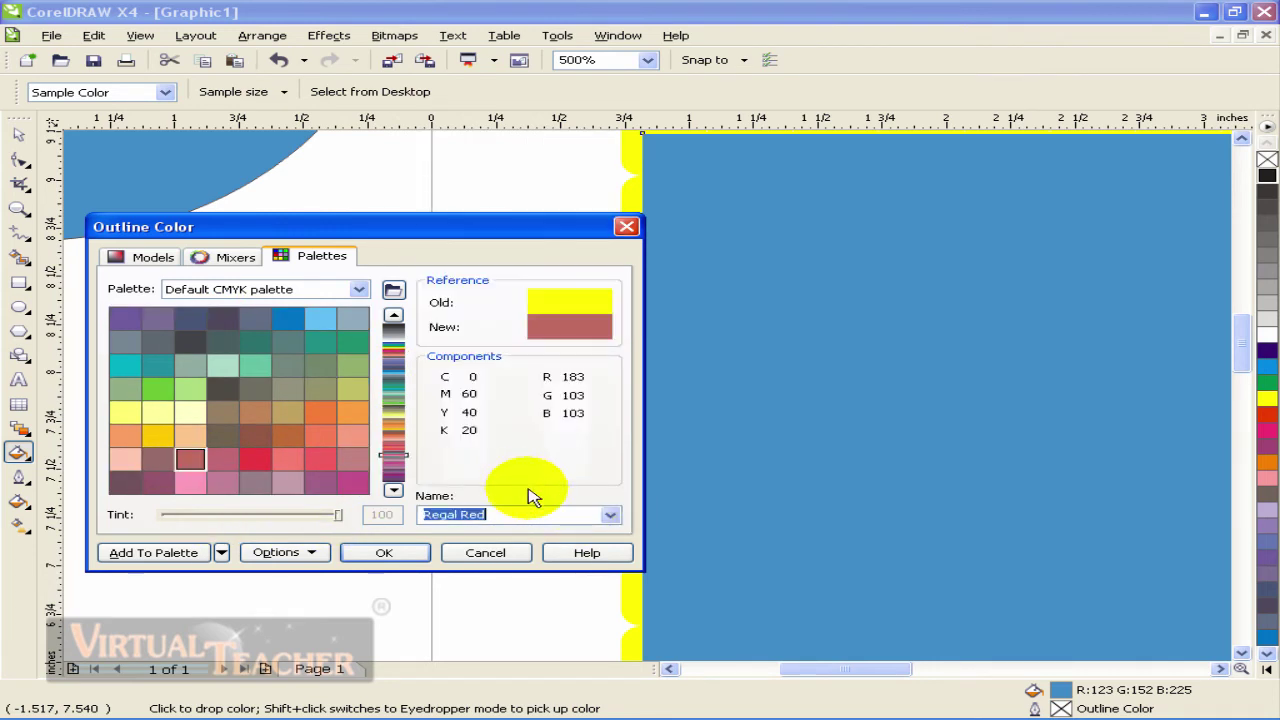
click(610, 514)
click(505, 490)
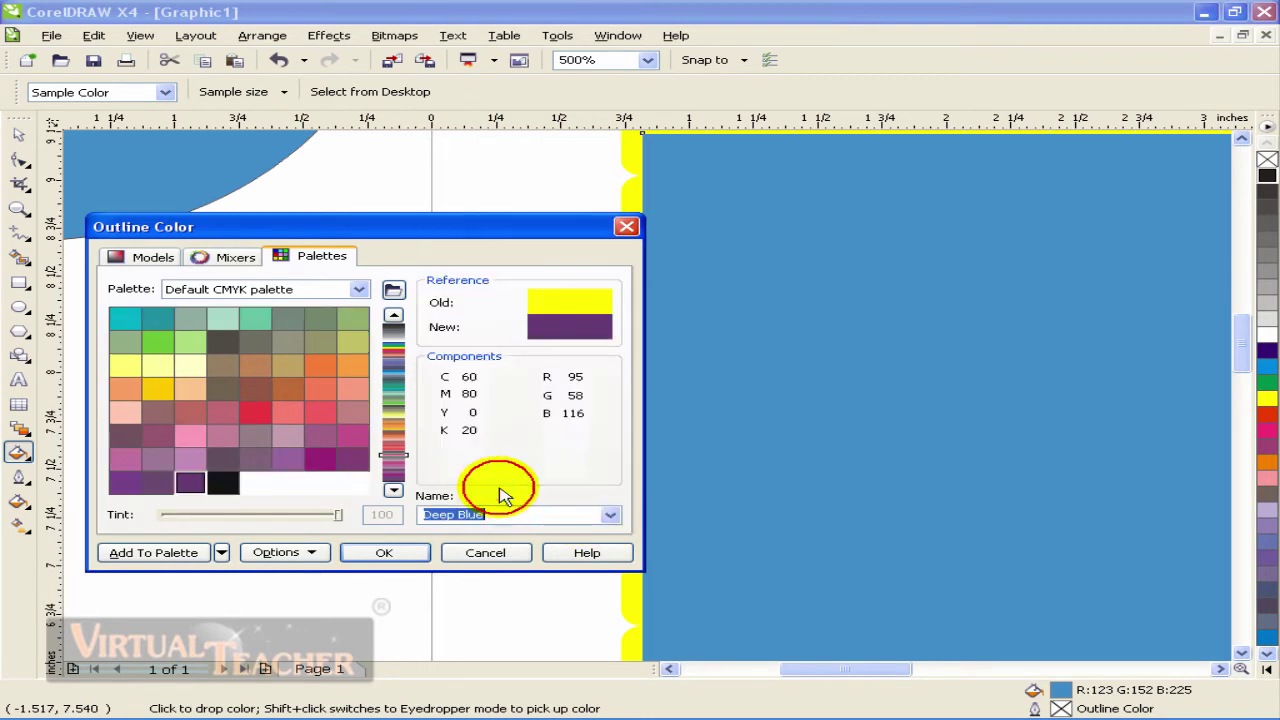
Cycle through the models, mixer and palette views, then apply Deep Blue to the outline
click(132, 256)
click(212, 262)
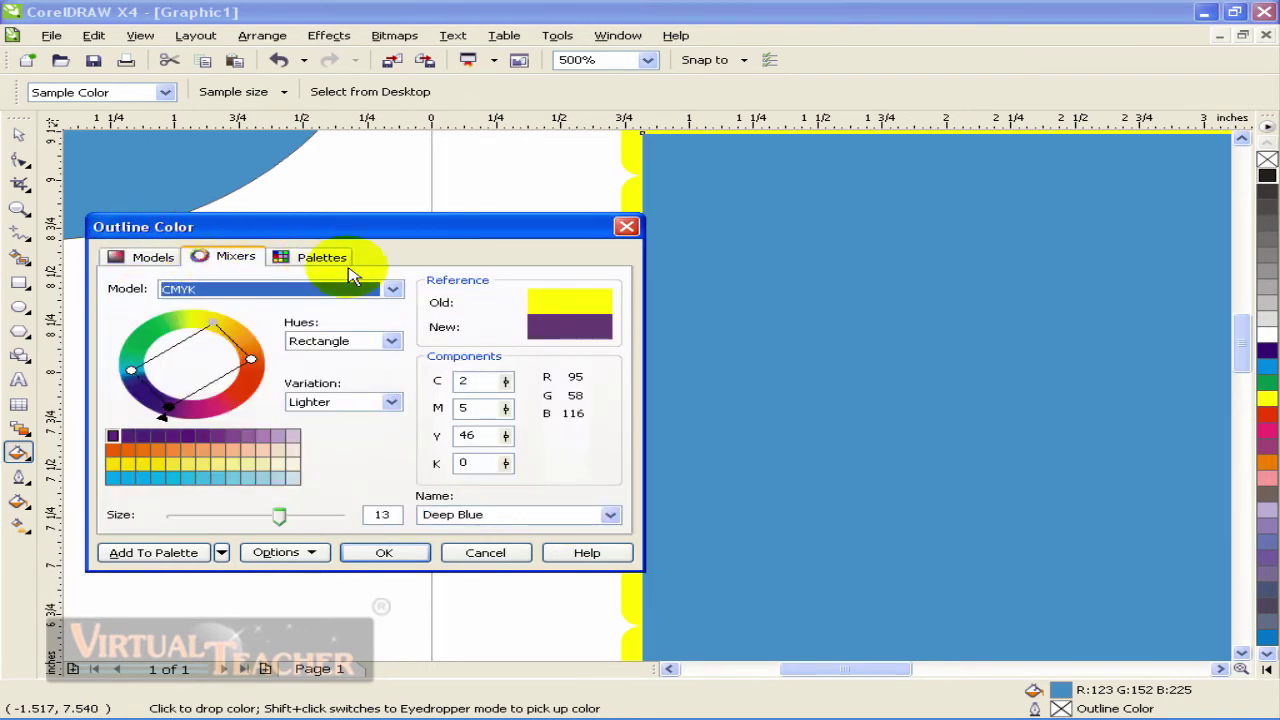
click(320, 259)
click(225, 258)
click(153, 257)
click(235, 257)
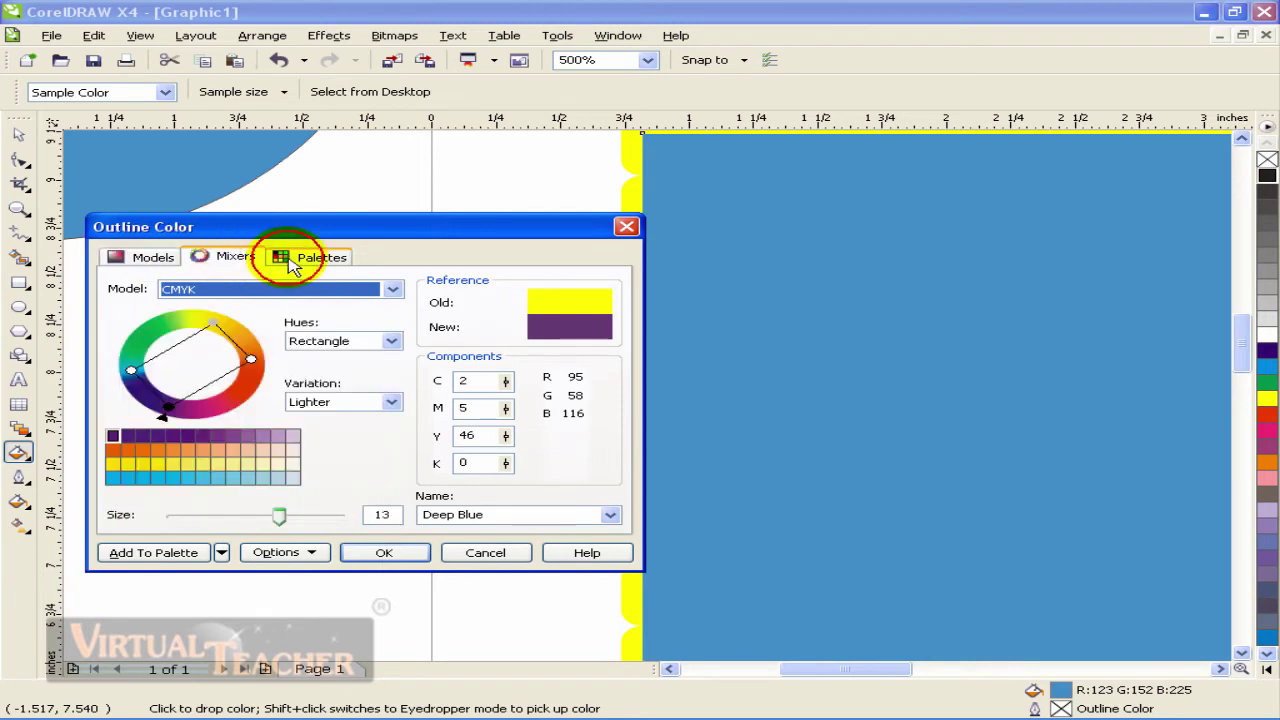
click(310, 257)
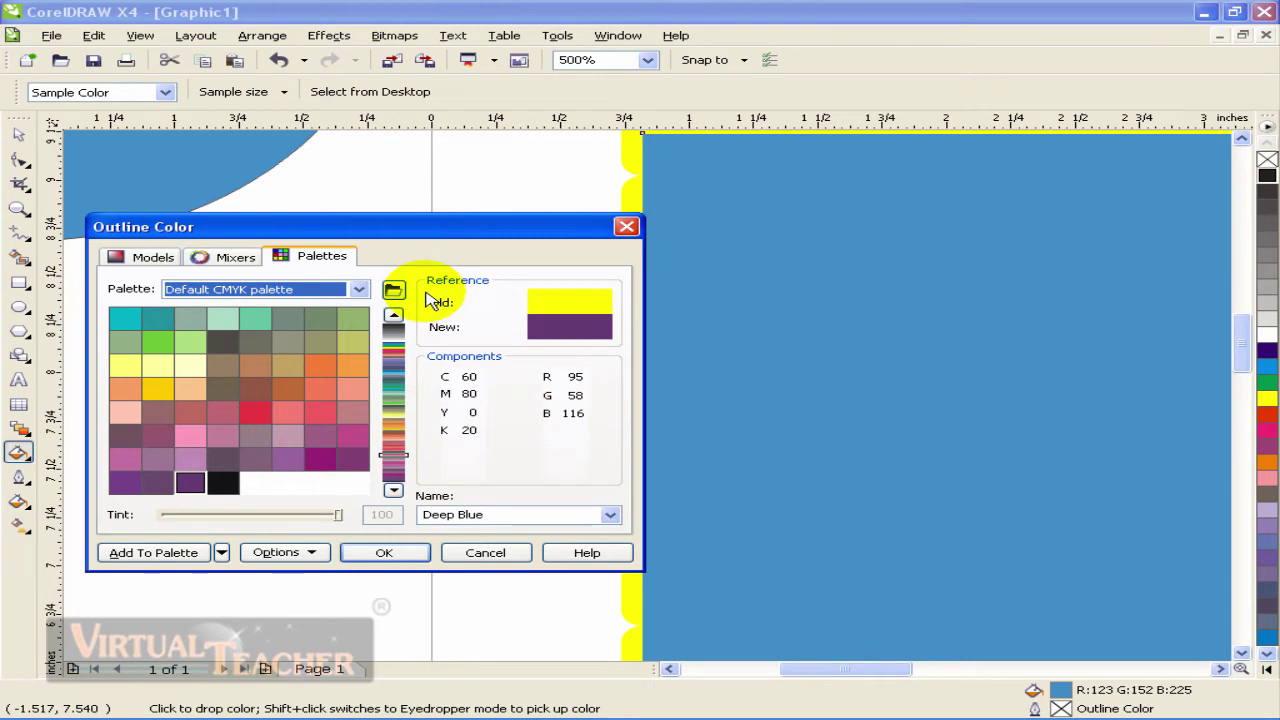
click(388, 557)
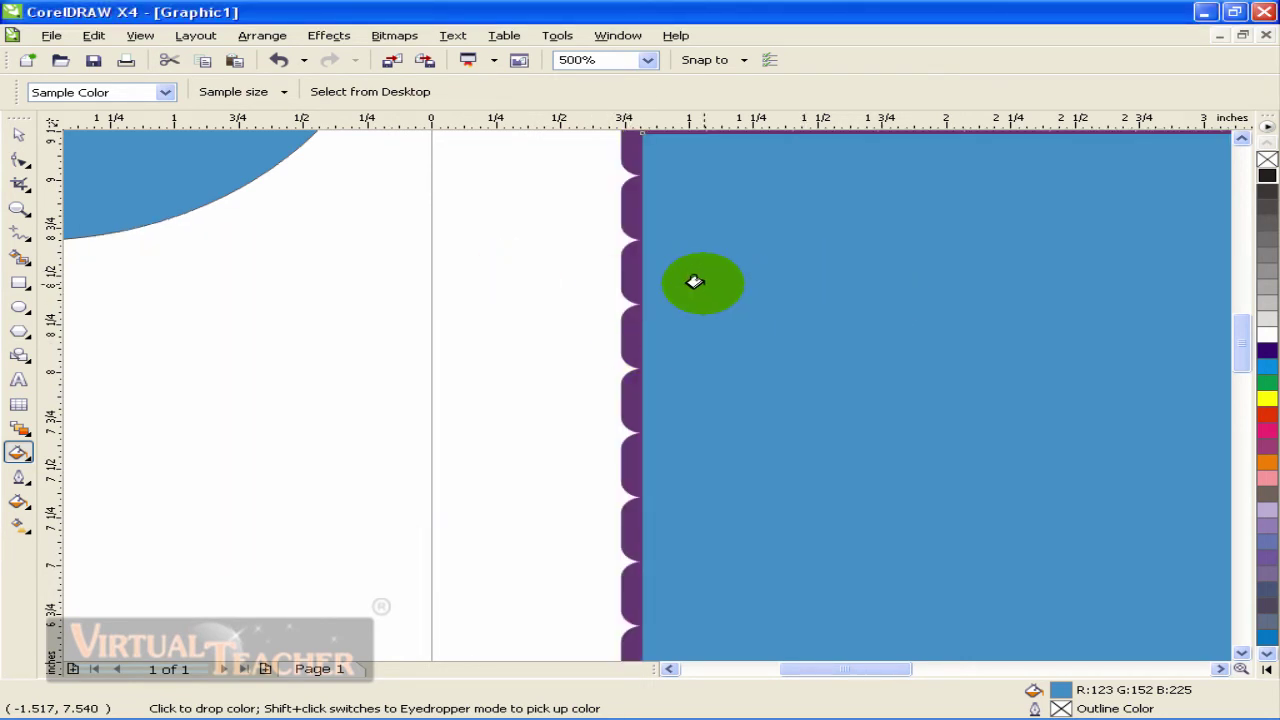
Open the Outline tool flyout showing outline widths and colour options
scroll(640, 391, down, 1)
scroll(640, 391, up, 1)
click(18, 477)
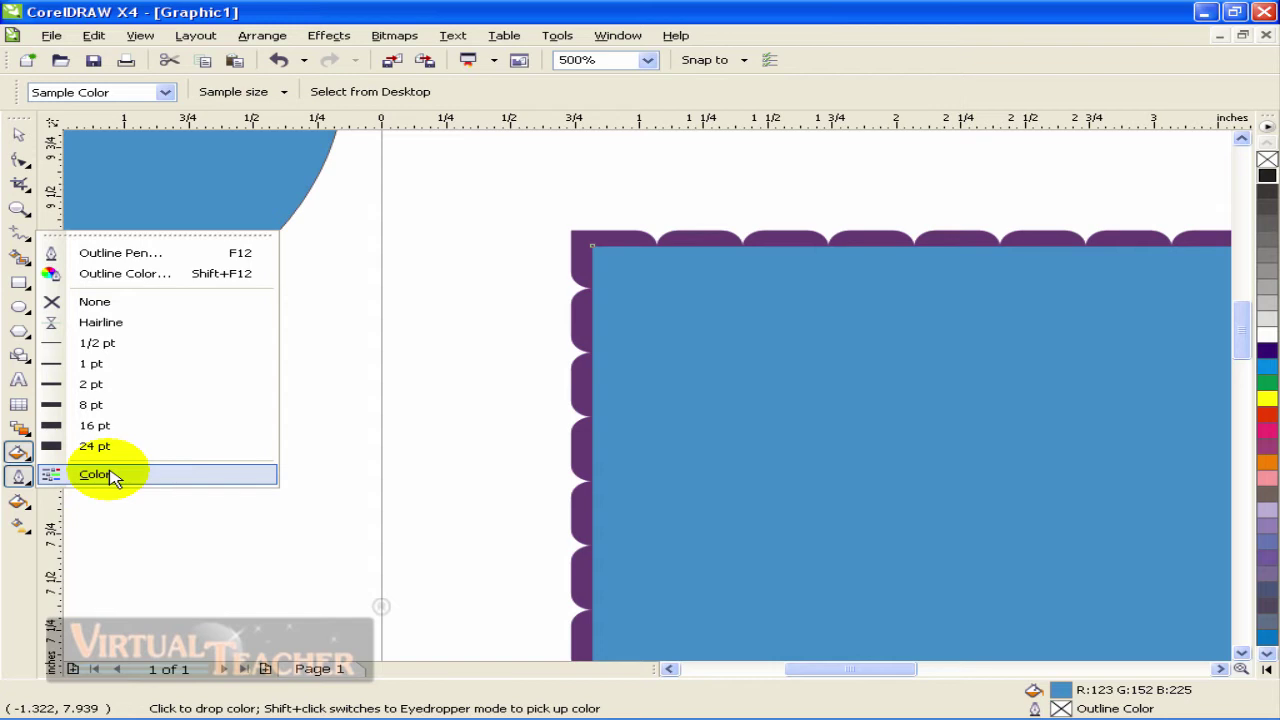
Open the Color docker, nudge the rectangle up-left, and mix cyan C66
click(112, 476)
click(775, 247)
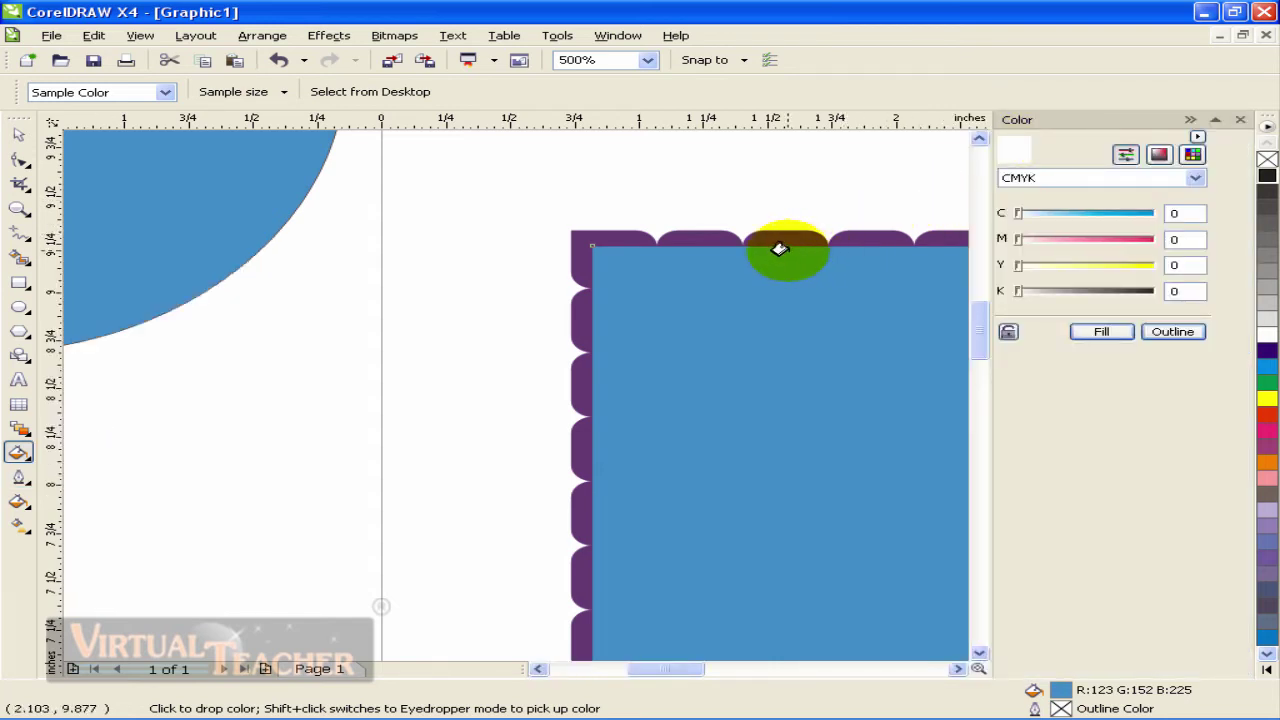
click(20, 133)
click(152, 174)
drag(820, 337, 638, 308)
mouse_move(1018, 213)
mouse_down()
mouse_move(1066, 214)
mouse_move(1022, 218)
mouse_up()
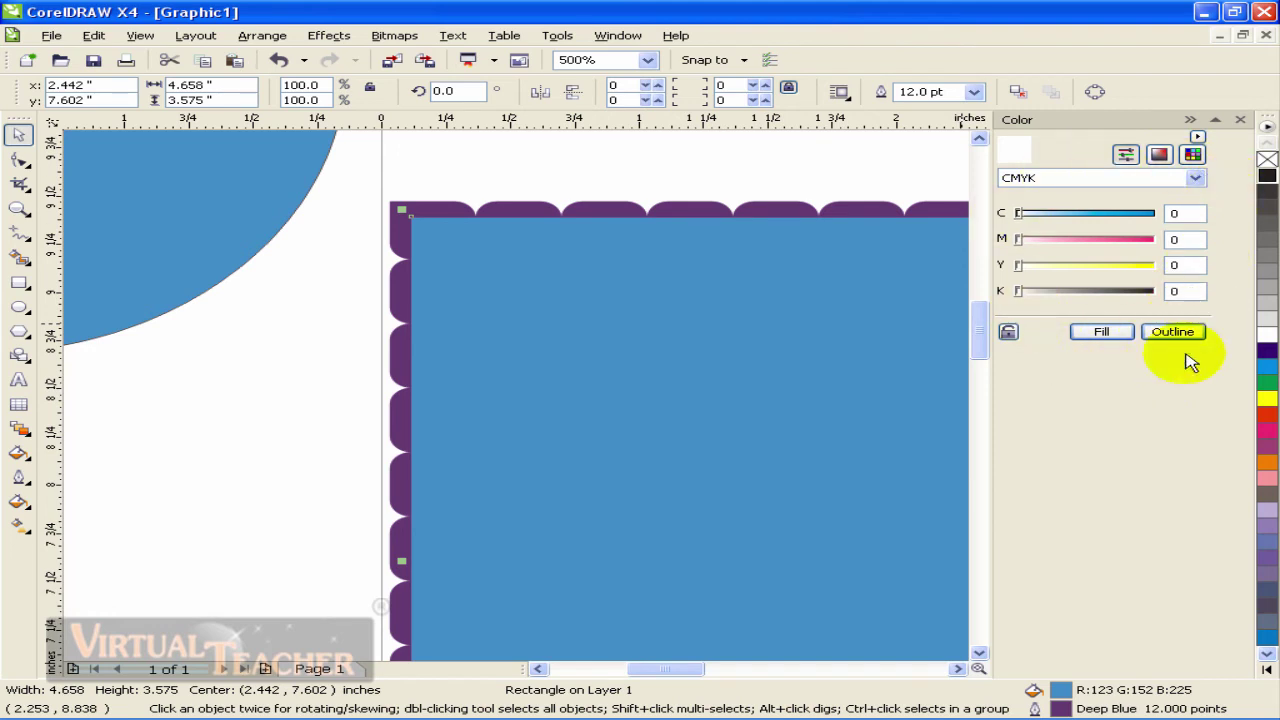
mouse_move(1018, 213)
mouse_down()
mouse_move(1127, 220)
mouse_move(1086, 220)
mouse_move(1107, 215)
mouse_up()
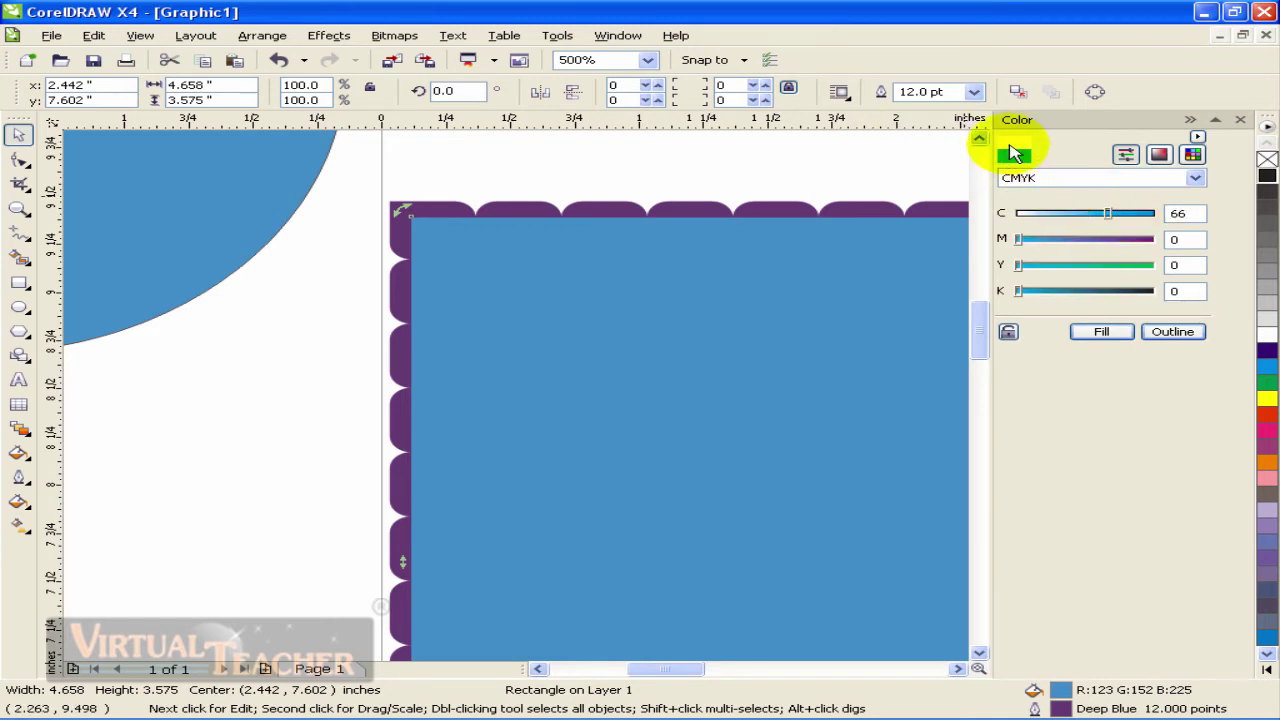
Fill the rectangle with the mixed cyan, then mix C100 M40 Y4 K0
click(1016, 152)
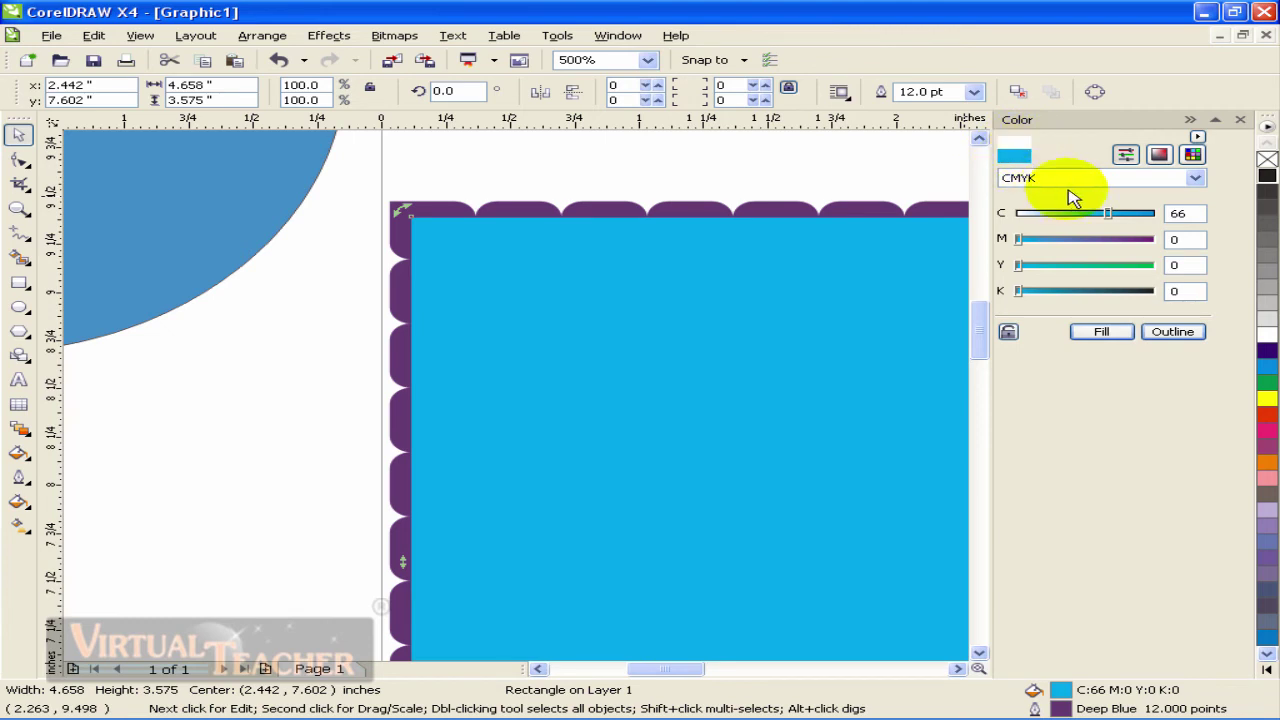
drag(1107, 214, 1155, 218)
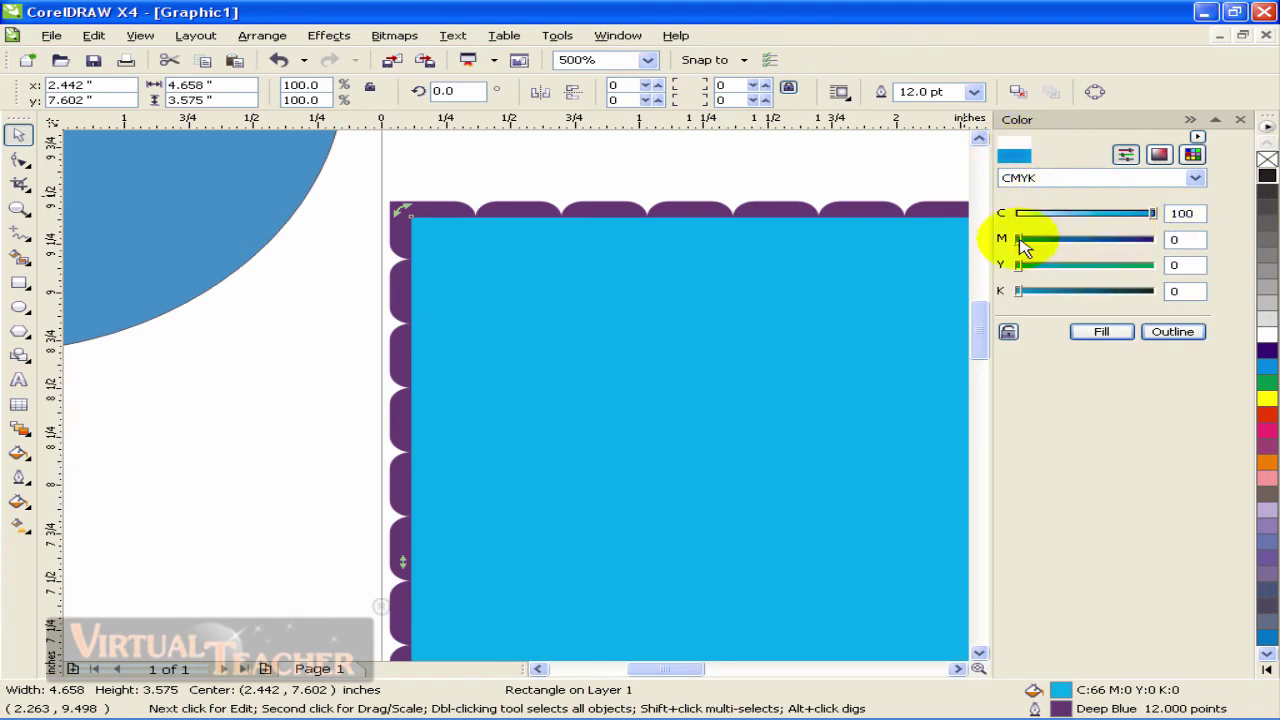
mouse_move(1023, 240)
mouse_down()
mouse_move(1063, 246)
mouse_move(1030, 248)
mouse_move(1047, 252)
mouse_up()
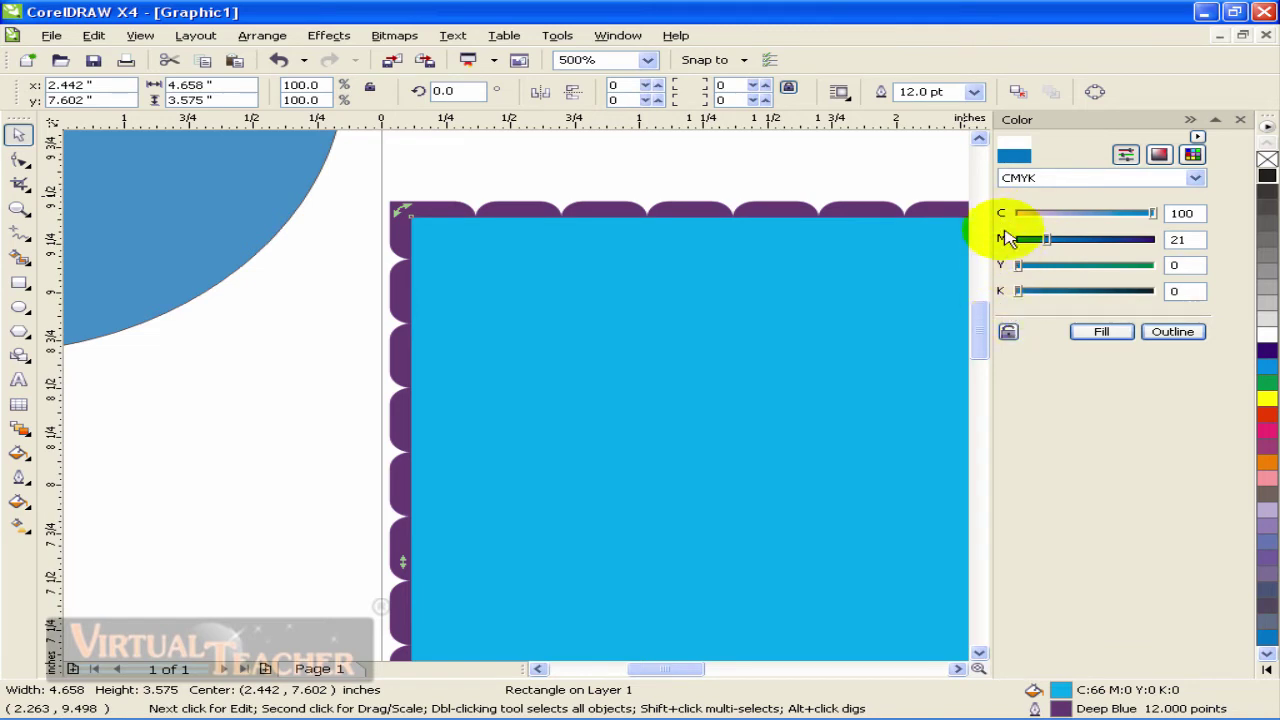
mouse_move(1058, 246)
mouse_down()
mouse_move(1100, 240)
mouse_move(1063, 240)
mouse_move(1030, 275)
mouse_up()
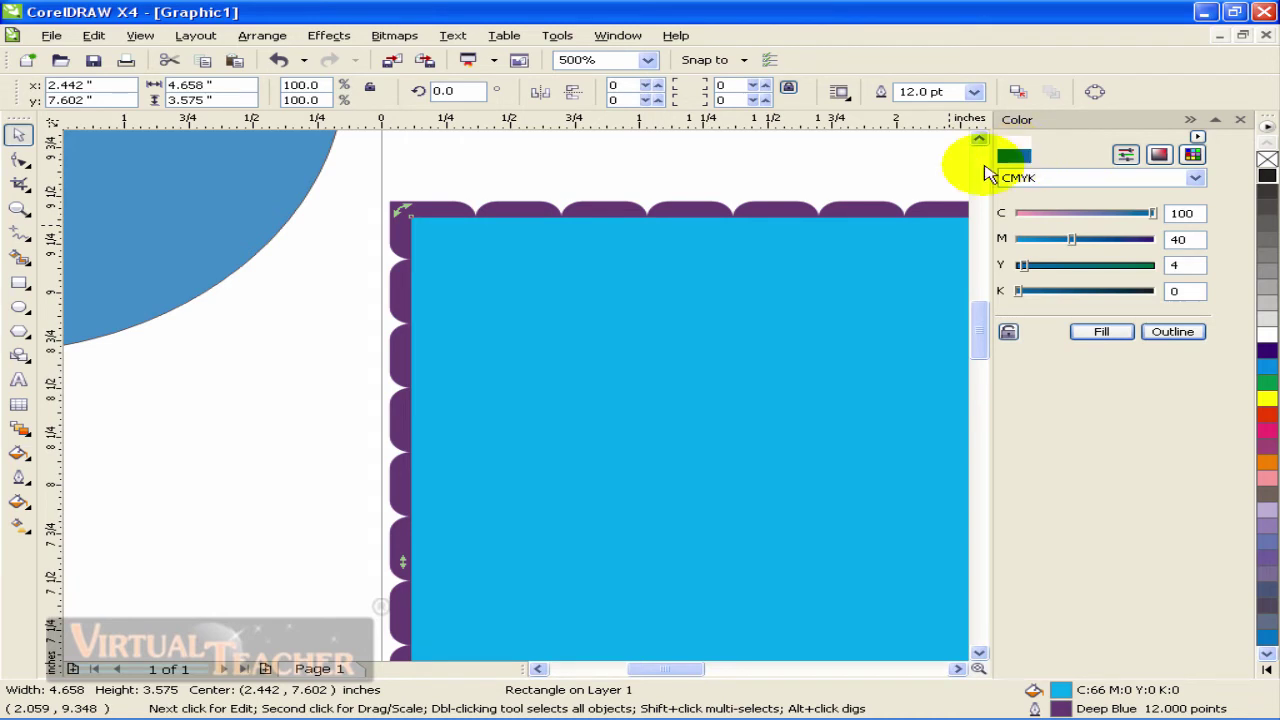
Apply the C100 M40 Y4 K0 blue as the rectangle's outline colour
drag(1013, 165, 713, 350)
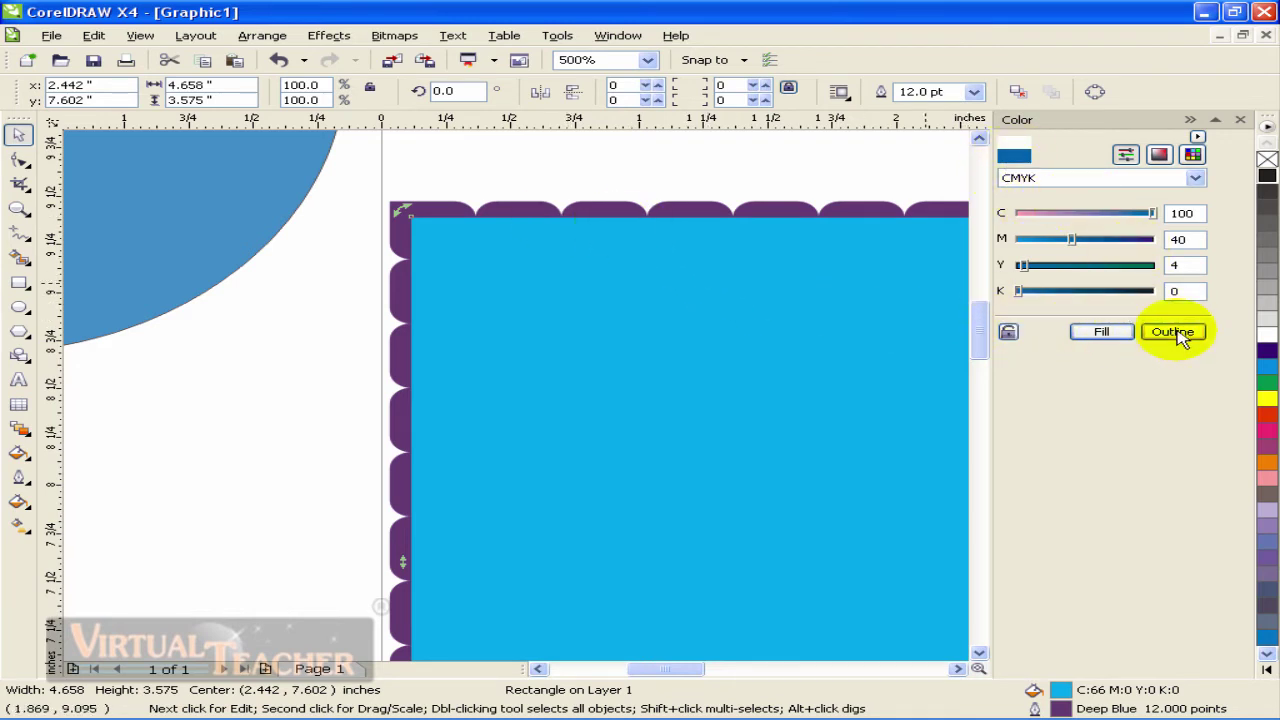
click(591, 330)
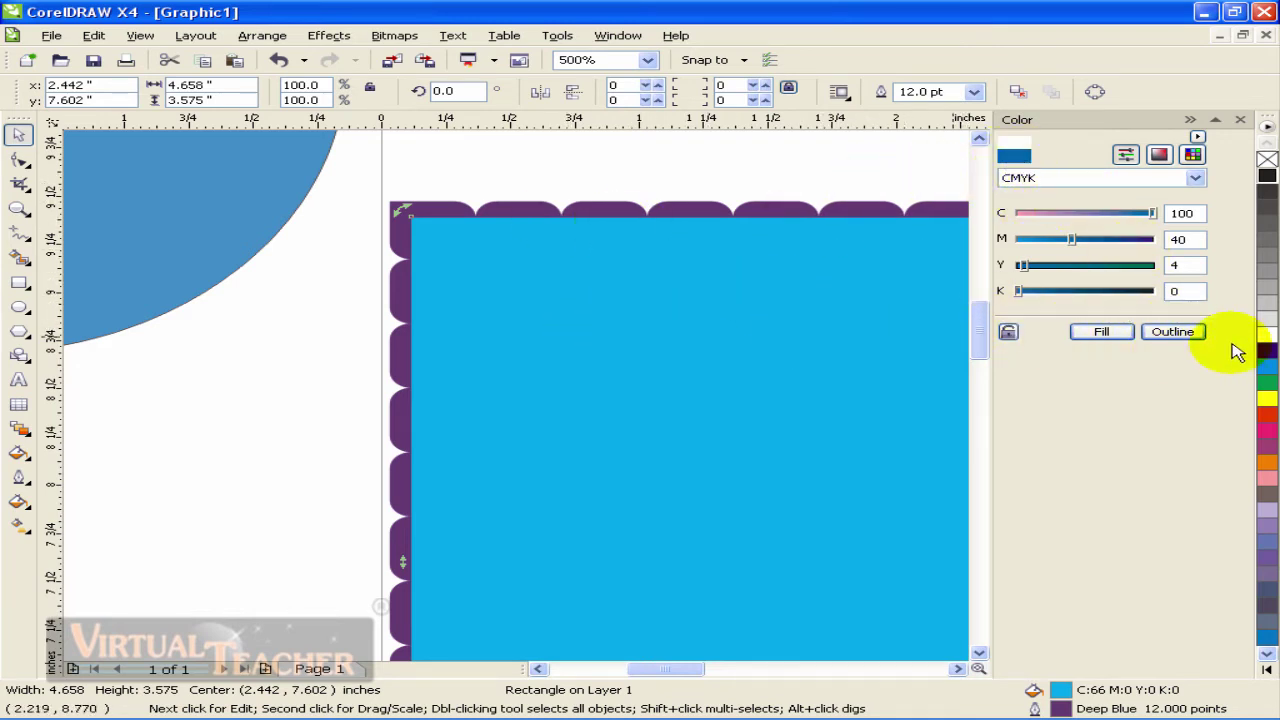
click(1183, 336)
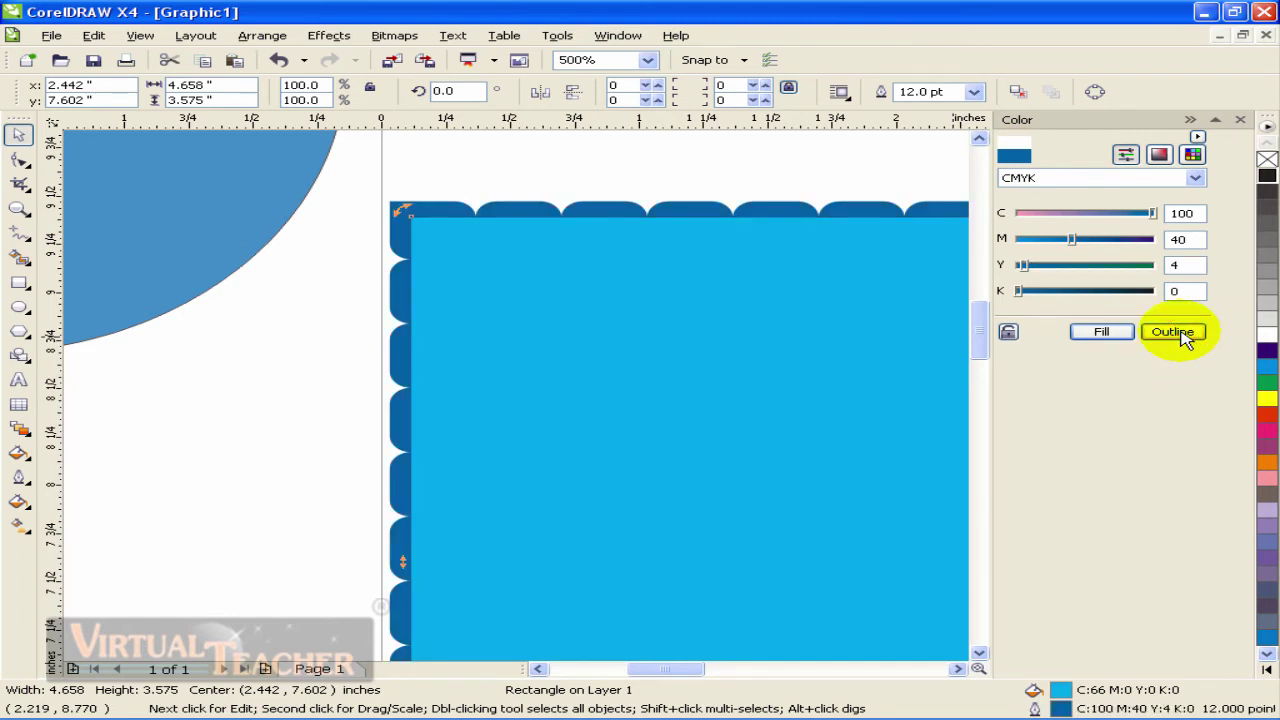
click(795, 293)
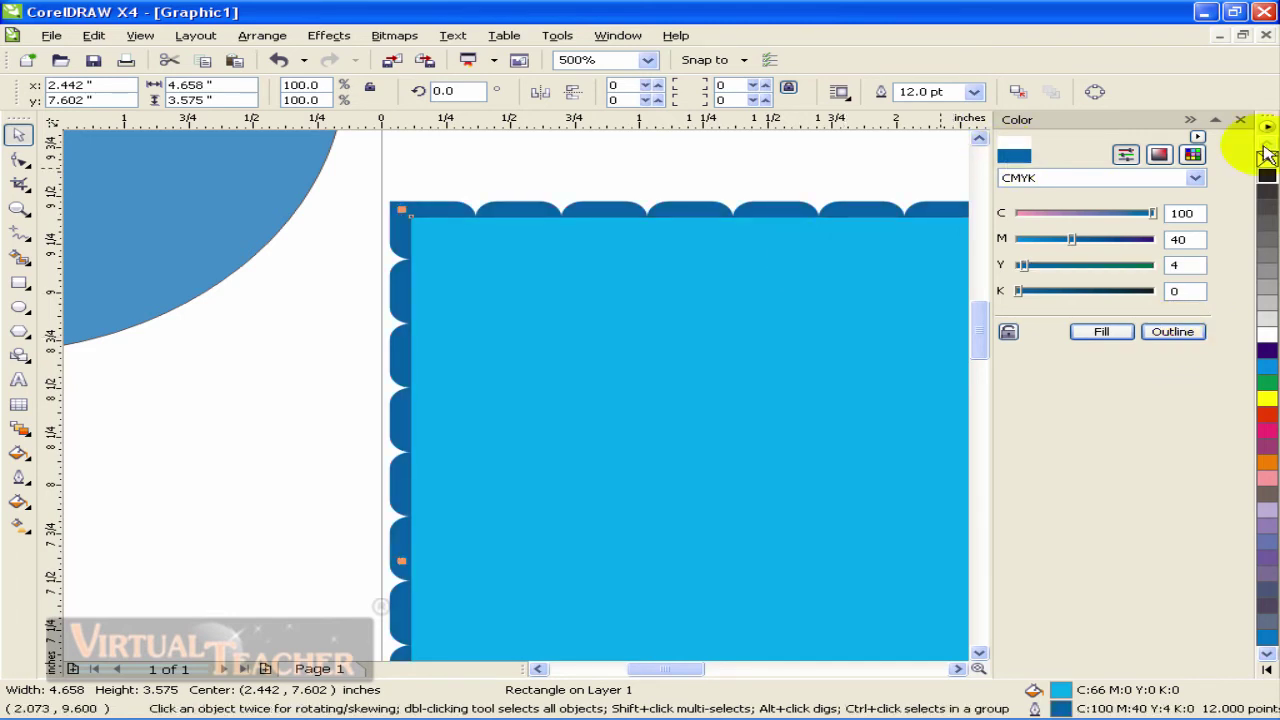
click(1197, 138)
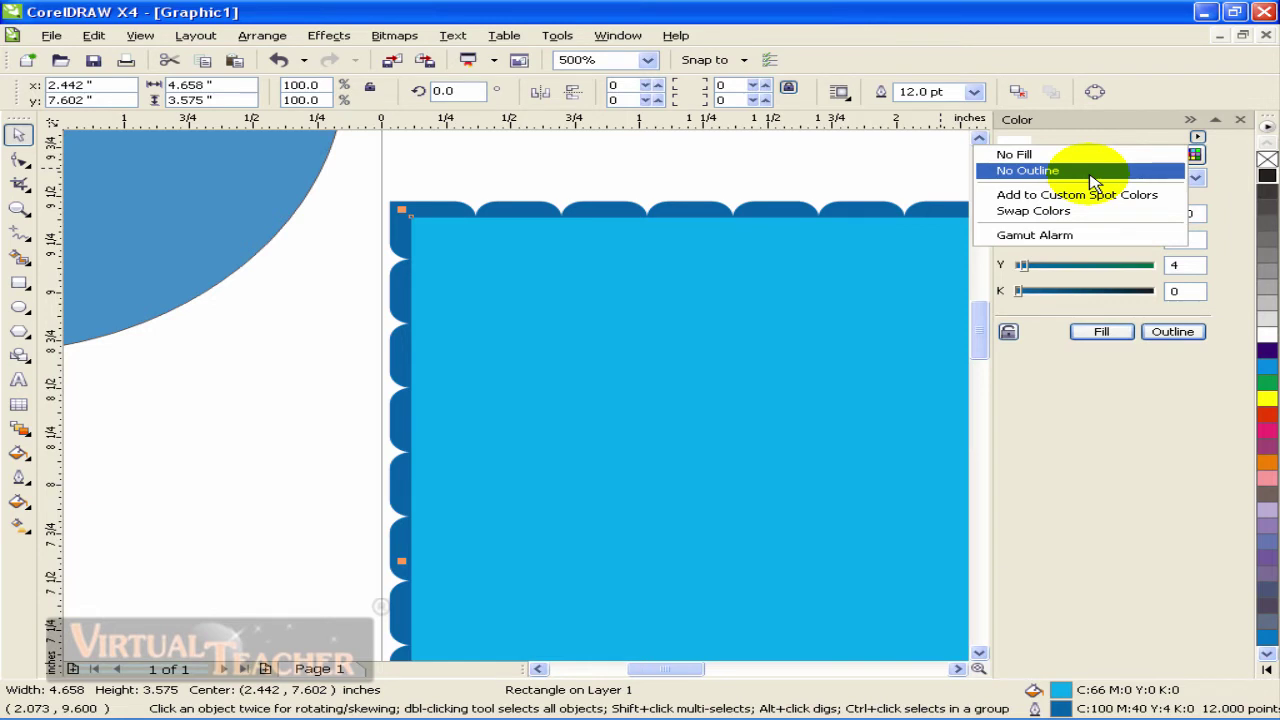
Dismiss the docker menu and Outline flyout unchanged, then reselect the scalloped rectangle
key(Escape)
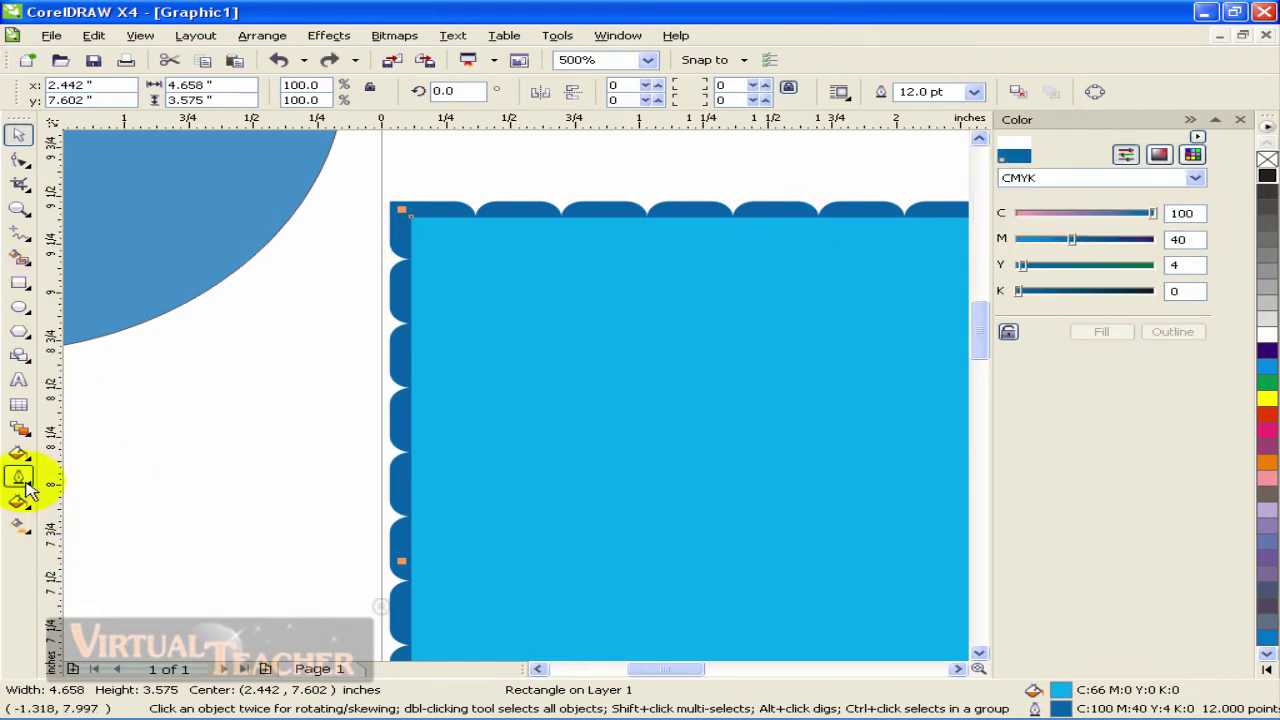
click(18, 476)
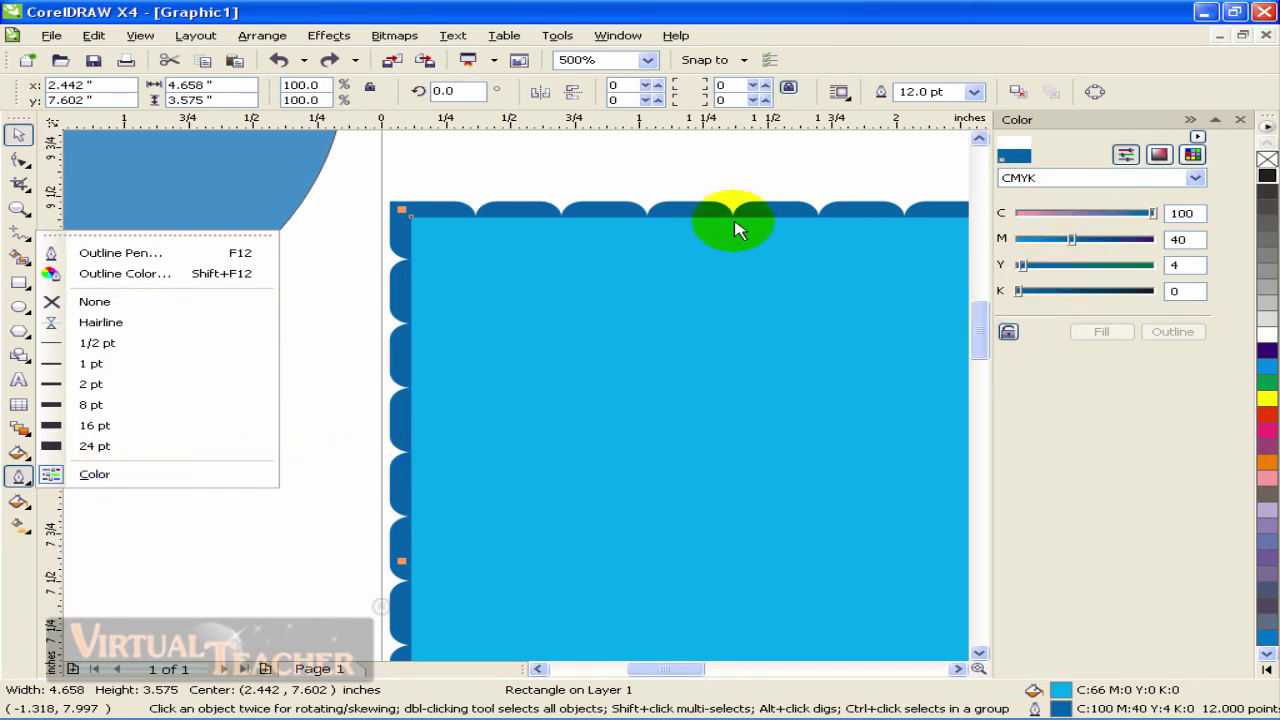
click(700, 212)
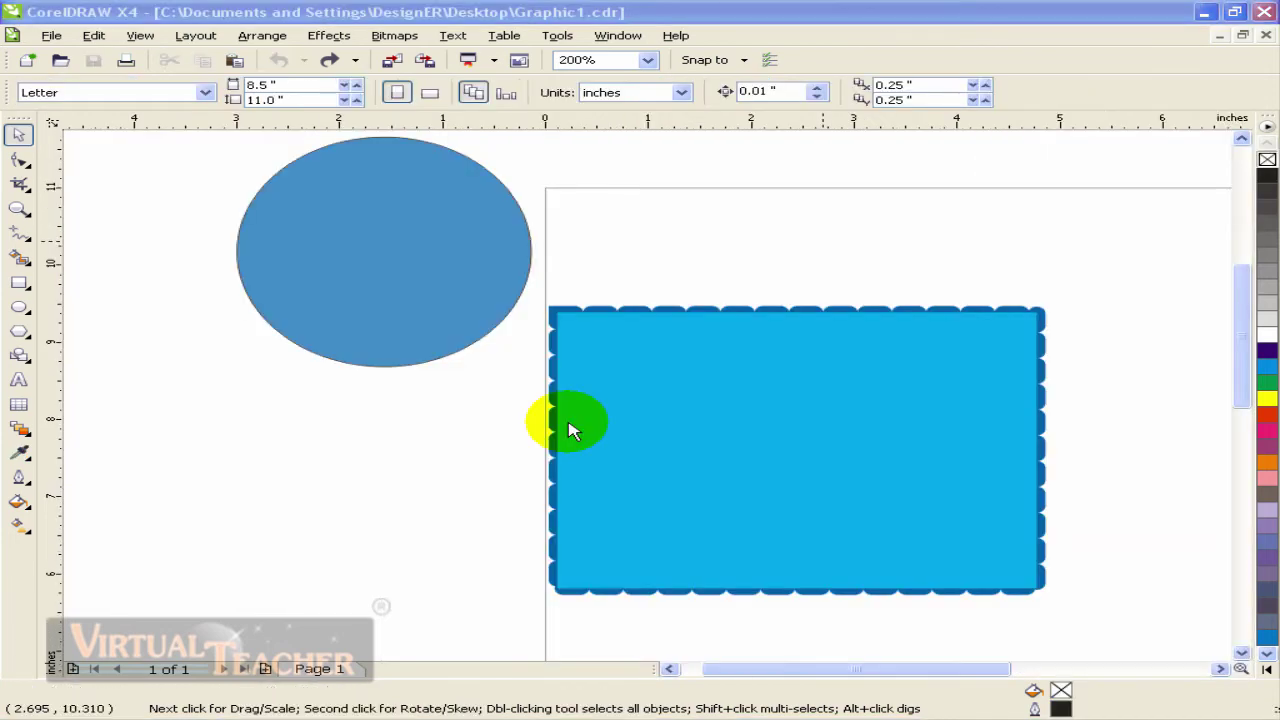
click(568, 430)
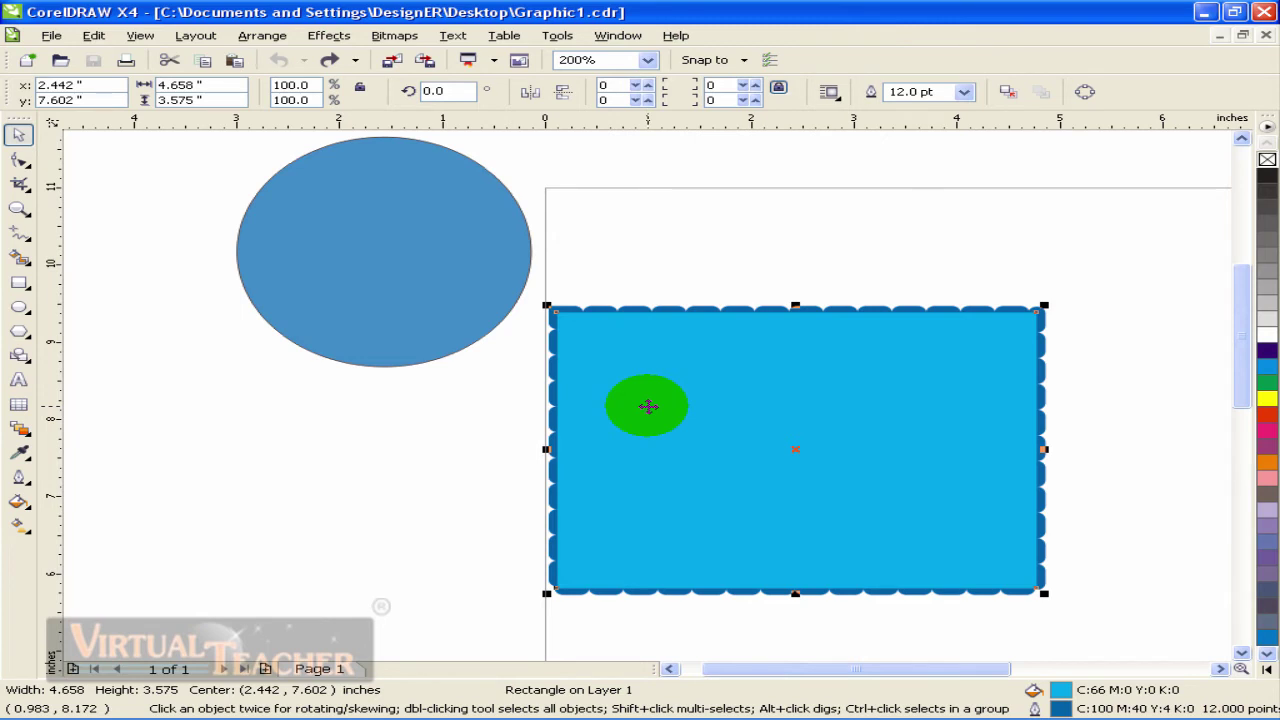
Drag the scalloped rectangle up and right so its centre sits at (2.625, 8.649) inches
drag(648, 406, 726, 346)
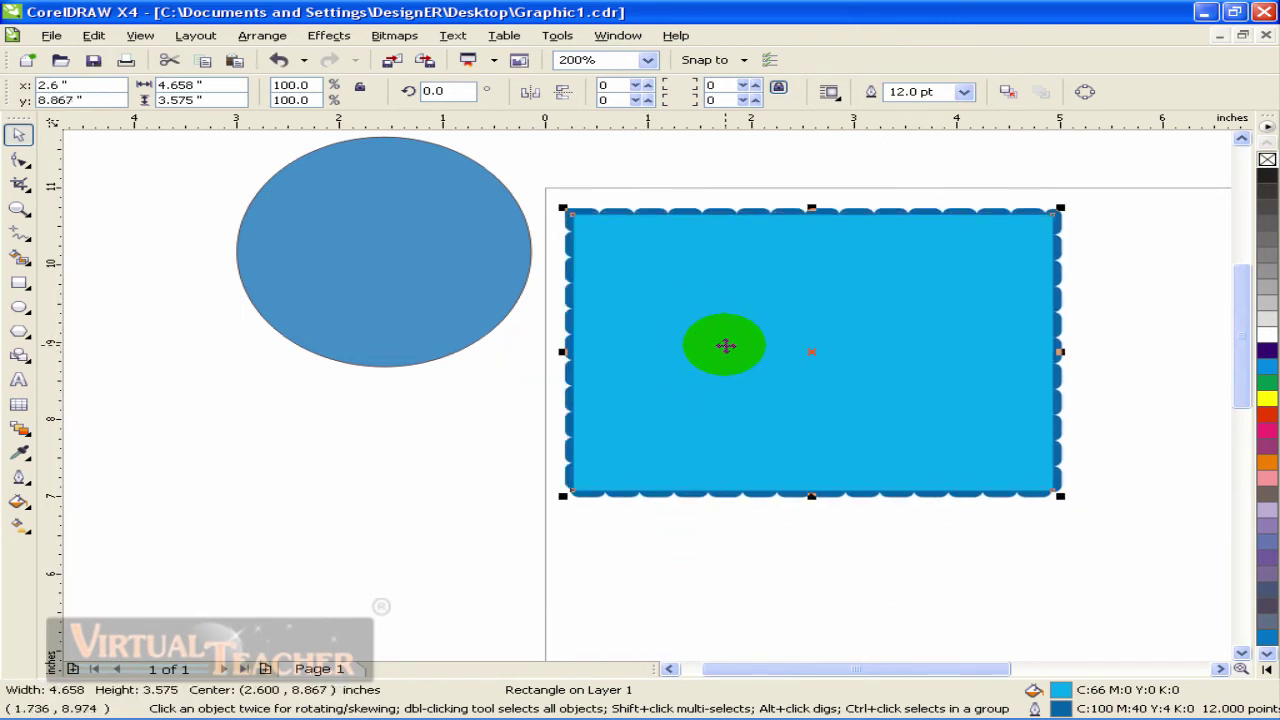
drag(726, 346, 726, 347)
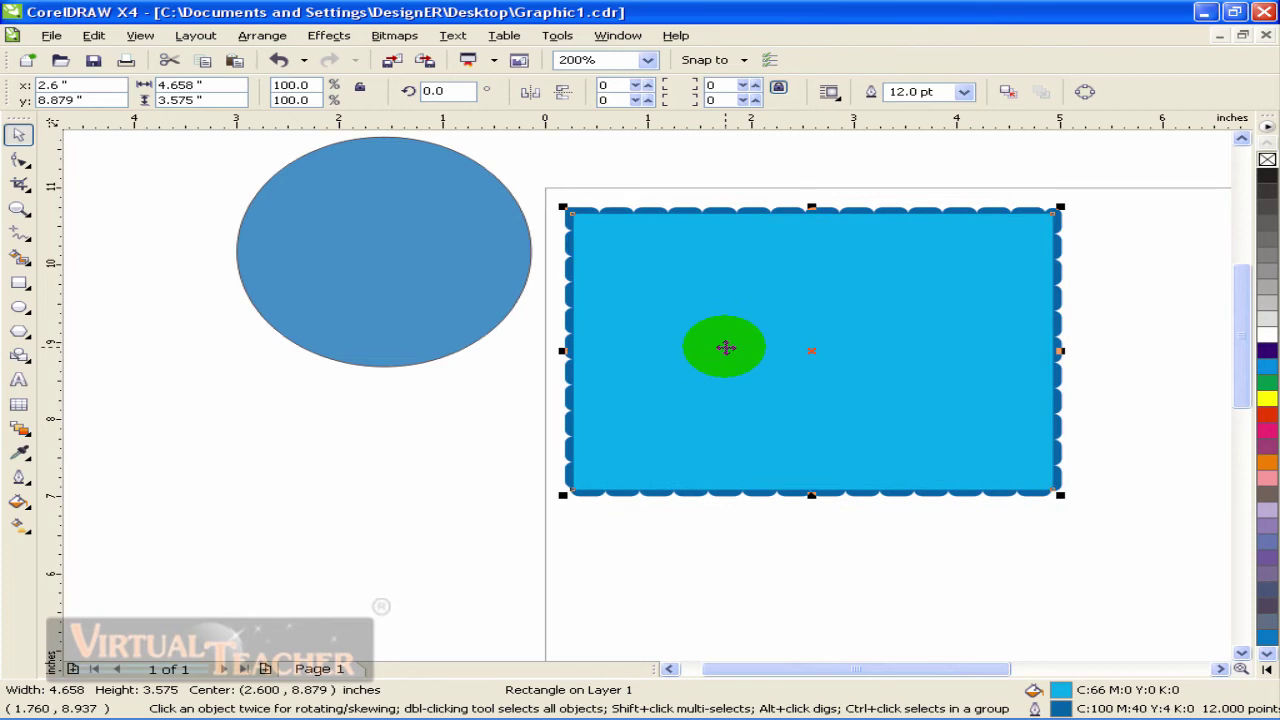
click(462, 432)
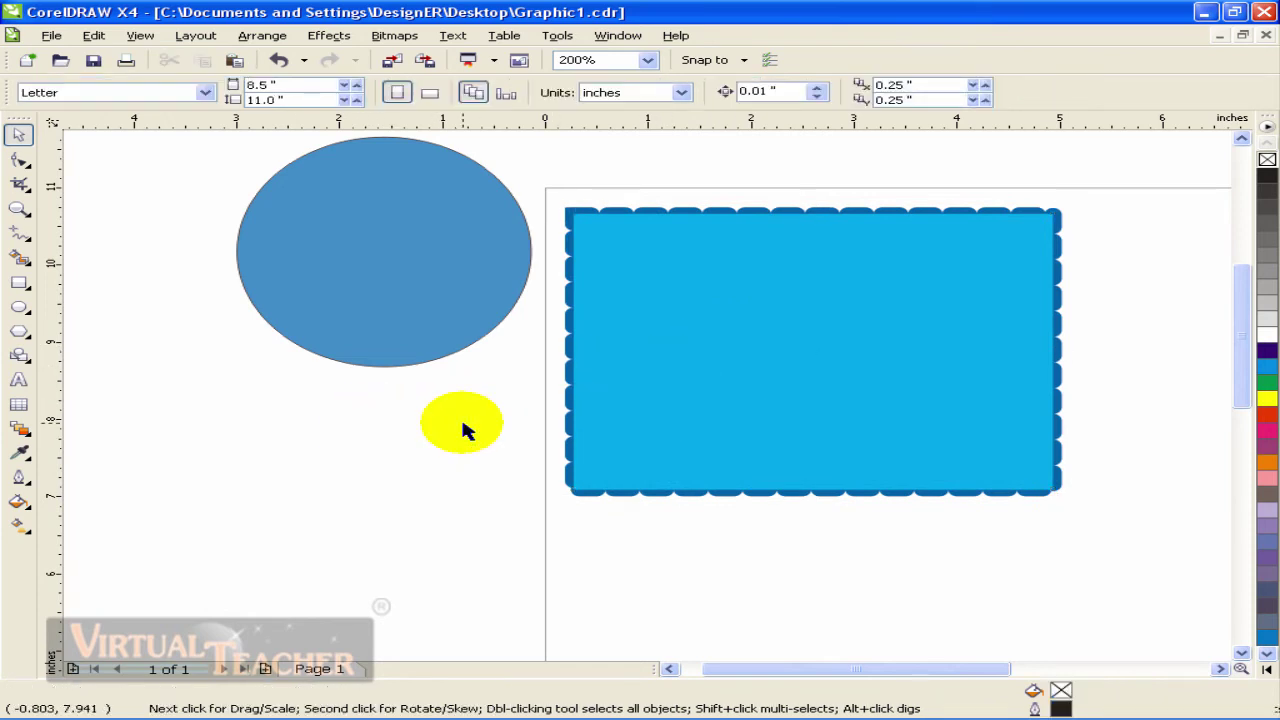
mouse_move(462, 432)
mouse_down()
mouse_move(645, 425)
mouse_move(601, 424)
mouse_up()
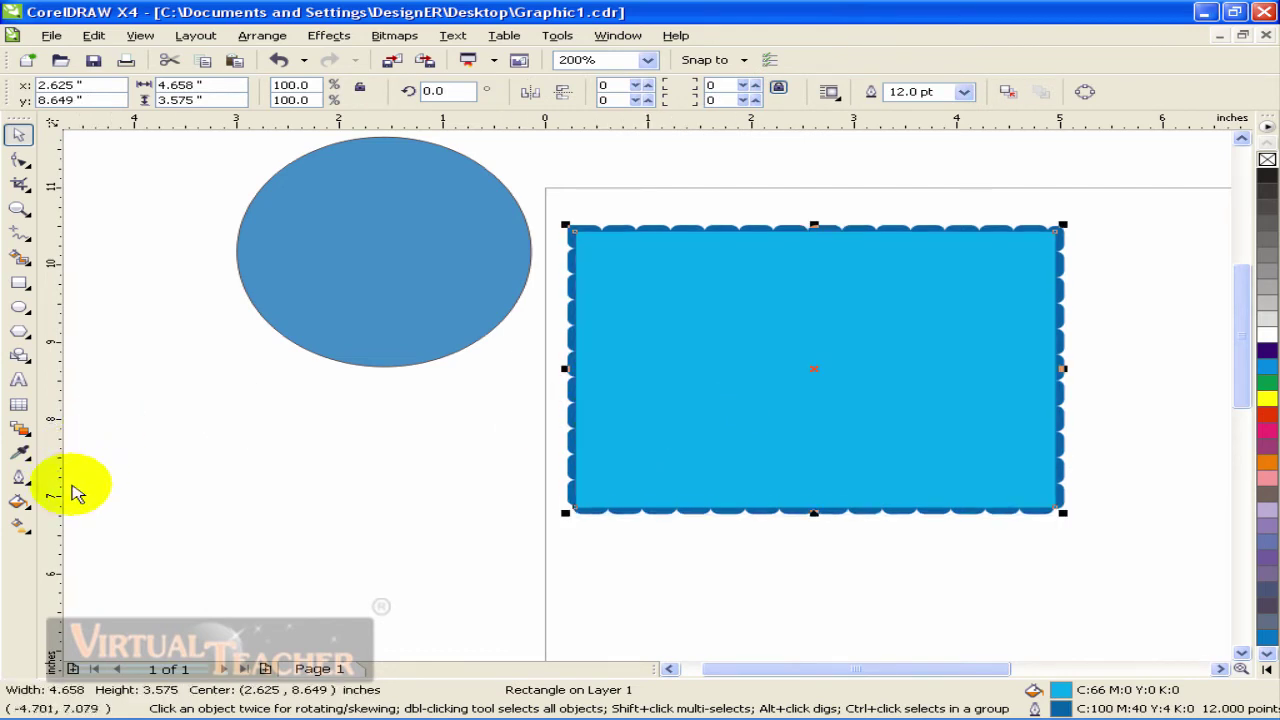
click(20, 502)
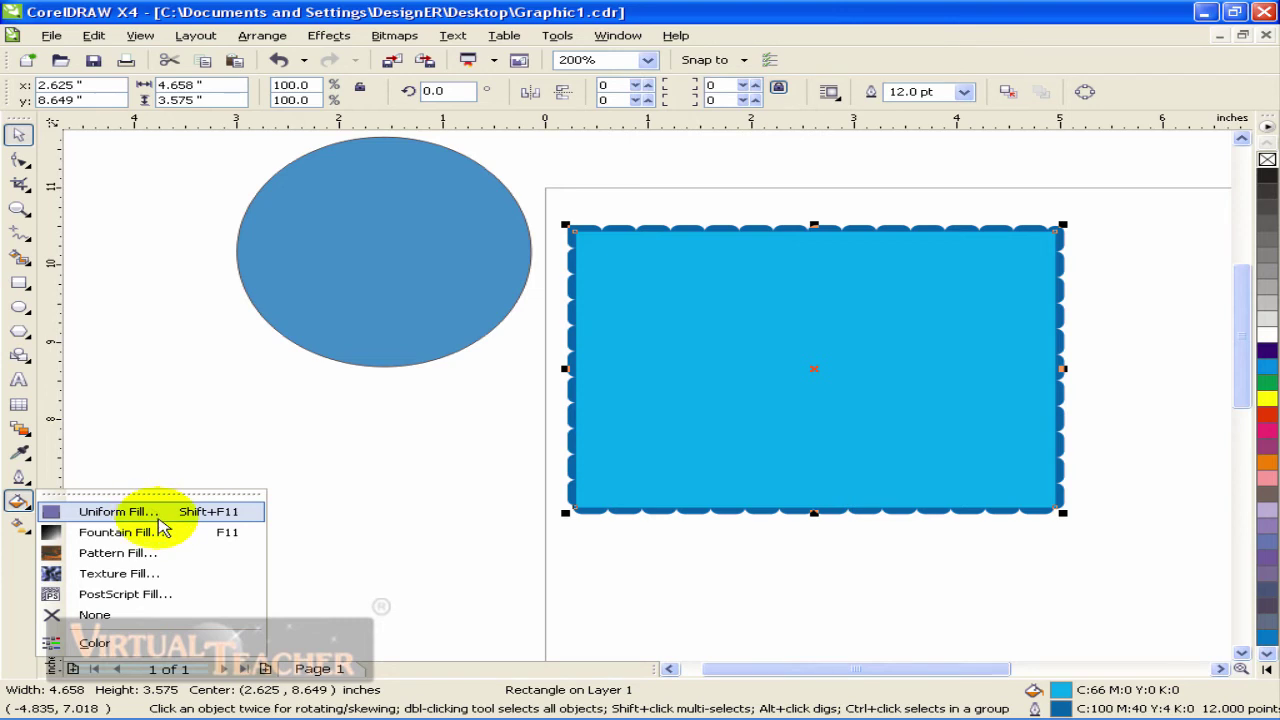
click(157, 522)
drag(115, 232, 311, 245)
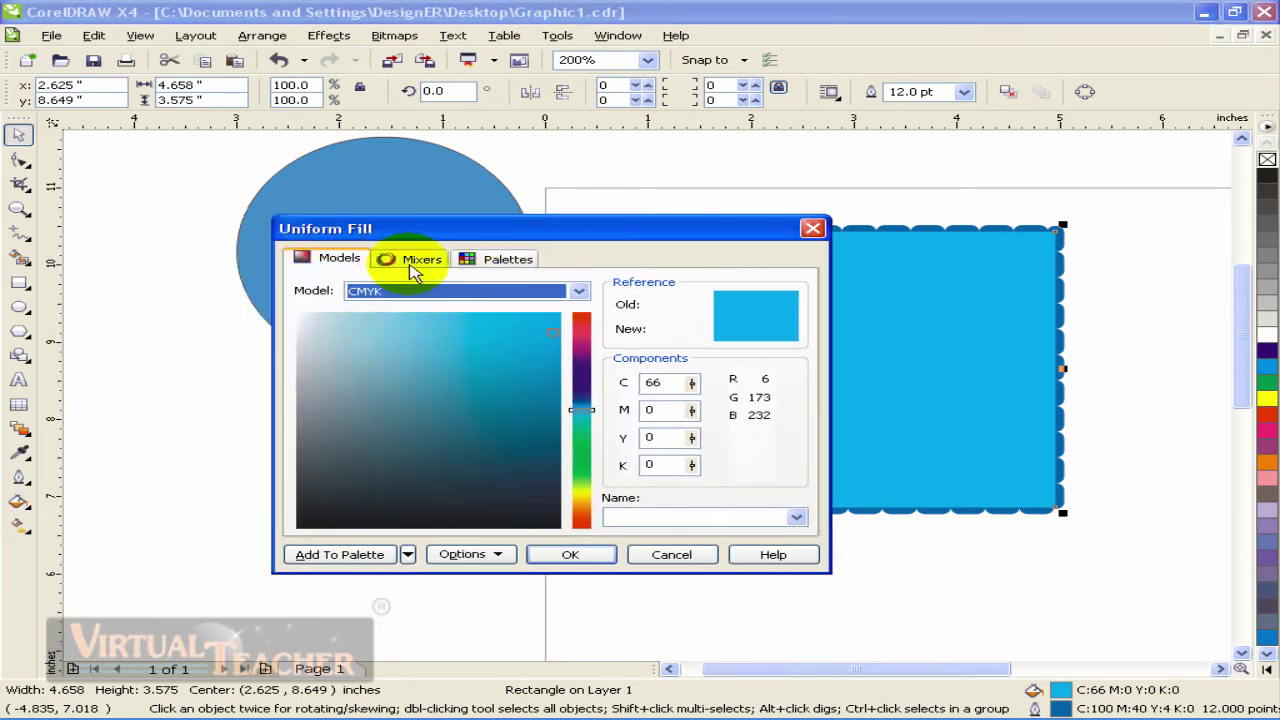
click(660, 556)
click(19, 502)
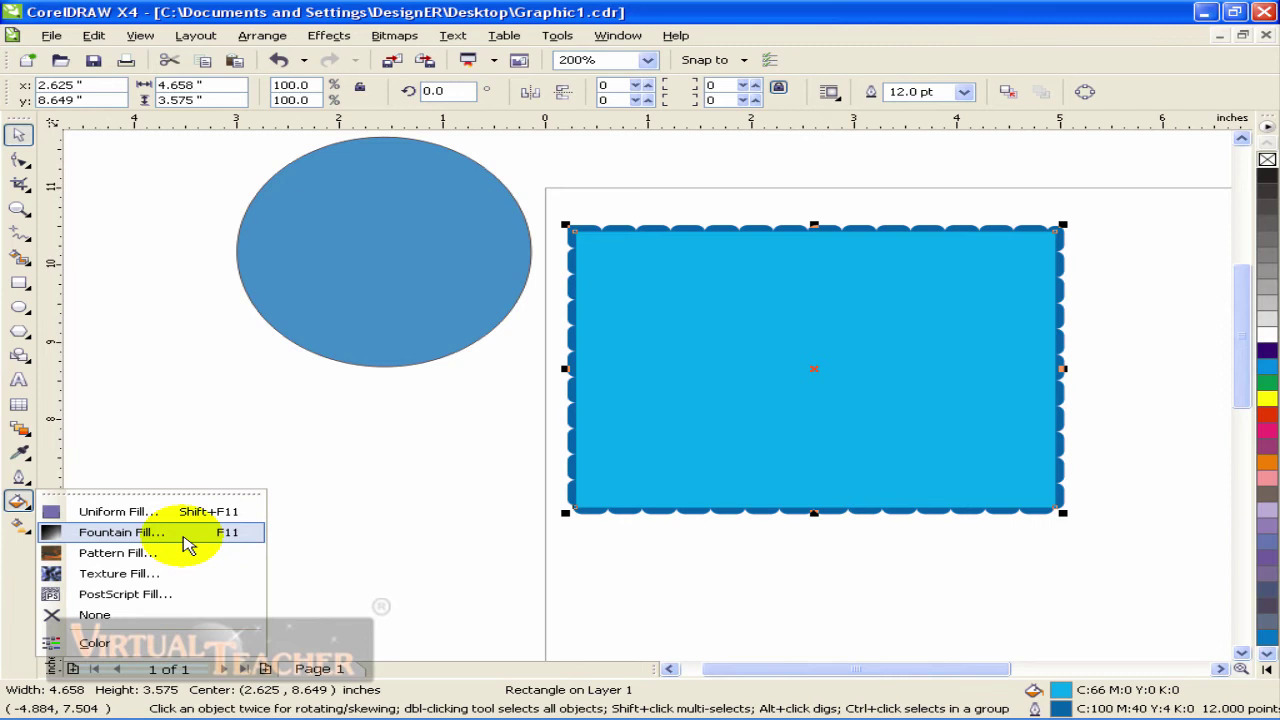
click(651, 411)
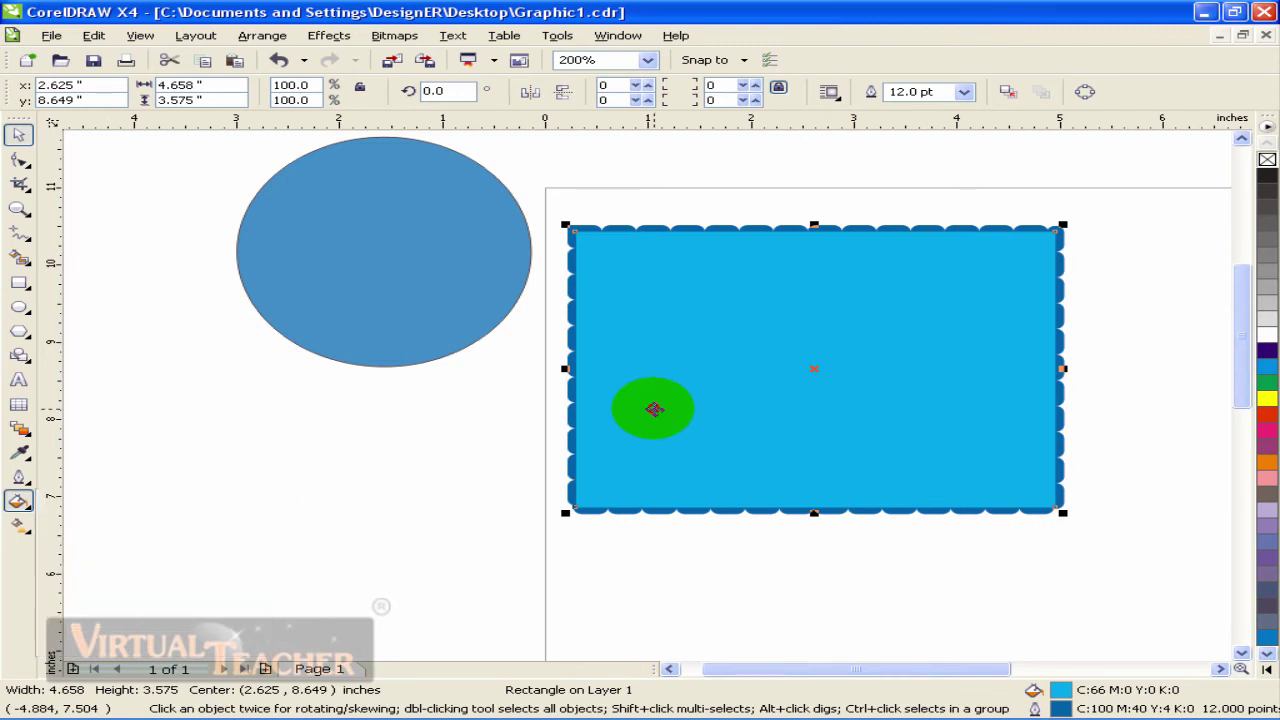
click(20, 502)
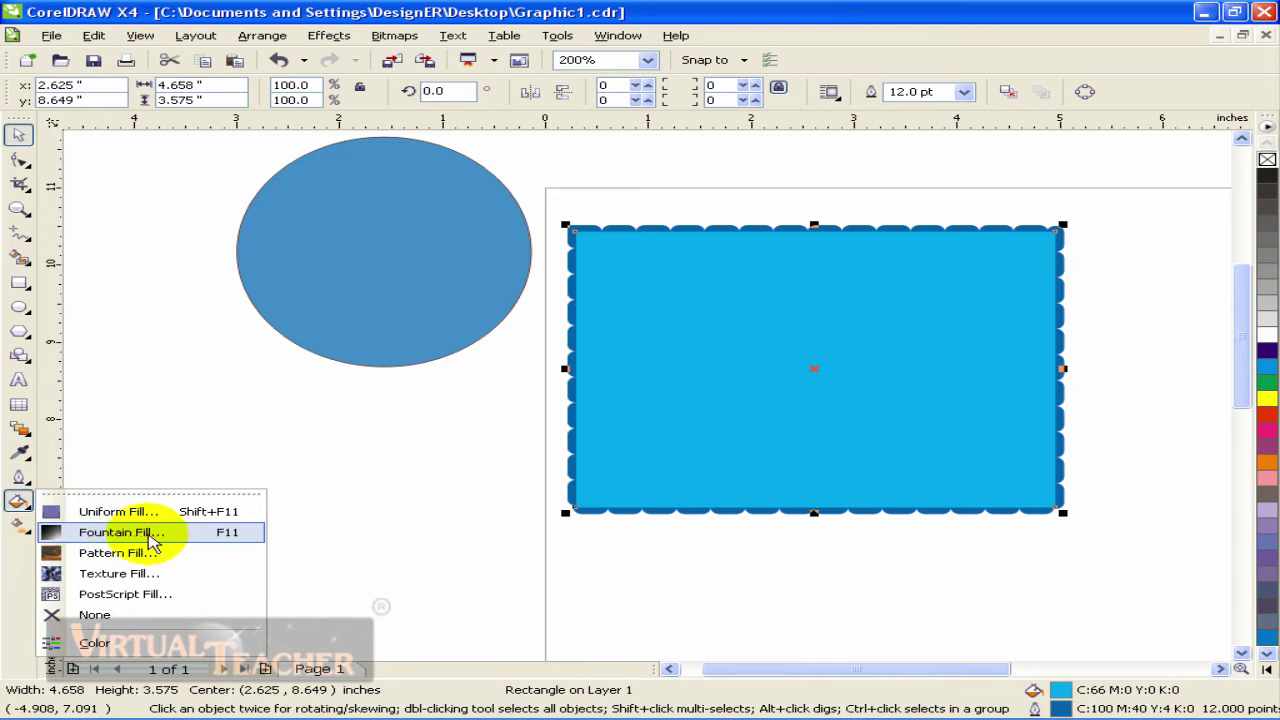
Open Fountain Fill and try the Radial and Square gradient types
click(148, 537)
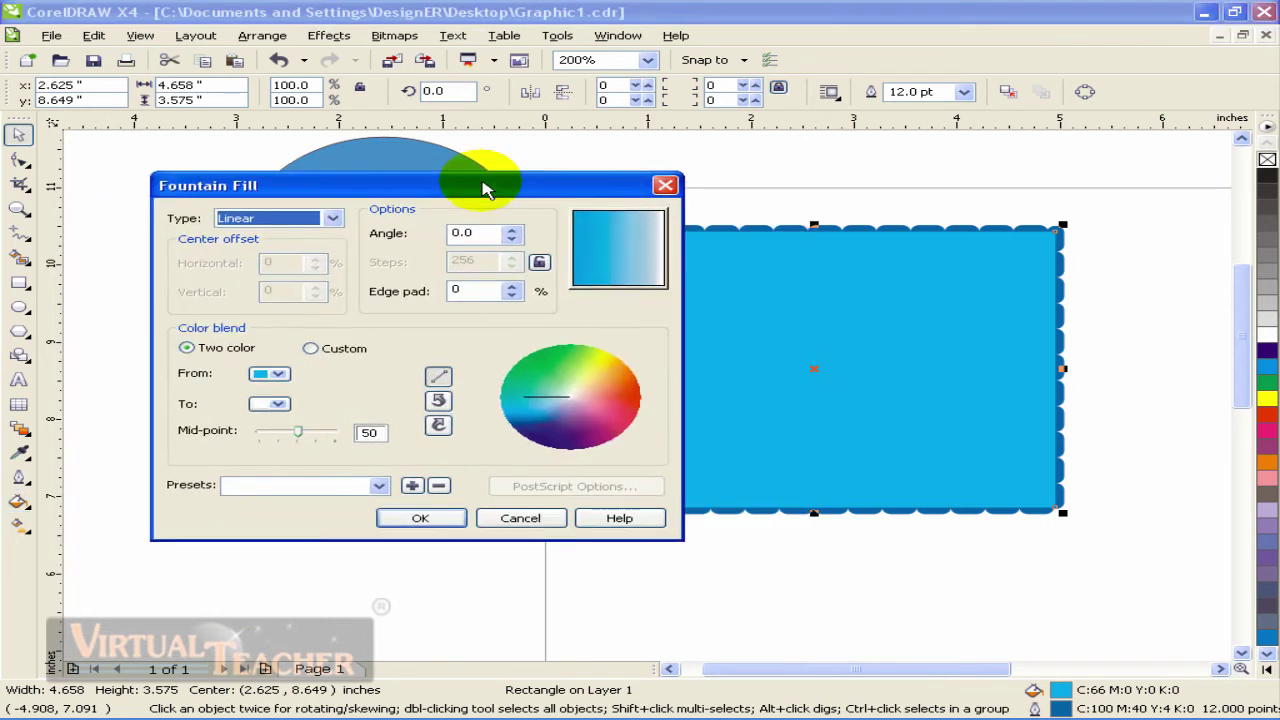
drag(483, 189, 457, 188)
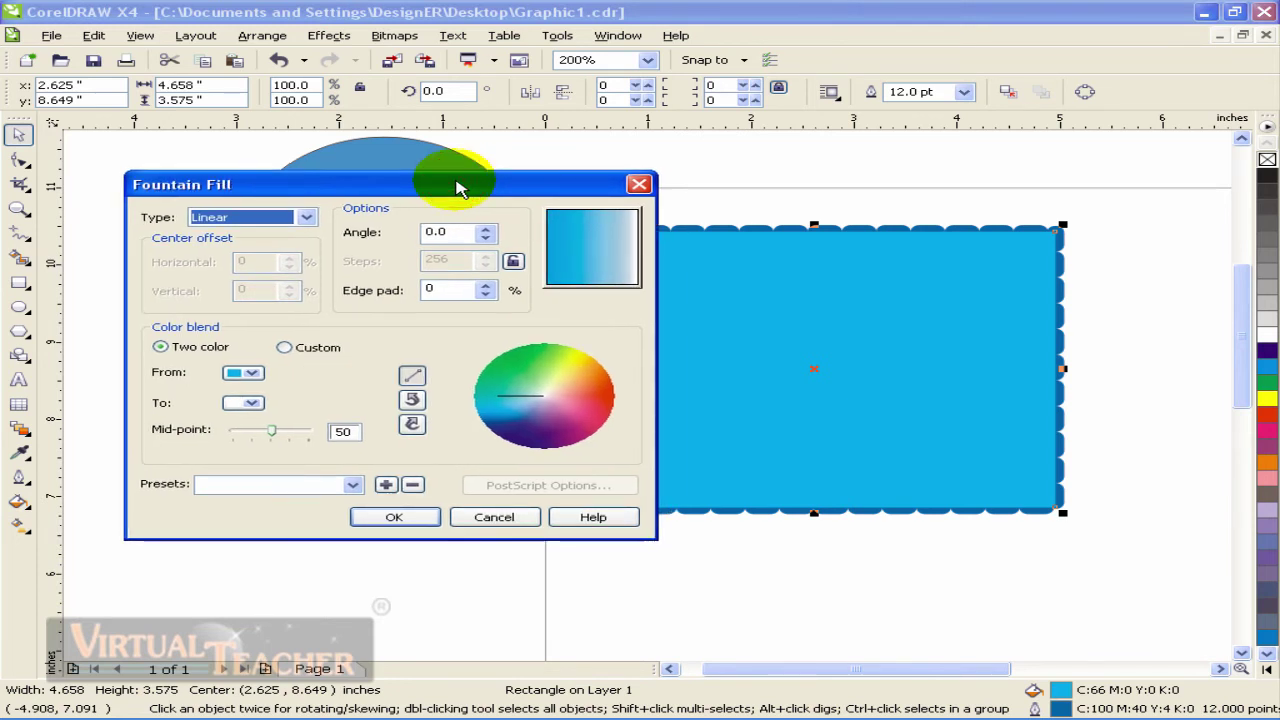
click(308, 219)
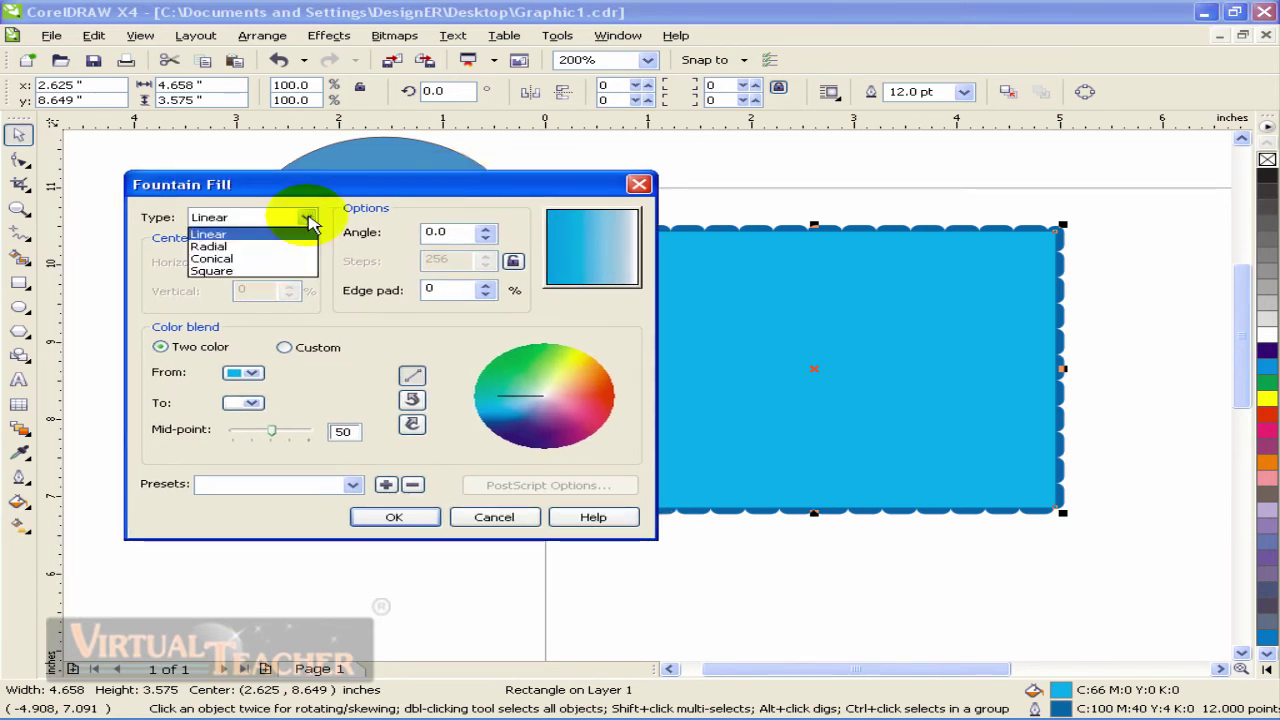
click(308, 220)
key(Down)
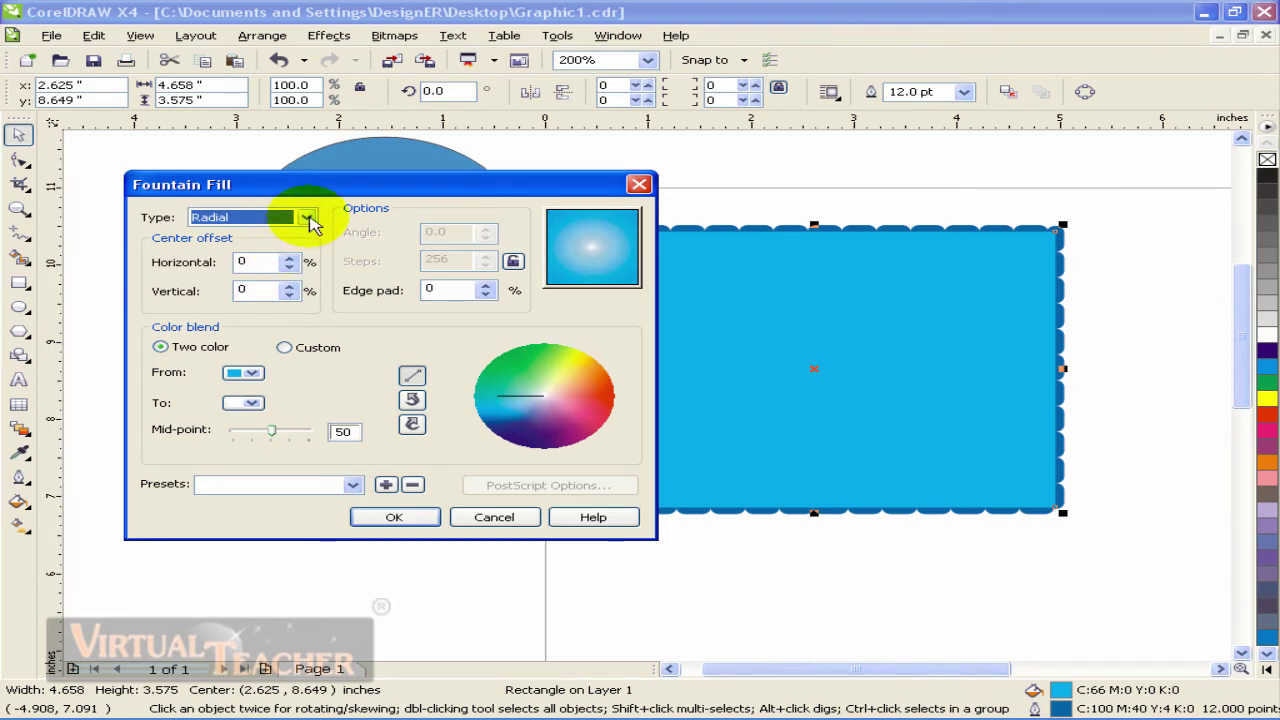
key(Down)
click(295, 219)
click(258, 268)
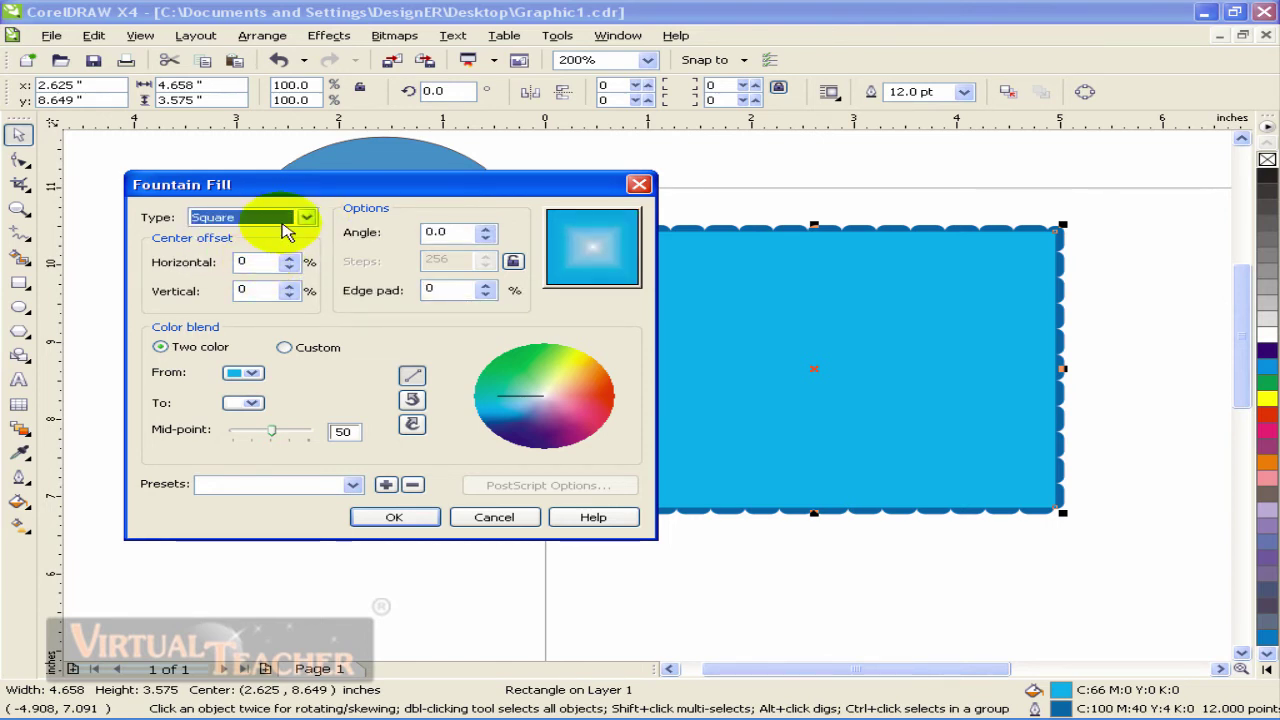
Offset the gradient centre and switch to Conical at 33% horizontal, 8% vertical
drag(598, 243, 595, 241)
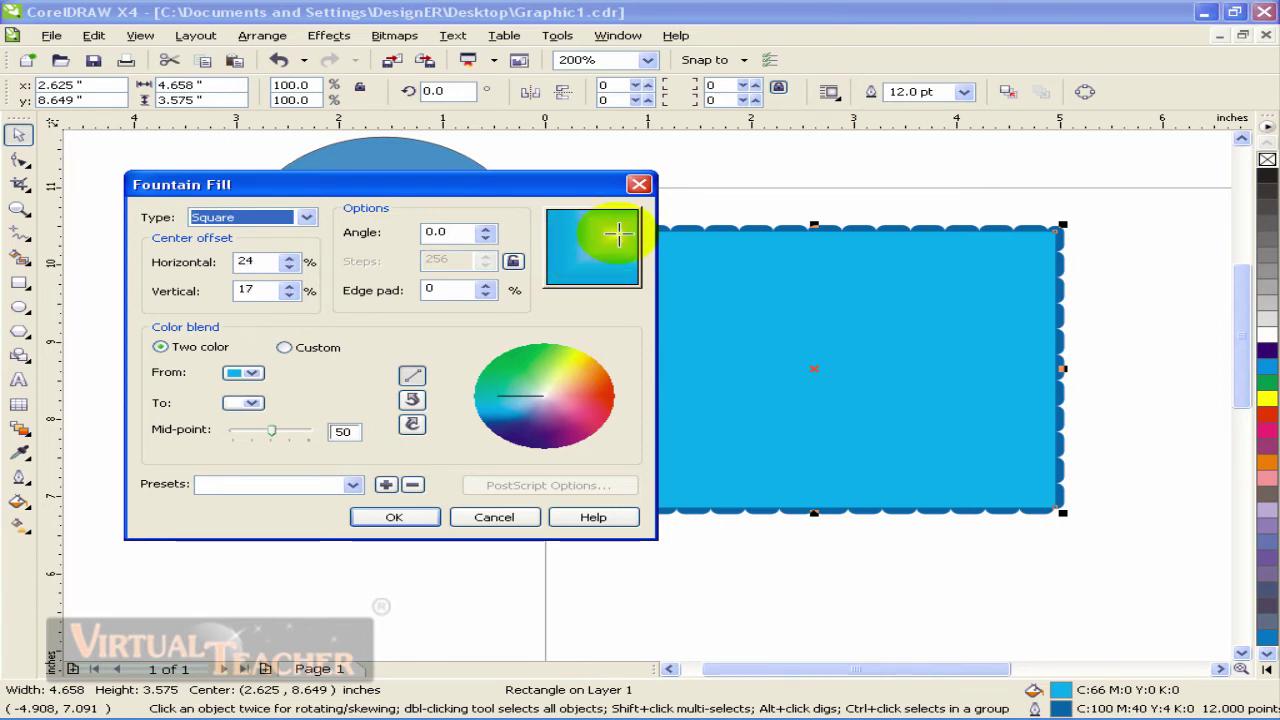
mouse_move(611, 250)
mouse_down()
mouse_move(634, 206)
mouse_move(585, 263)
mouse_move(583, 217)
mouse_move(599, 262)
mouse_move(559, 250)
mouse_move(594, 258)
mouse_move(560, 223)
mouse_move(543, 234)
mouse_move(634, 206)
mouse_move(559, 234)
mouse_move(525, 229)
mouse_up()
click(288, 217)
click(211, 258)
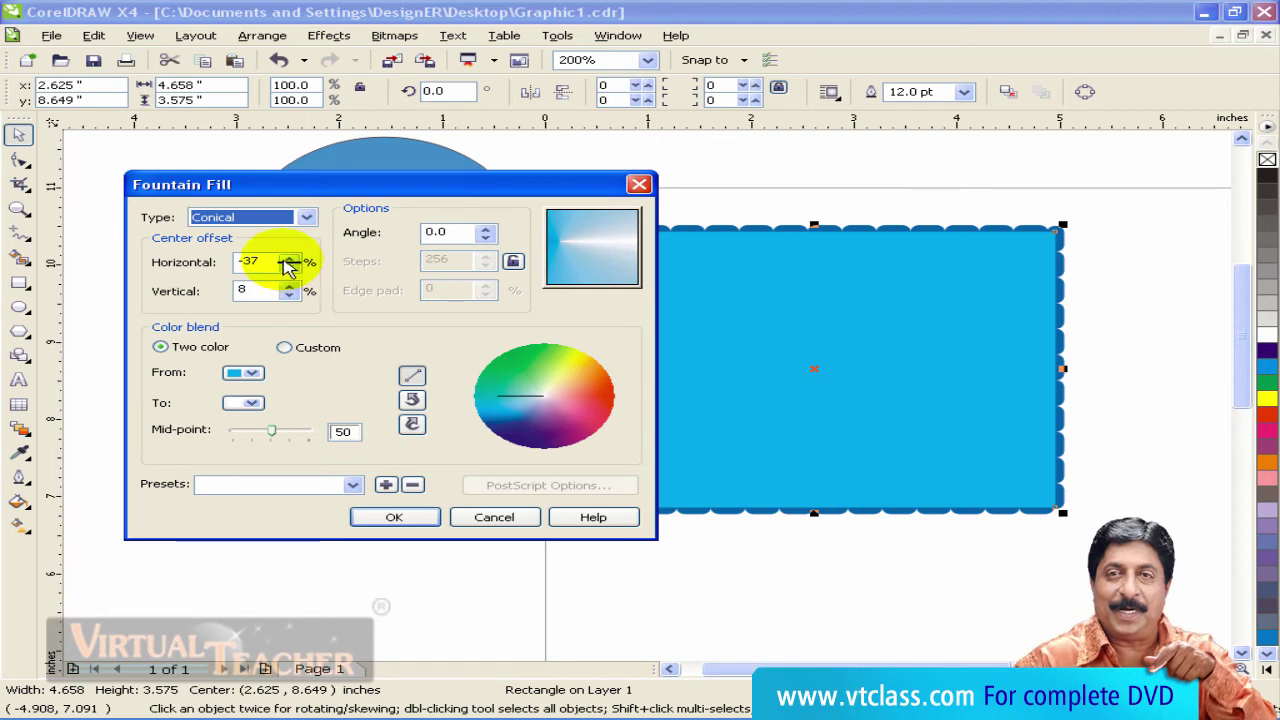
drag(287, 261, 292, 304)
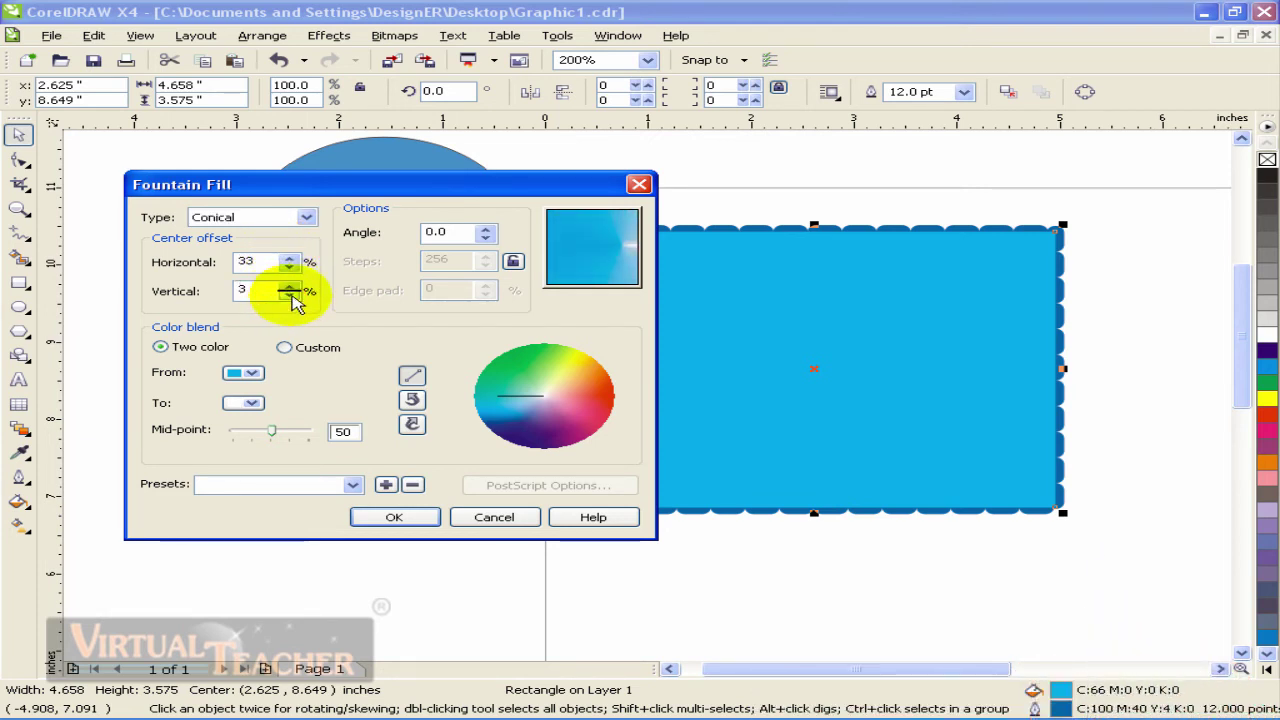
Toggle the colour blend between Two color and Custom, ending on Custom
click(284, 347)
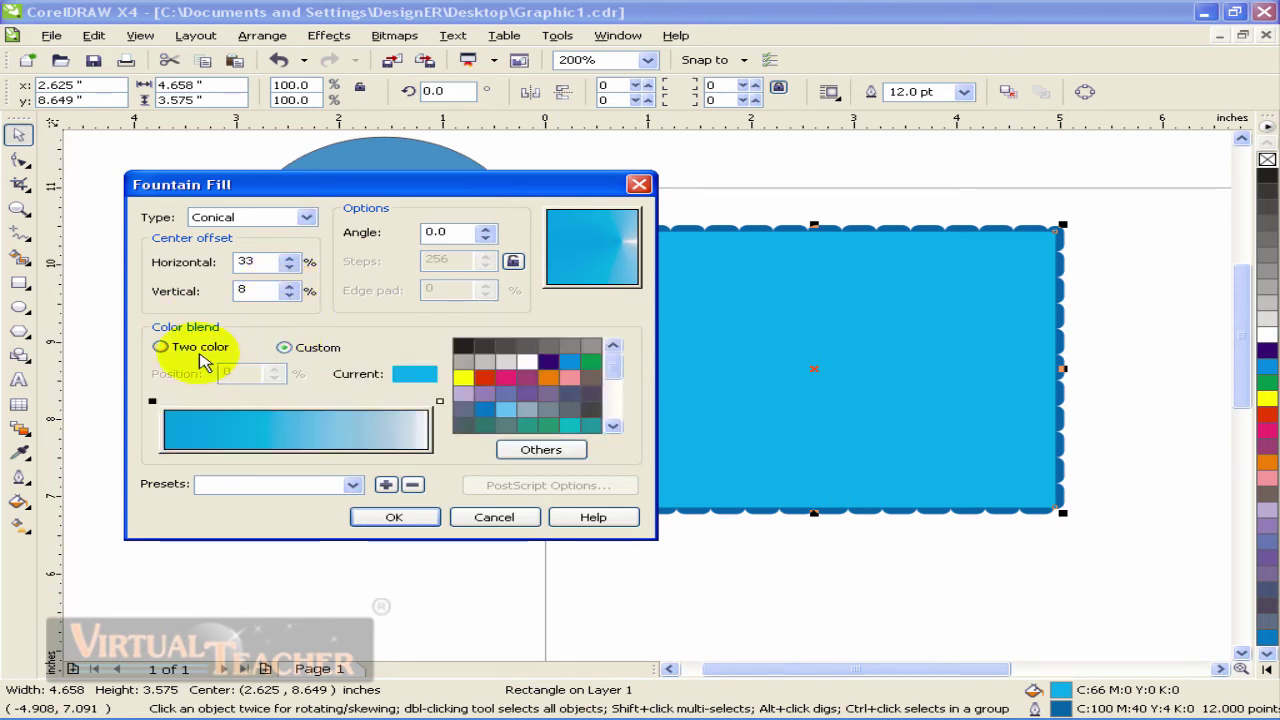
click(165, 347)
click(284, 347)
click(162, 347)
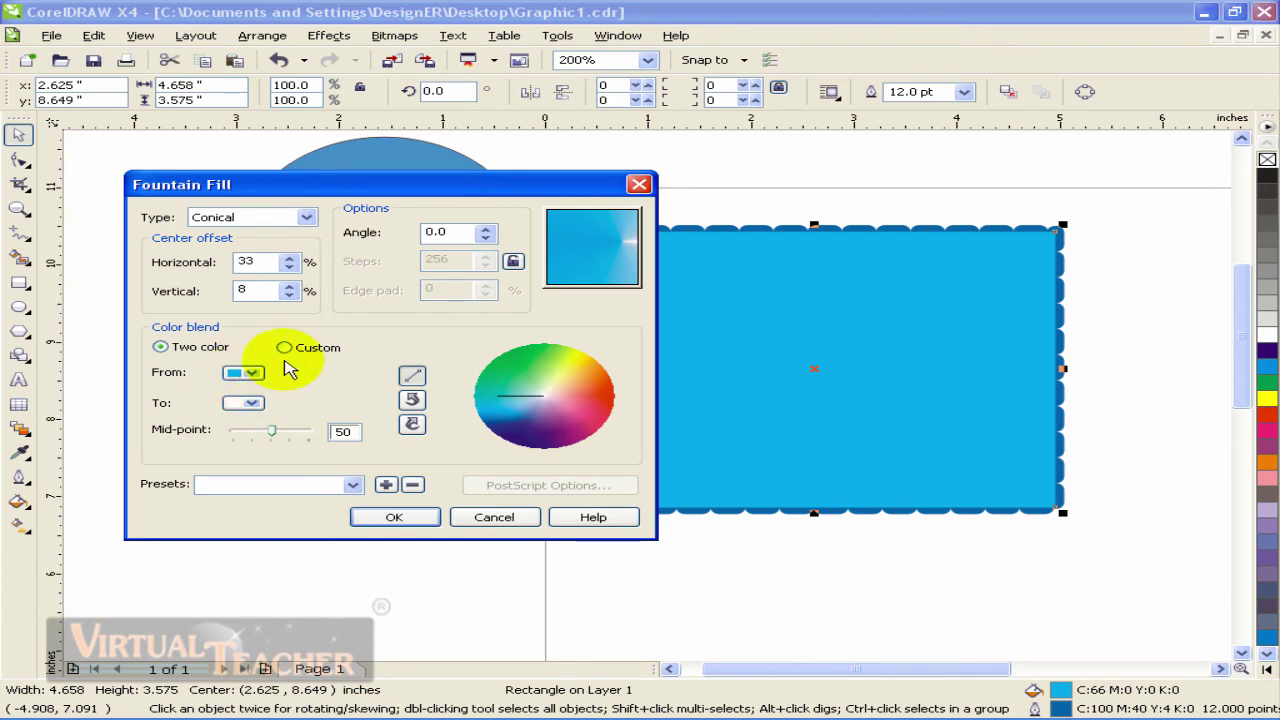
click(284, 348)
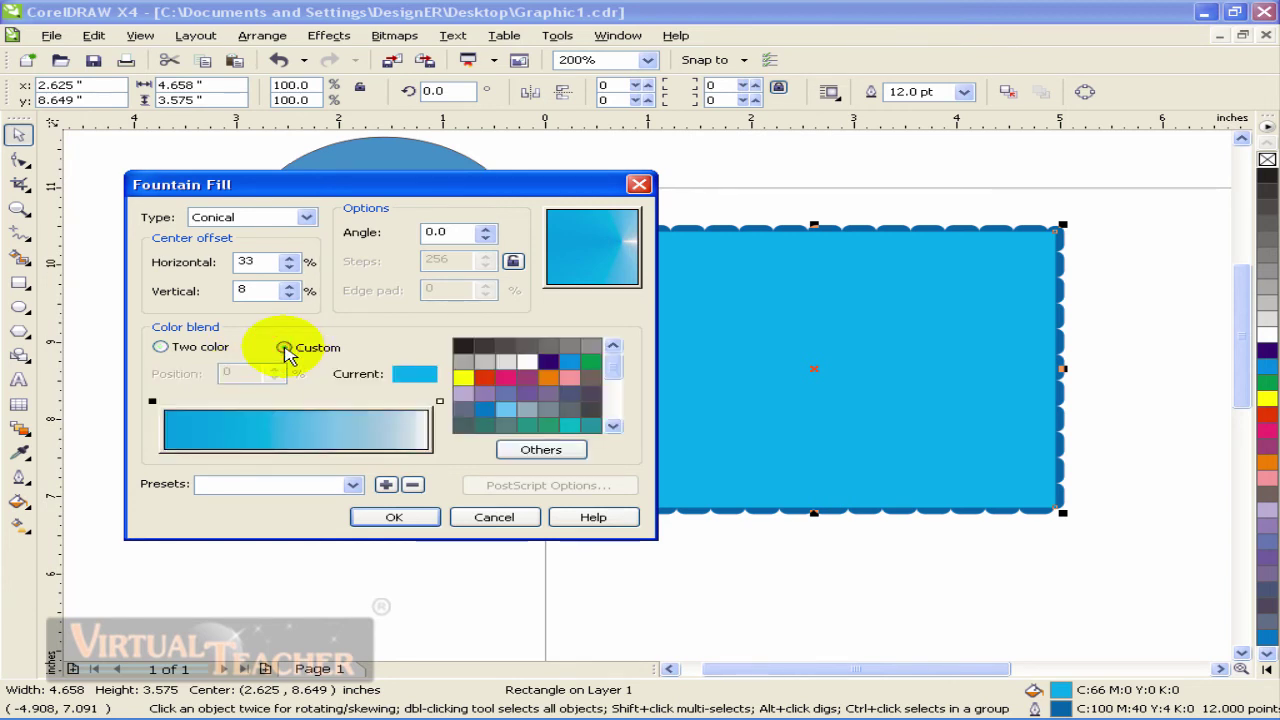
click(172, 450)
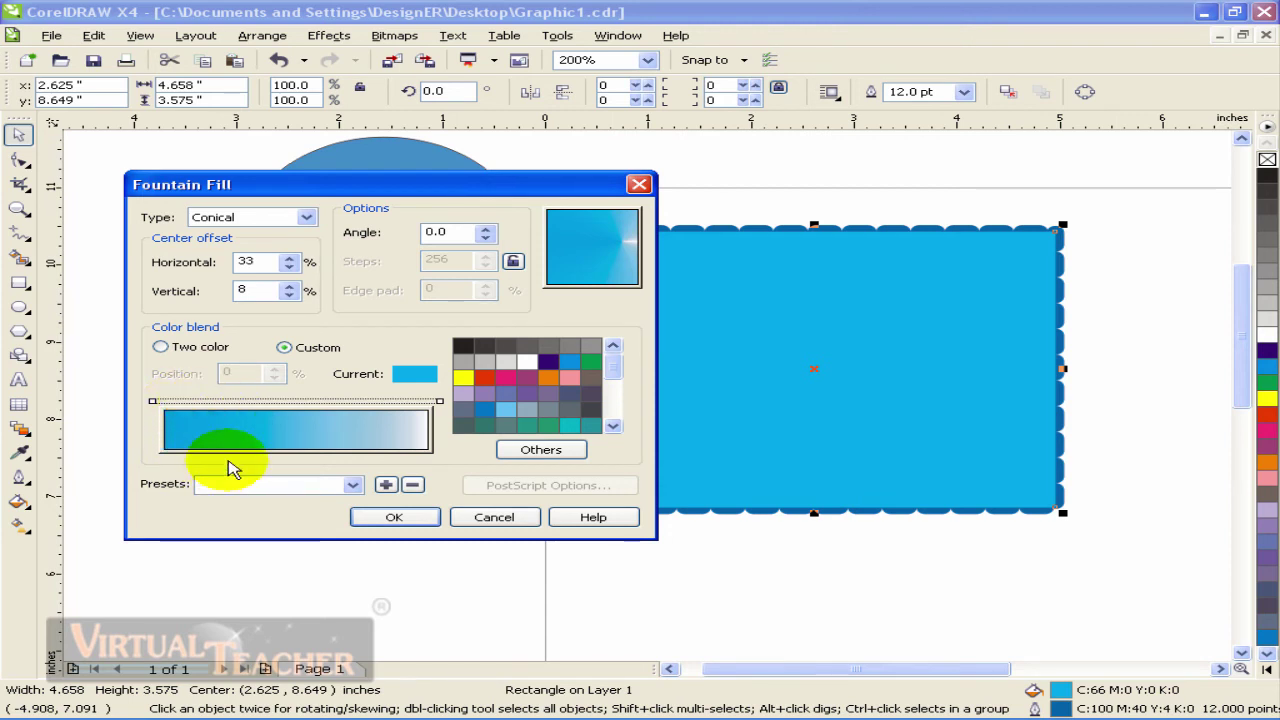
Add custom blend colour points at about 78%, 44% and 30%
double_click(166, 402)
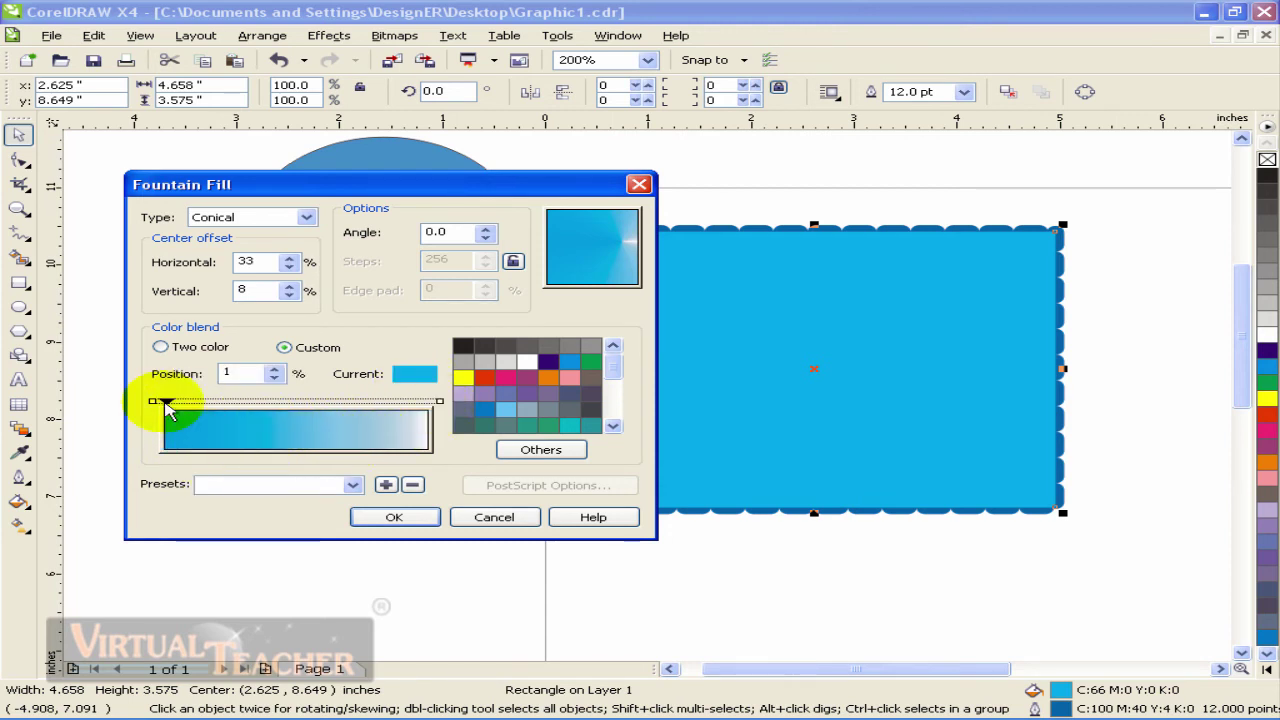
double_click(154, 401)
drag(168, 402, 370, 401)
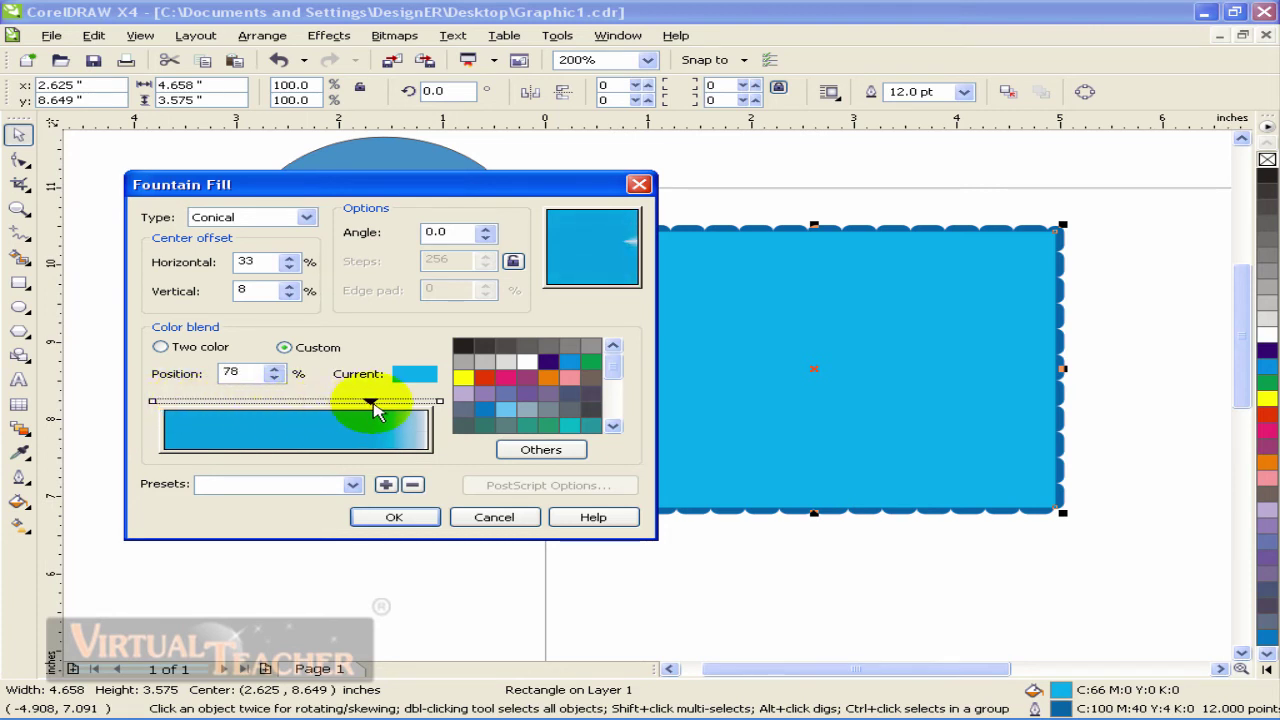
double_click(152, 401)
drag(152, 401, 280, 401)
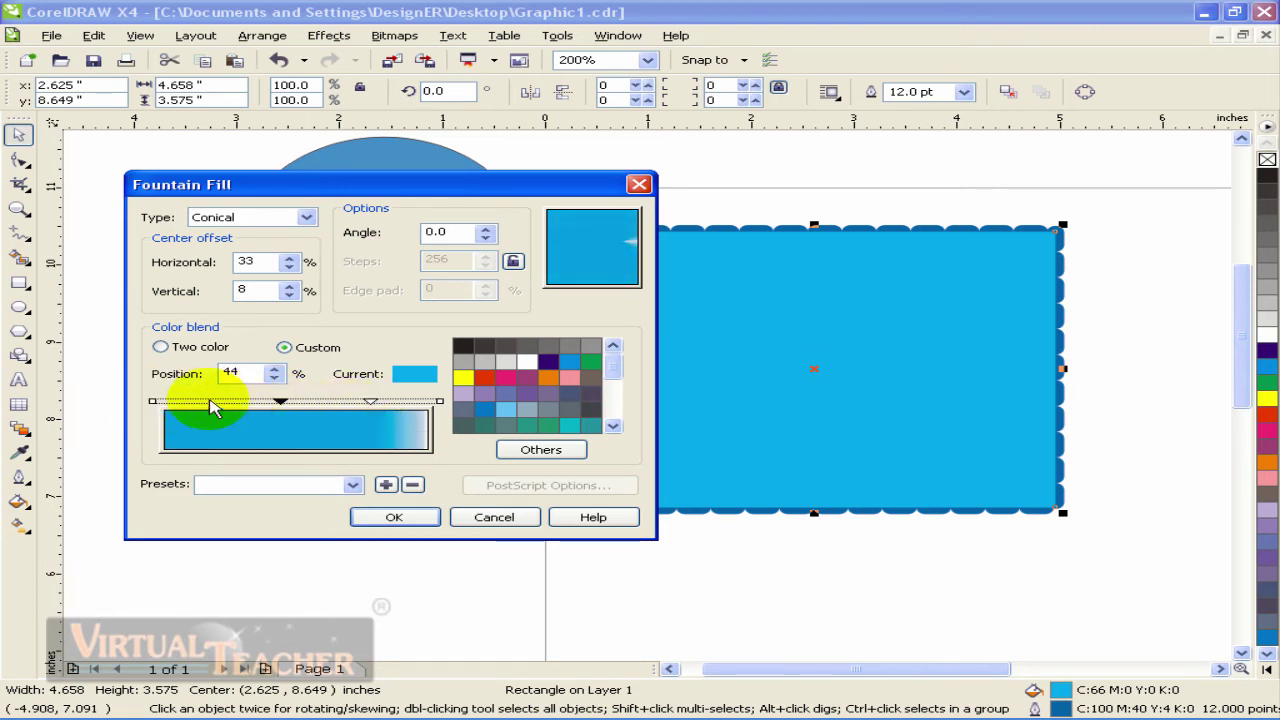
double_click(154, 401)
drag(160, 401, 296, 401)
click(278, 402)
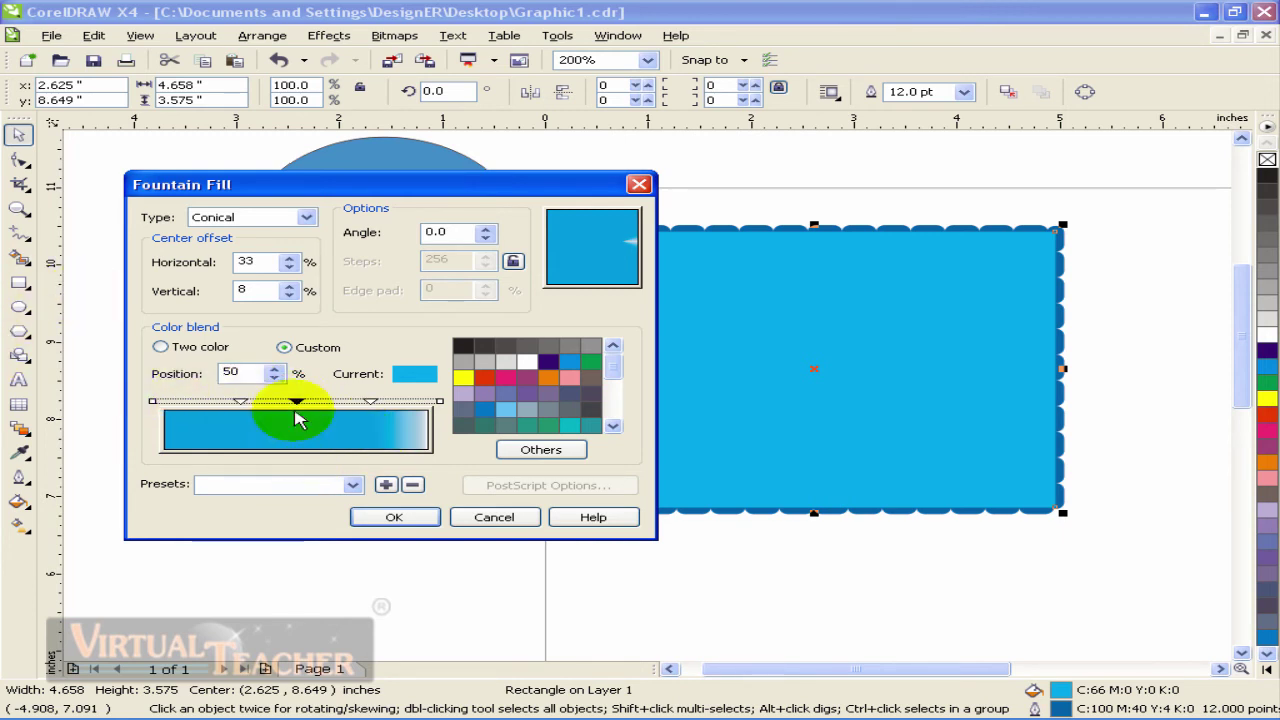
Colour the blend markers yellow, orange at 78% and white, then shift one marker to 24%
click(507, 395)
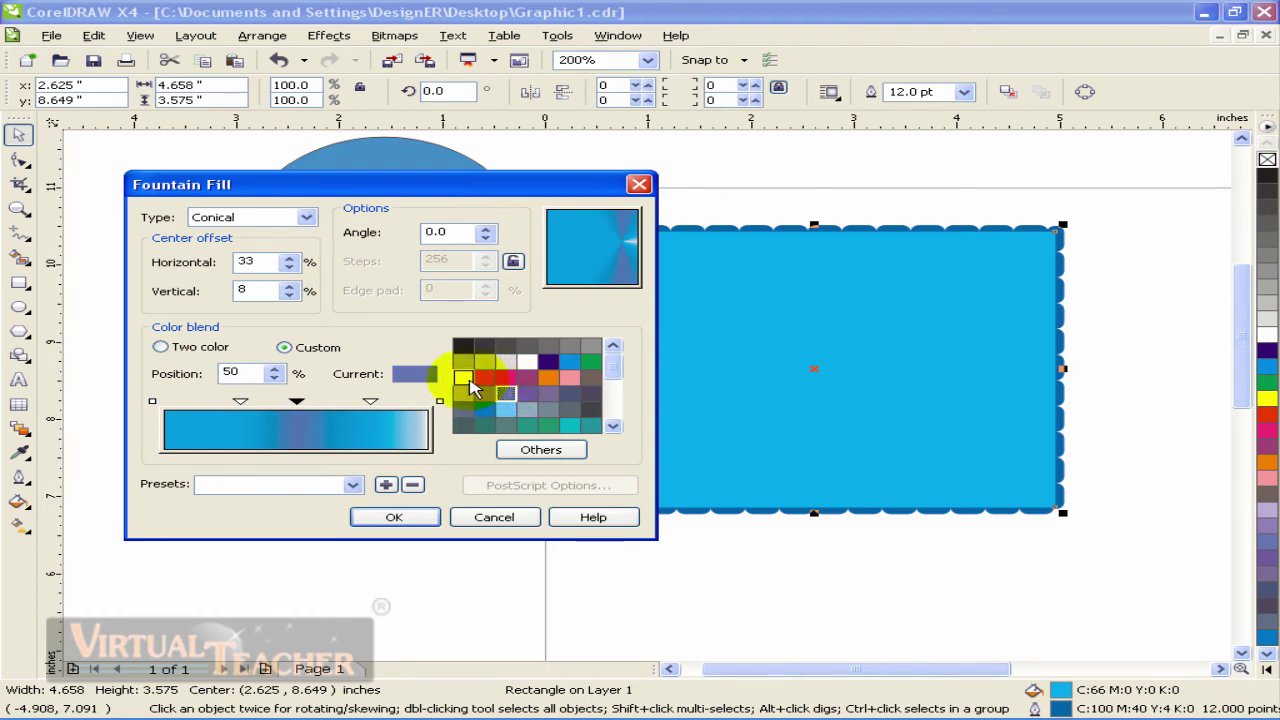
click(463, 377)
click(371, 403)
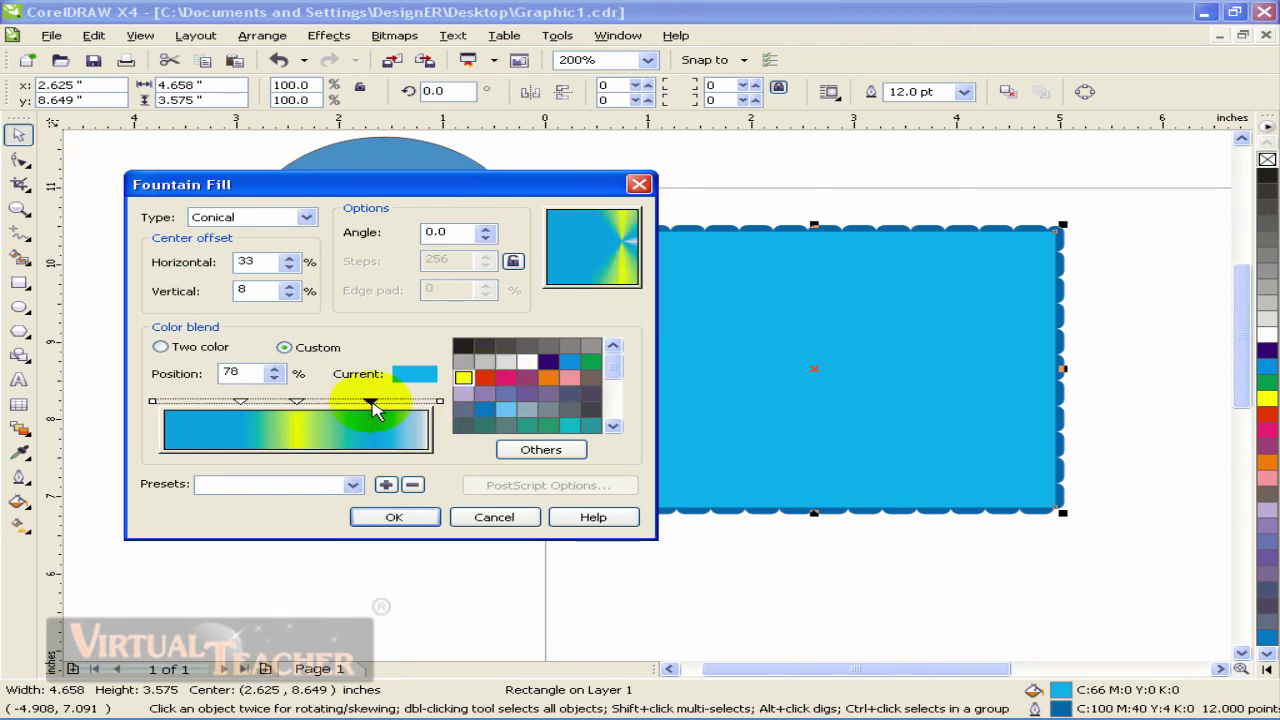
click(548, 378)
click(240, 401)
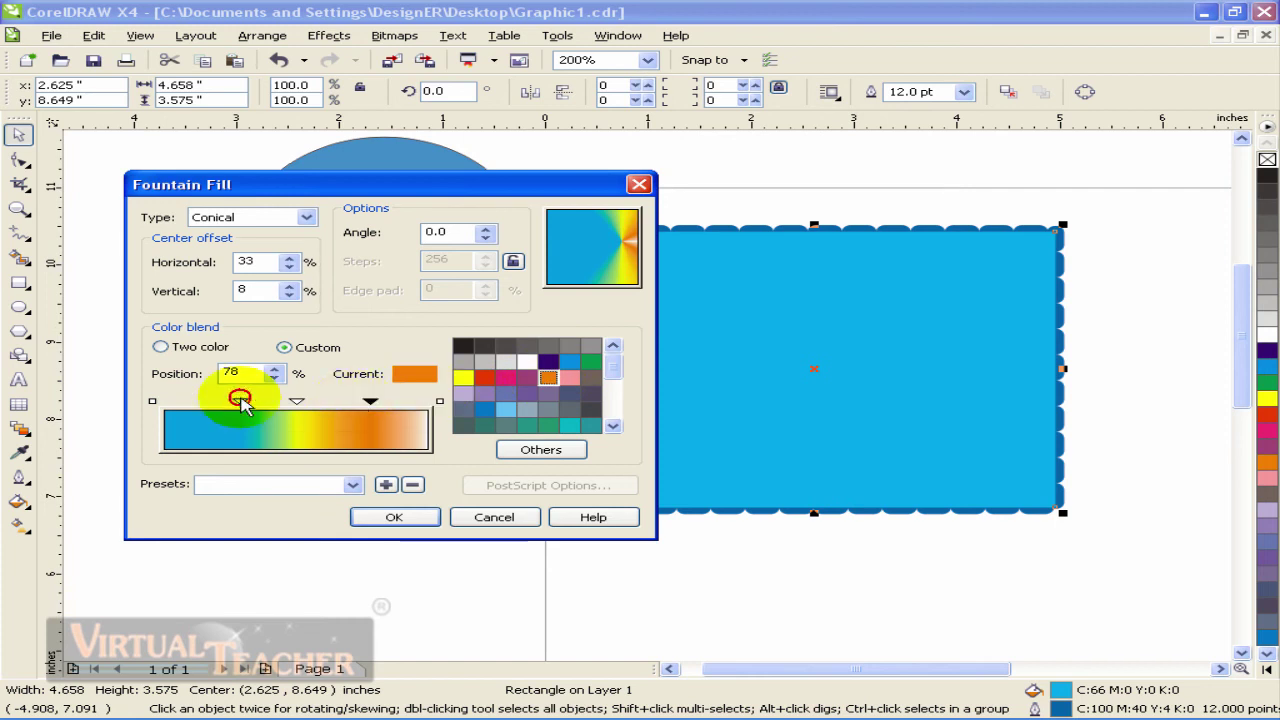
click(527, 361)
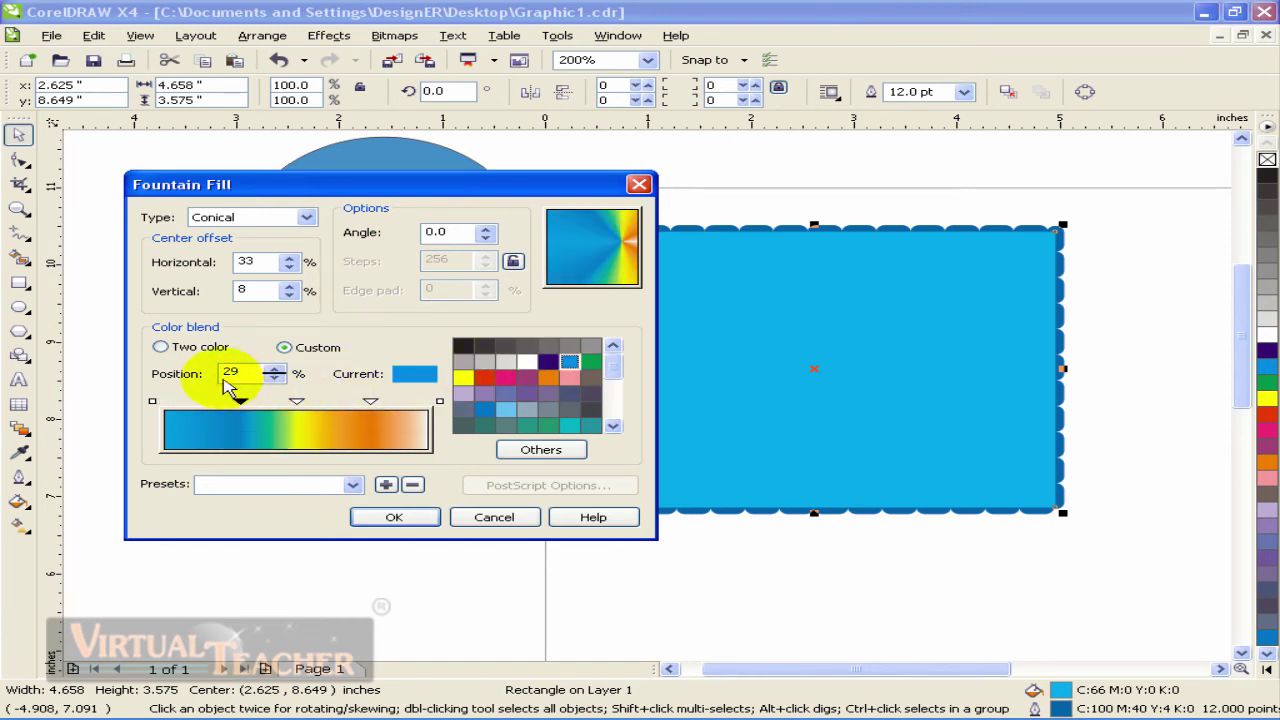
click(160, 347)
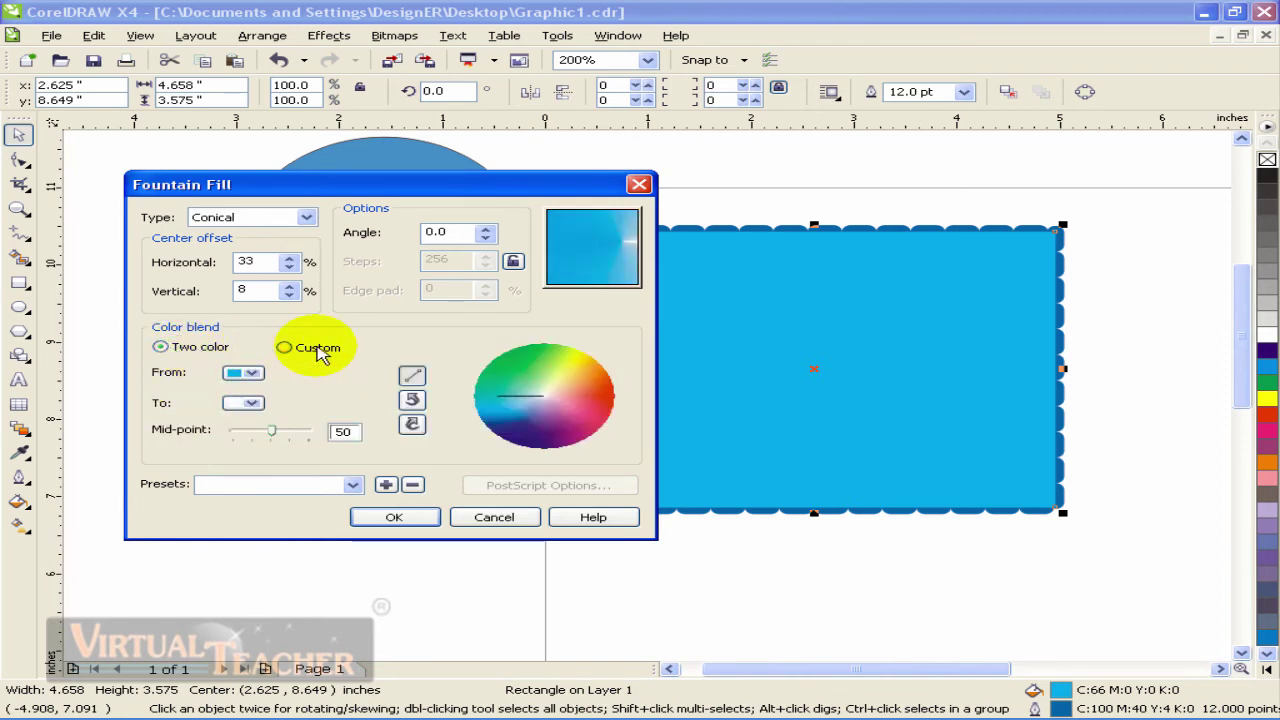
click(286, 347)
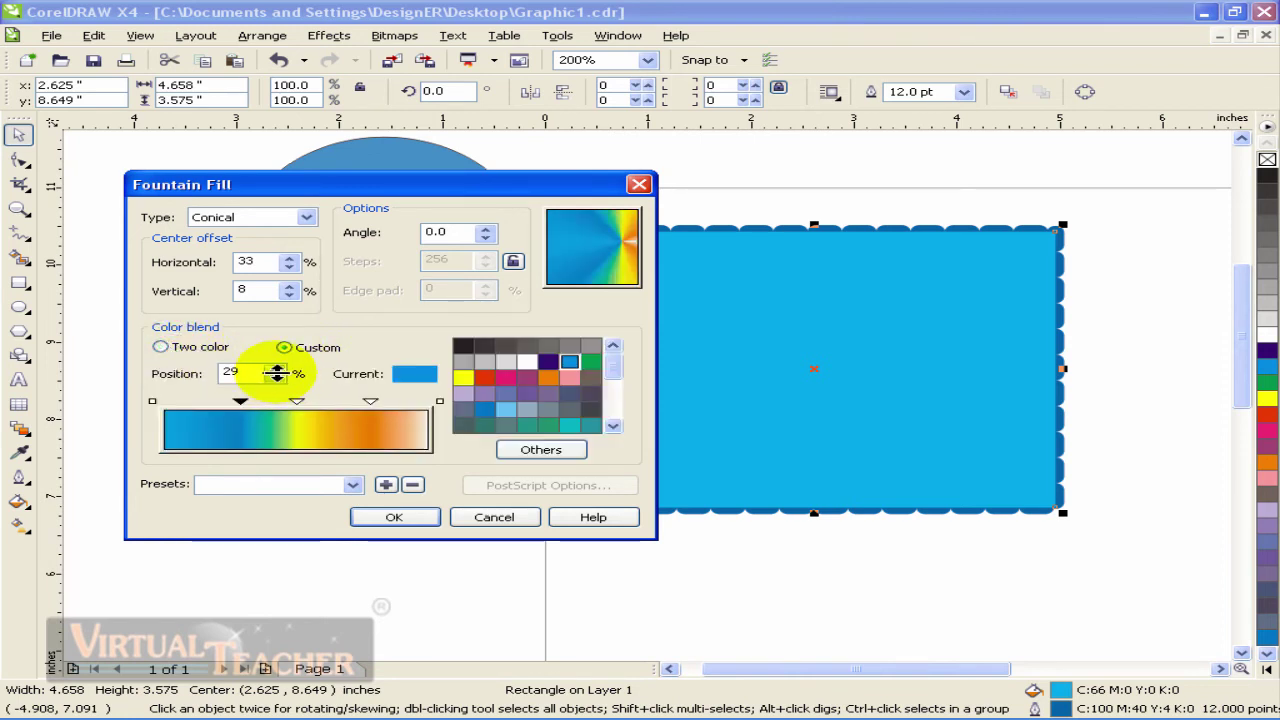
drag(277, 373, 277, 375)
Try the Cylinder - 13, Cylinder - Gold 07, Gold Plated and Cylinder - Red 02 presets
click(353, 485)
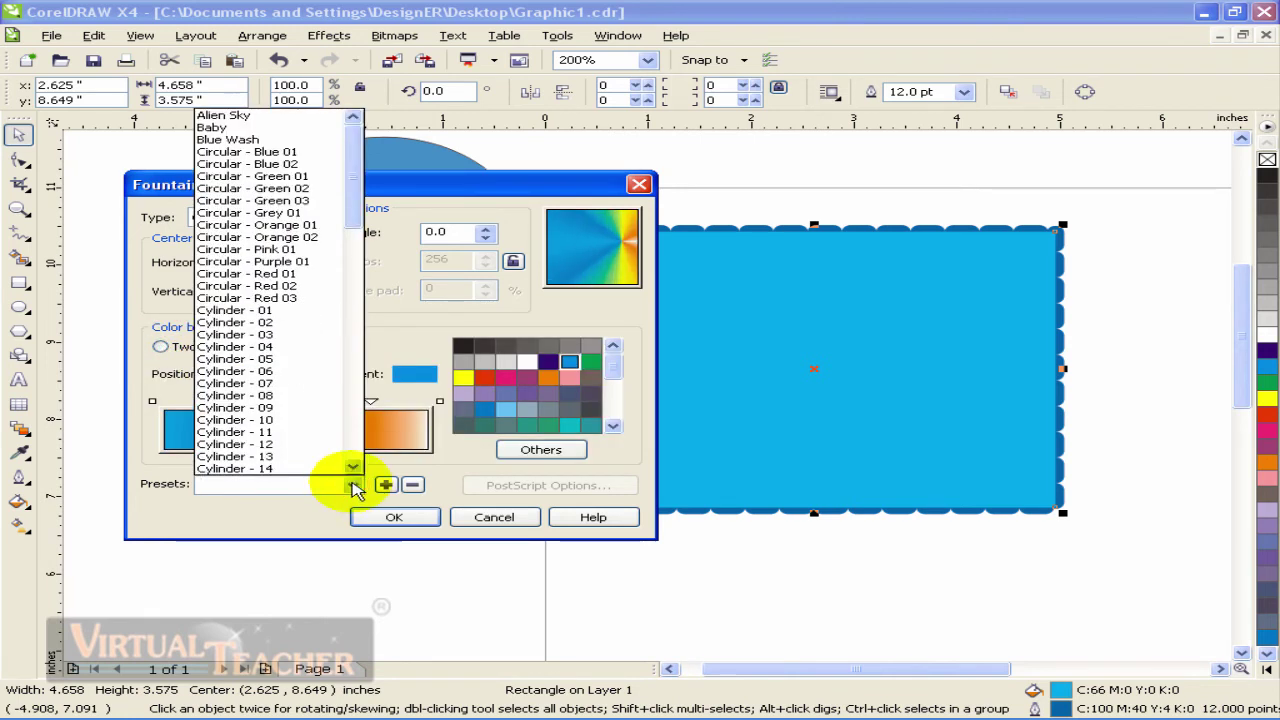
click(353, 485)
click(300, 456)
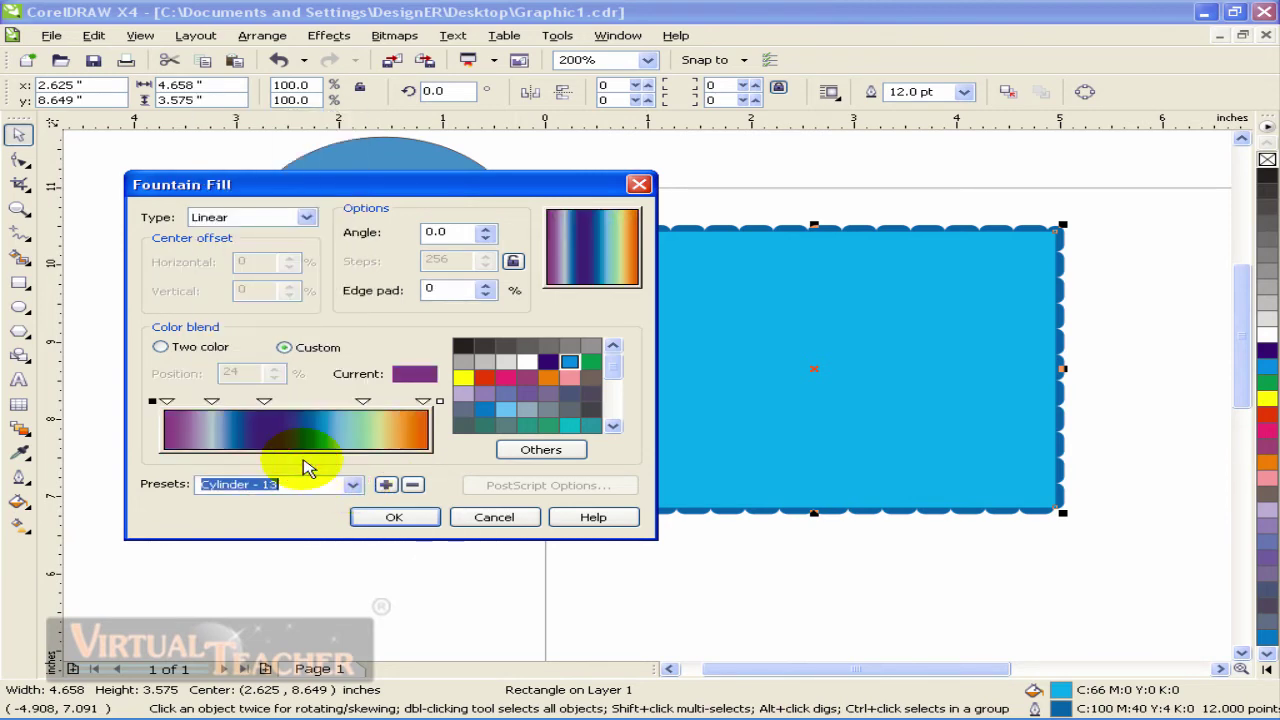
click(353, 485)
click(298, 450)
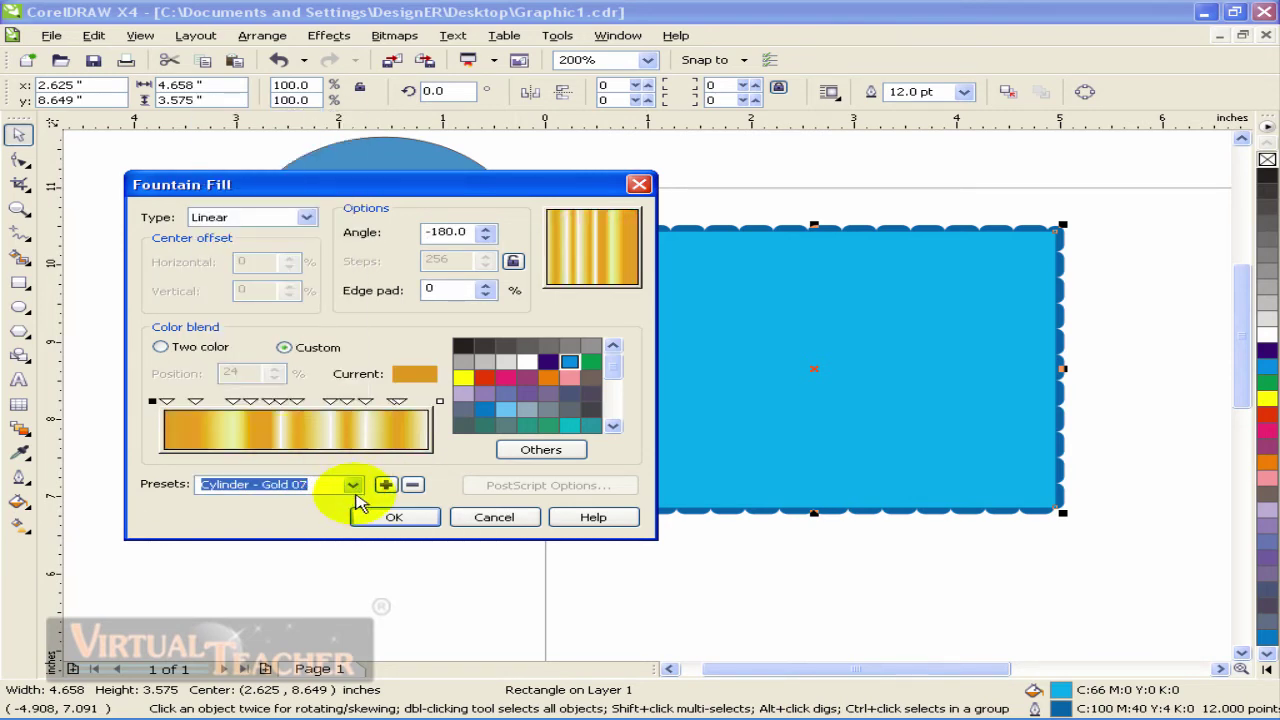
click(353, 485)
click(277, 365)
click(355, 485)
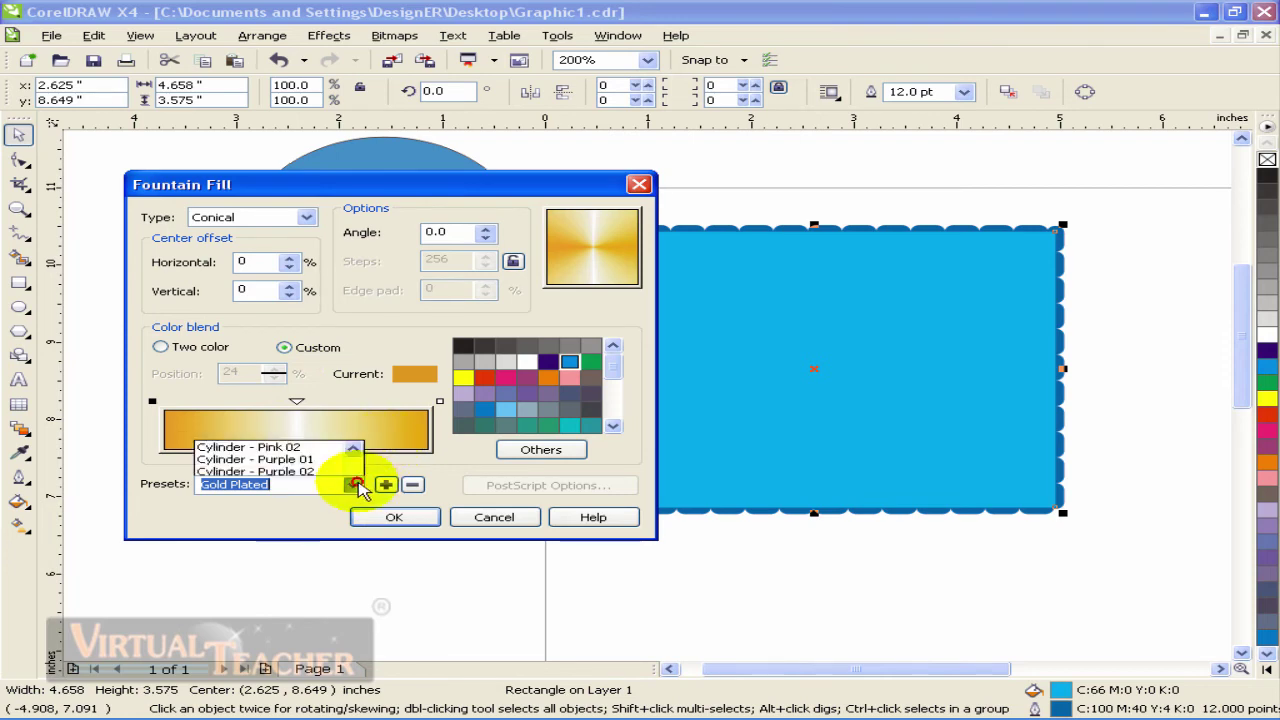
click(340, 428)
Move a blend marker from 46% to 38% and add a pink marker at 71%
drag(285, 401, 264, 401)
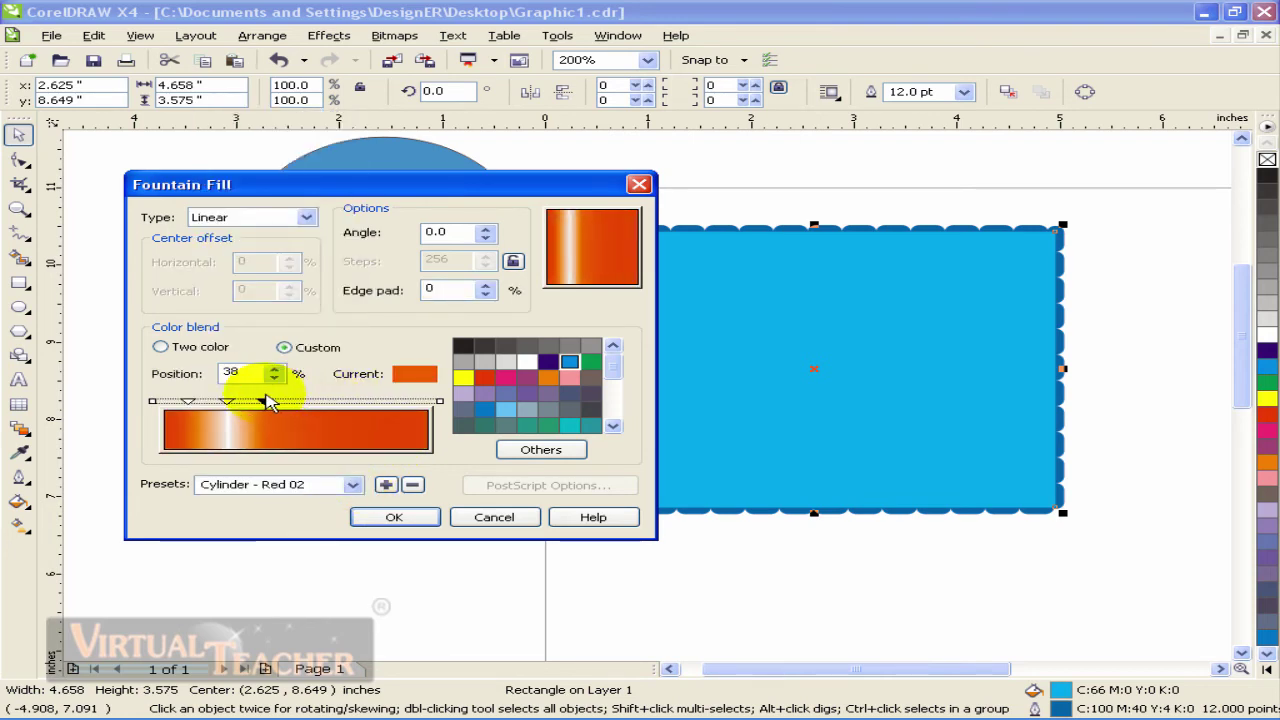
click(188, 401)
click(320, 414)
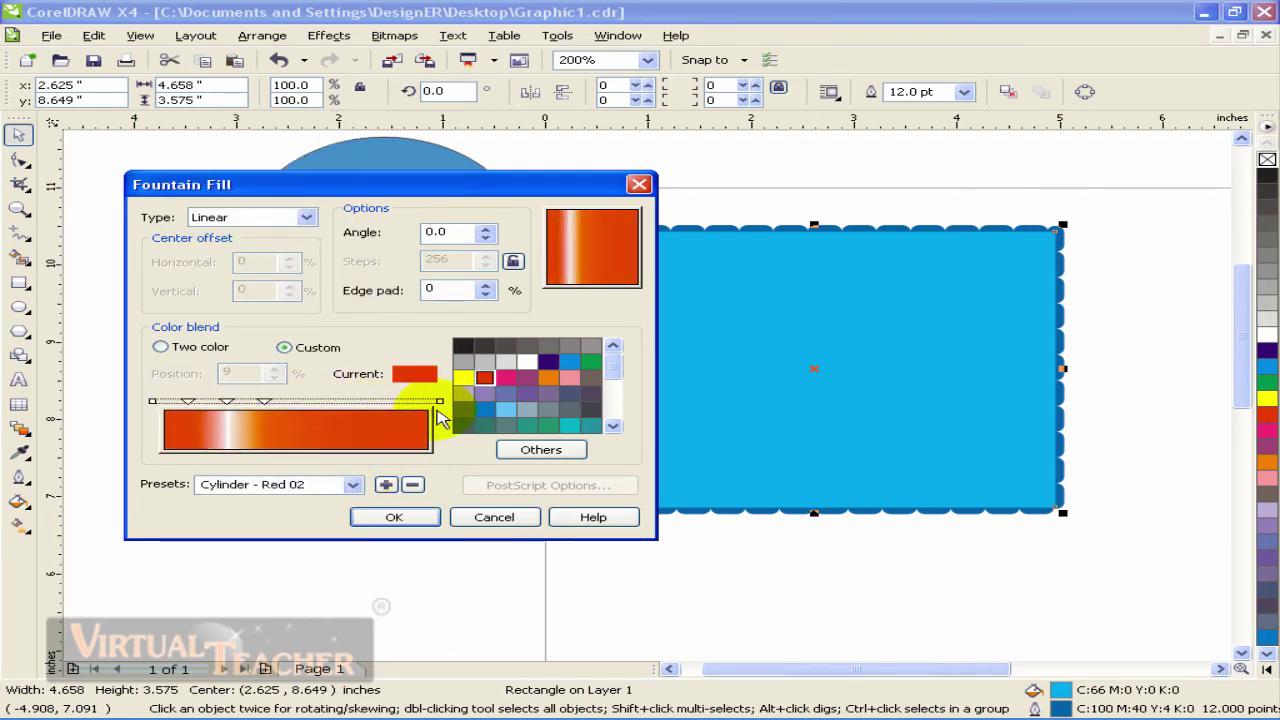
double_click(436, 401)
click(506, 377)
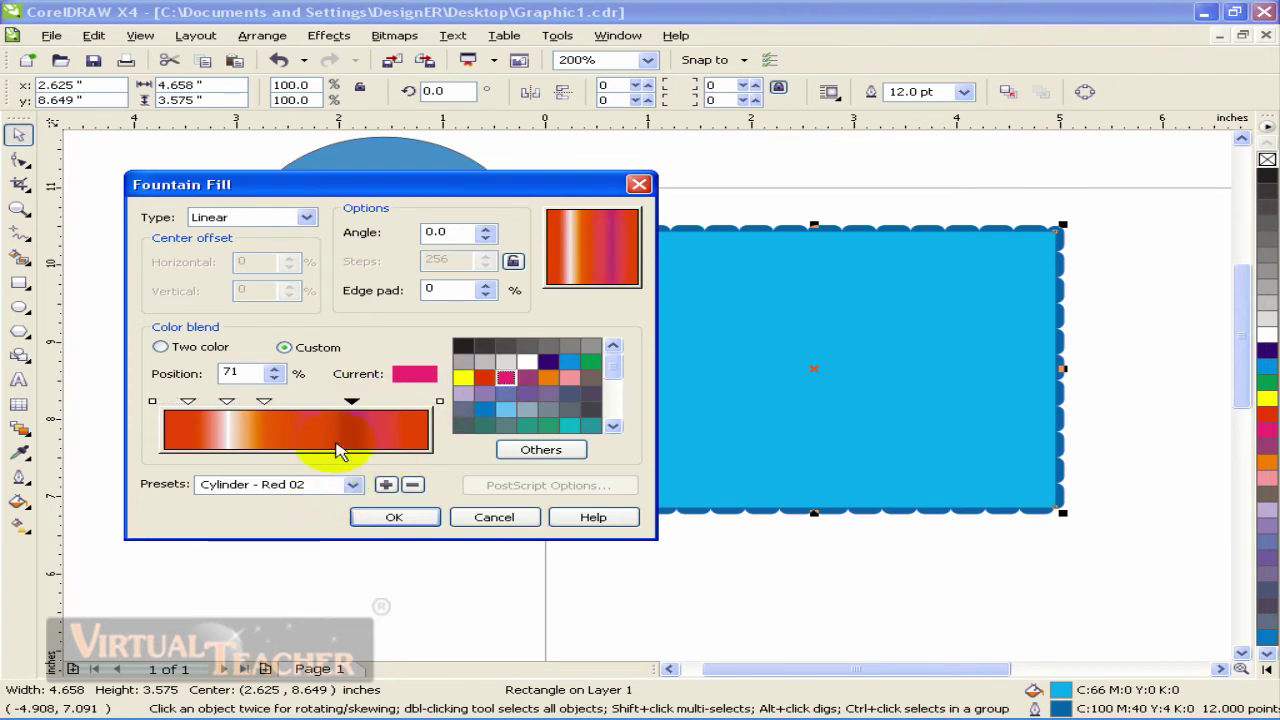
click(362, 487)
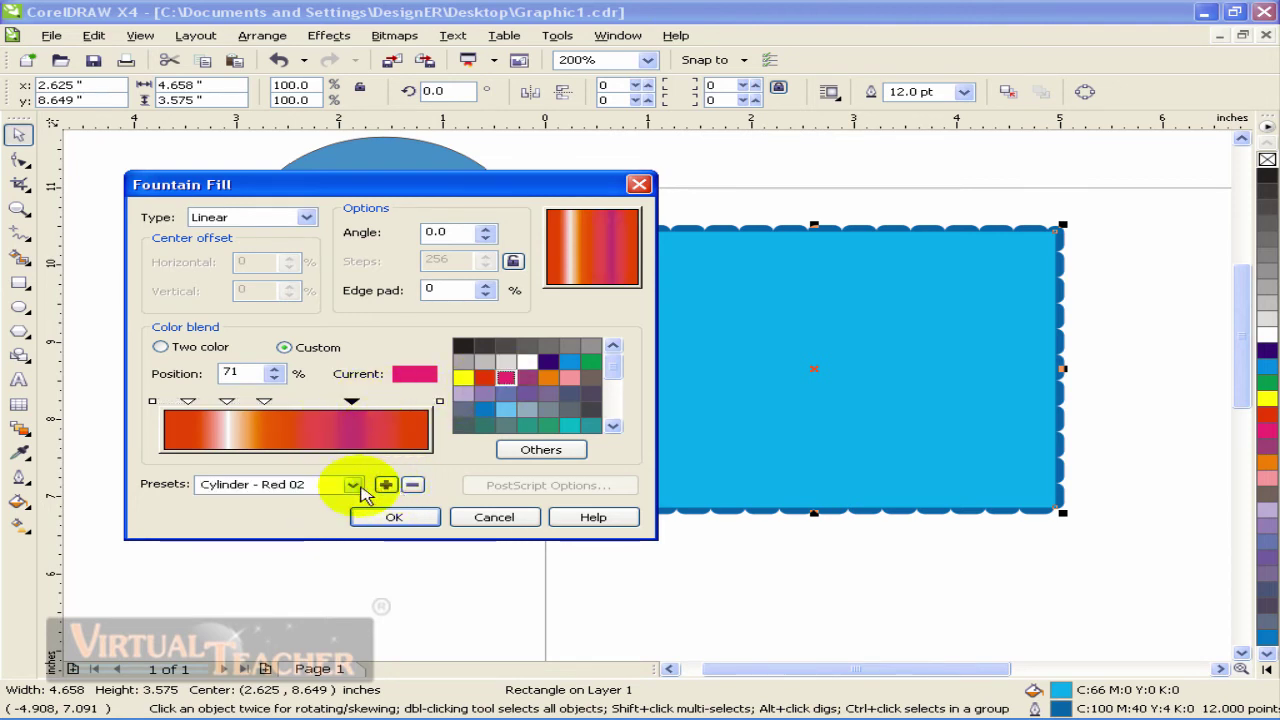
Apply the Sunset preset, then settle on the Rainbow - 04 preset
click(352, 485)
click(229, 446)
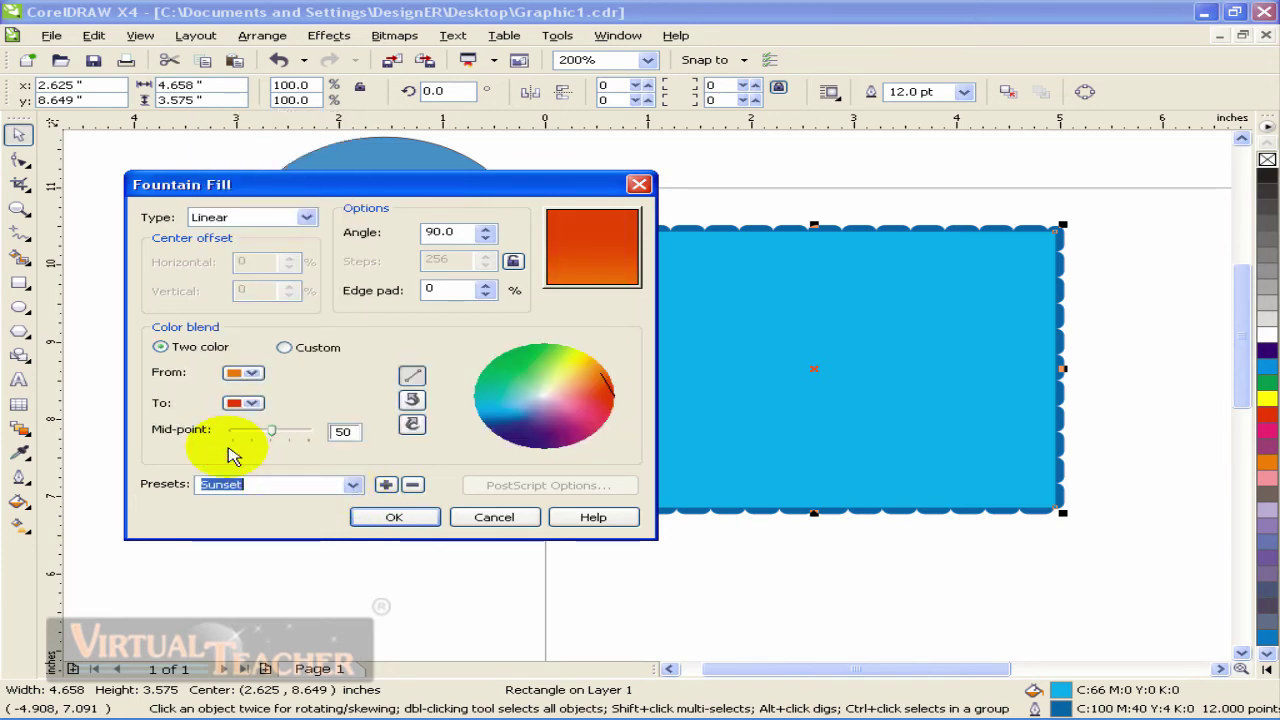
click(325, 484)
click(250, 358)
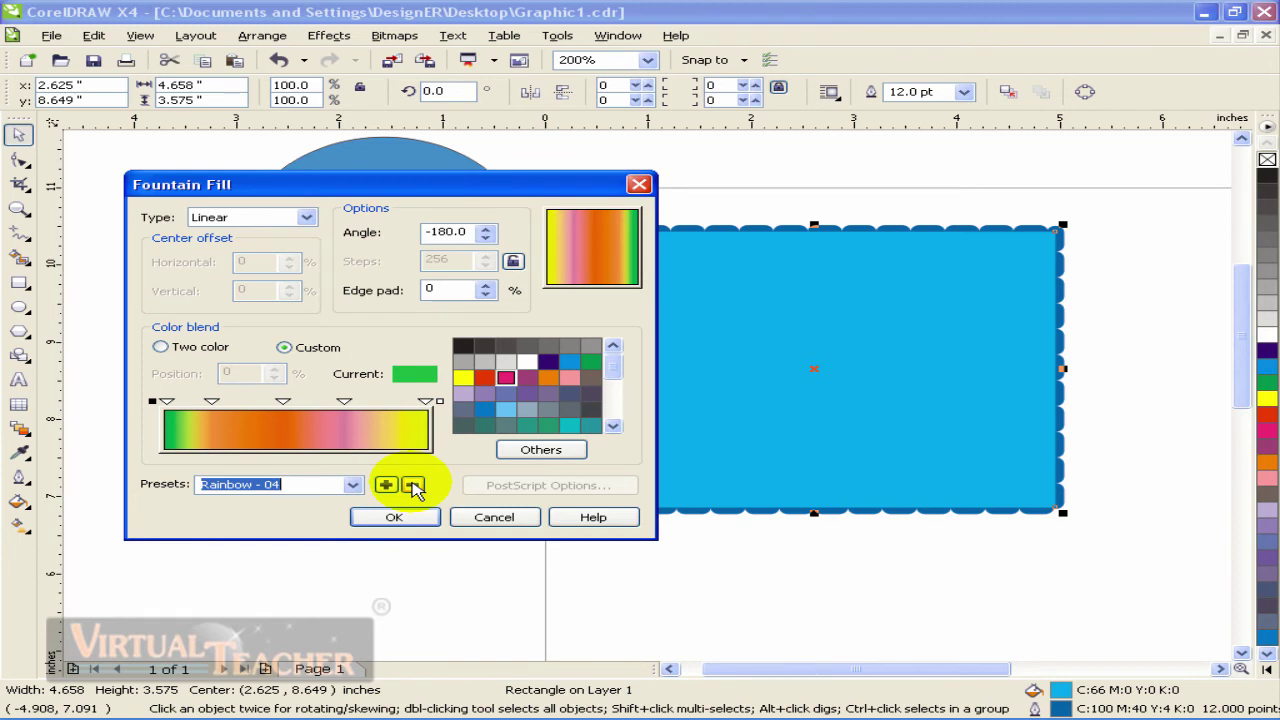
Make the blend two-colour from red, trying red-pink and blue as the end colour
click(175, 352)
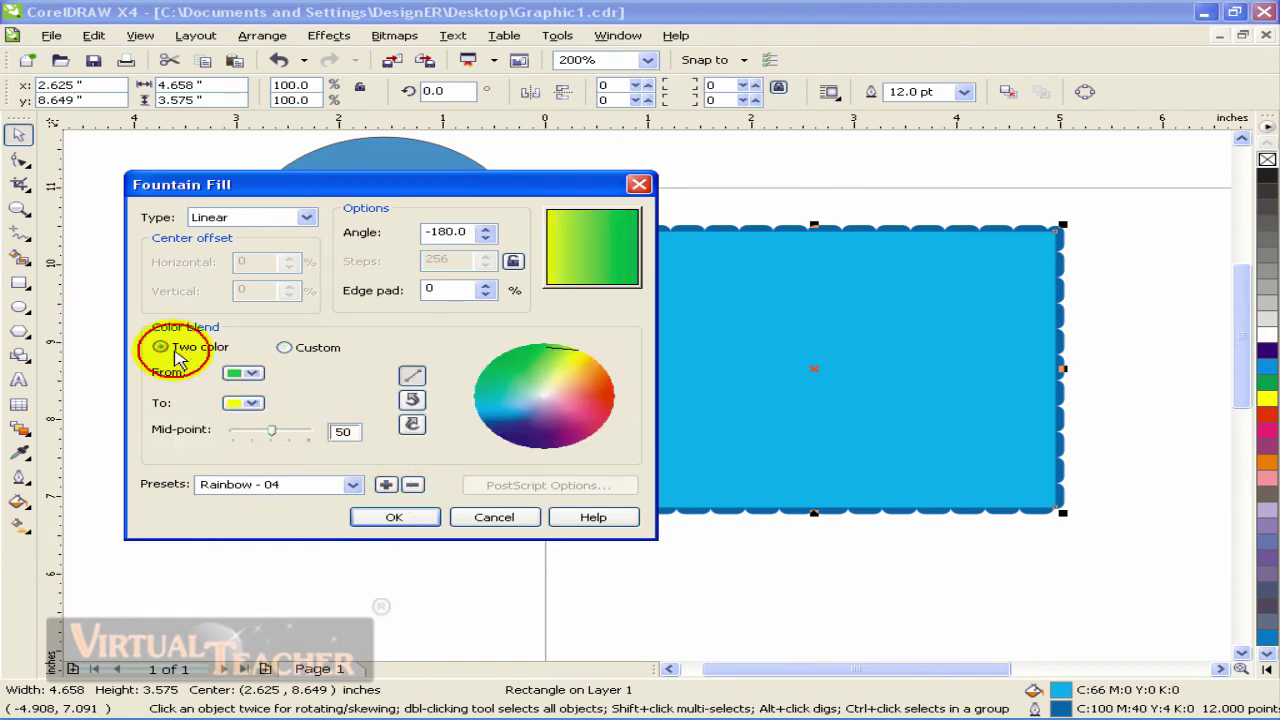
click(251, 373)
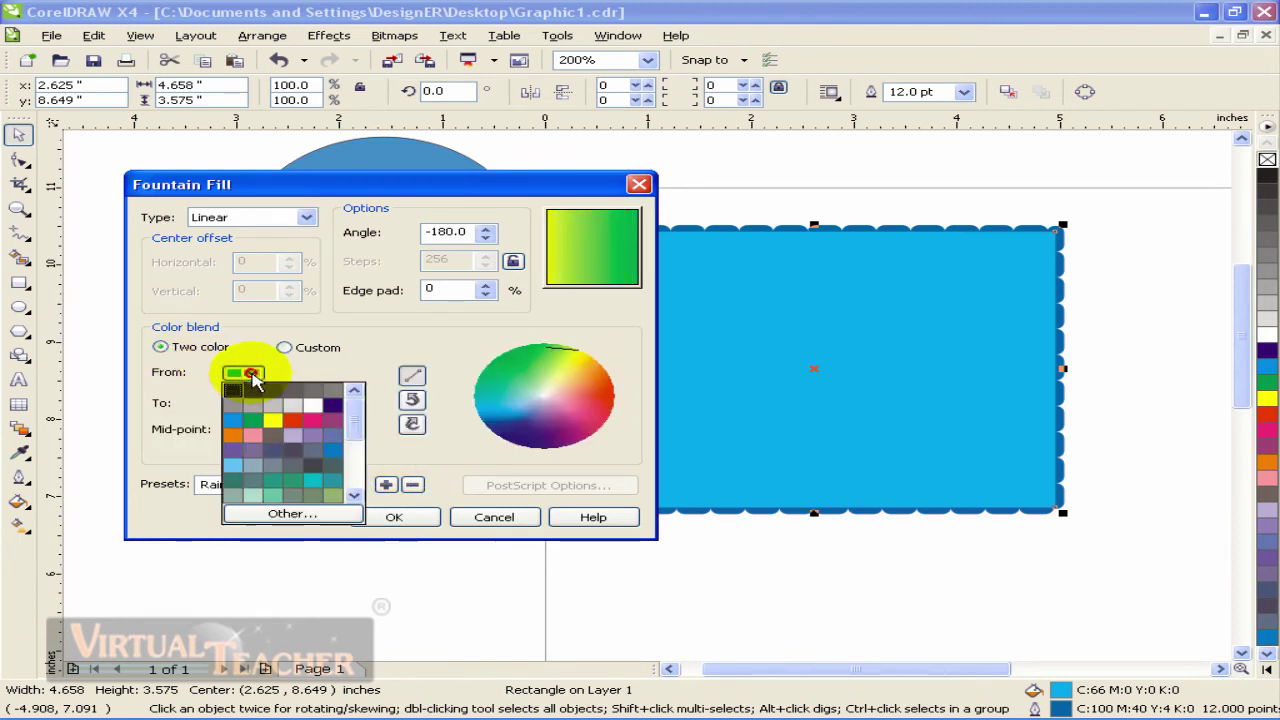
click(277, 427)
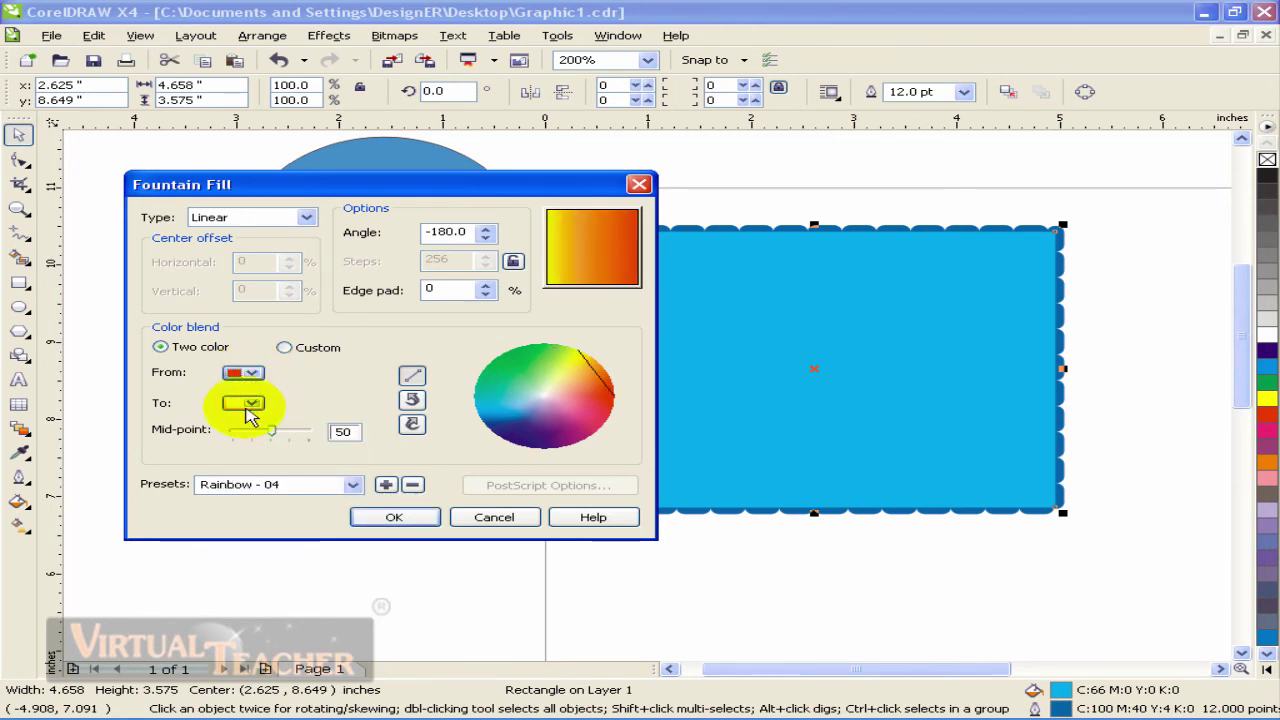
click(252, 403)
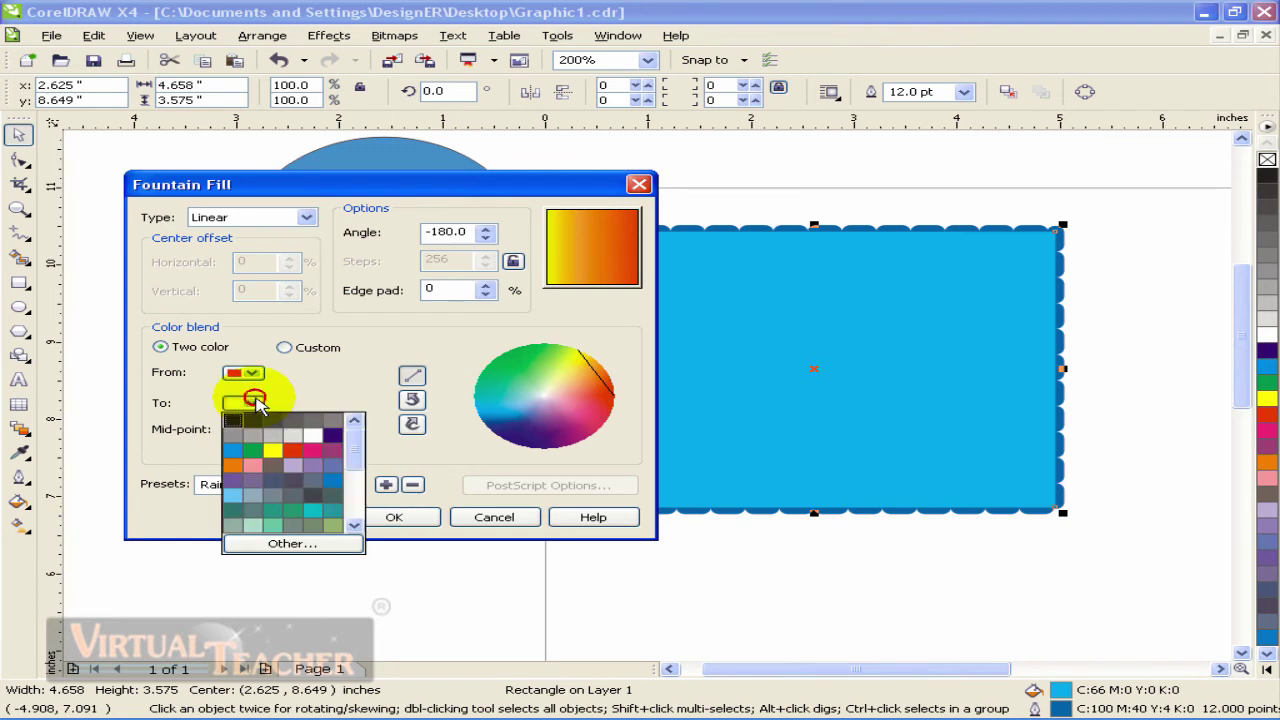
click(313, 457)
click(250, 403)
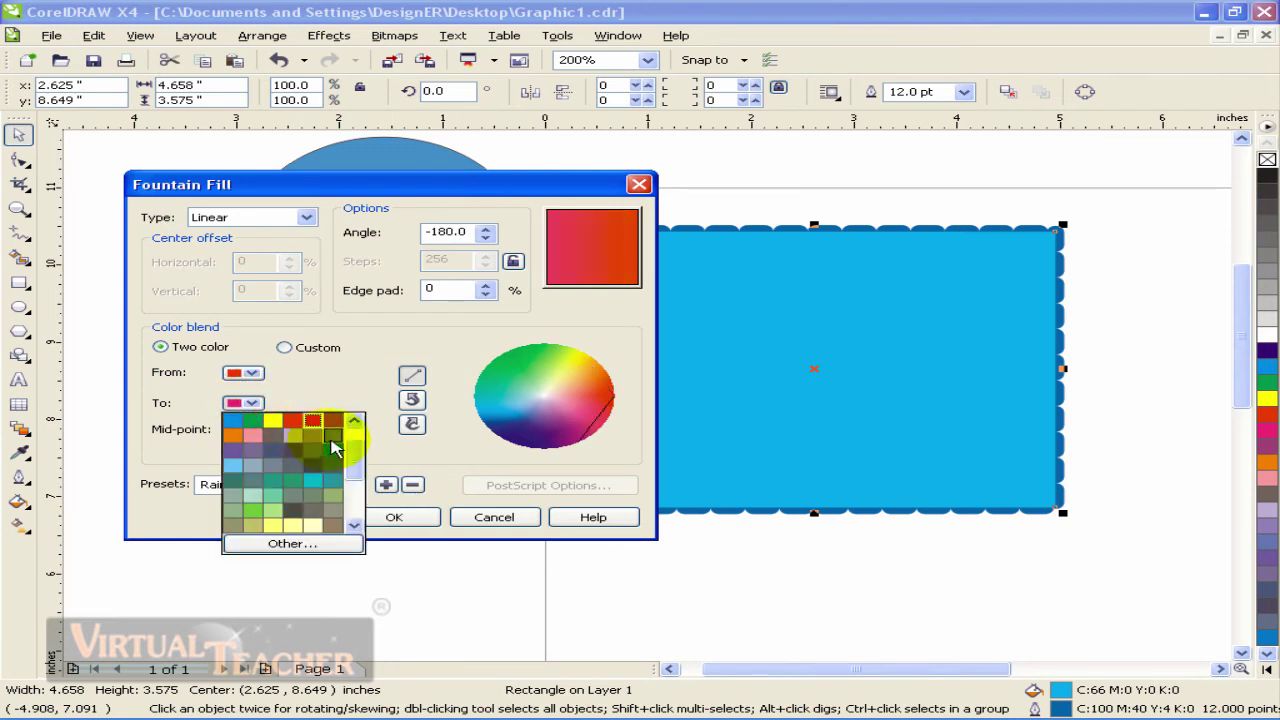
click(331, 455)
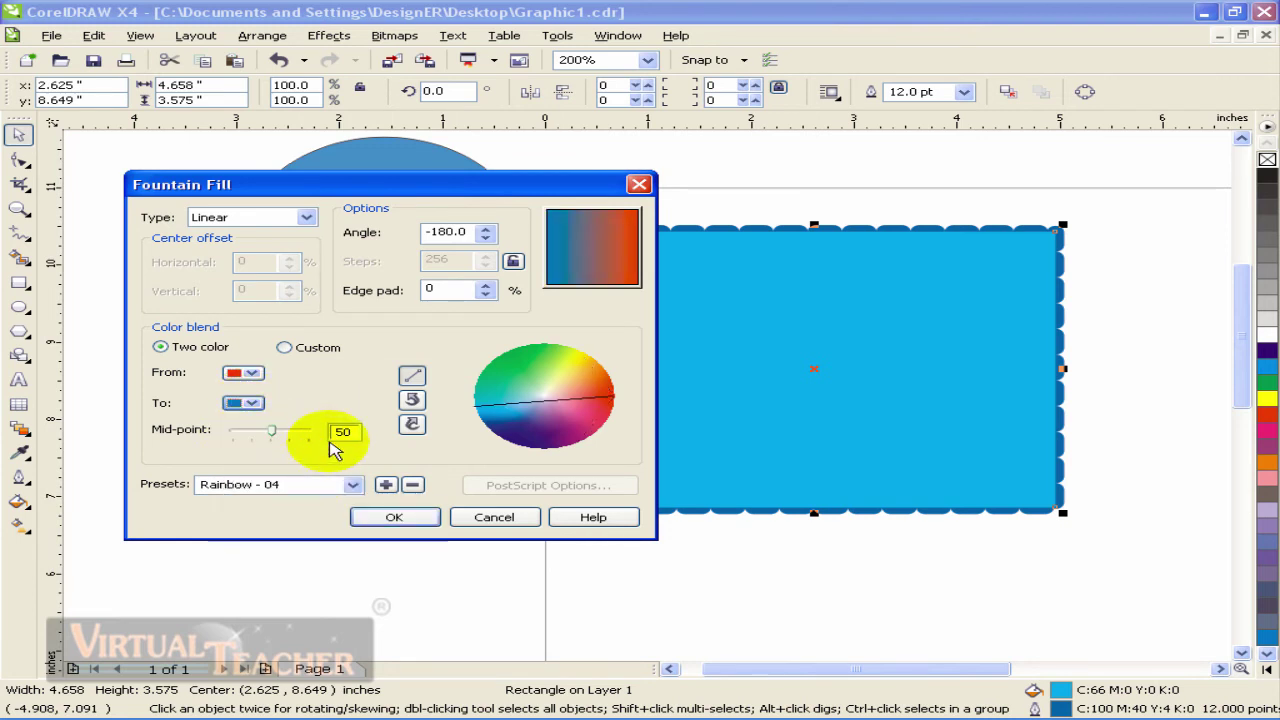
click(254, 401)
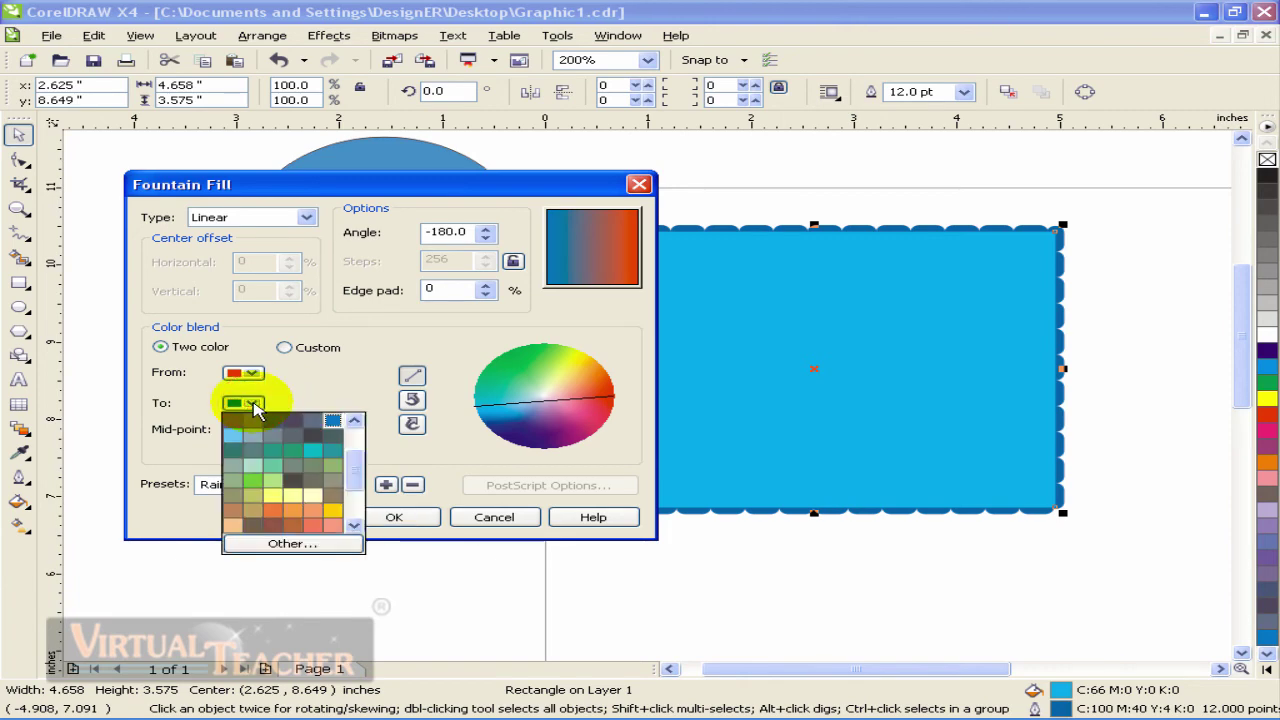
Set the end colour to a custom pinkish red (C4 M84 Y38 K0) via Select Color
click(290, 544)
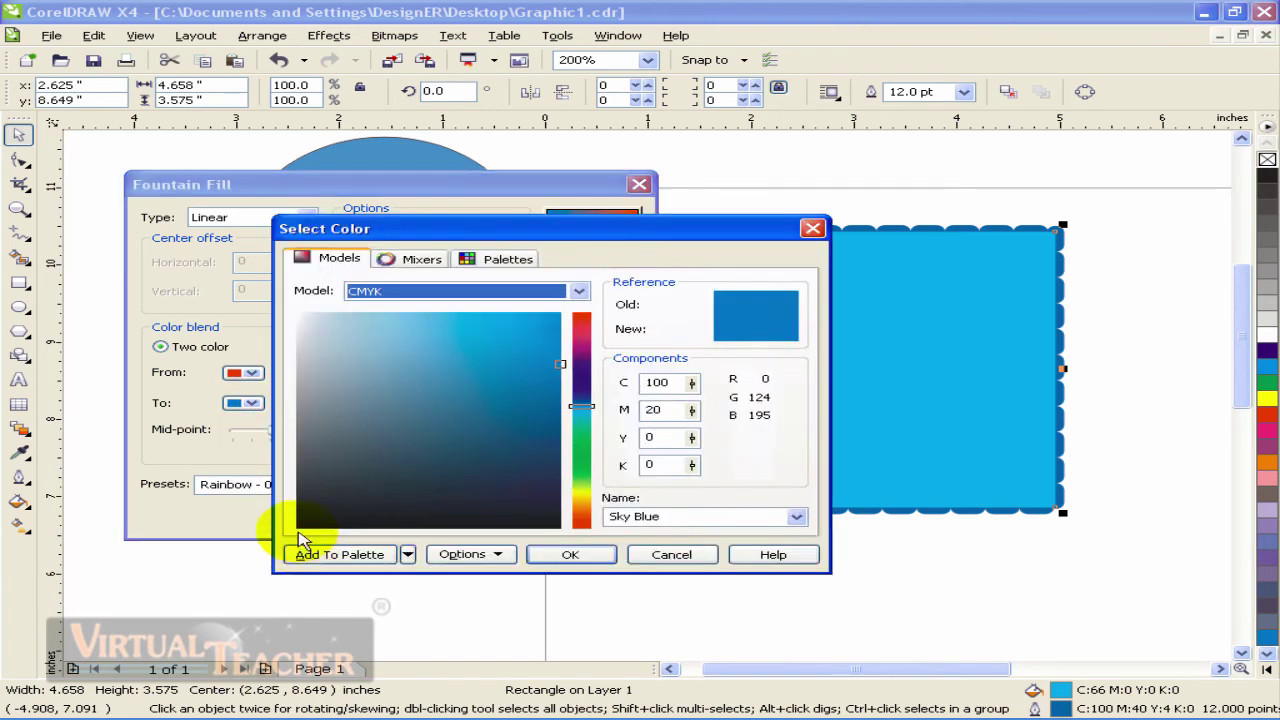
drag(387, 232, 400, 243)
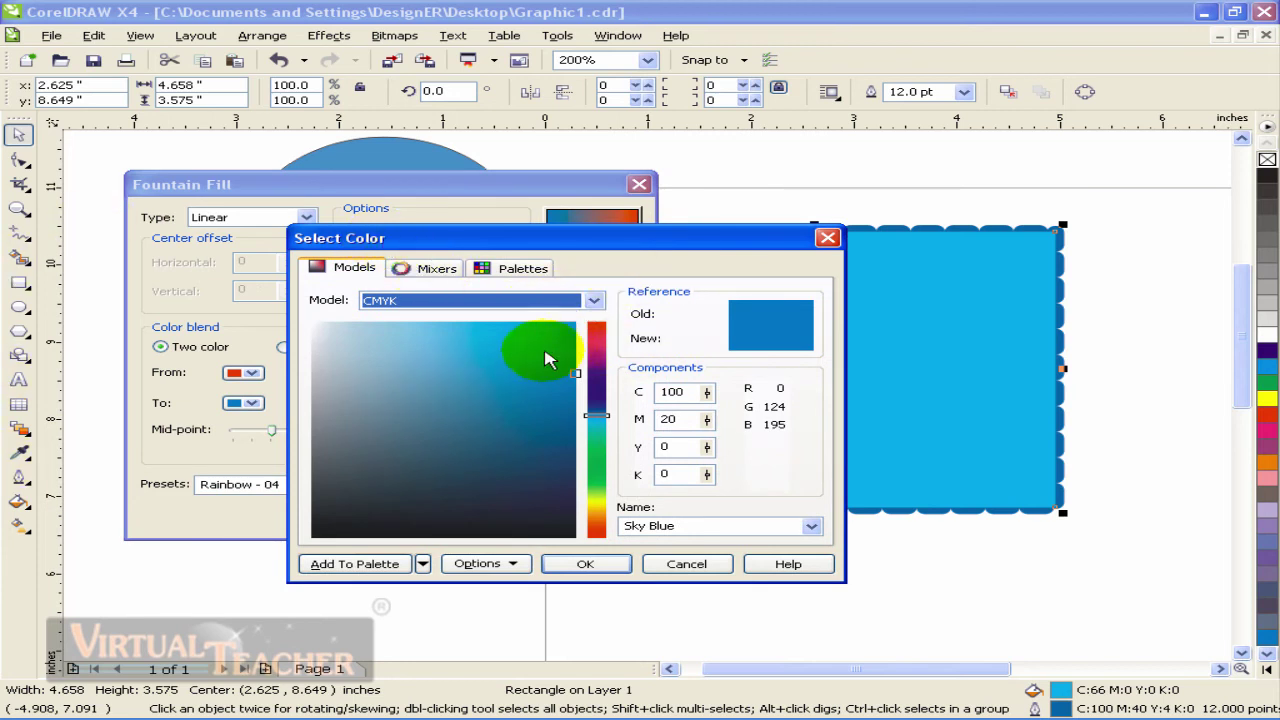
click(596, 330)
click(545, 332)
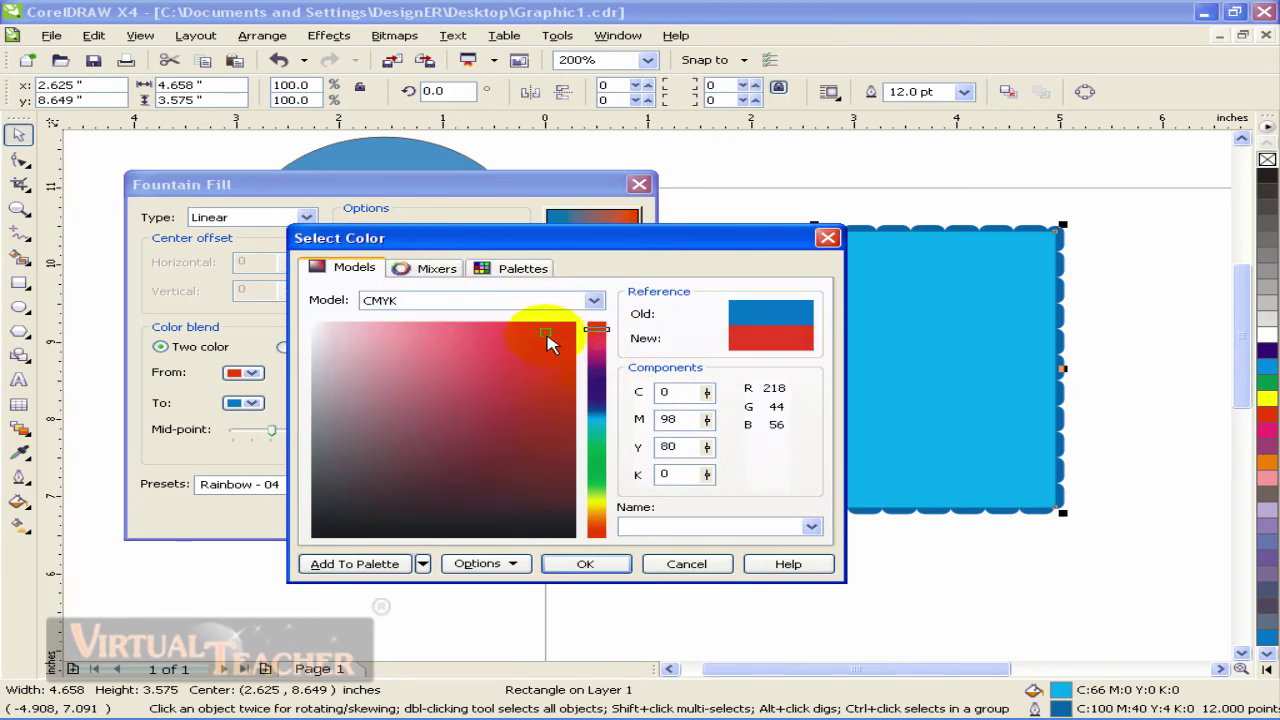
click(499, 357)
click(478, 350)
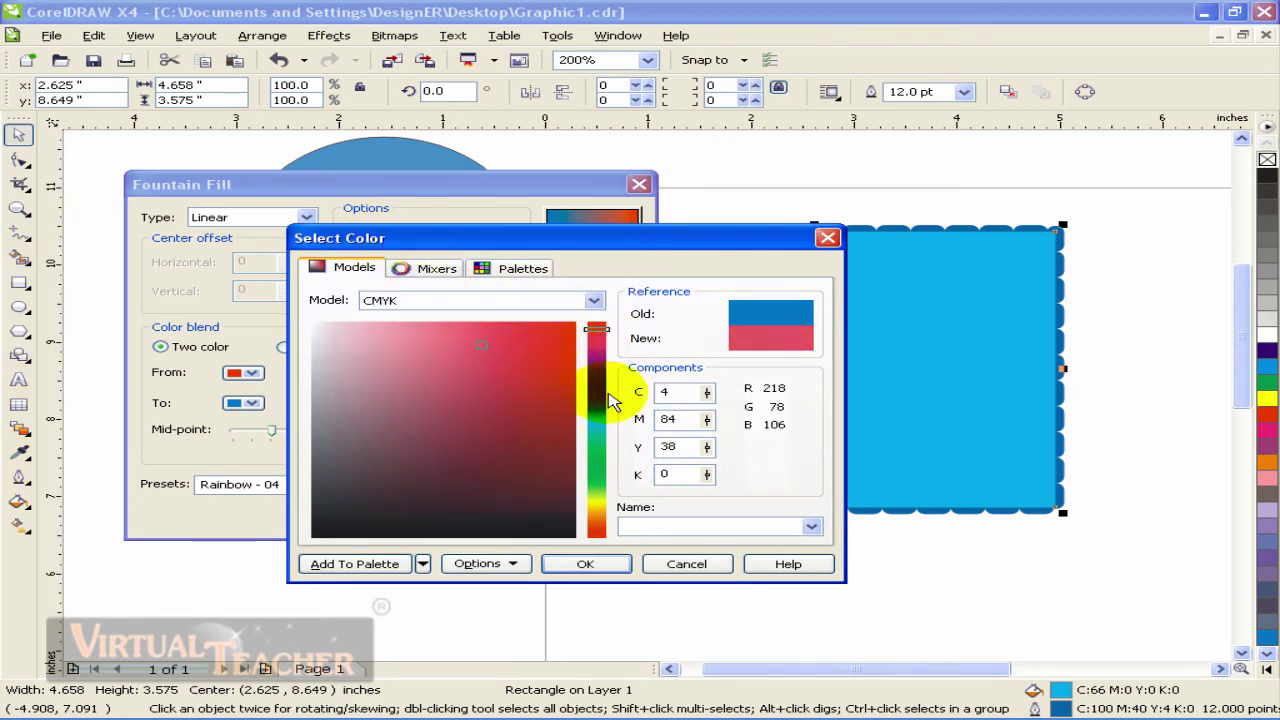
click(590, 565)
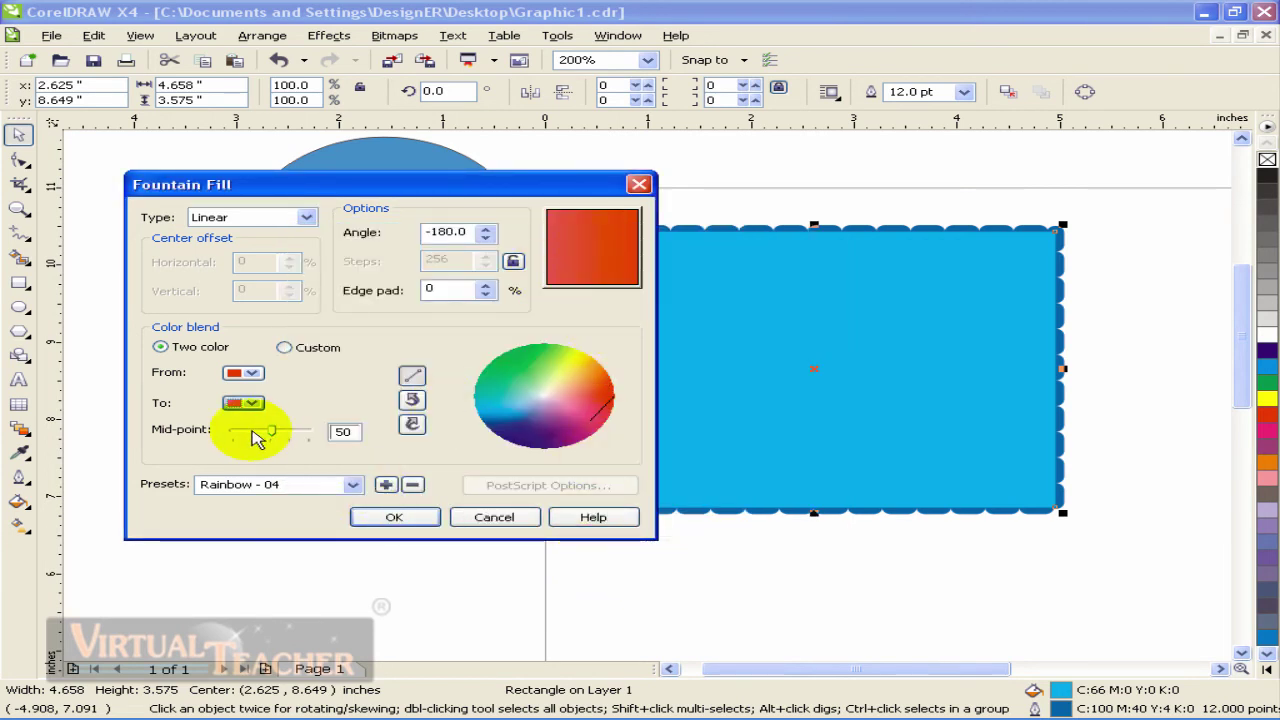
Apply the red gradient with mid-point 52, undo it back to solid cyan, and reopen the fill choices
mouse_move(272, 437)
mouse_down()
mouse_move(283, 435)
mouse_move(257, 434)
mouse_move(283, 435)
mouse_up()
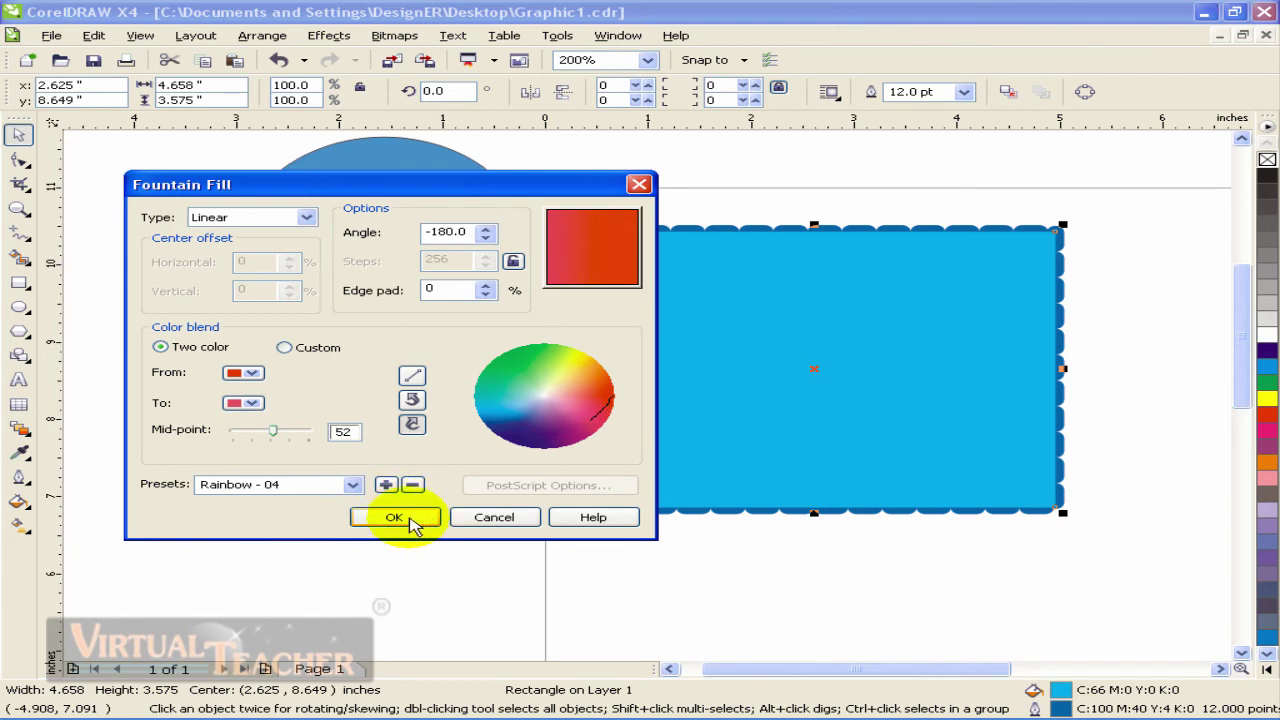
click(413, 520)
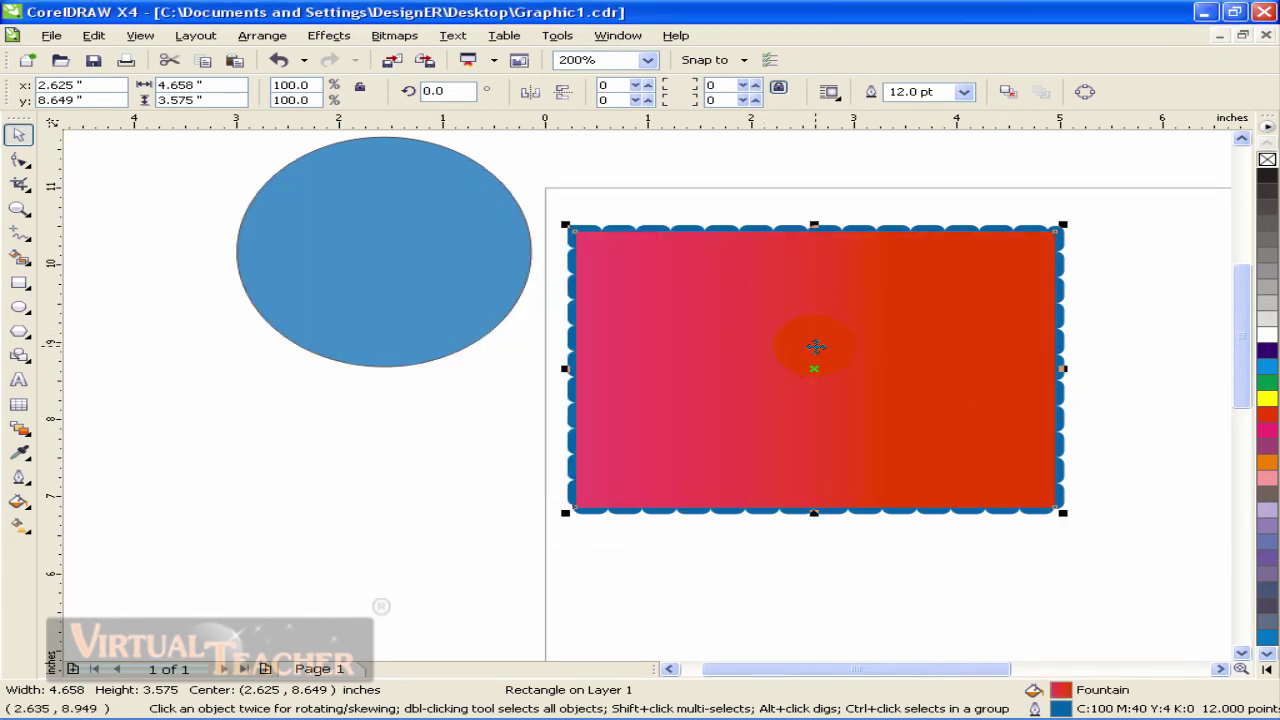
key(ctrl+z)
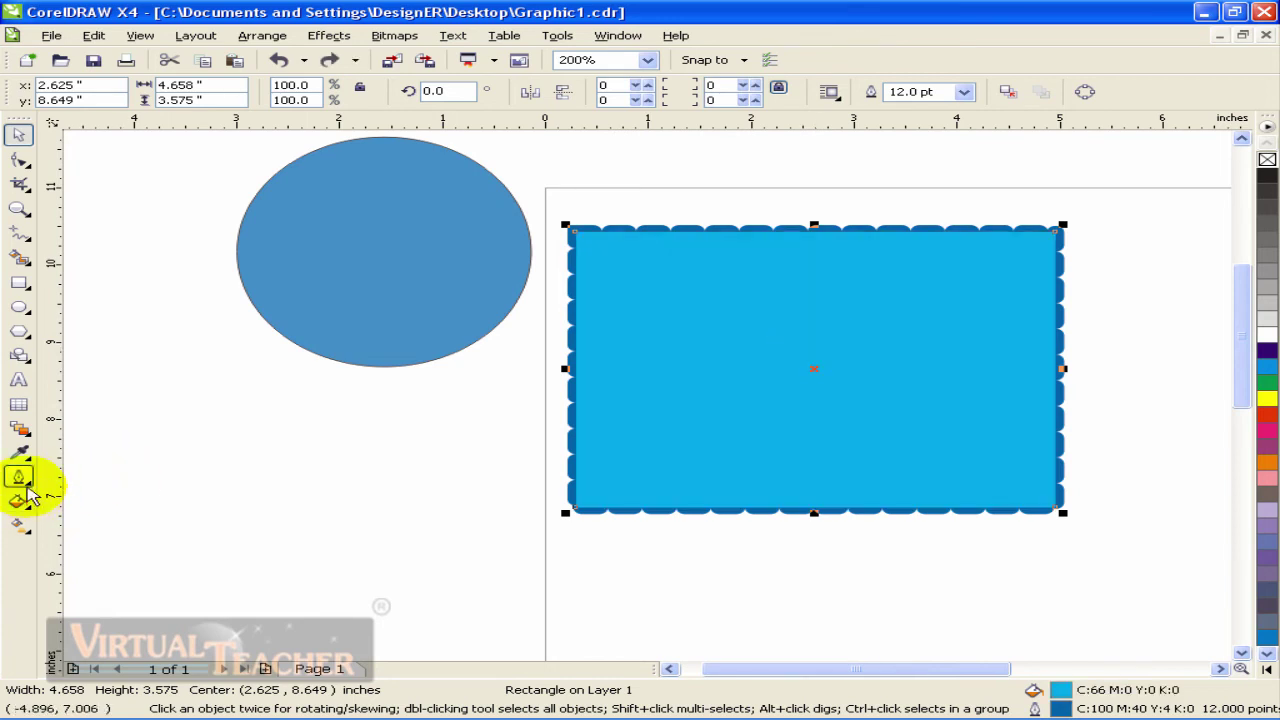
click(20, 500)
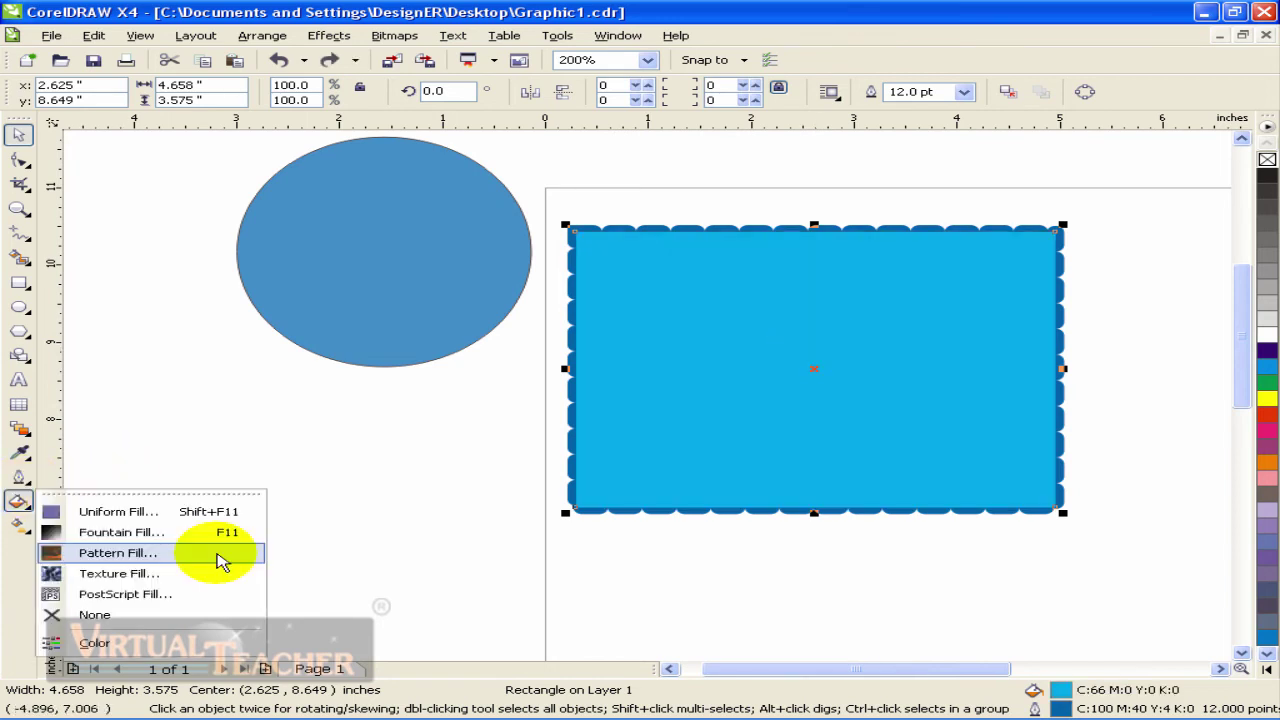
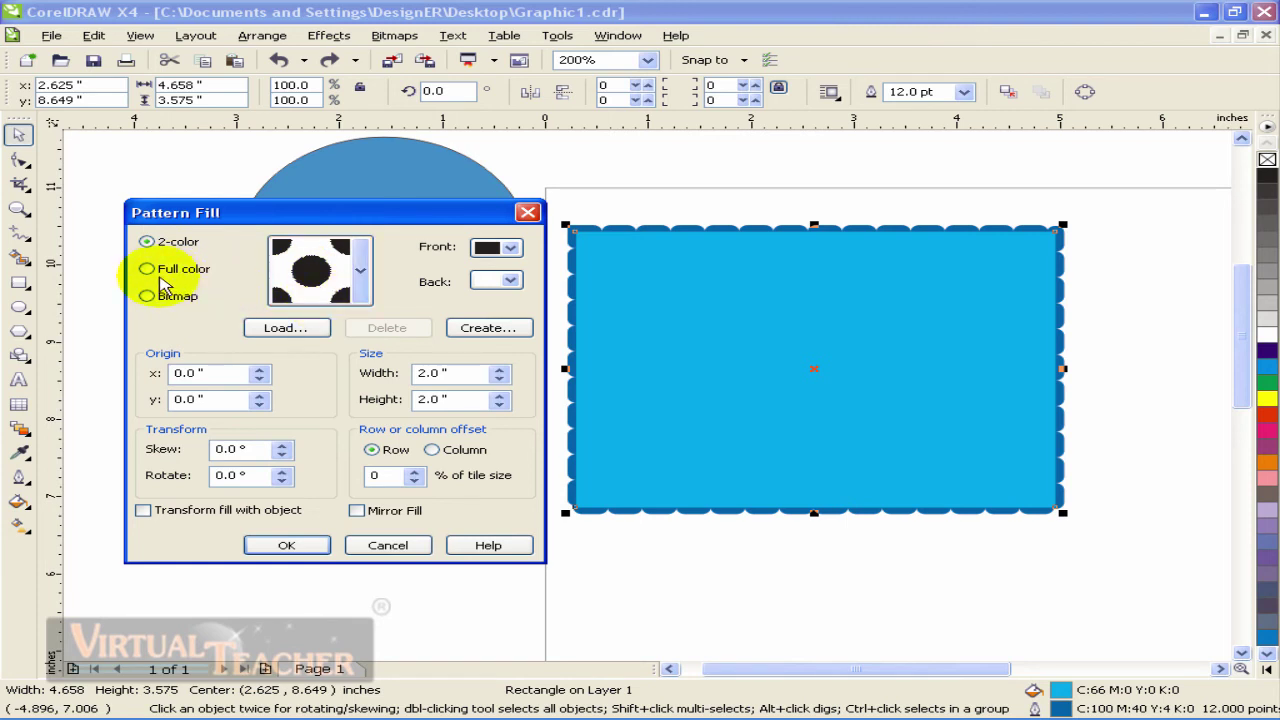
Try the Full color and Bitmap pattern types, browsing the bitmap pattern choices
click(148, 268)
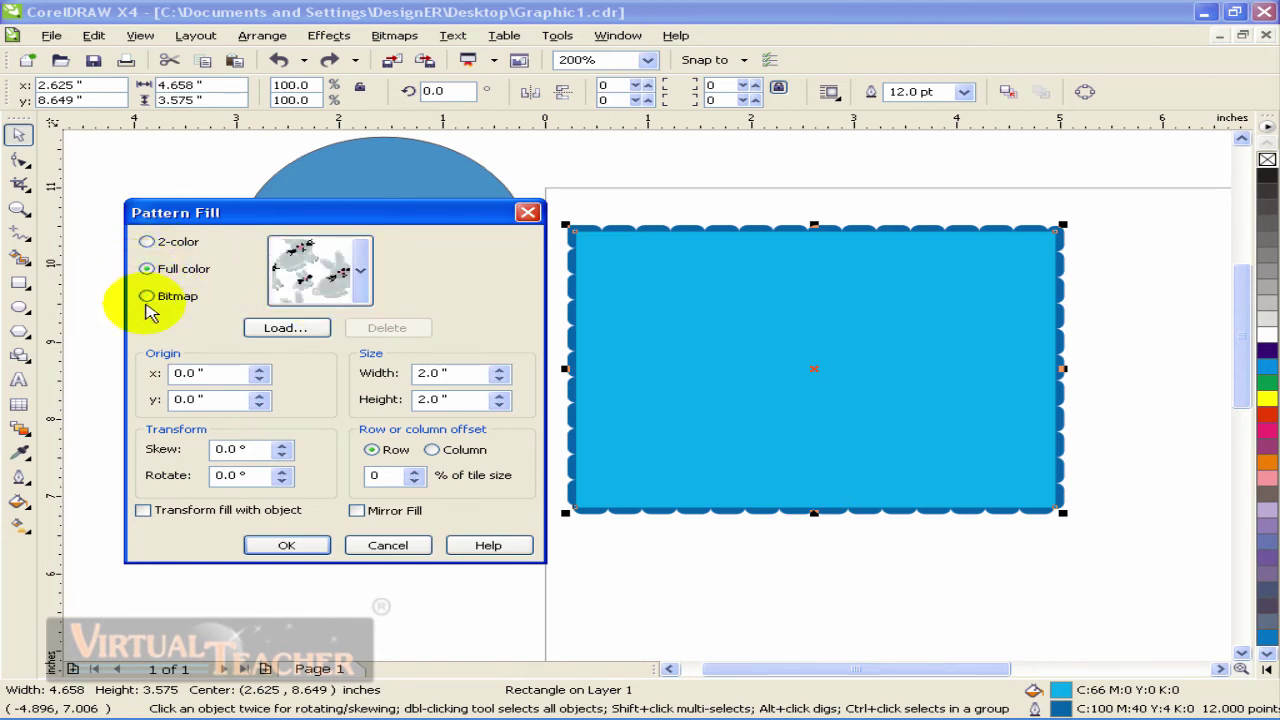
click(147, 297)
click(358, 272)
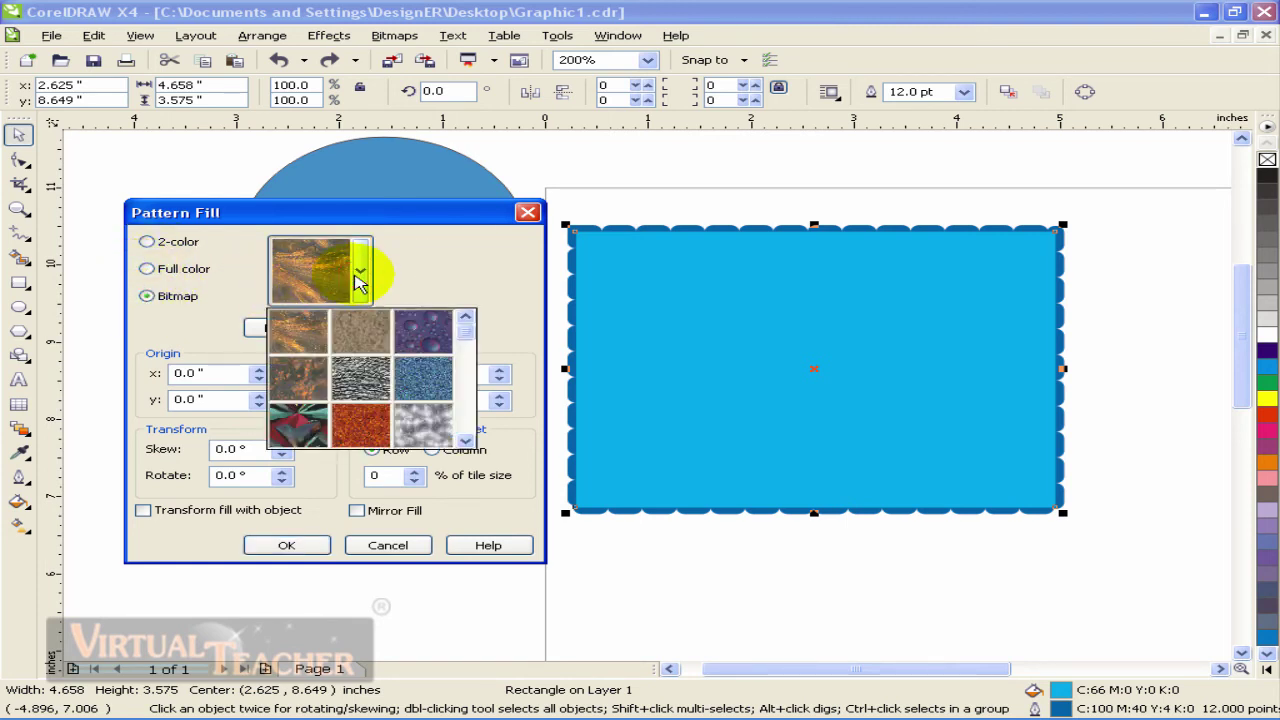
click(358, 266)
Compare 2-color lines, vertical lines and diagonal dashed-lines patterns
click(147, 242)
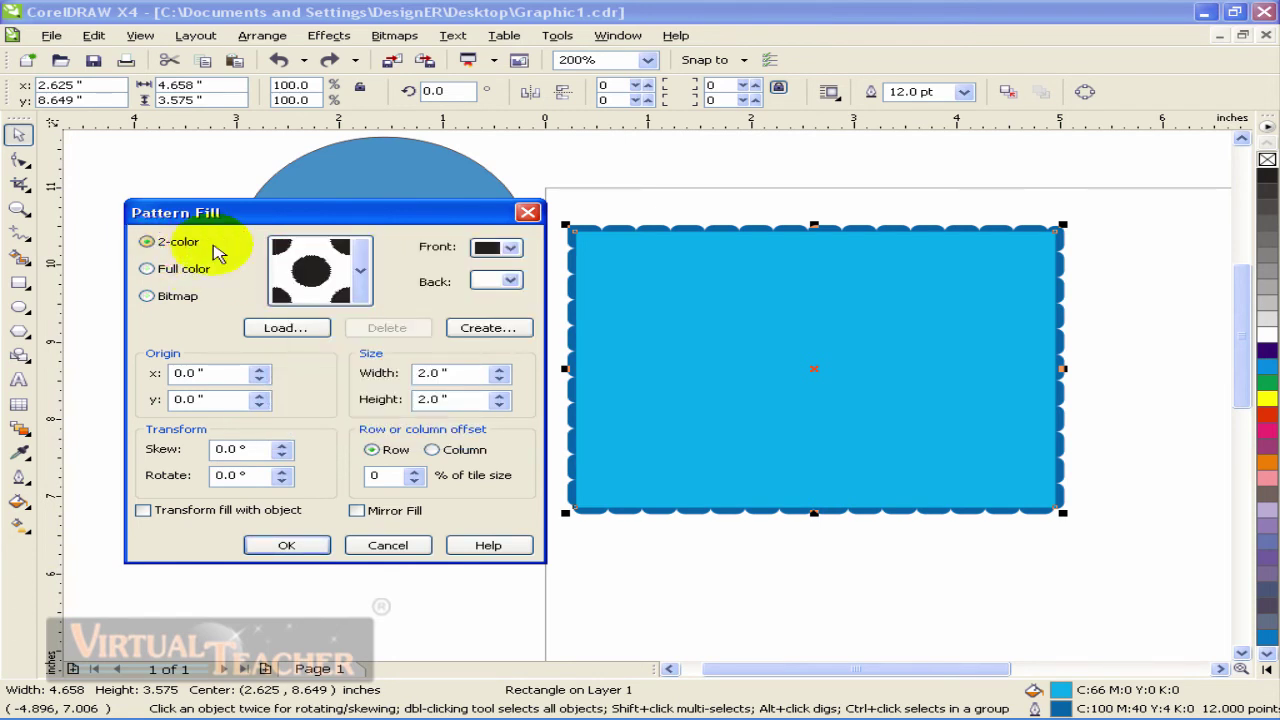
click(362, 268)
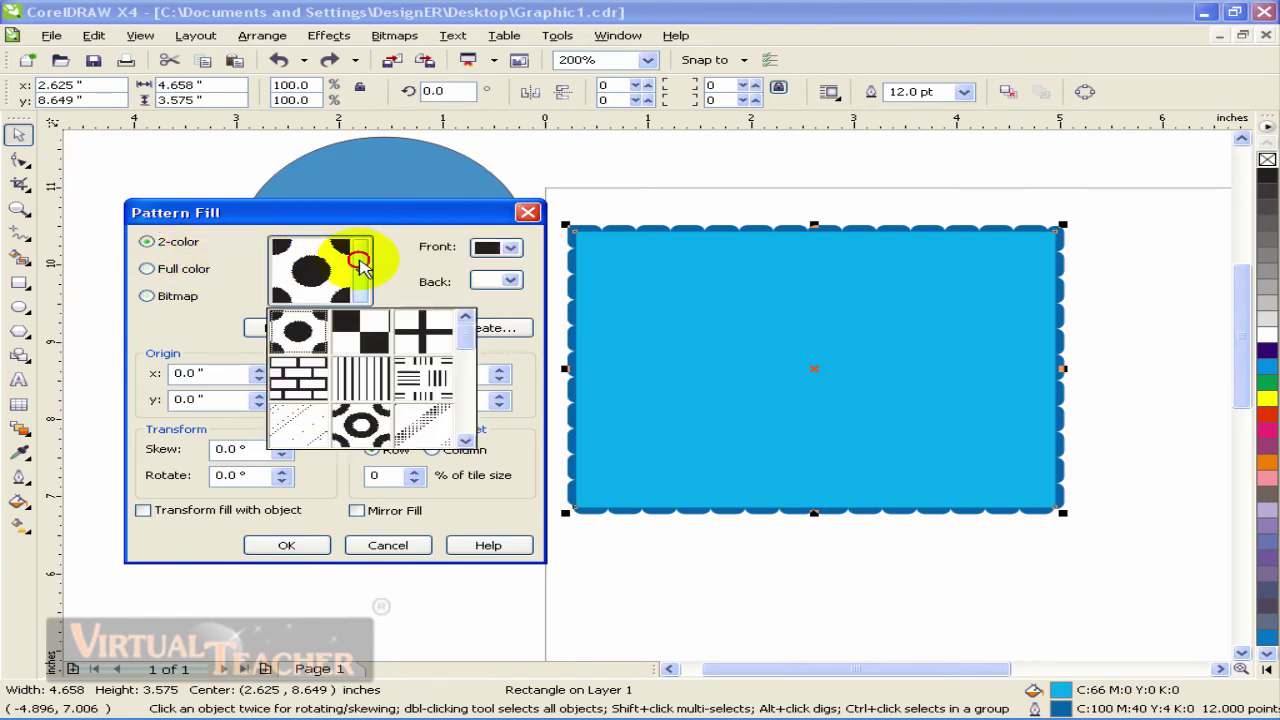
click(424, 333)
click(360, 270)
click(337, 333)
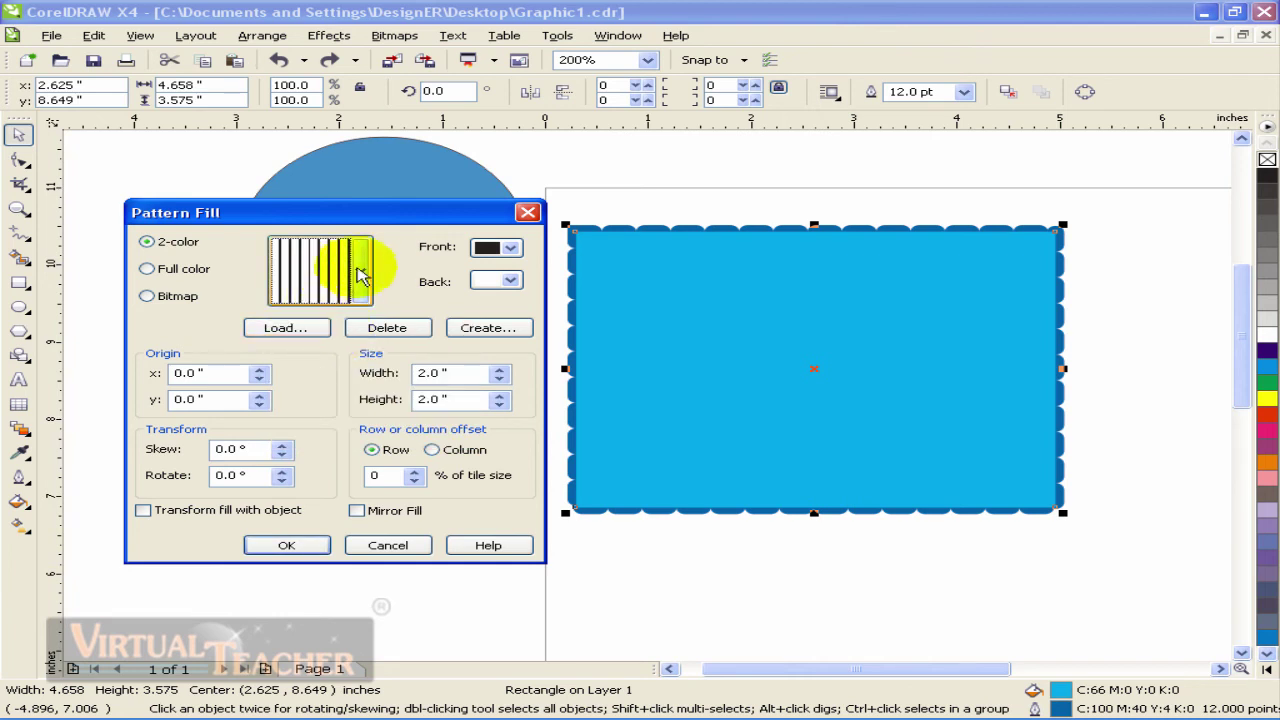
click(359, 270)
click(300, 368)
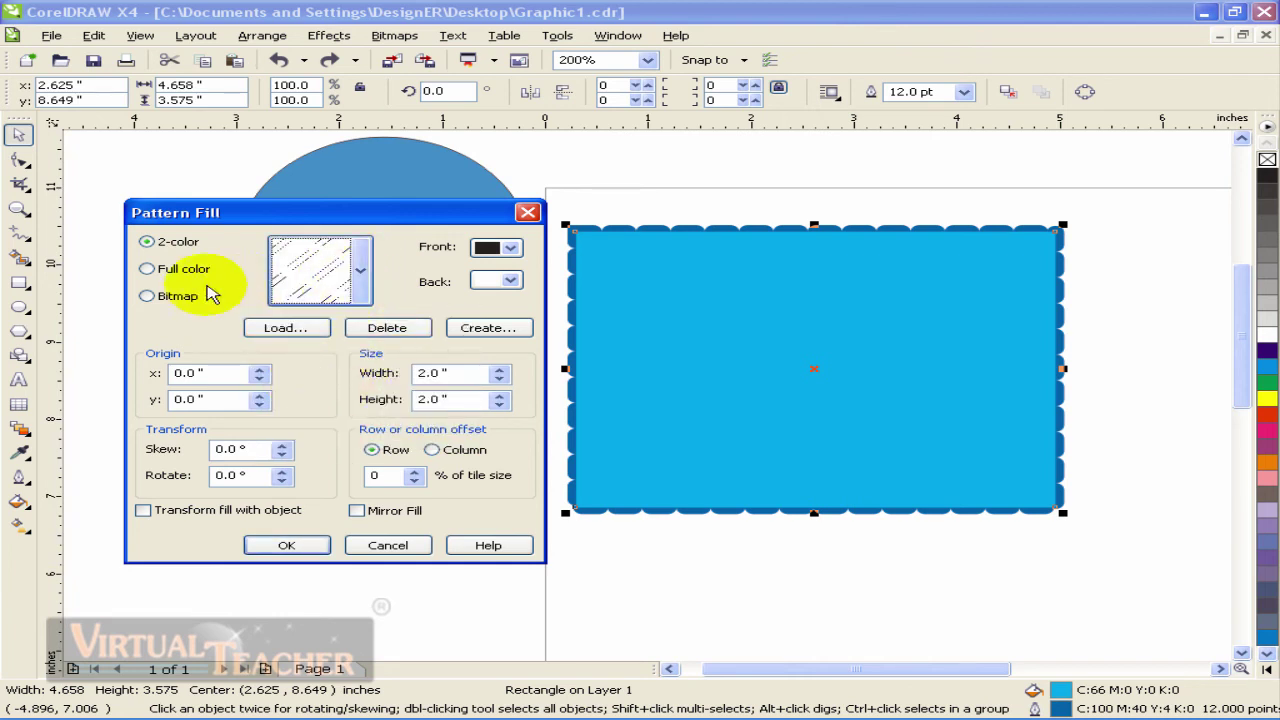
Try another Full color pattern, then settle on the Bitmap pattern type
click(147, 269)
click(356, 270)
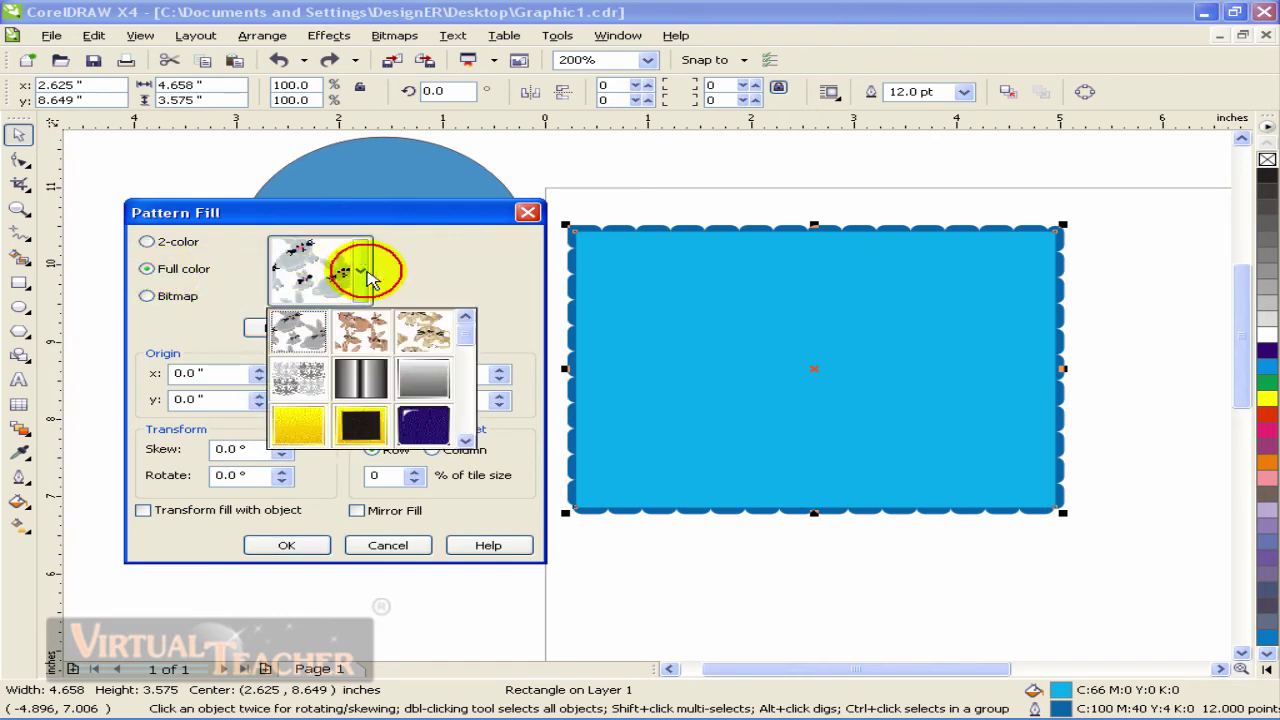
click(365, 326)
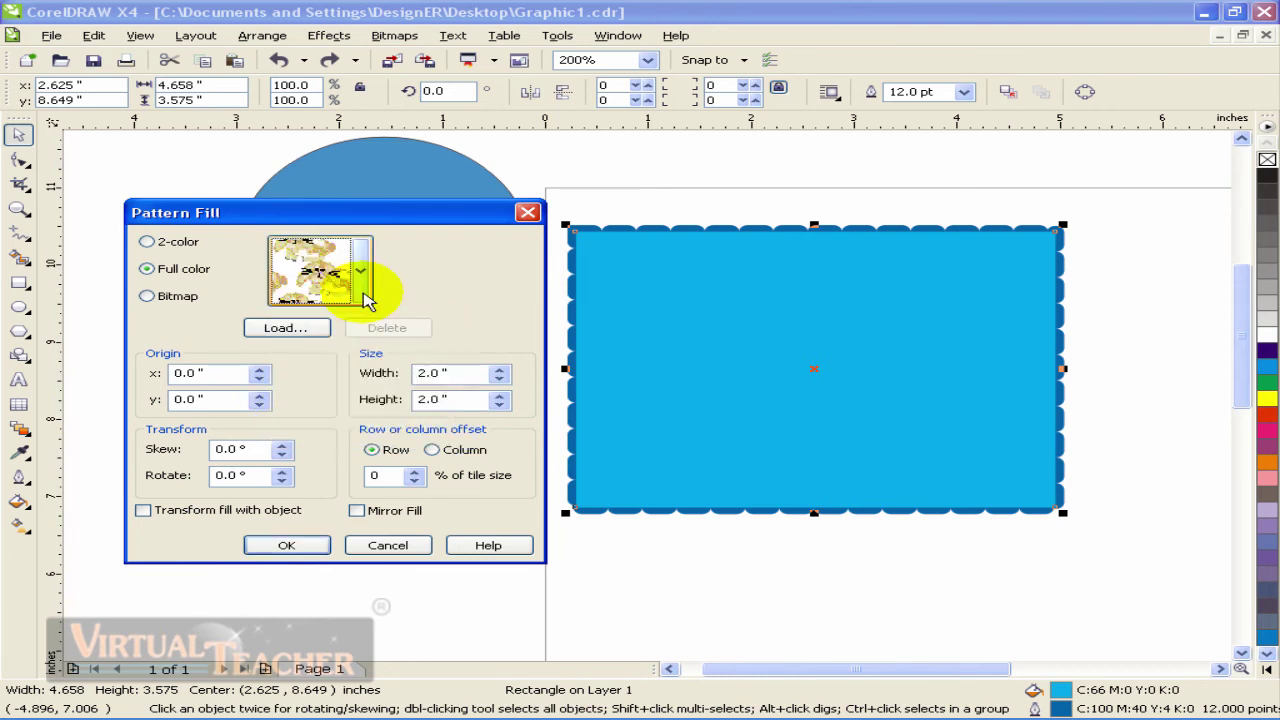
click(147, 296)
click(297, 329)
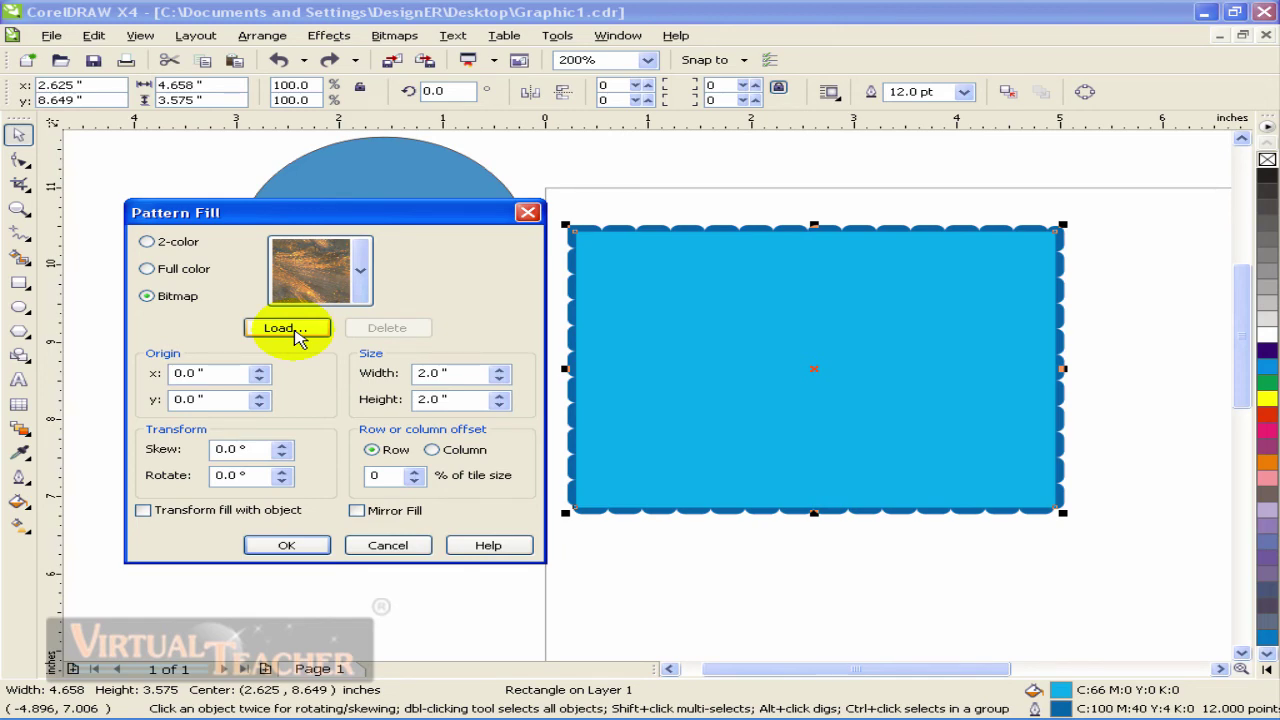
From Sample Pictures, preview and import Sunset as the bitmap pattern
click(295, 330)
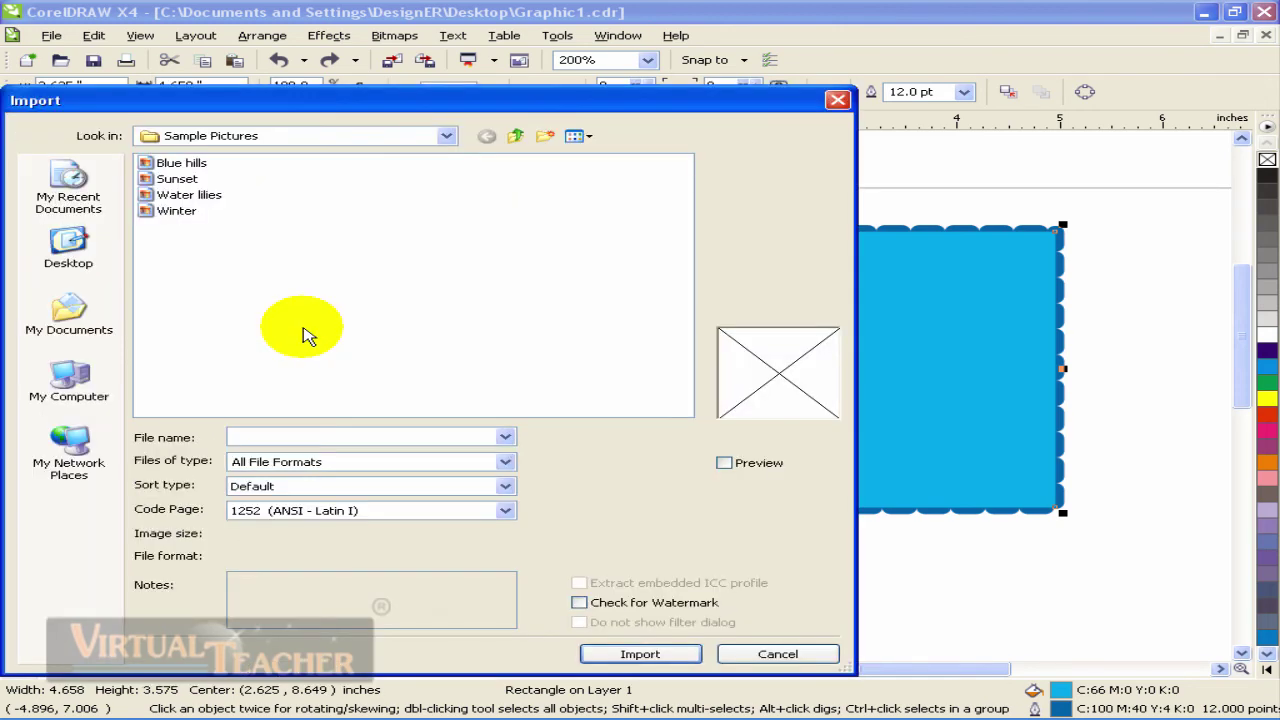
click(188, 194)
click(180, 179)
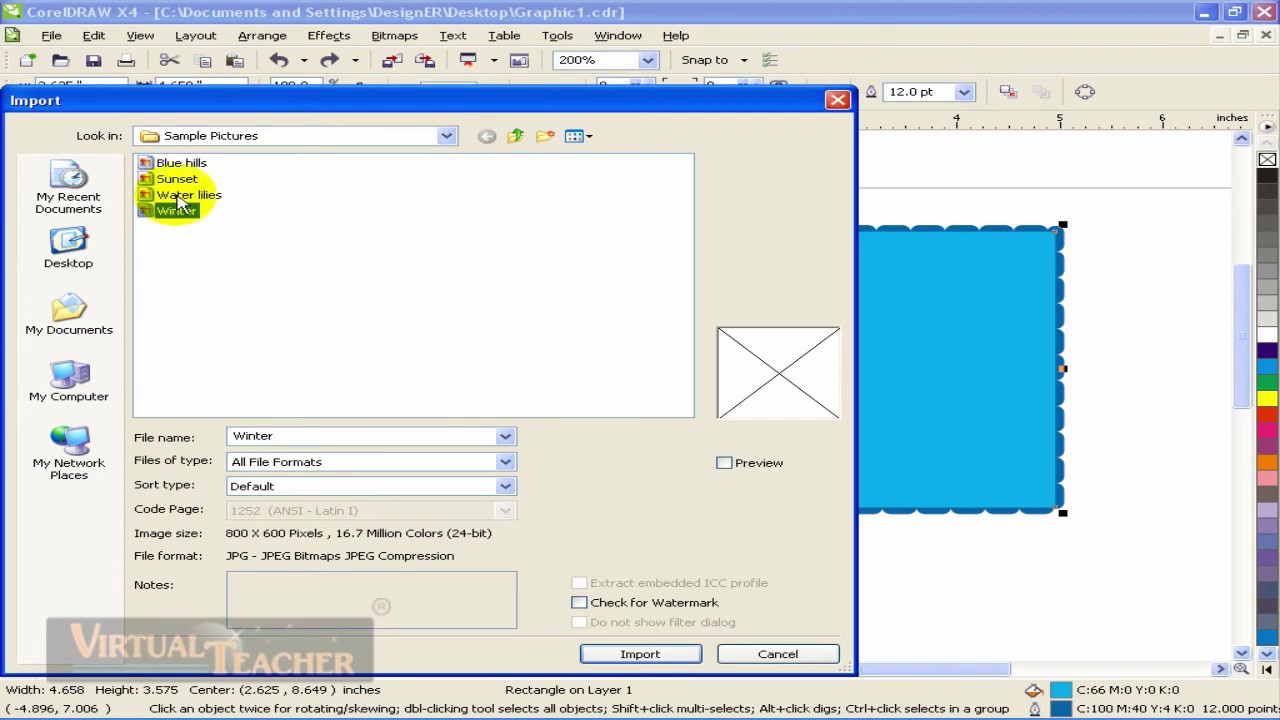
click(180, 163)
click(726, 464)
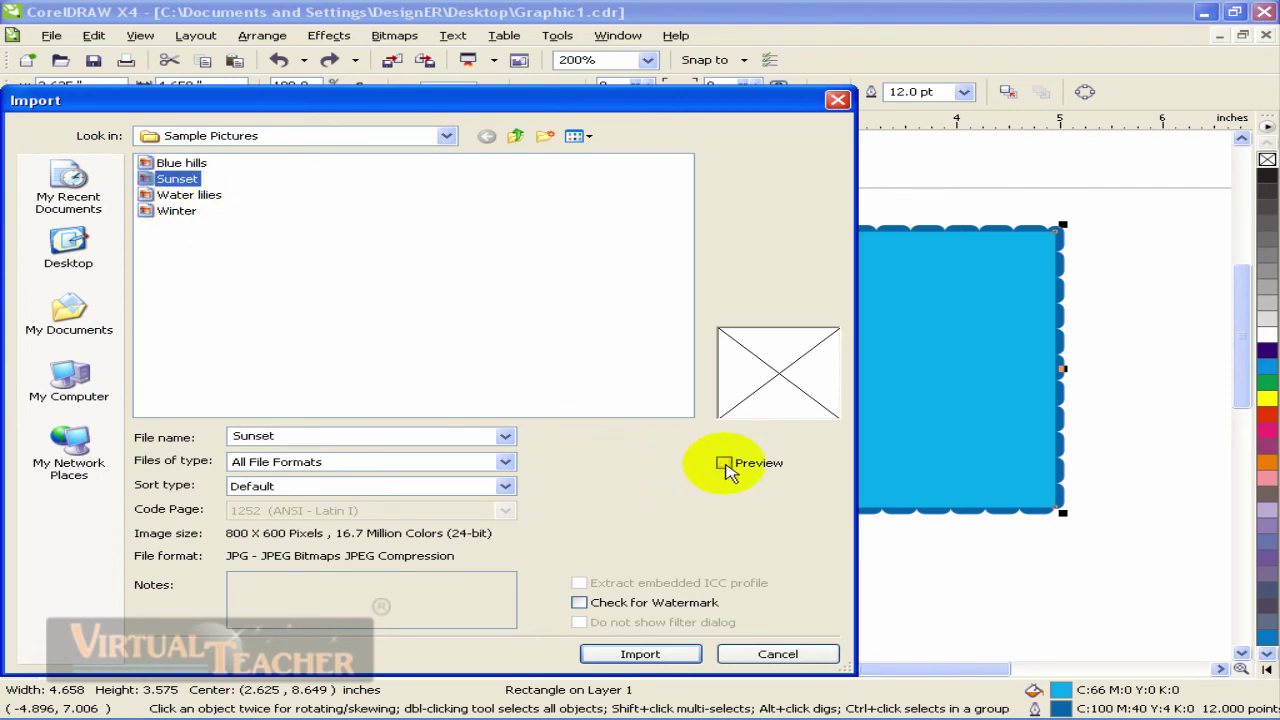
click(642, 654)
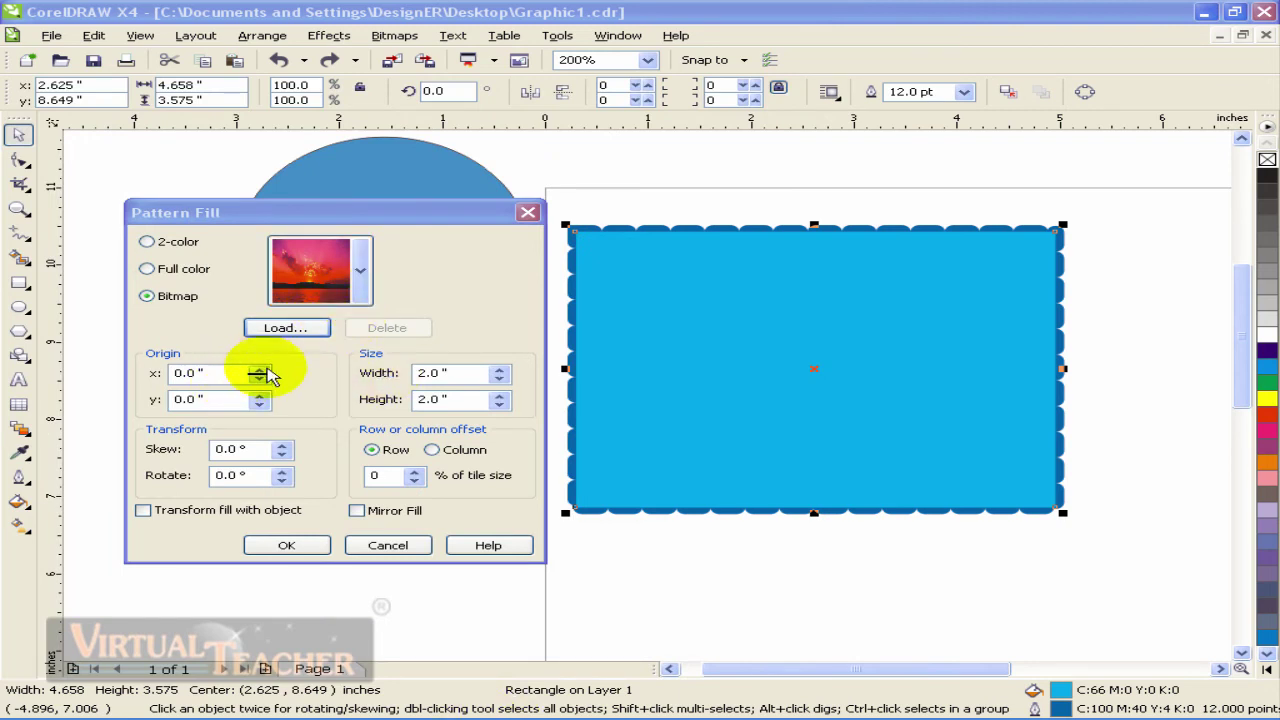
Set origin 0.12", skew 36°, rotate 16°, 1.88 × 2.11" tiles, 45% column offset, and apply
click(258, 367)
drag(259, 399, 259, 394)
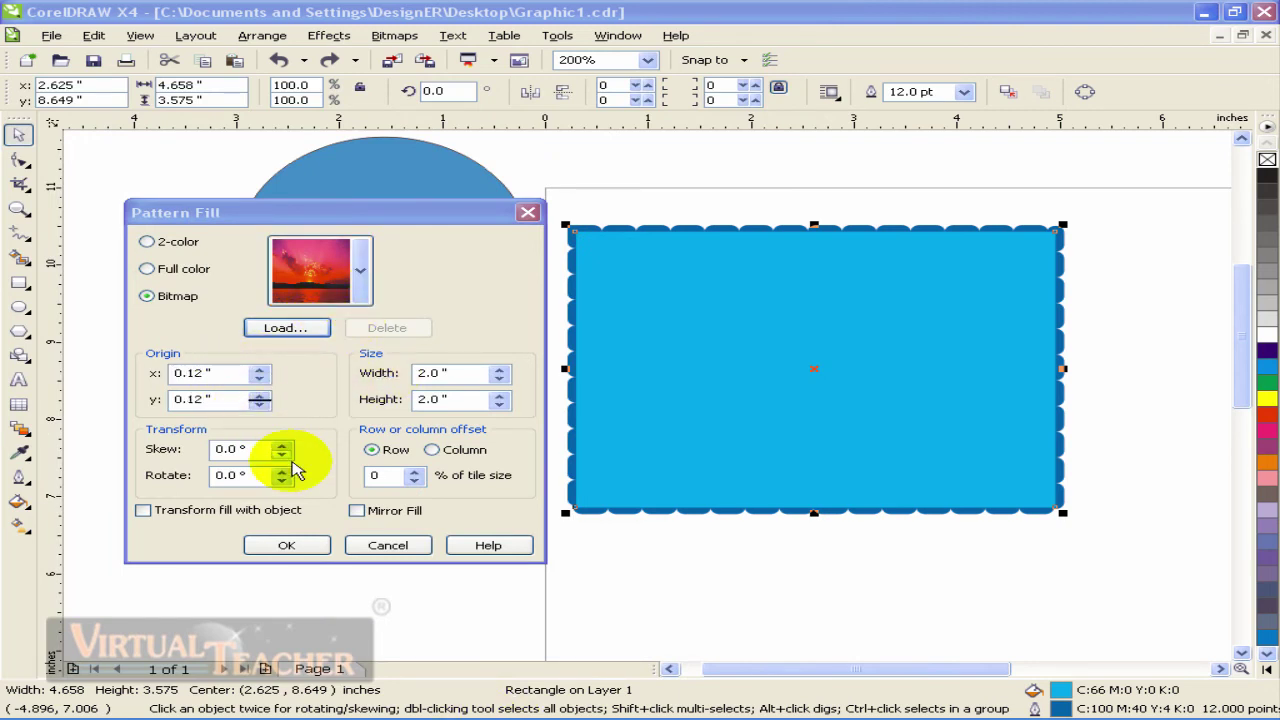
mouse_move(280, 457)
mouse_down()
mouse_move(280, 434)
mouse_move(281, 463)
mouse_move(280, 449)
mouse_up()
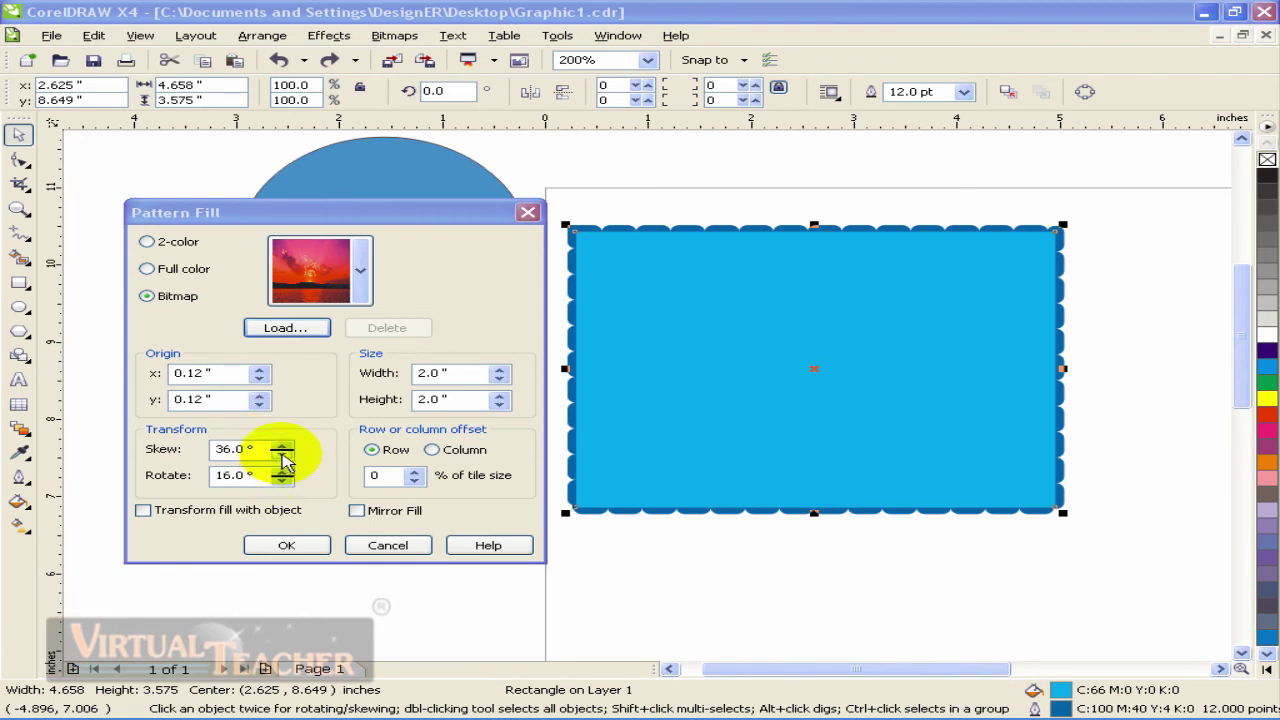
drag(499, 372, 501, 397)
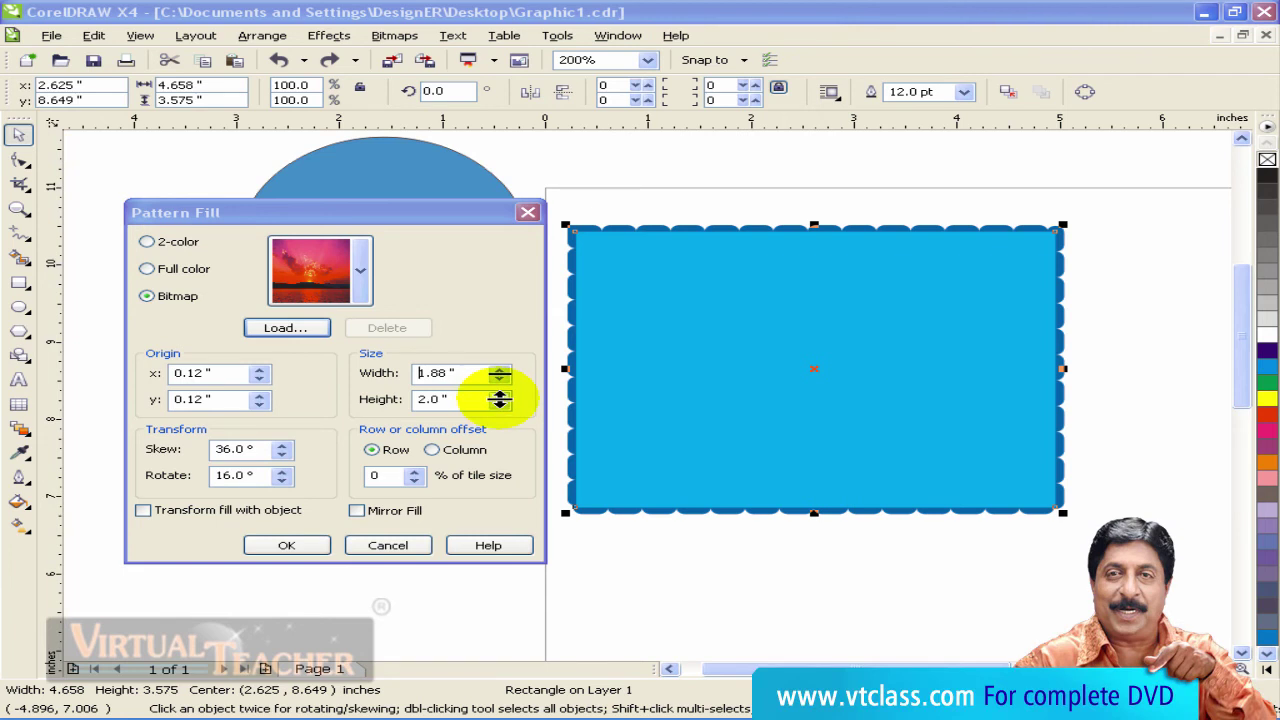
click(432, 450)
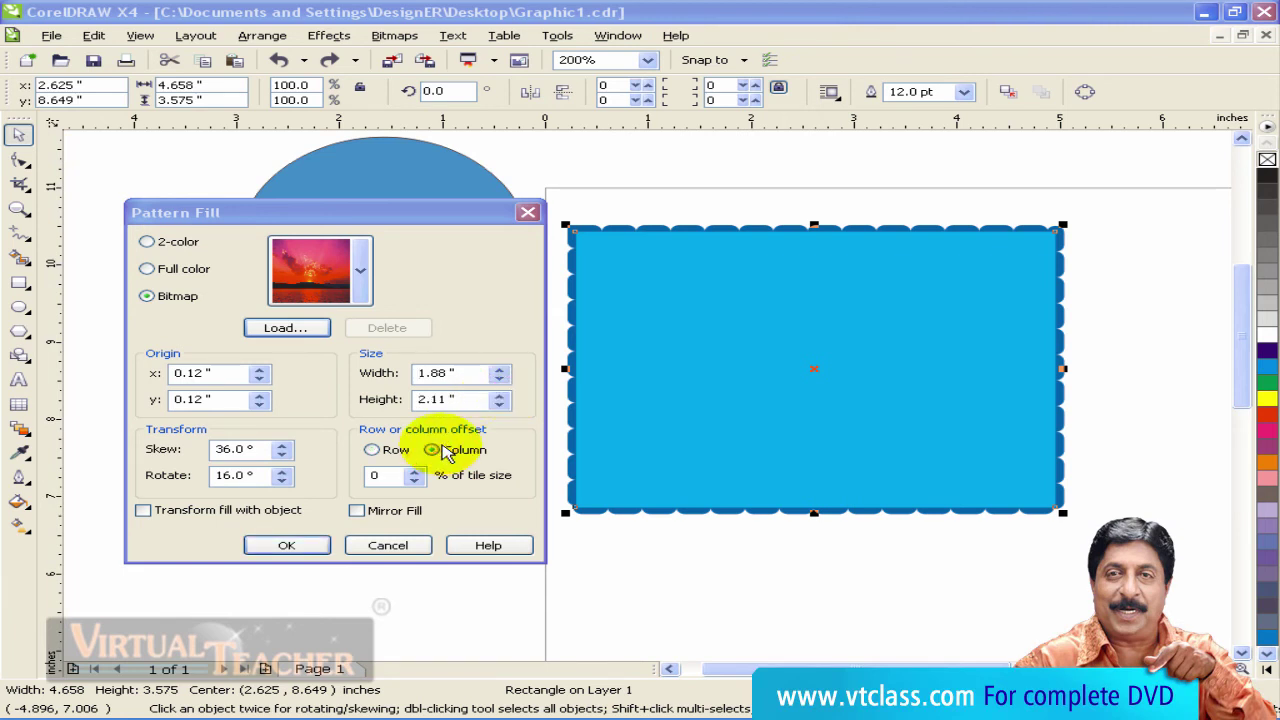
drag(414, 477, 414, 468)
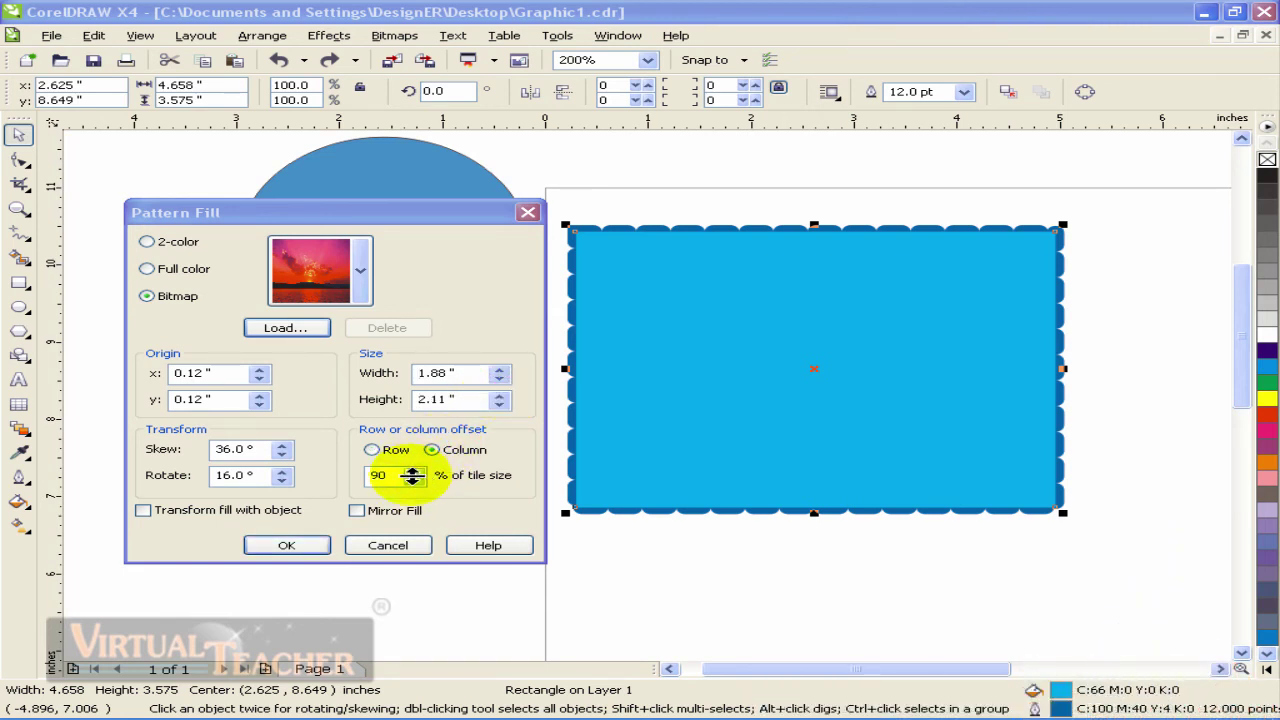
click(273, 548)
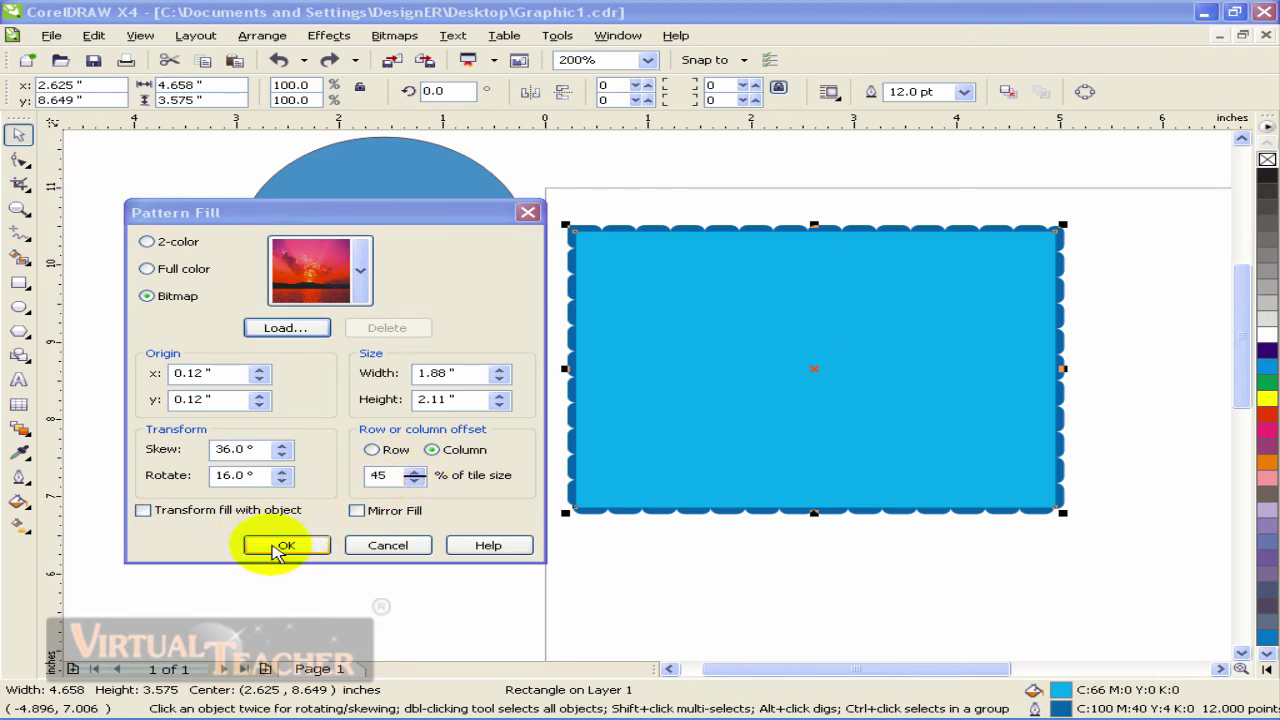
click(278, 550)
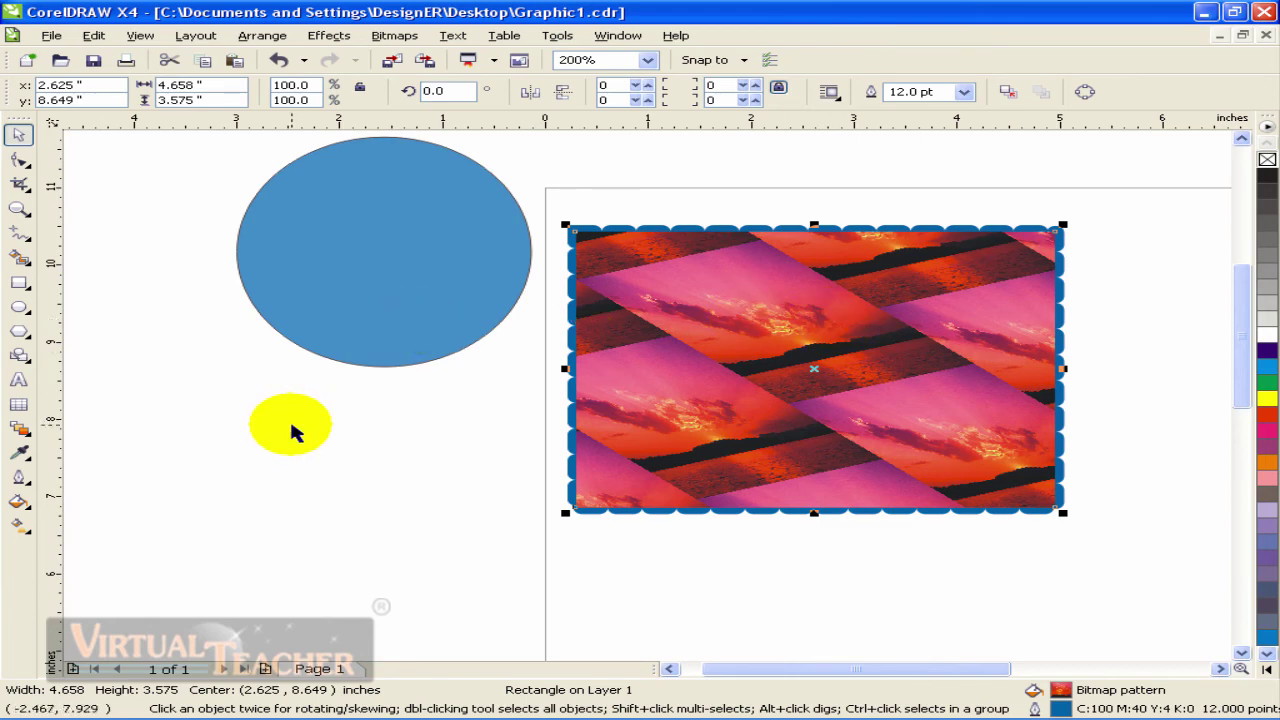
Bring up the Fill tool flyout's list of fill types
click(18, 501)
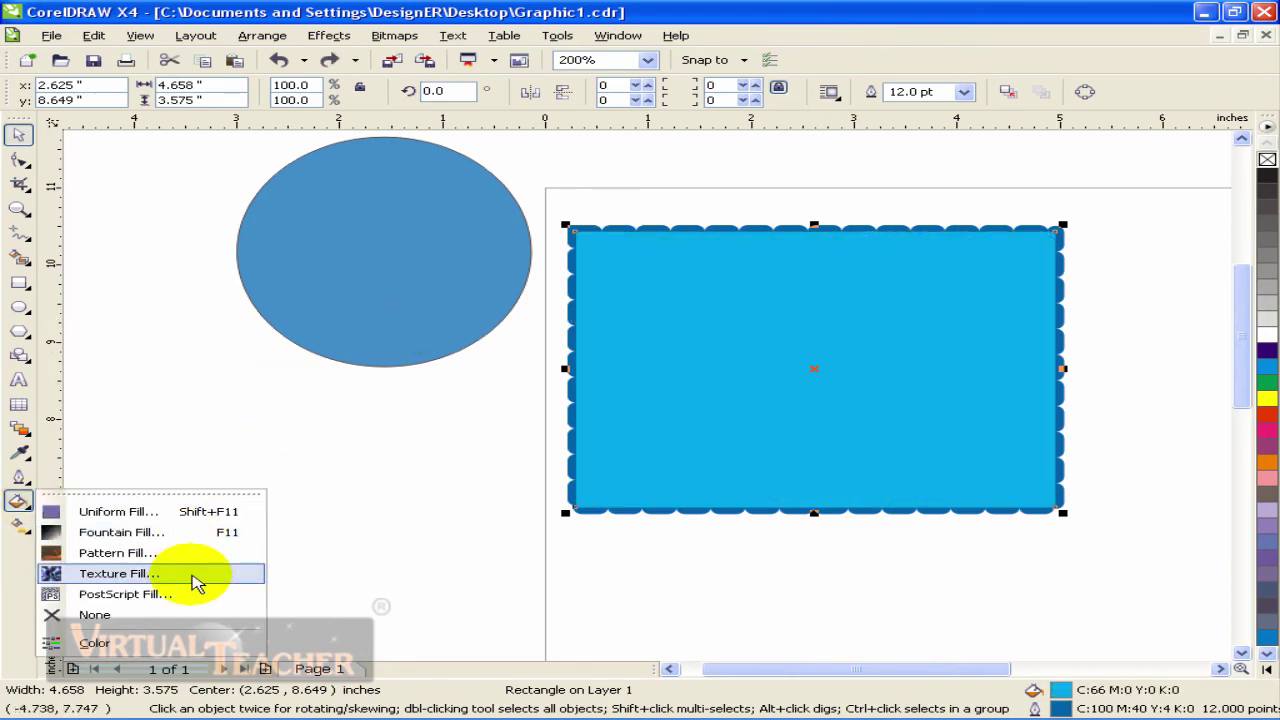
Choose the Orbit texture from the Samples 9 texture library
click(196, 583)
drag(314, 188, 287, 185)
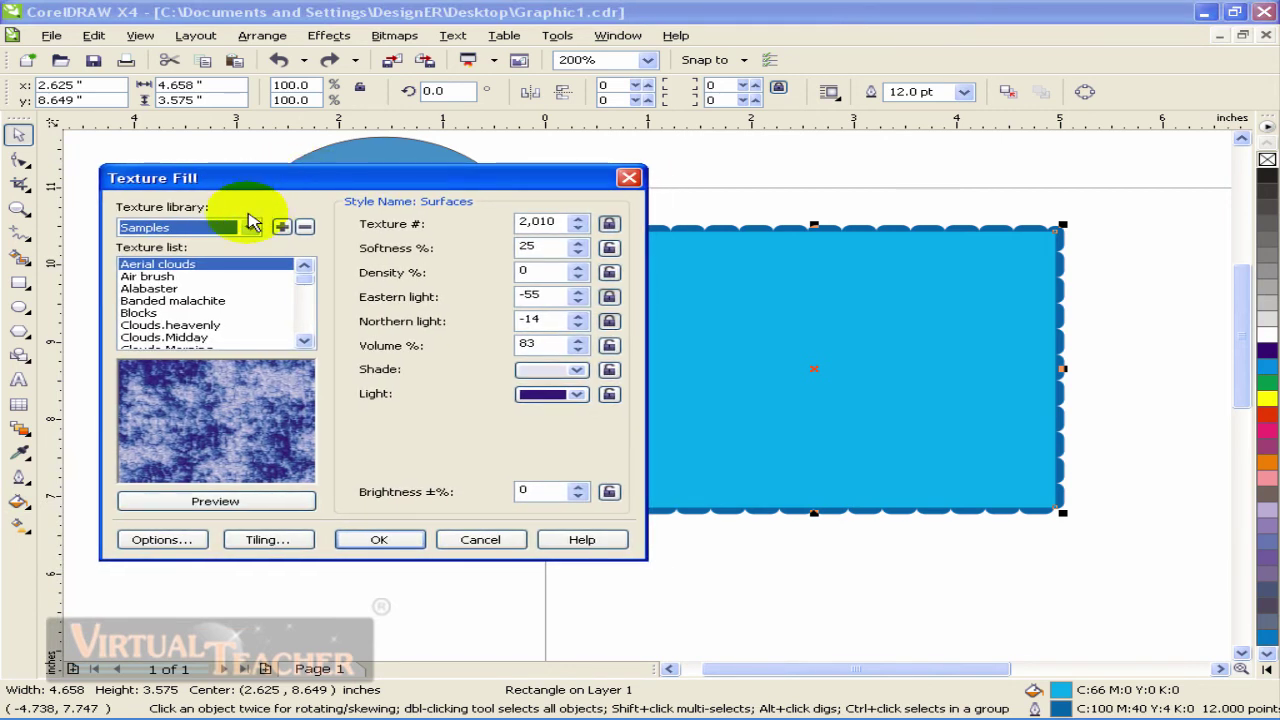
click(252, 230)
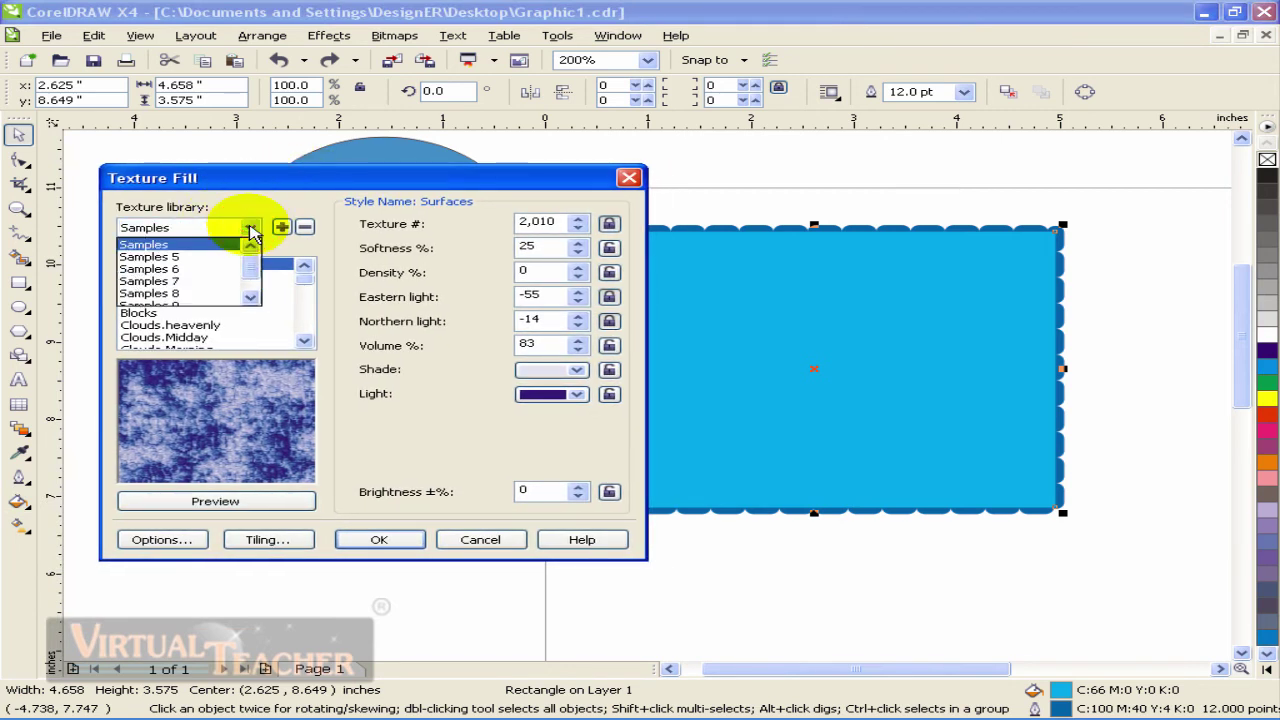
scroll(252, 230, down, 4)
click(252, 228)
scroll(252, 228, up, 3)
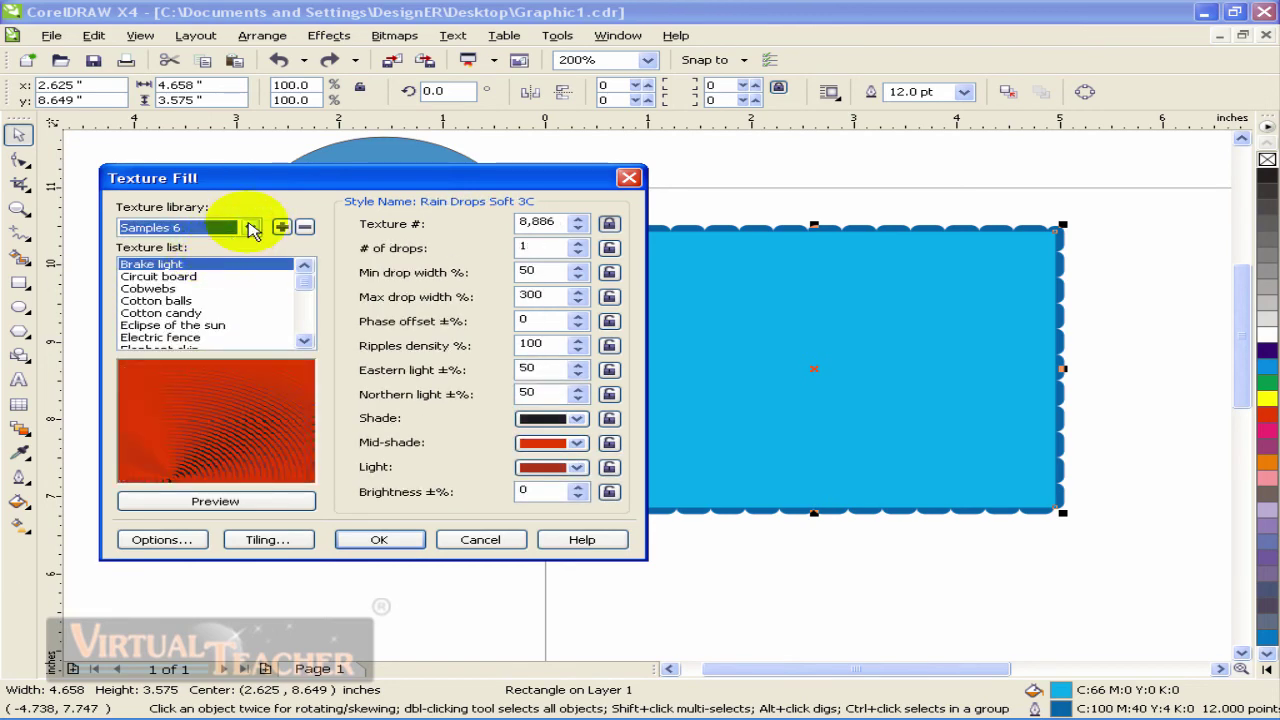
click(150, 276)
click(150, 313)
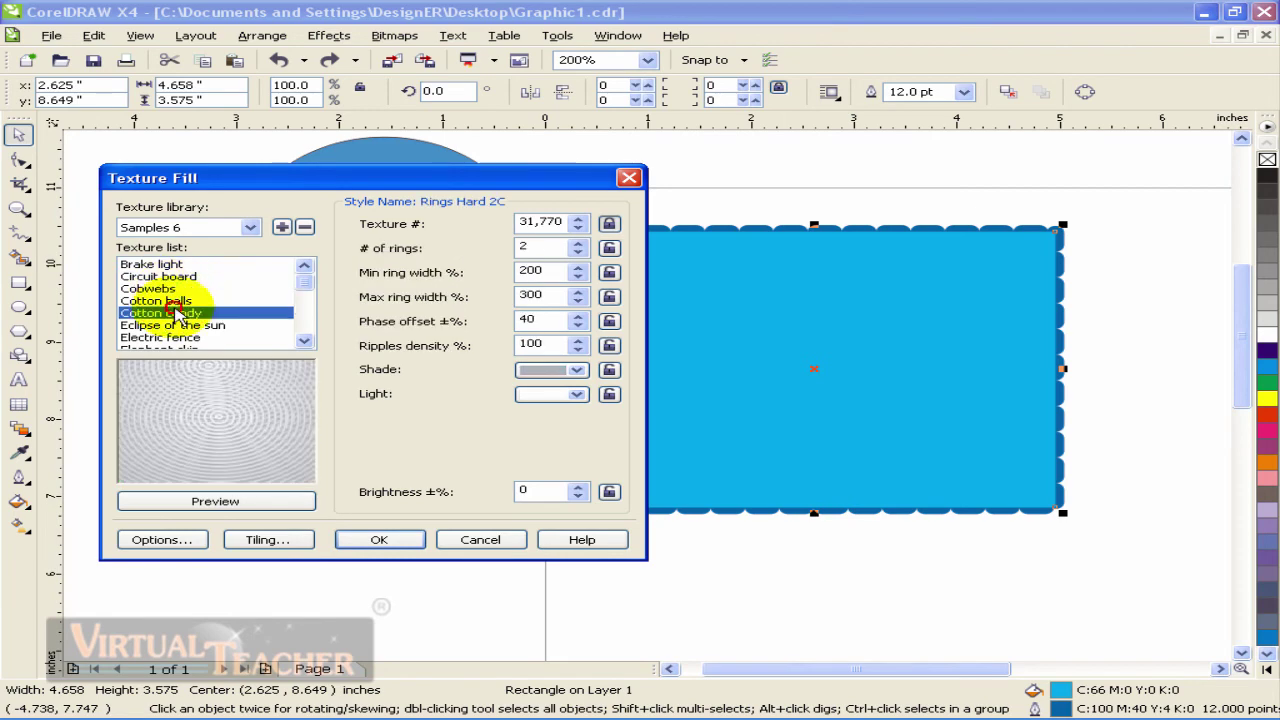
click(190, 328)
click(193, 338)
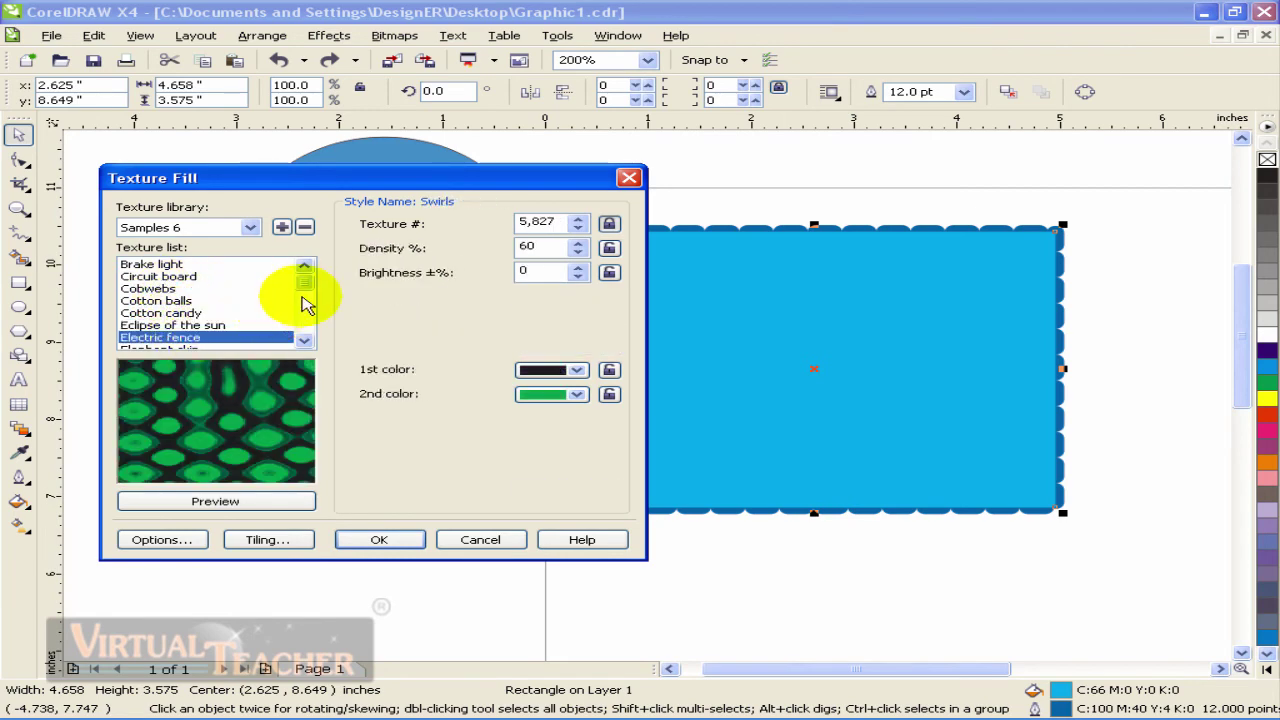
drag(303, 300, 303, 312)
click(147, 325)
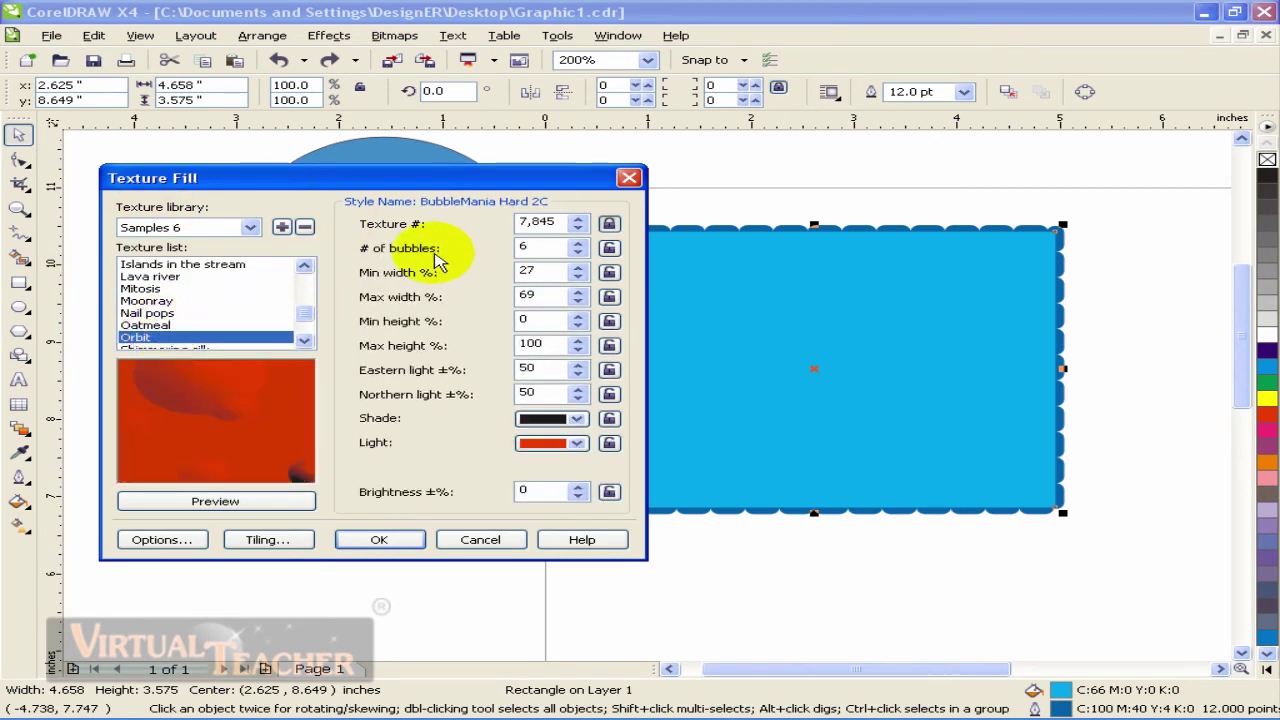
Tweak the Orbit texture number, minimum bubble width 26, yellow shade and brightness 12
click(578, 220)
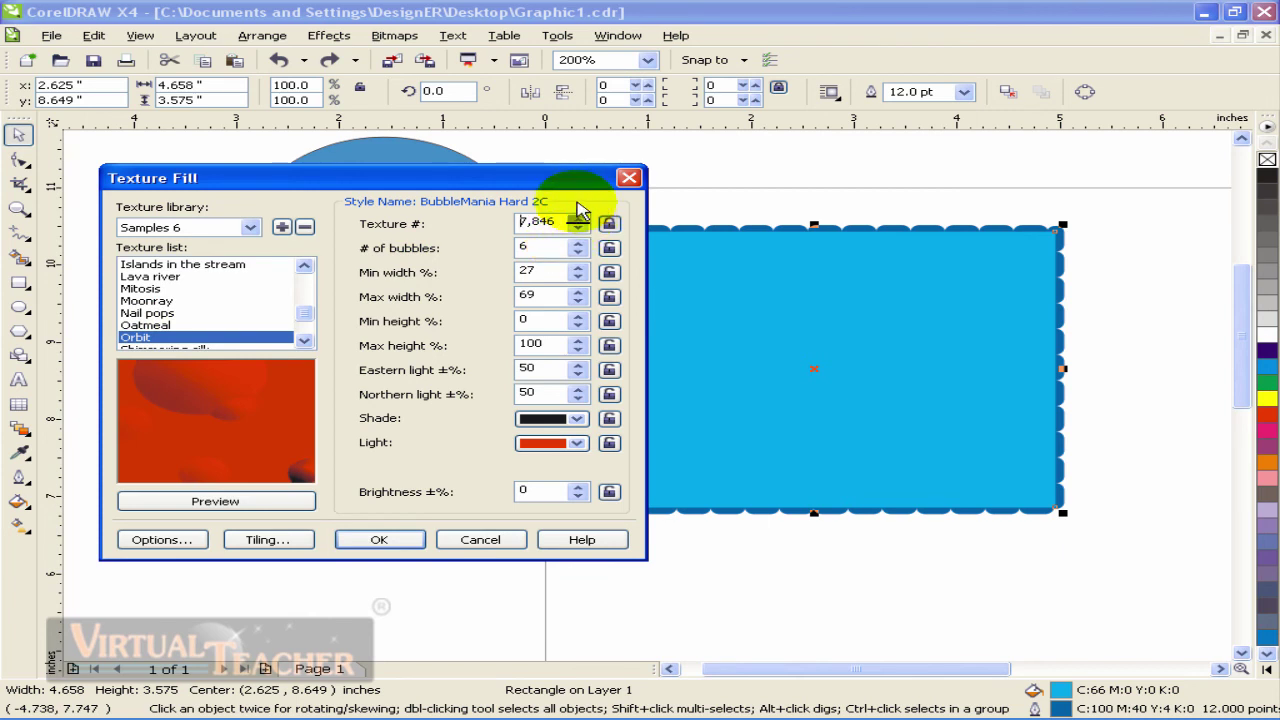
click(578, 228)
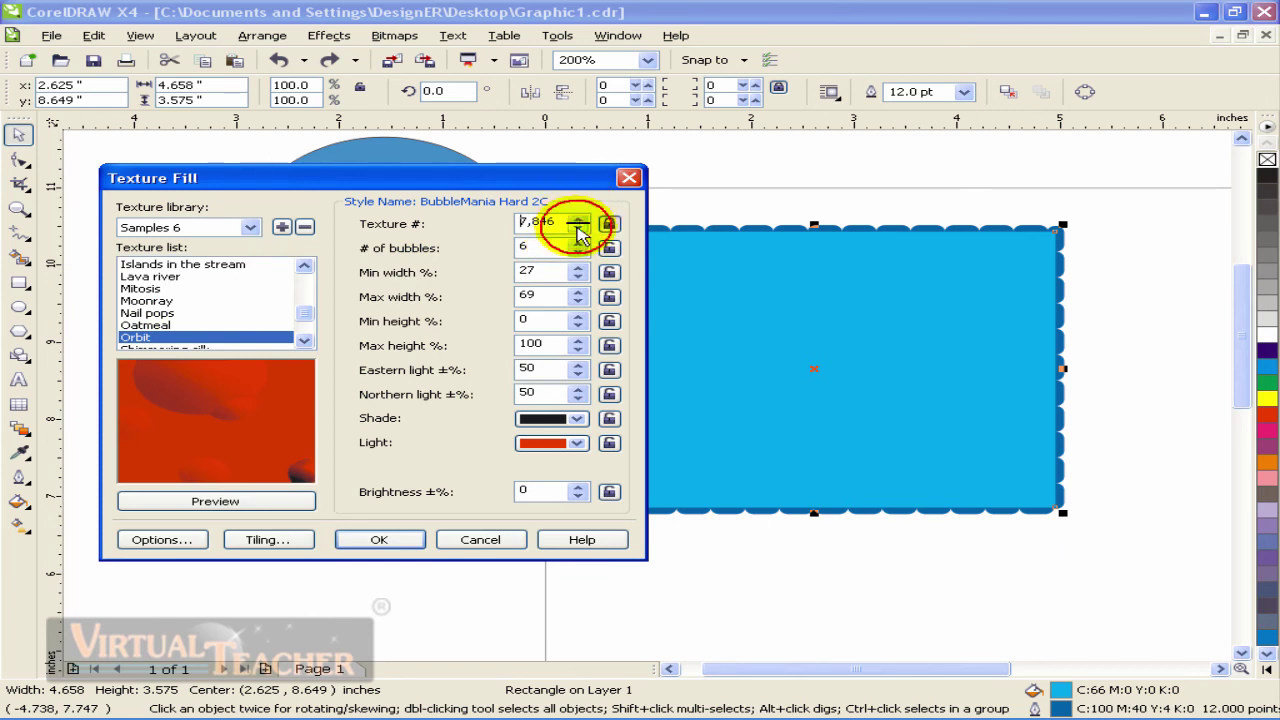
click(578, 276)
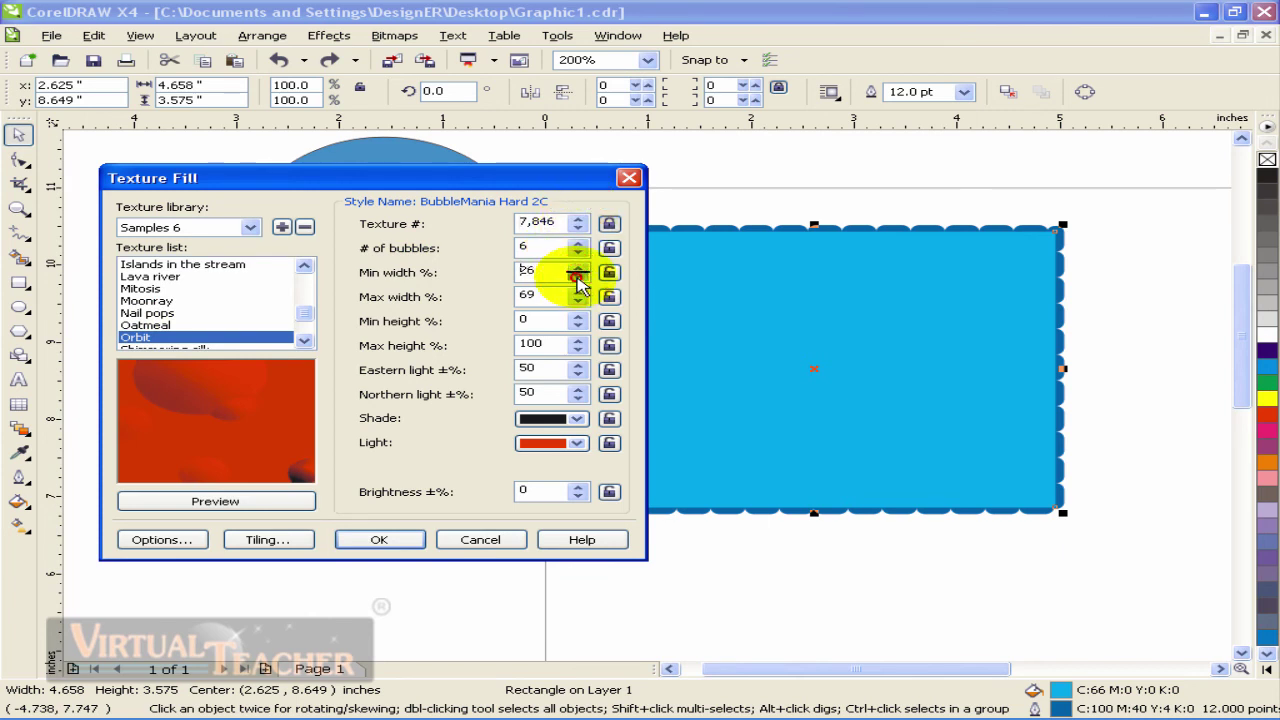
click(580, 419)
click(565, 467)
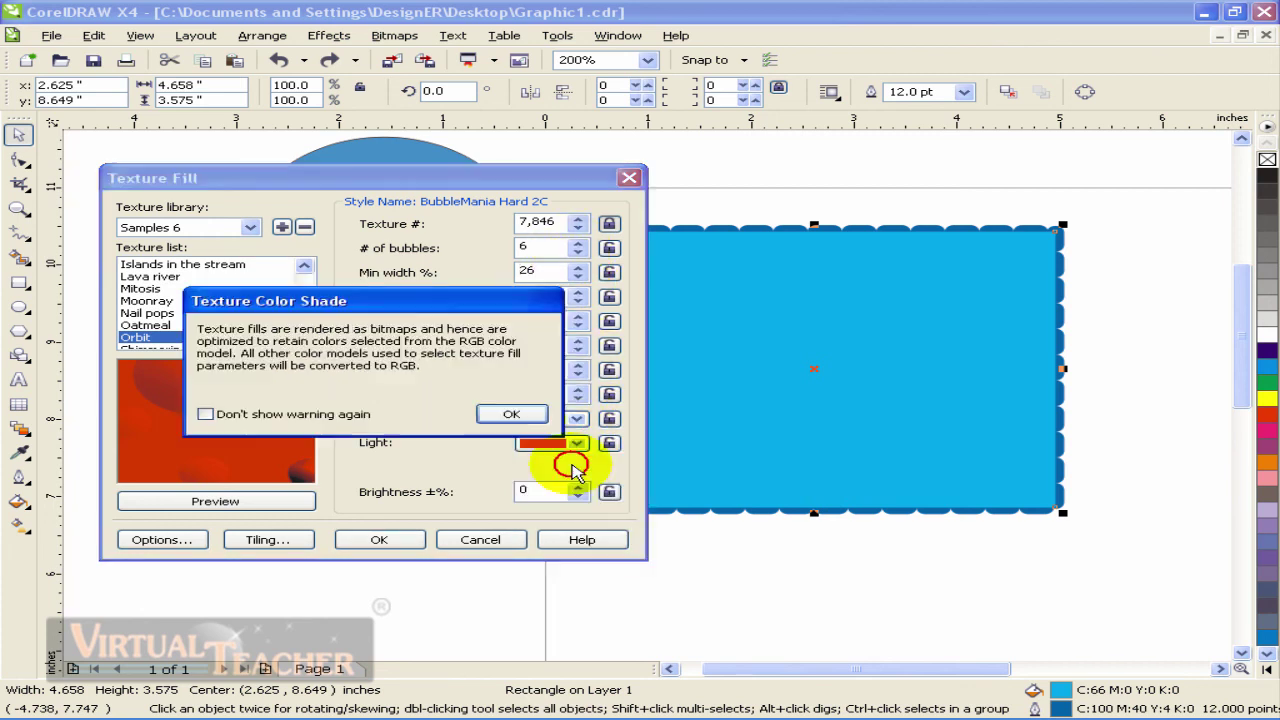
click(516, 414)
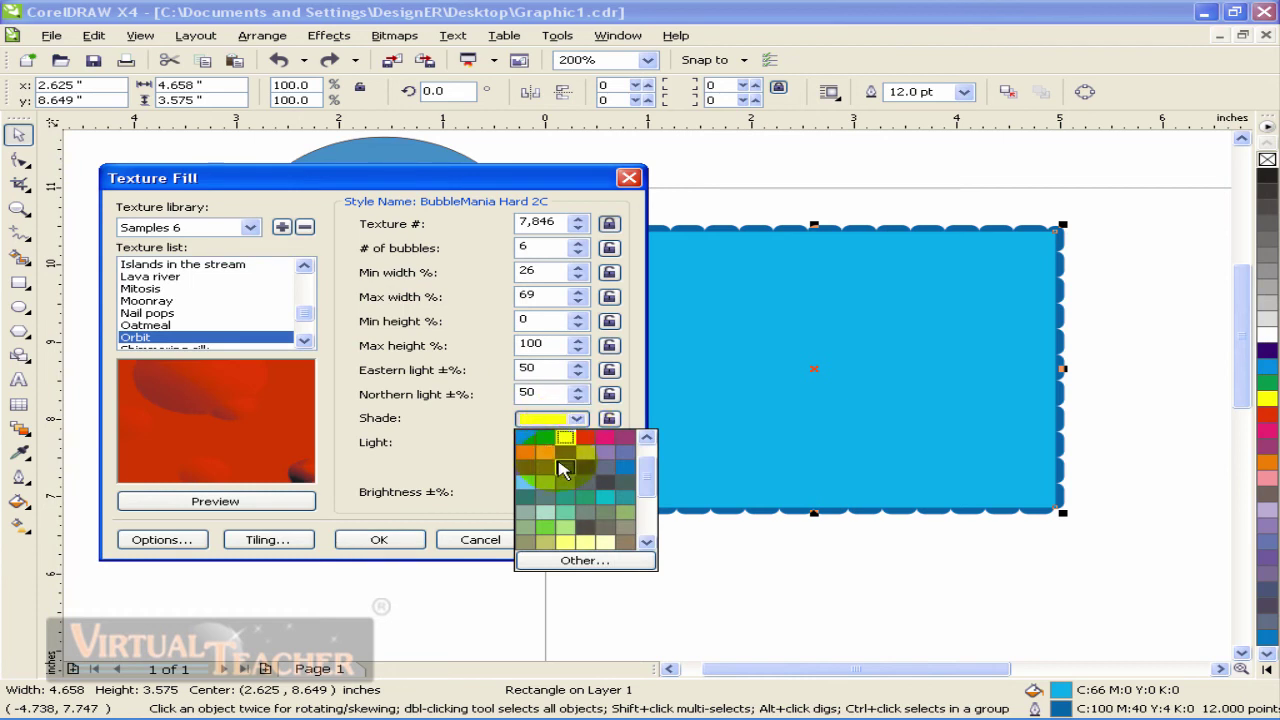
click(563, 466)
click(509, 414)
drag(578, 491, 586, 447)
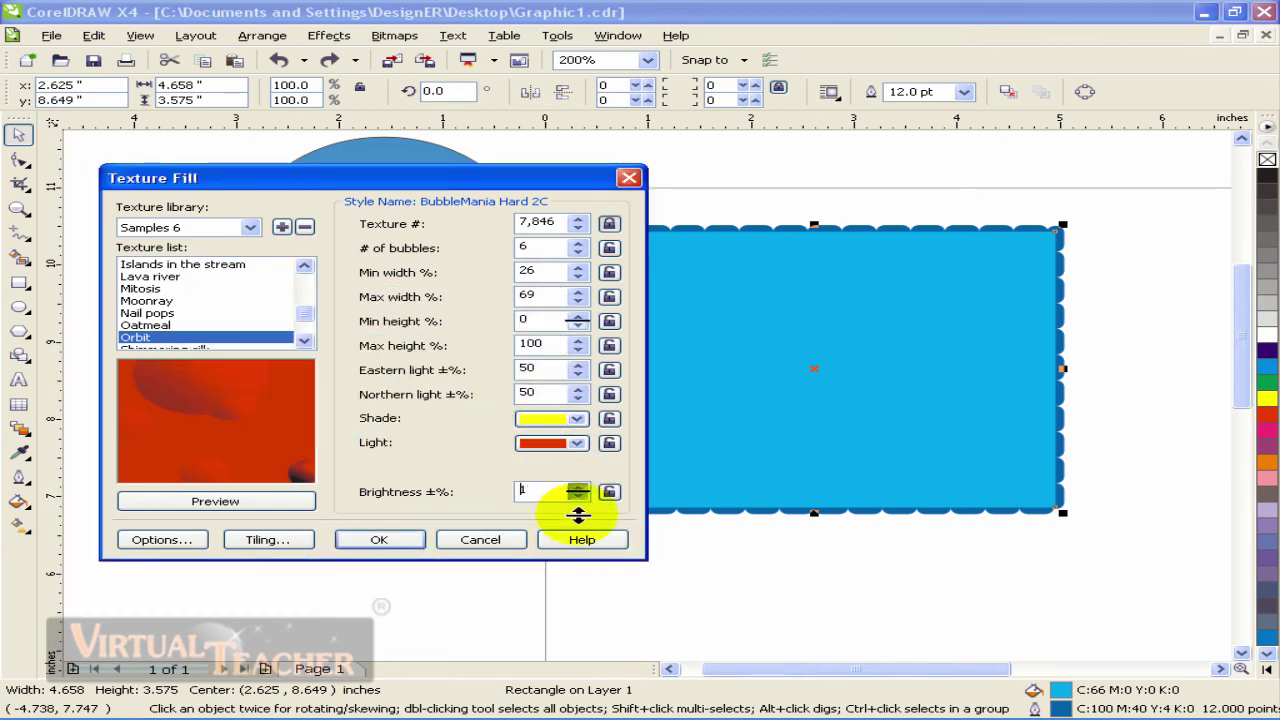
drag(579, 491, 578, 503)
click(240, 501)
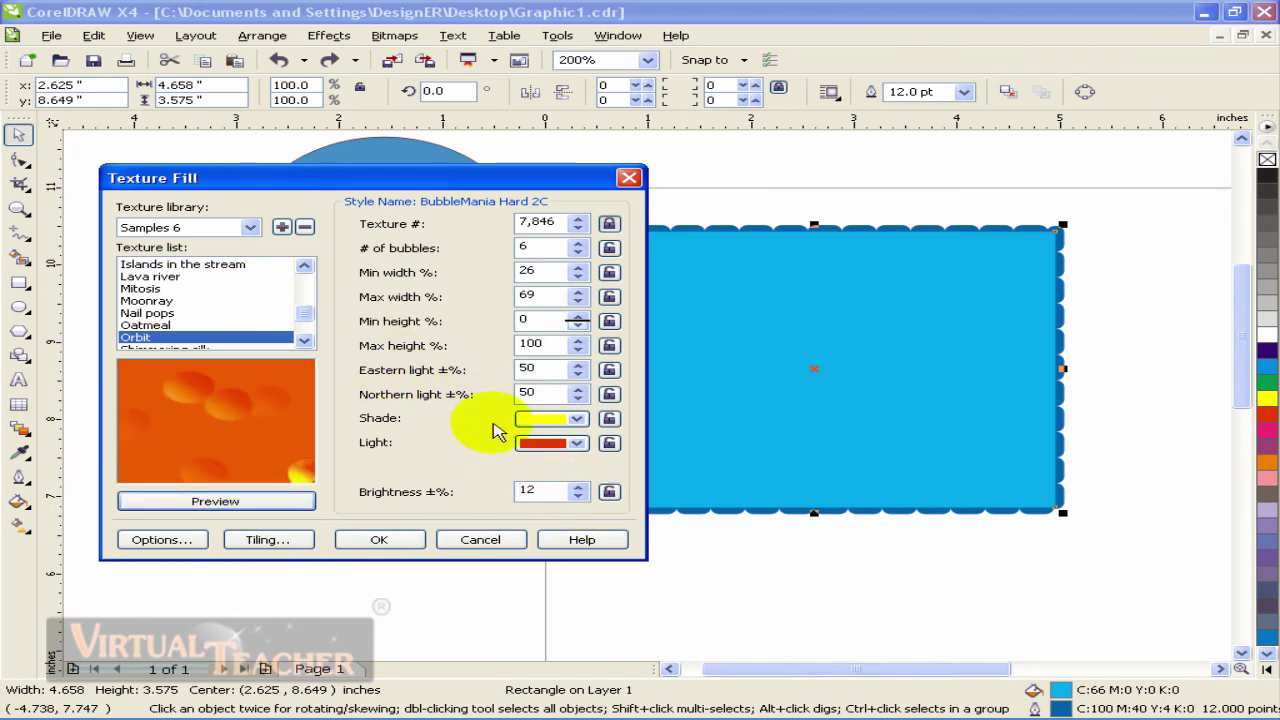
Change the Orbit shade colour to blue and refresh the sample
click(577, 421)
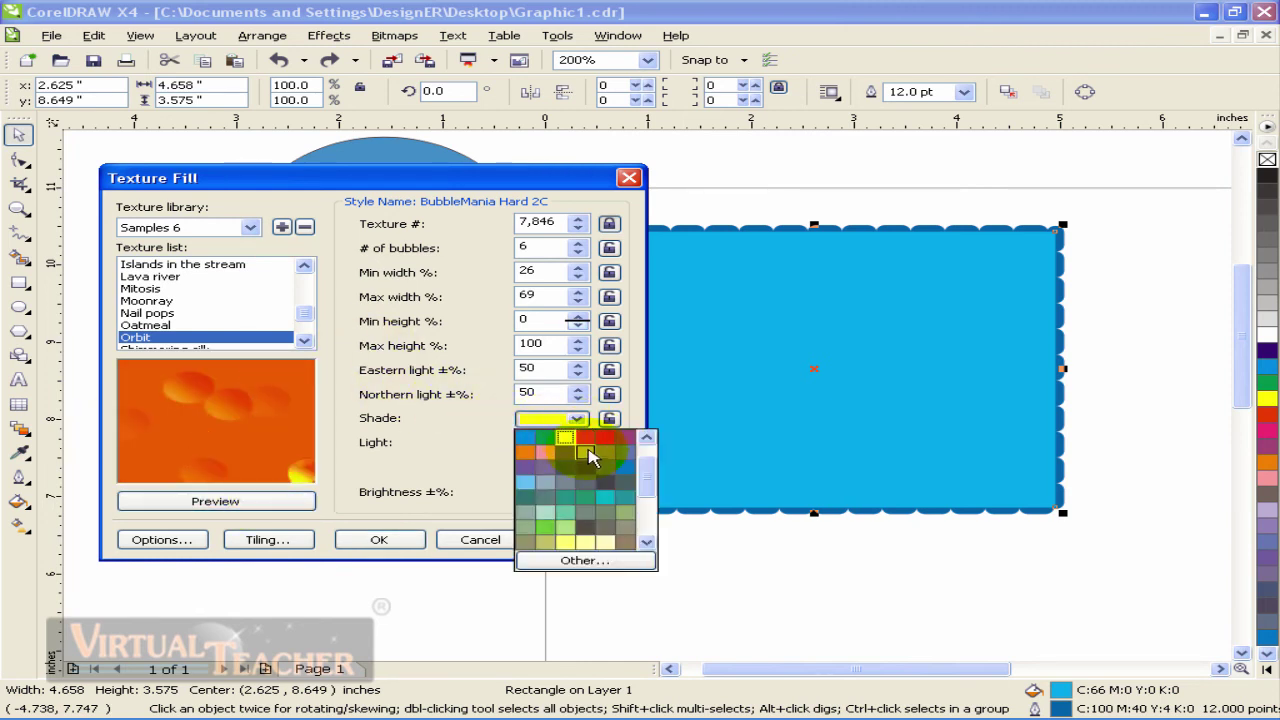
click(590, 440)
click(577, 420)
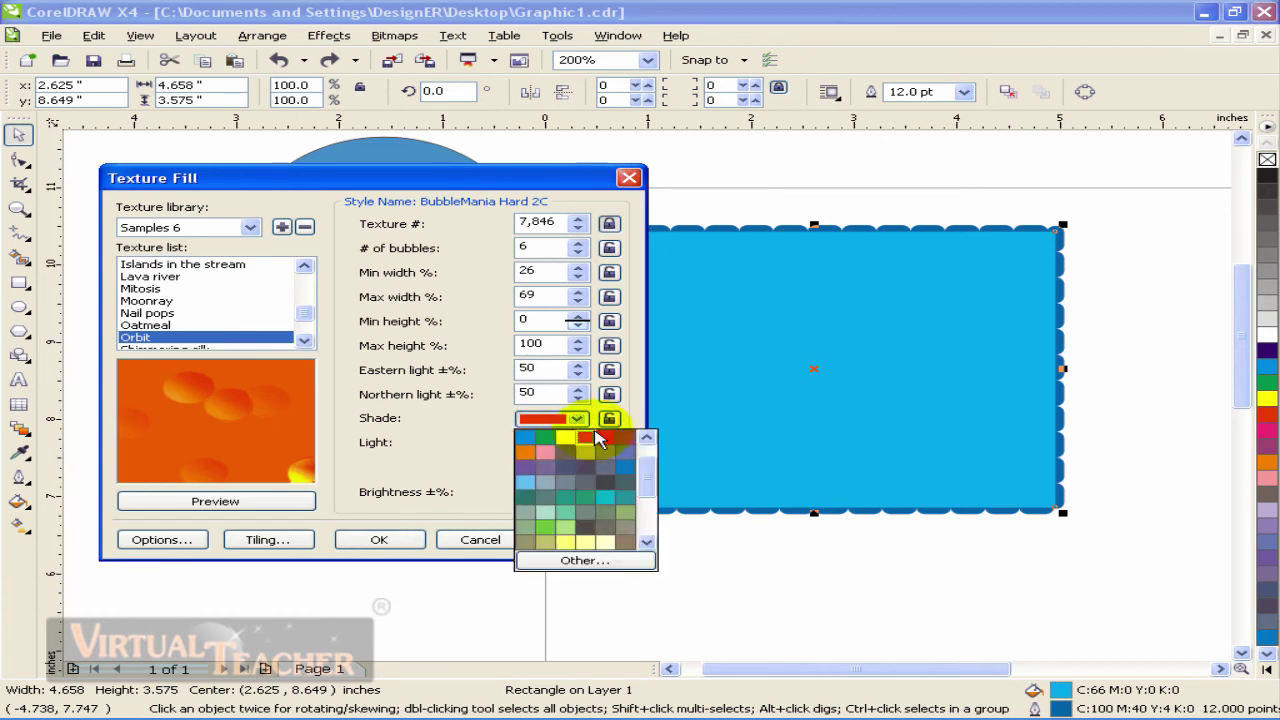
click(603, 444)
click(250, 511)
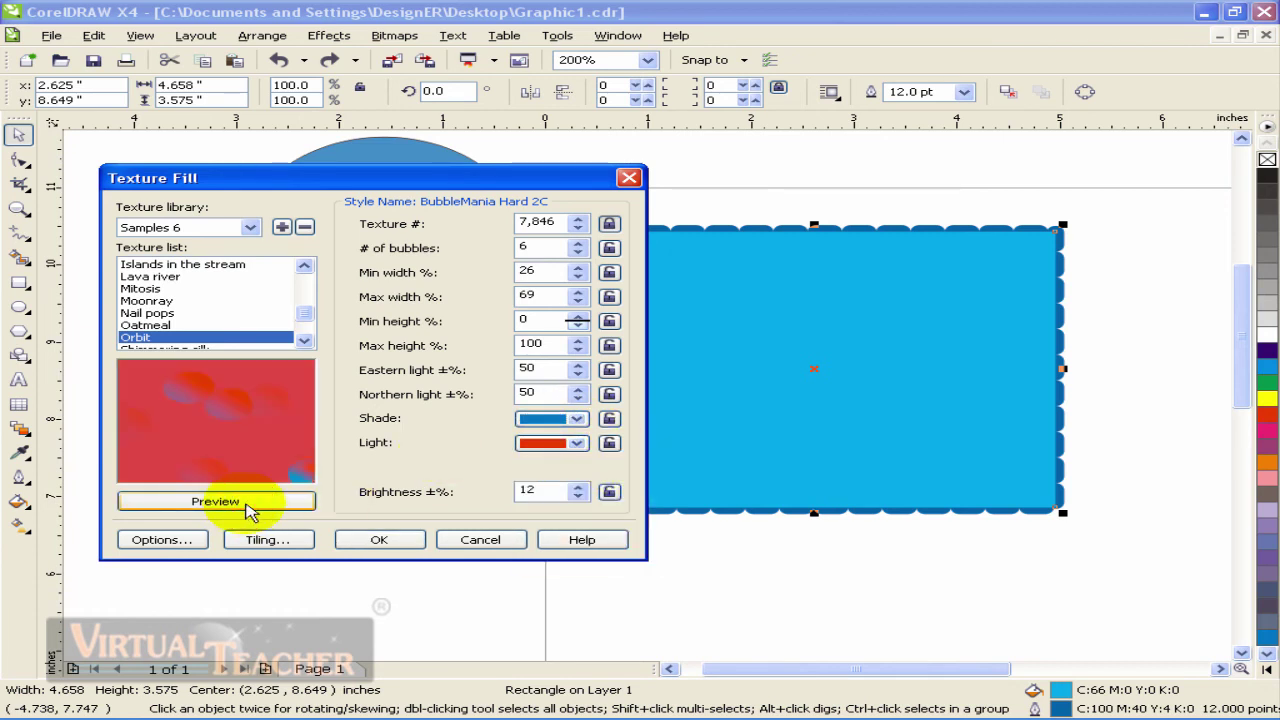
Tile the texture skewed 22° and rotated 14°, use texture # 3,816, and apply it
click(288, 539)
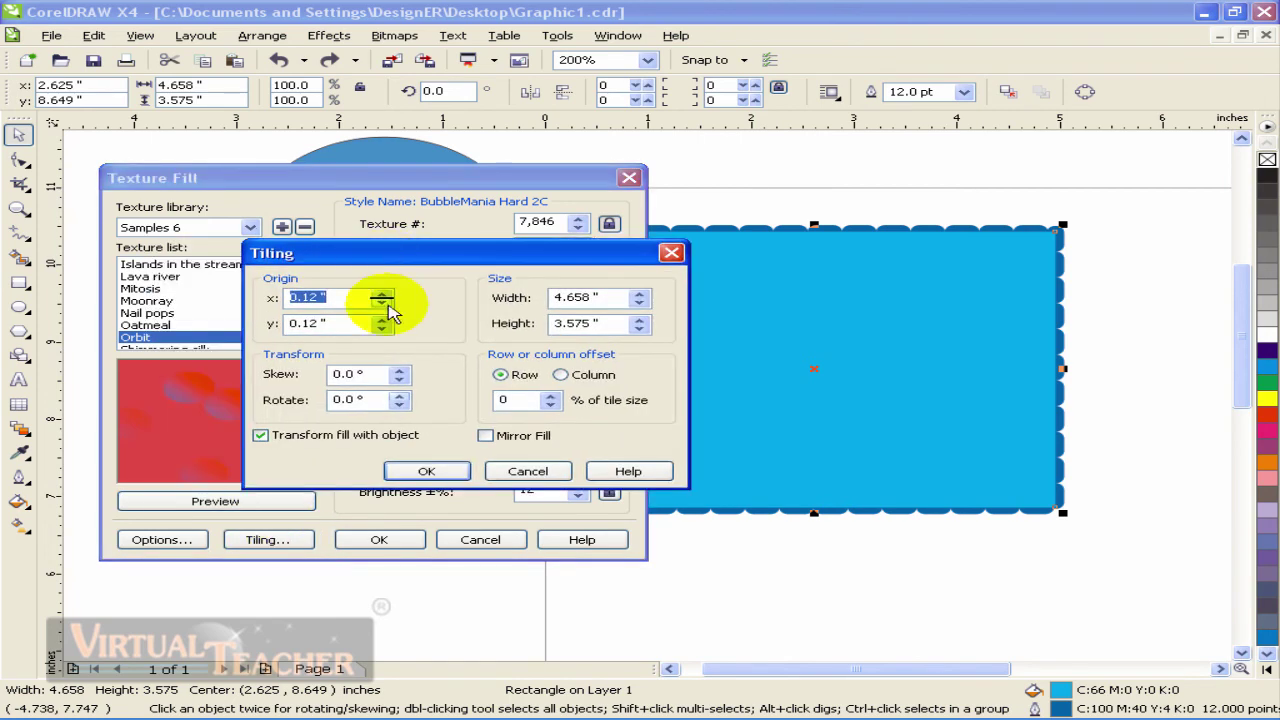
mouse_move(398, 253)
mouse_down()
mouse_move(563, 263)
mouse_move(546, 326)
mouse_up()
click(546, 303)
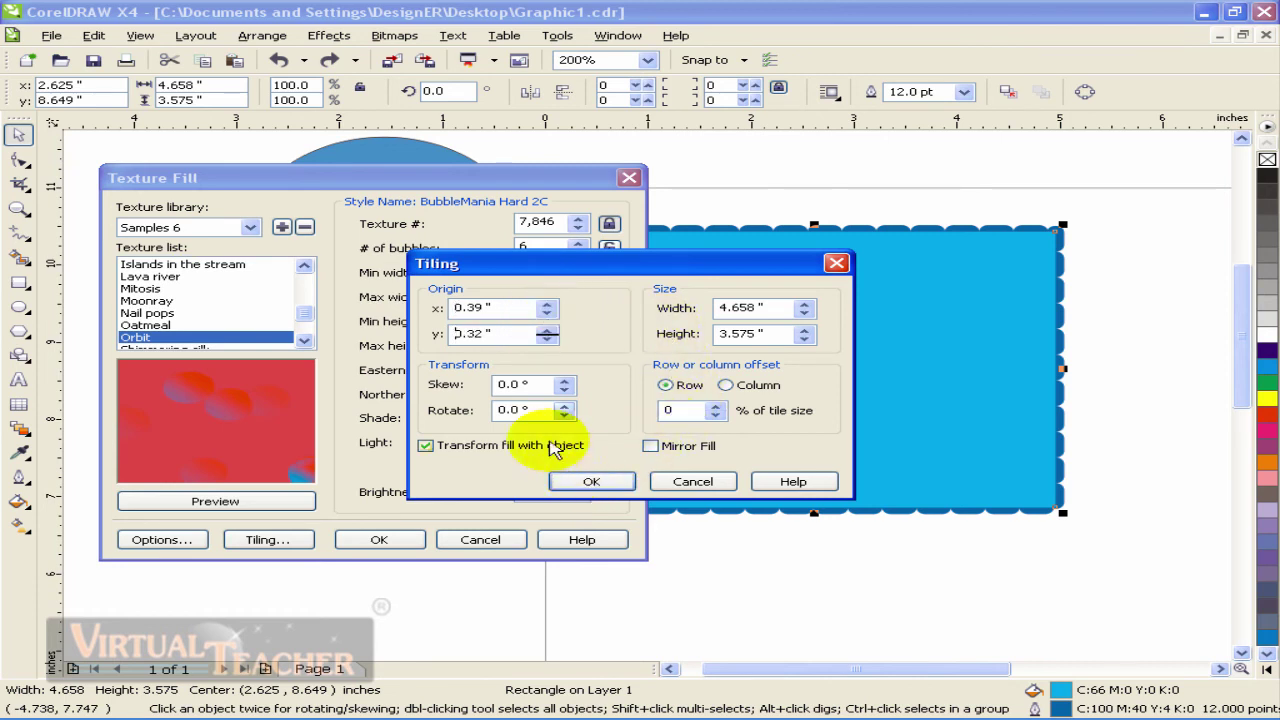
drag(563, 384, 564, 402)
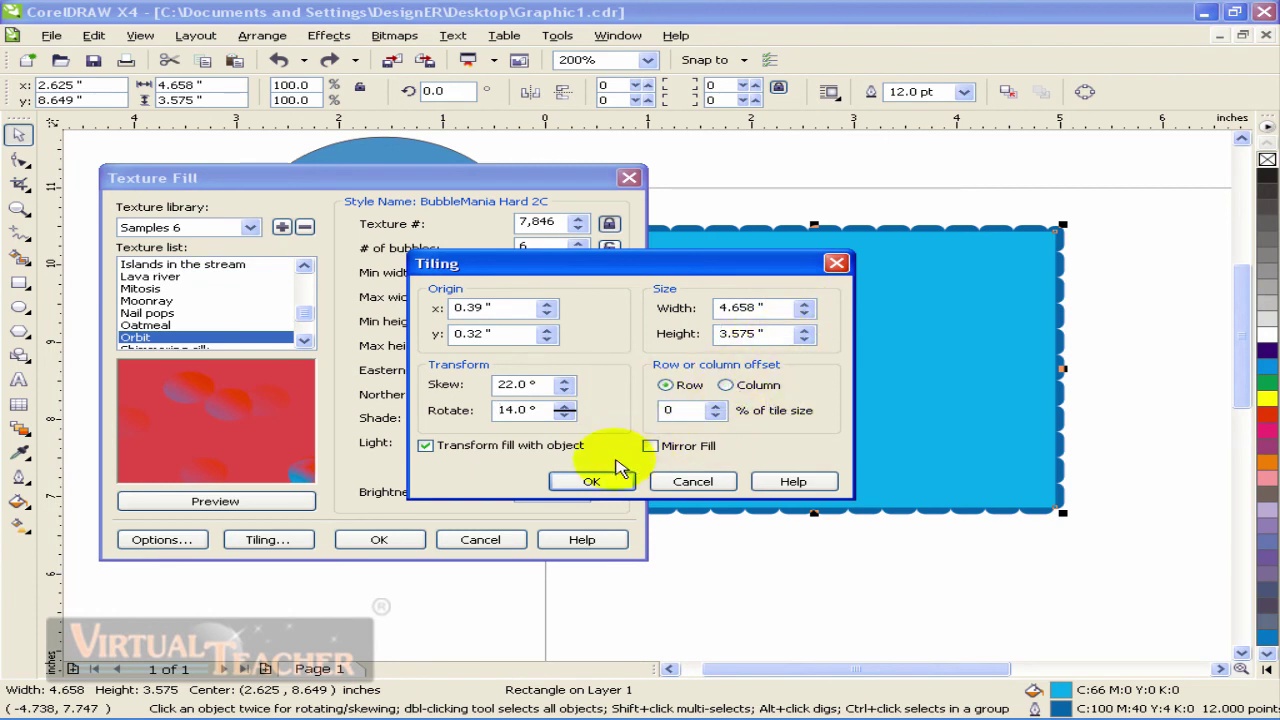
click(595, 483)
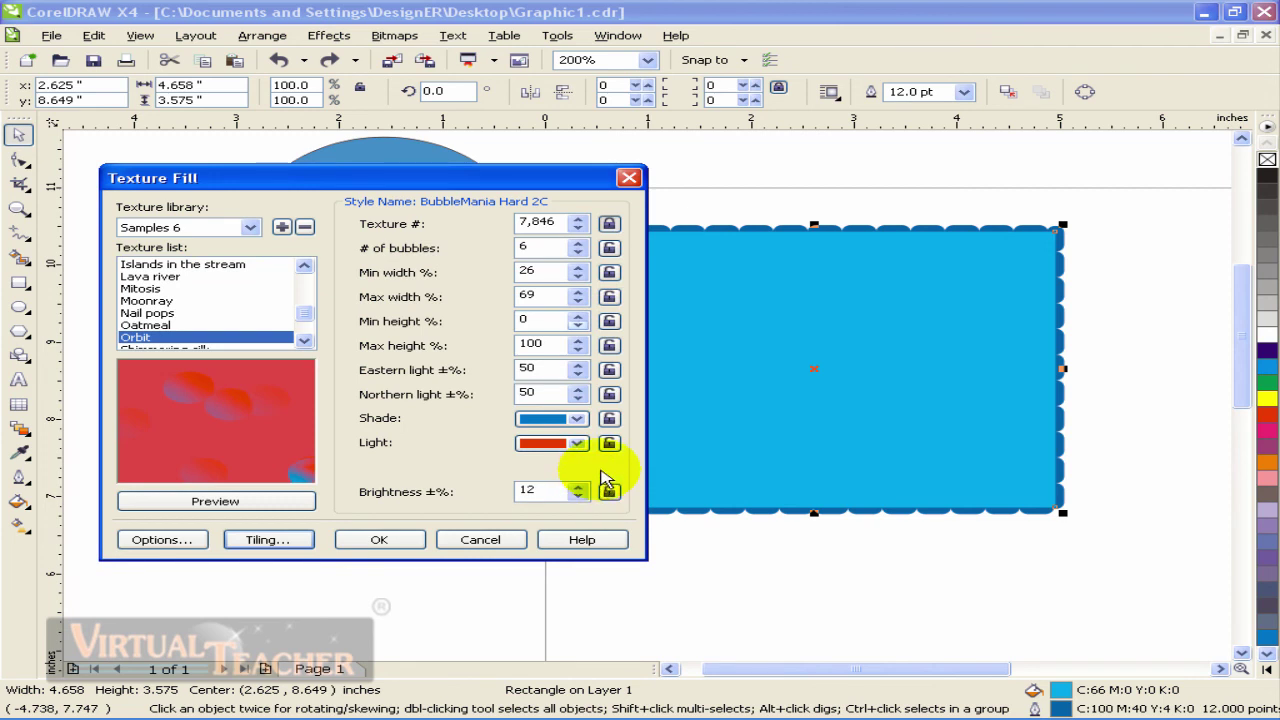
click(222, 504)
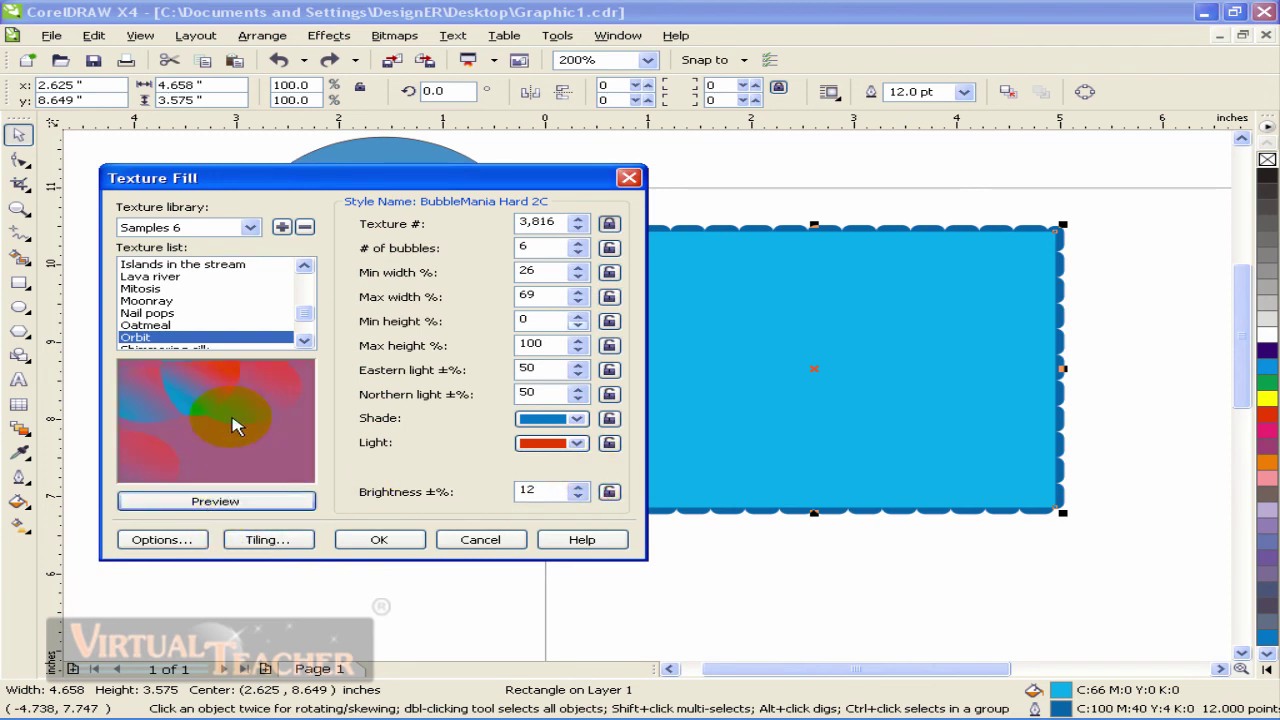
click(382, 539)
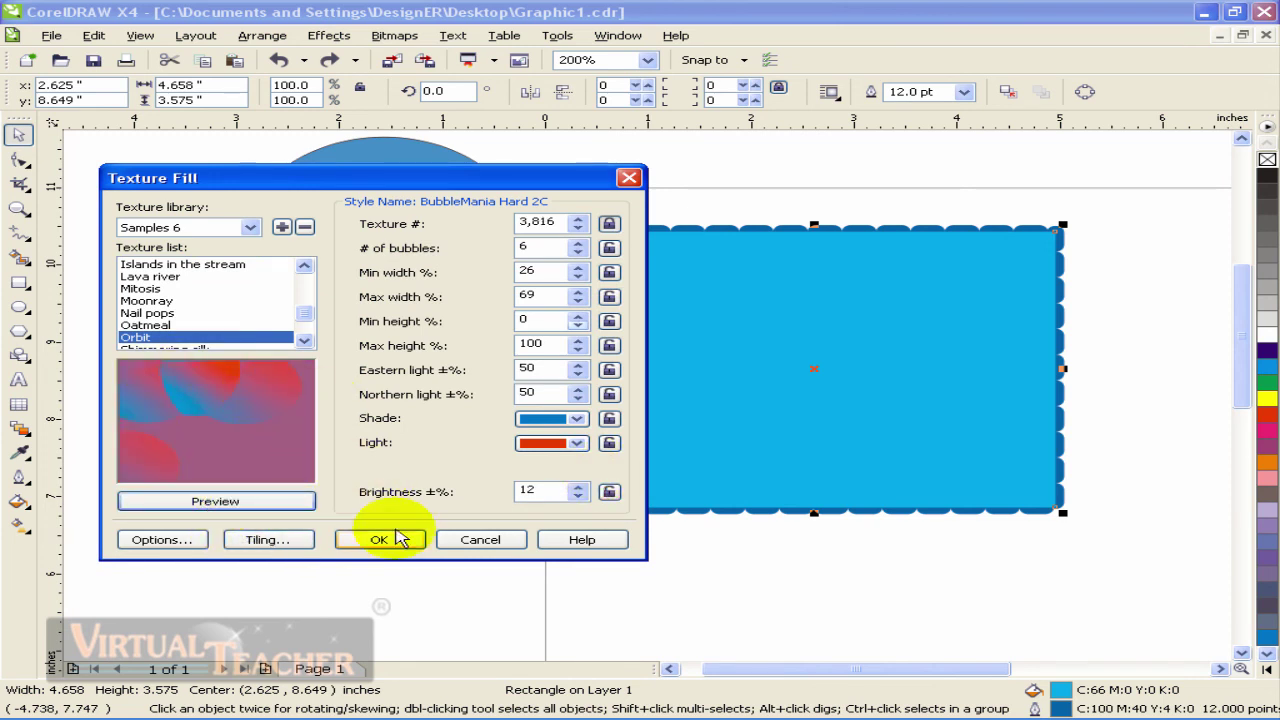
click(400, 540)
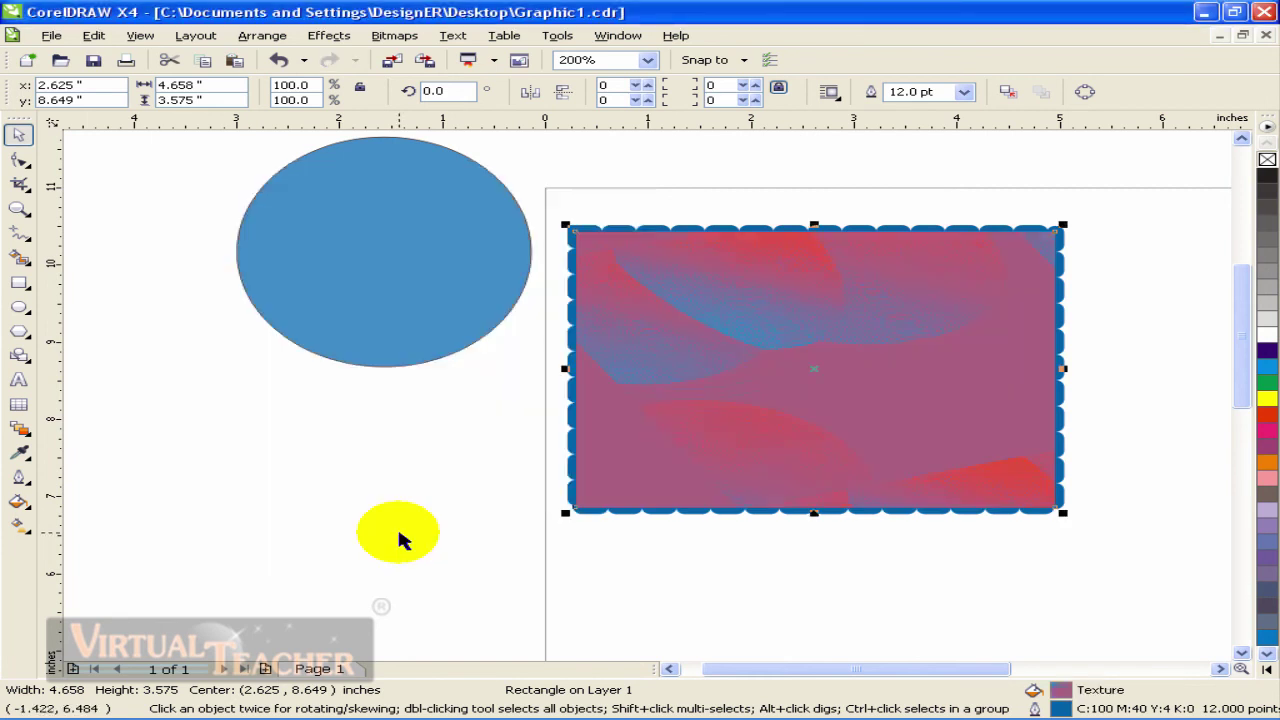
Browse PostScript textures such as Bars, Archimedes, Tiles and StoneWall
click(24, 503)
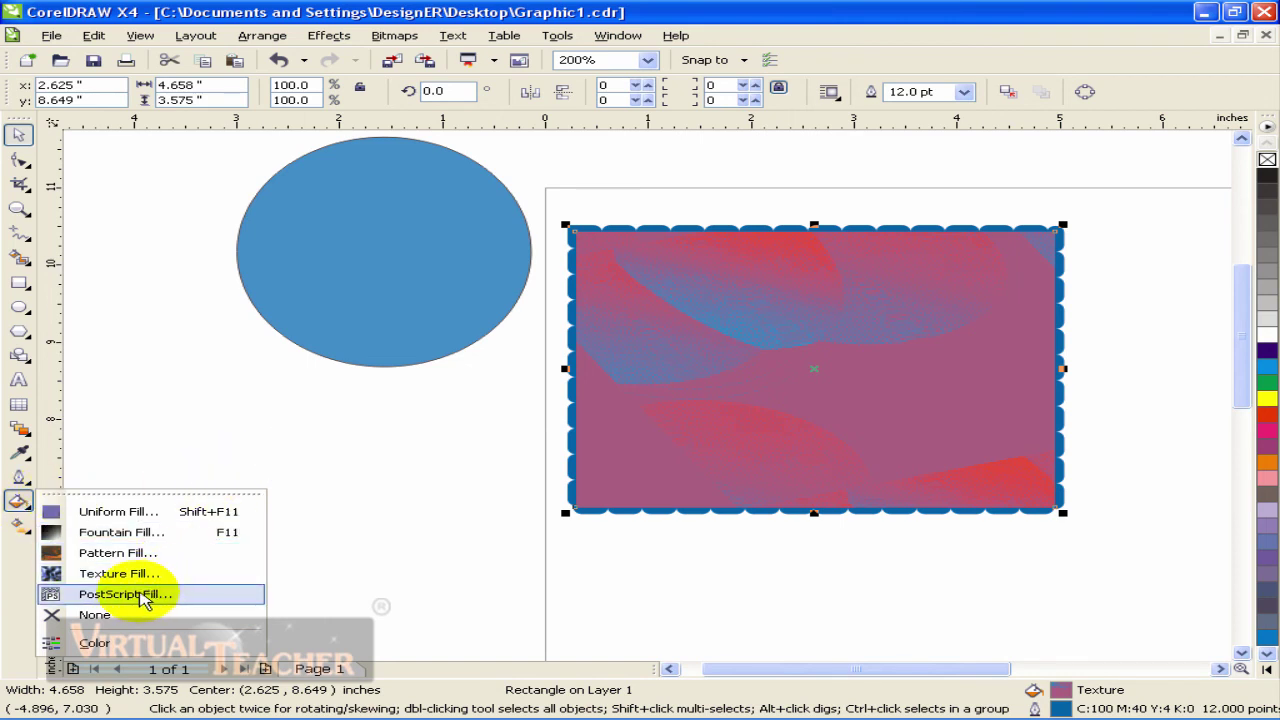
click(140, 594)
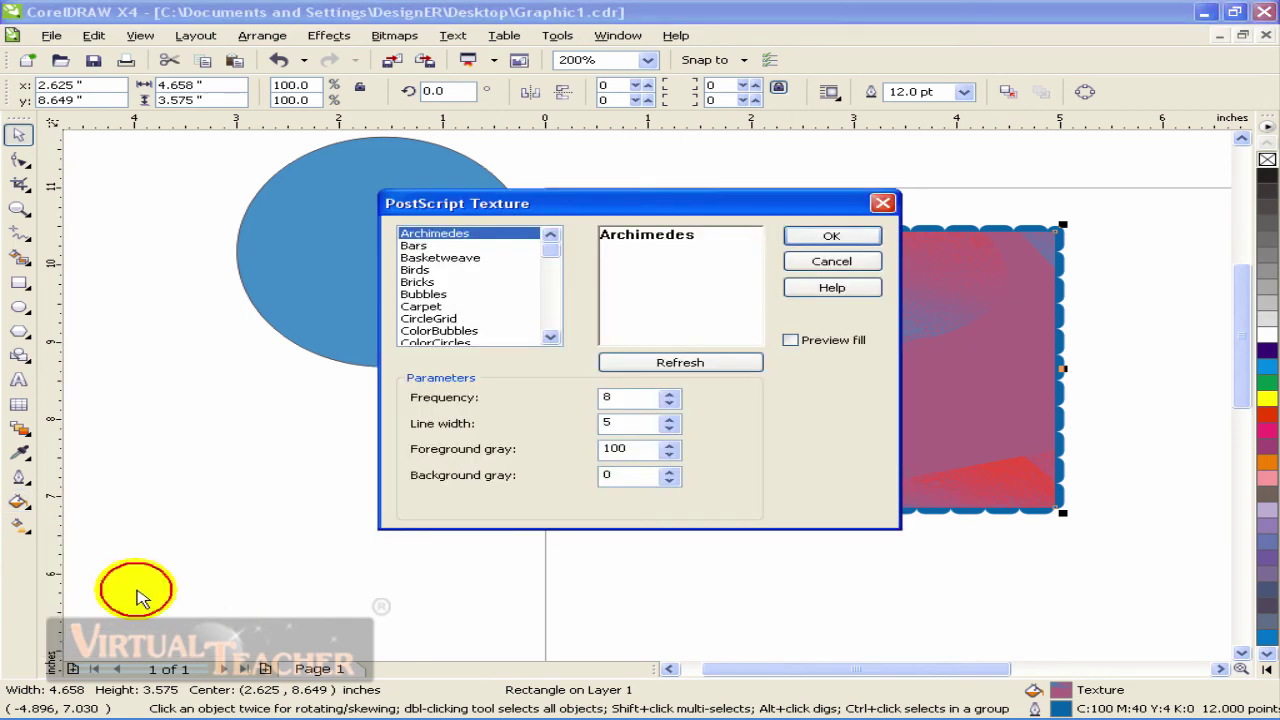
drag(700, 204, 446, 207)
click(170, 249)
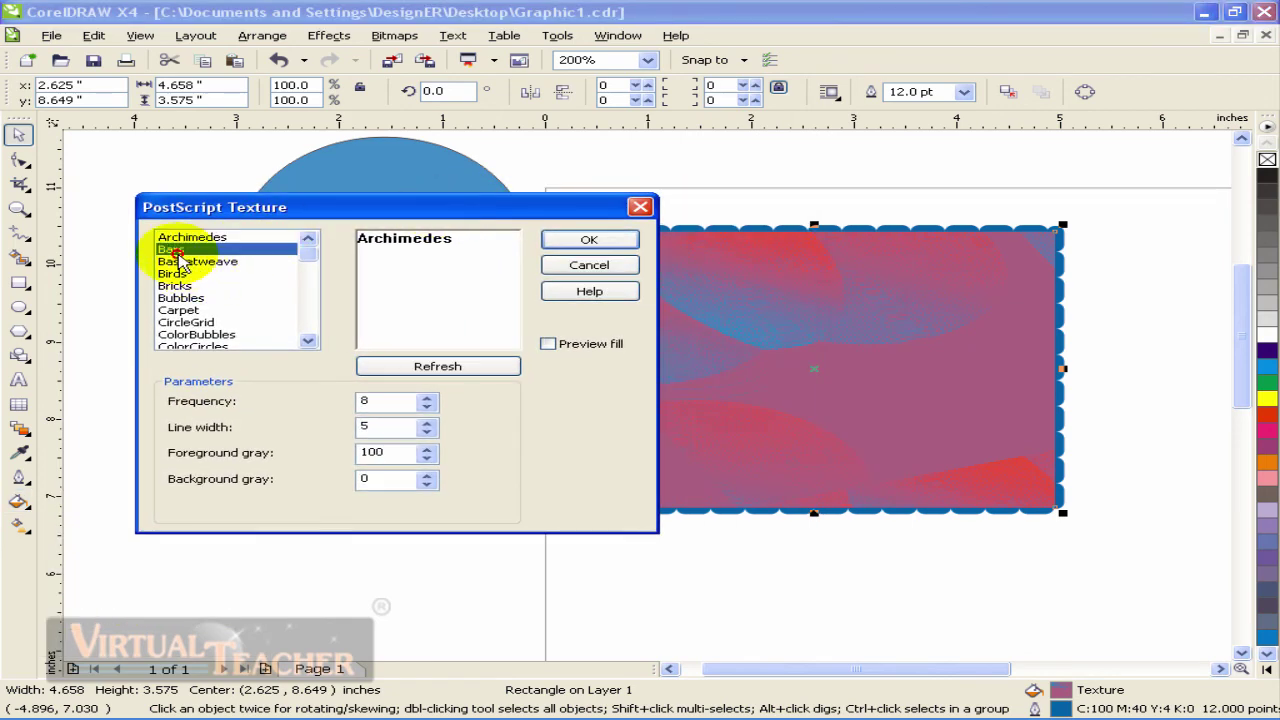
click(192, 238)
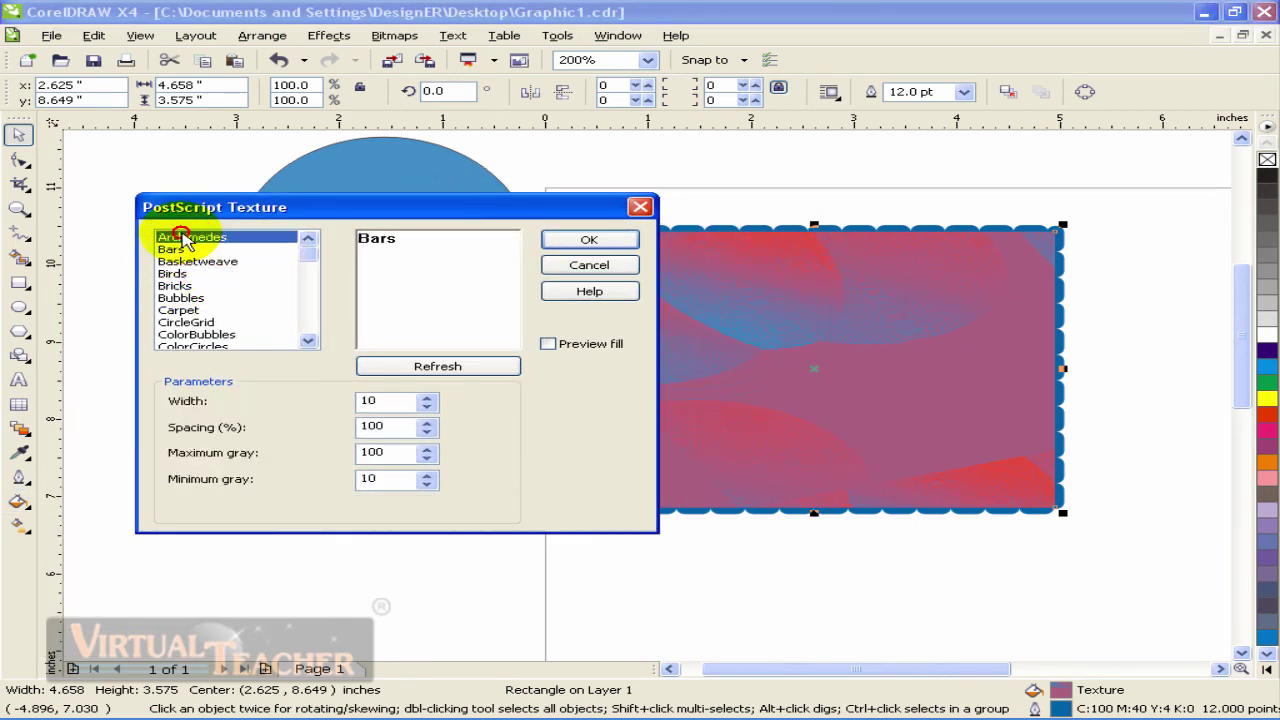
drag(308, 254, 308, 334)
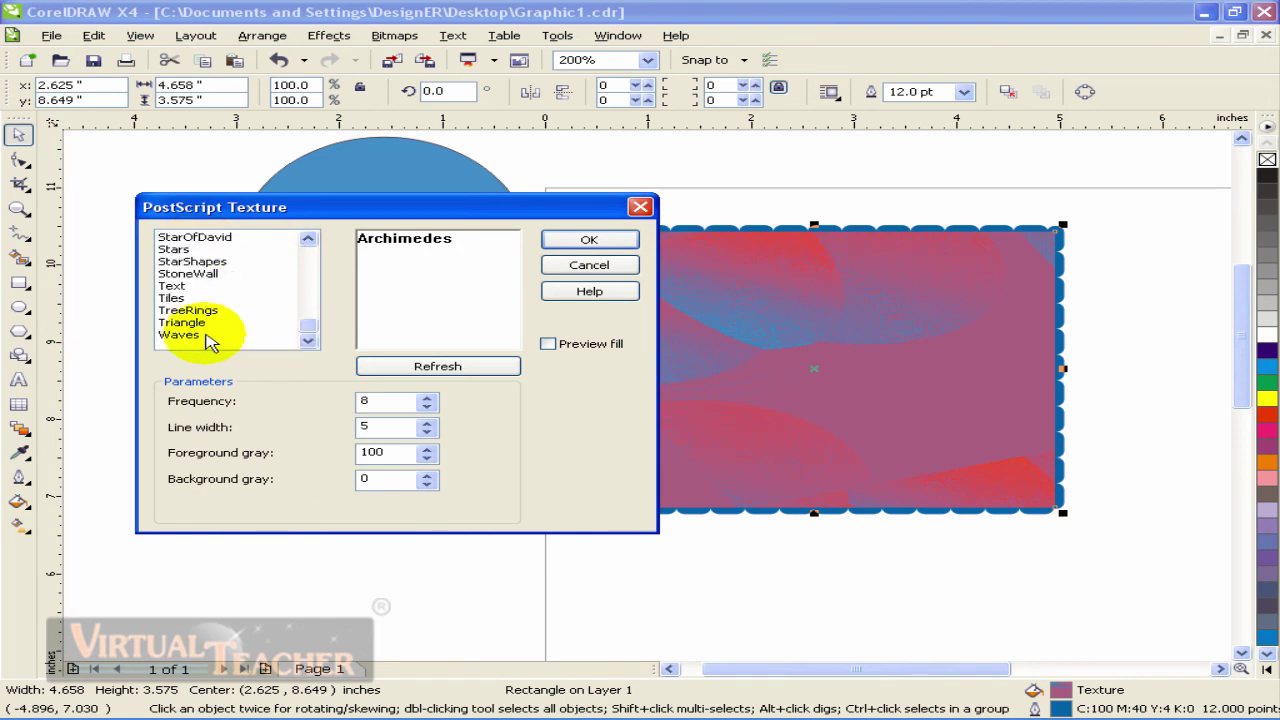
click(243, 334)
click(190, 298)
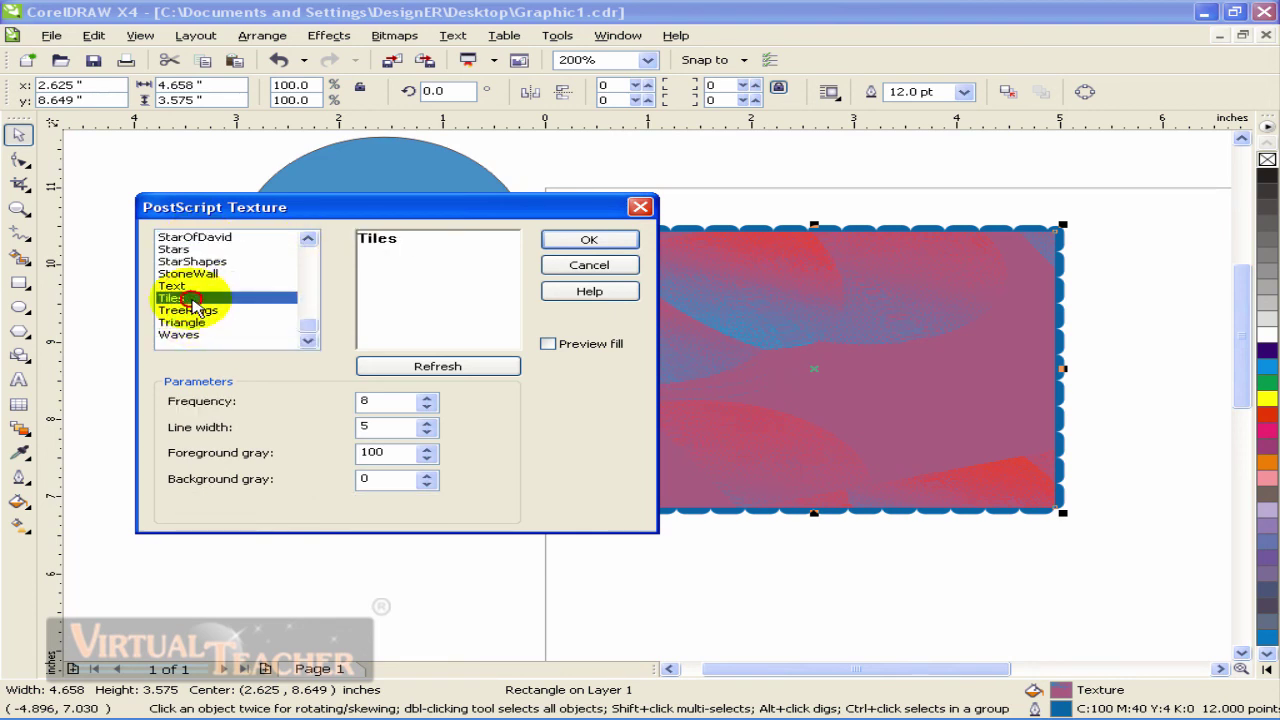
click(195, 237)
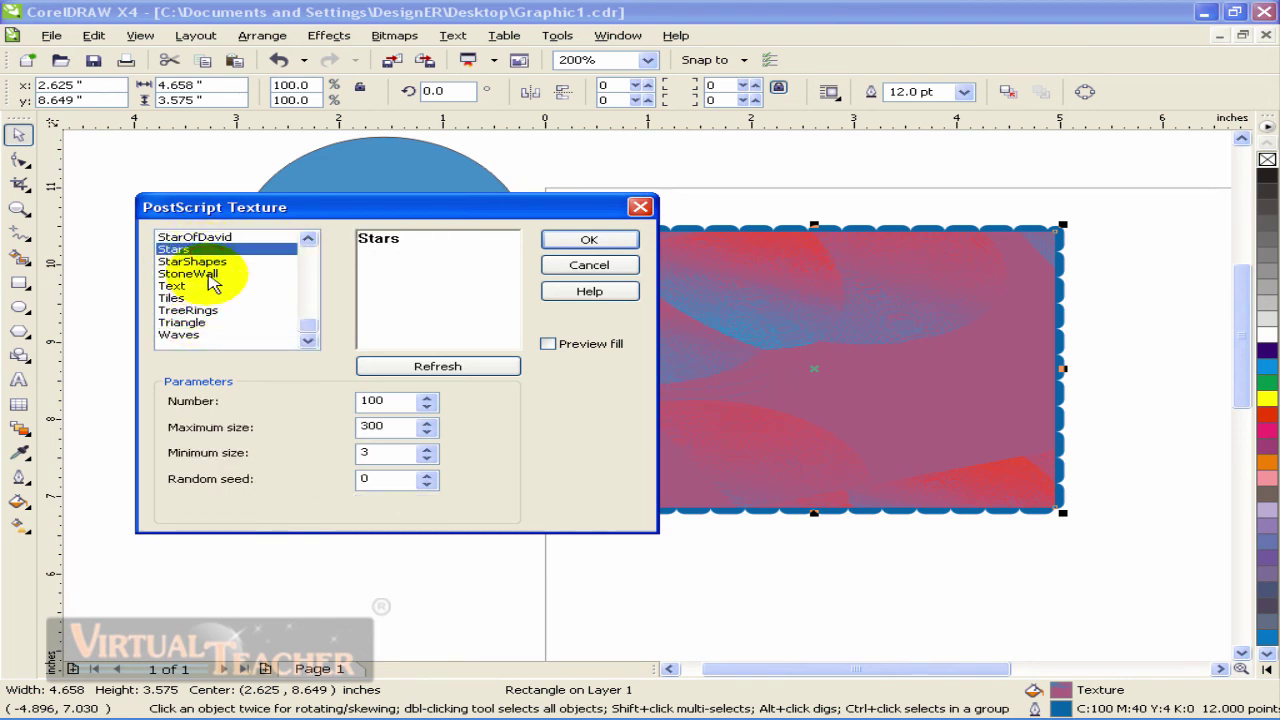
click(190, 273)
click(430, 242)
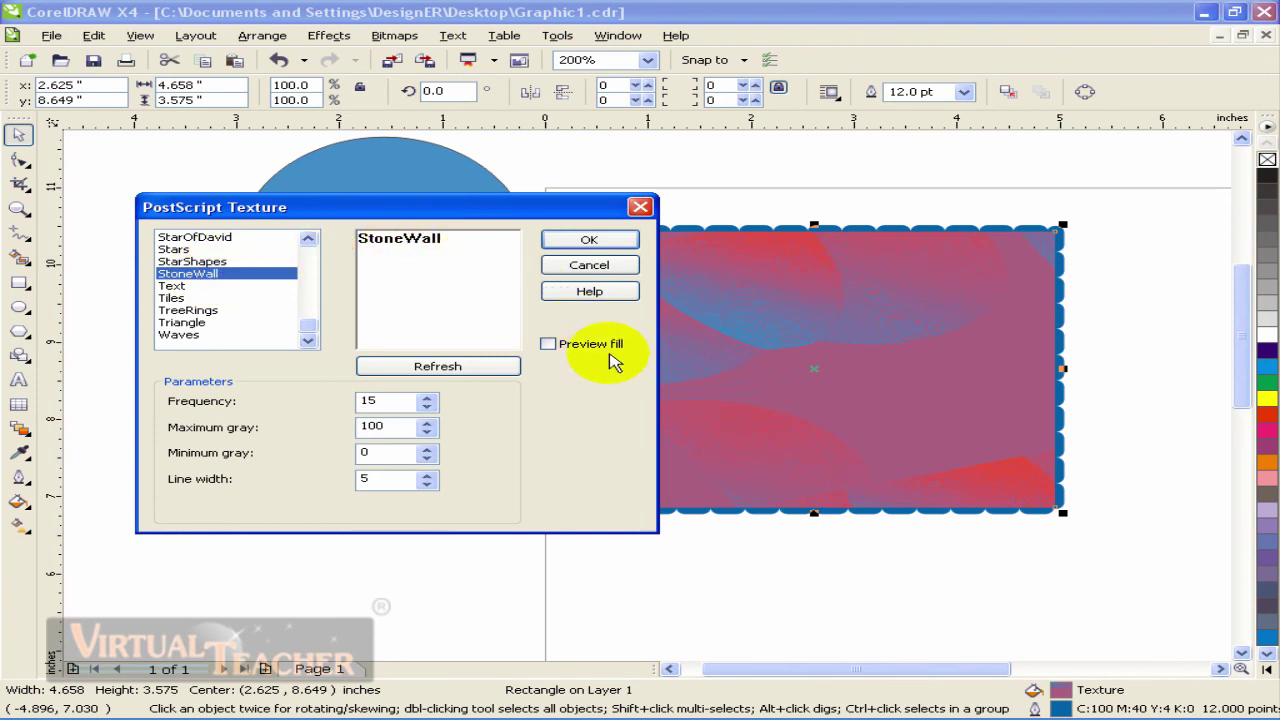
With Preview fill on, compare Tiles, StoneWall and Text before choosing TreeRings
click(549, 343)
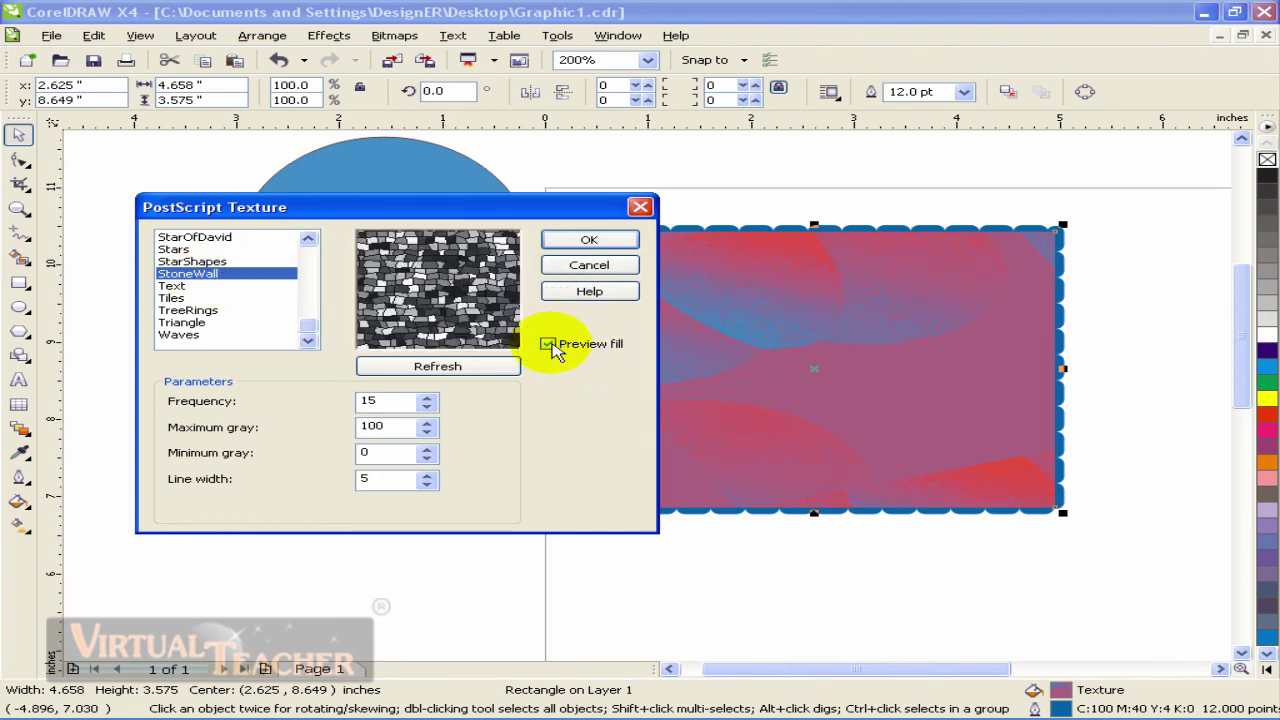
click(185, 322)
click(250, 298)
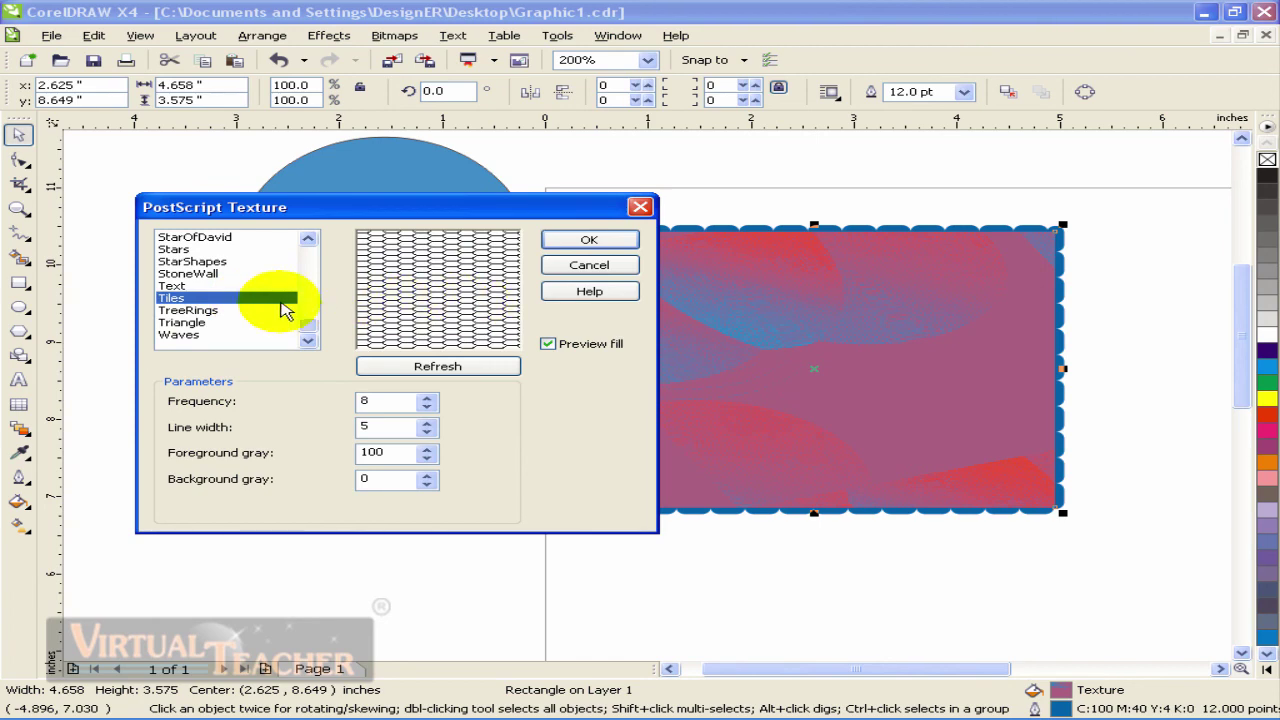
click(175, 311)
click(187, 273)
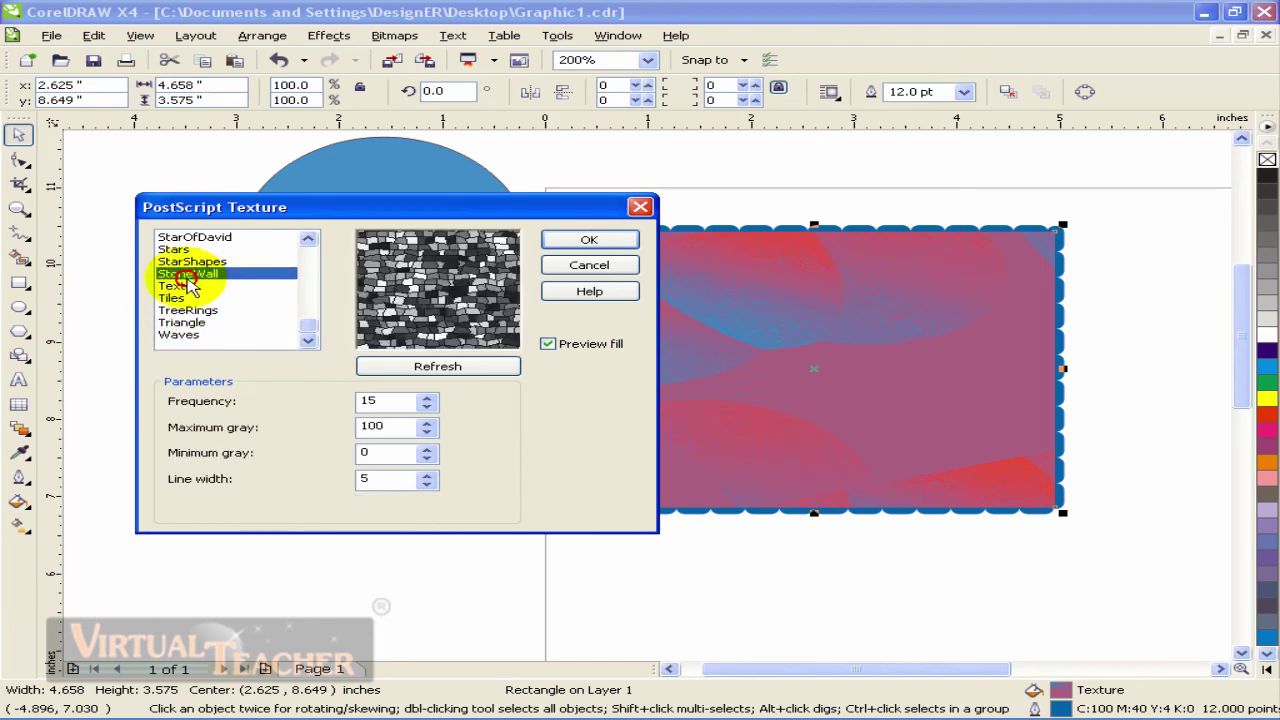
click(466, 364)
click(172, 286)
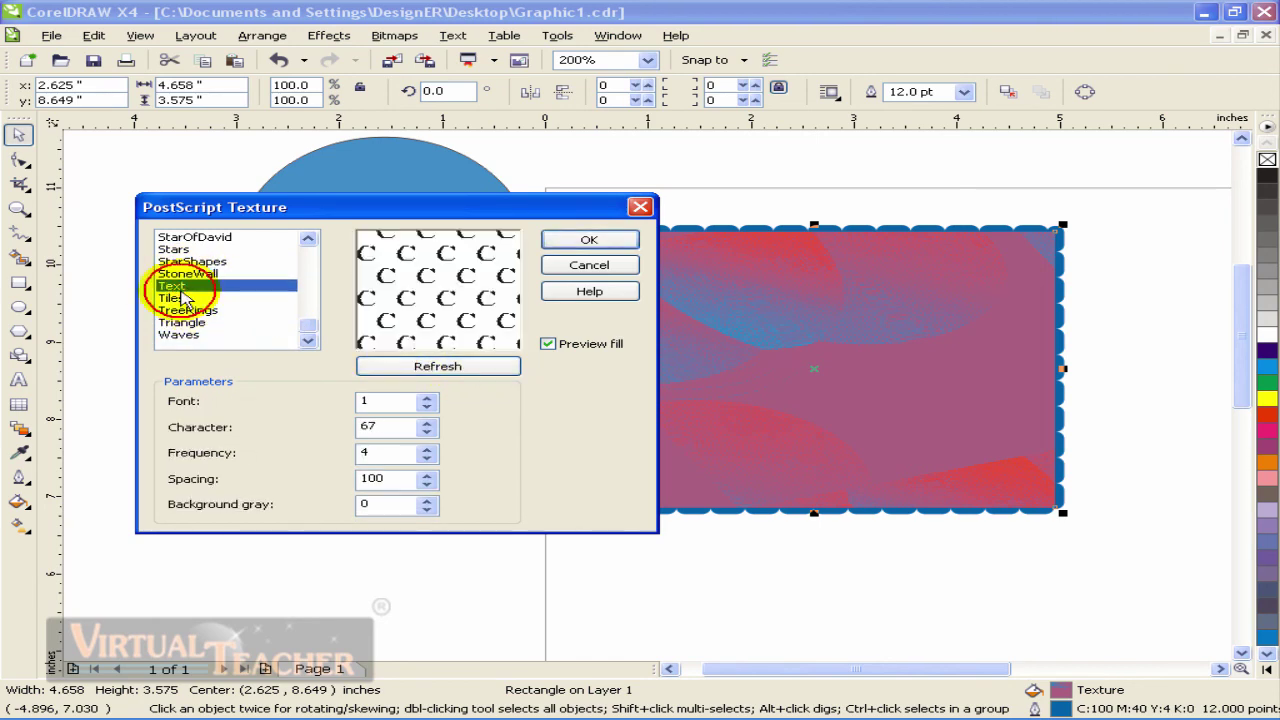
click(187, 310)
Set TreeRings Max distance 165 and Min distance 9, and apply the fill
click(427, 396)
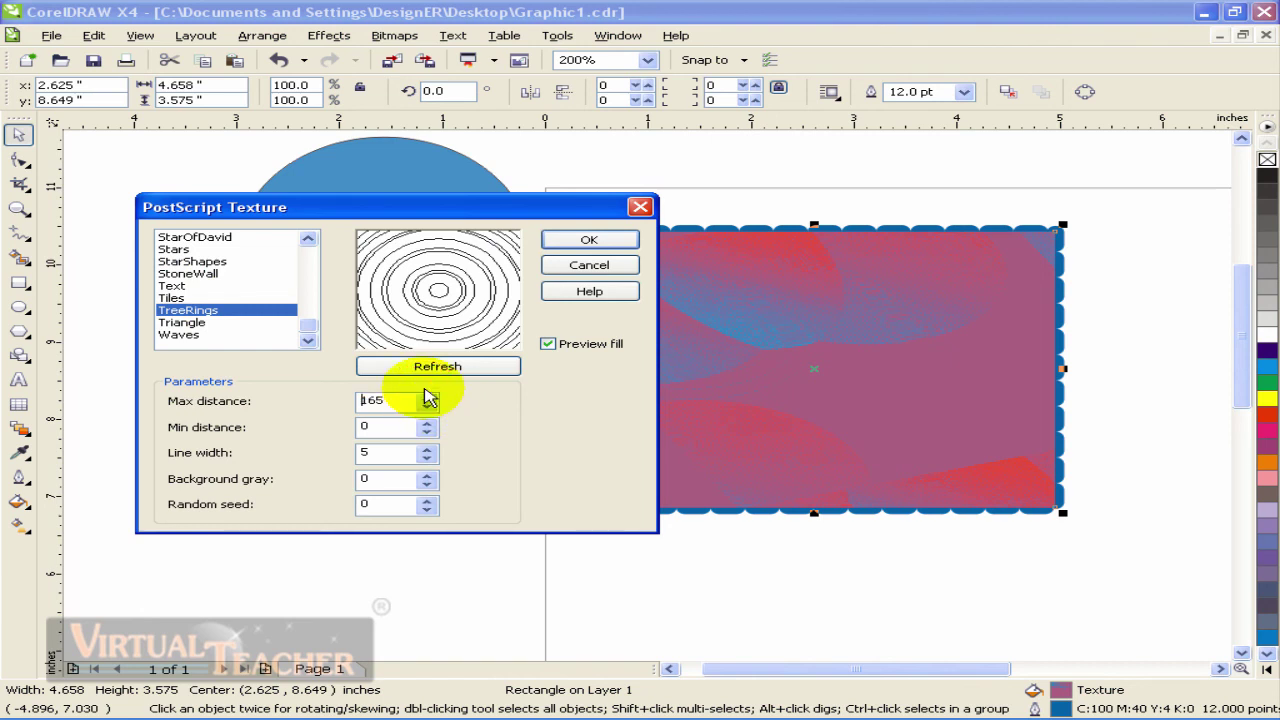
click(429, 421)
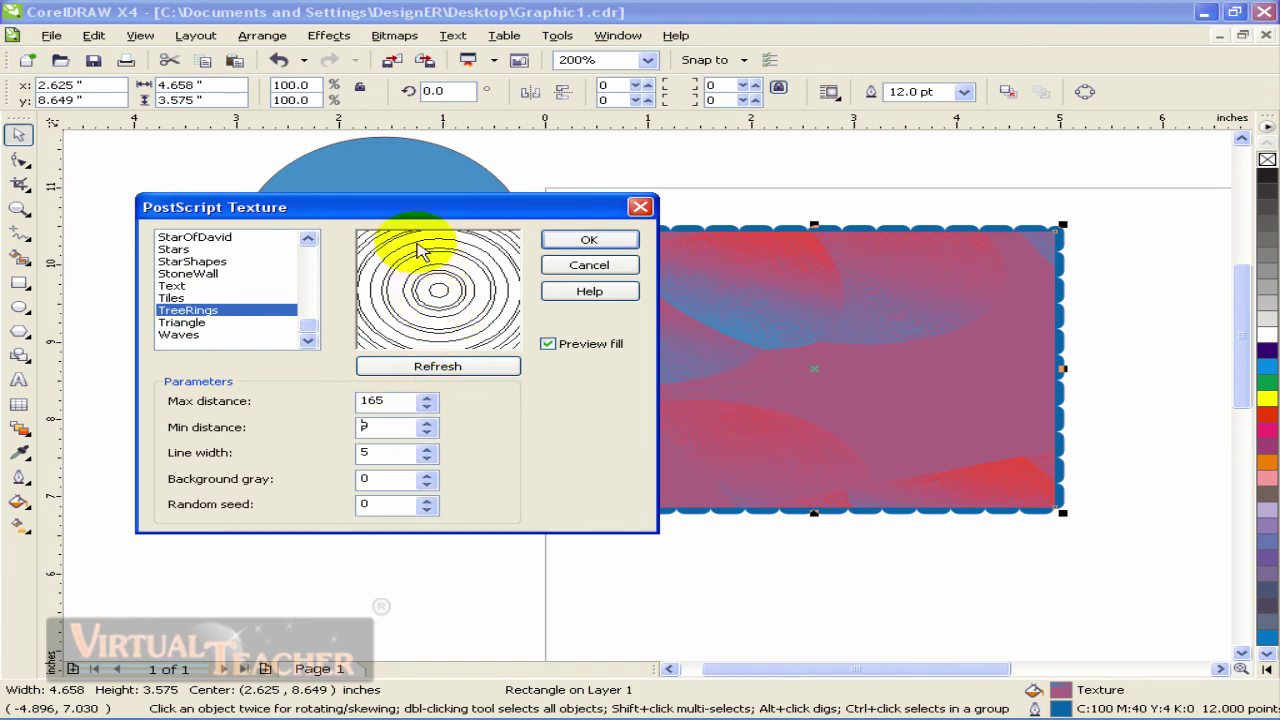
click(588, 242)
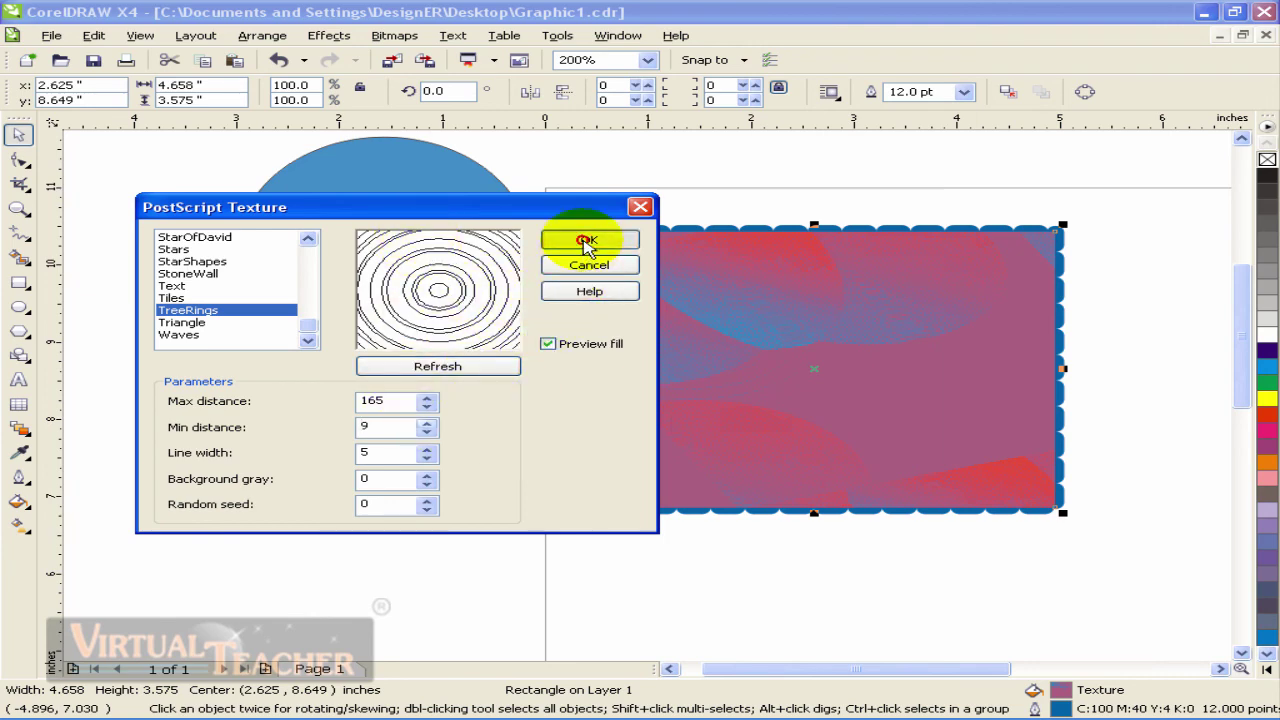
scroll(586, 394, up, 1)
scroll(643, 384, down, 1)
Undo the TreeRings texture, restoring the rectangle's plain C:66 M:0 Y:0 K:0 fill
click(18, 501)
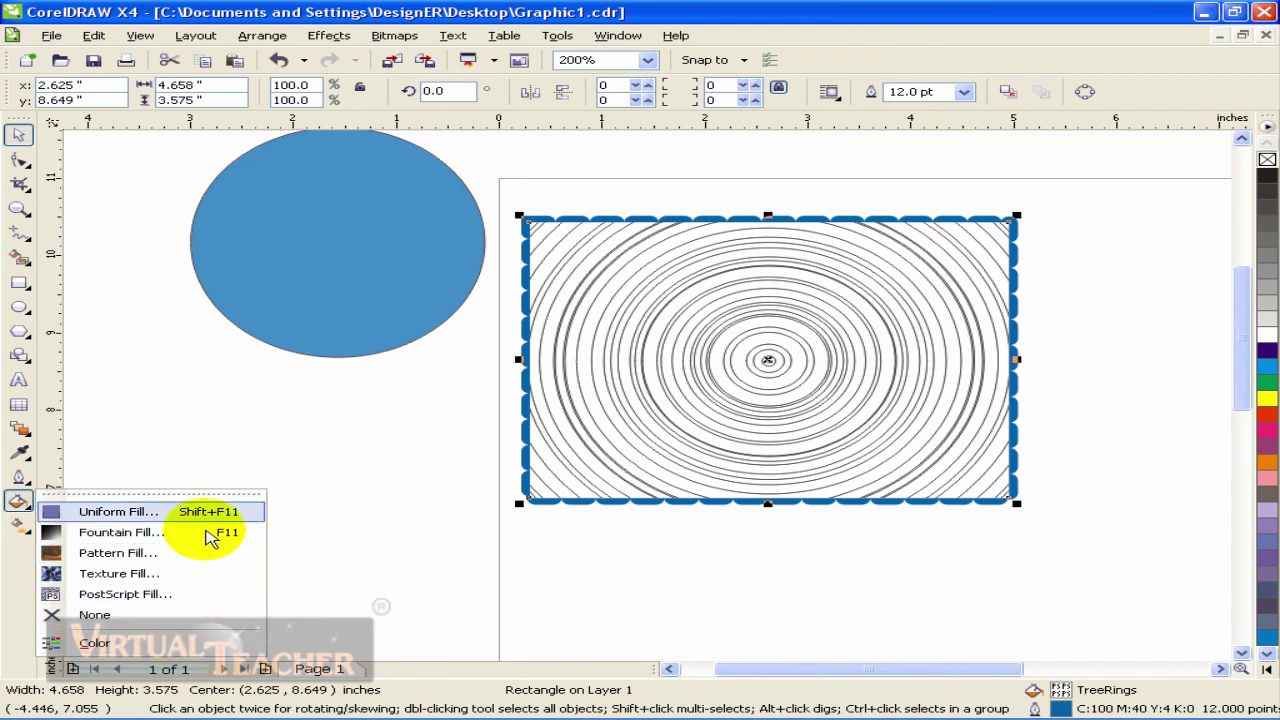
click(213, 460)
click(20, 526)
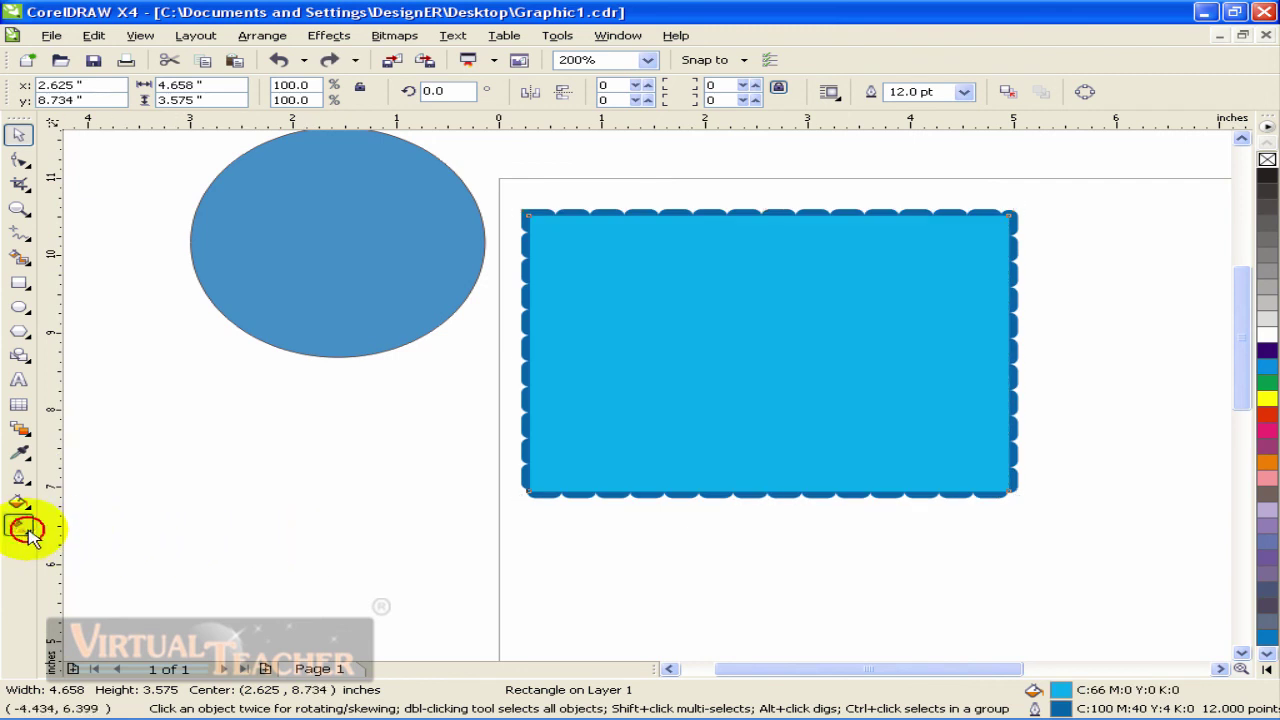
Switch to the Interactive Fill tool and select the blue R:123 G:152 B:225 ellipse
click(28, 532)
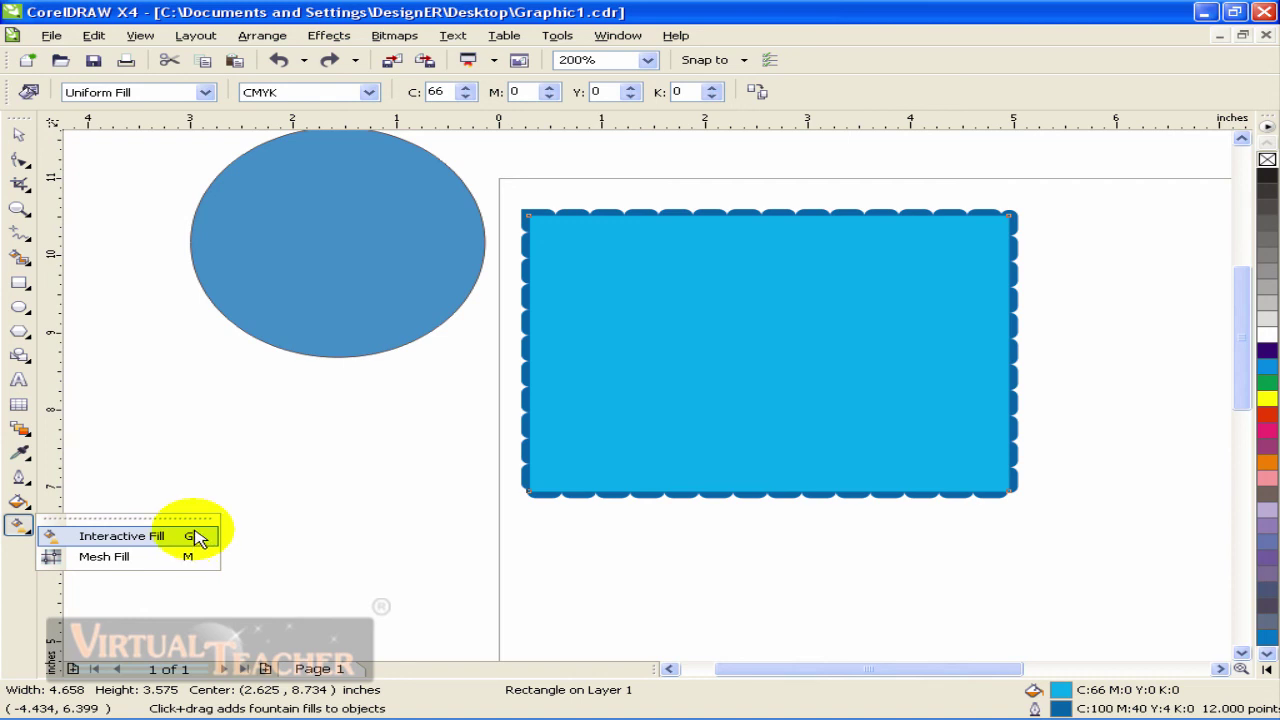
click(196, 536)
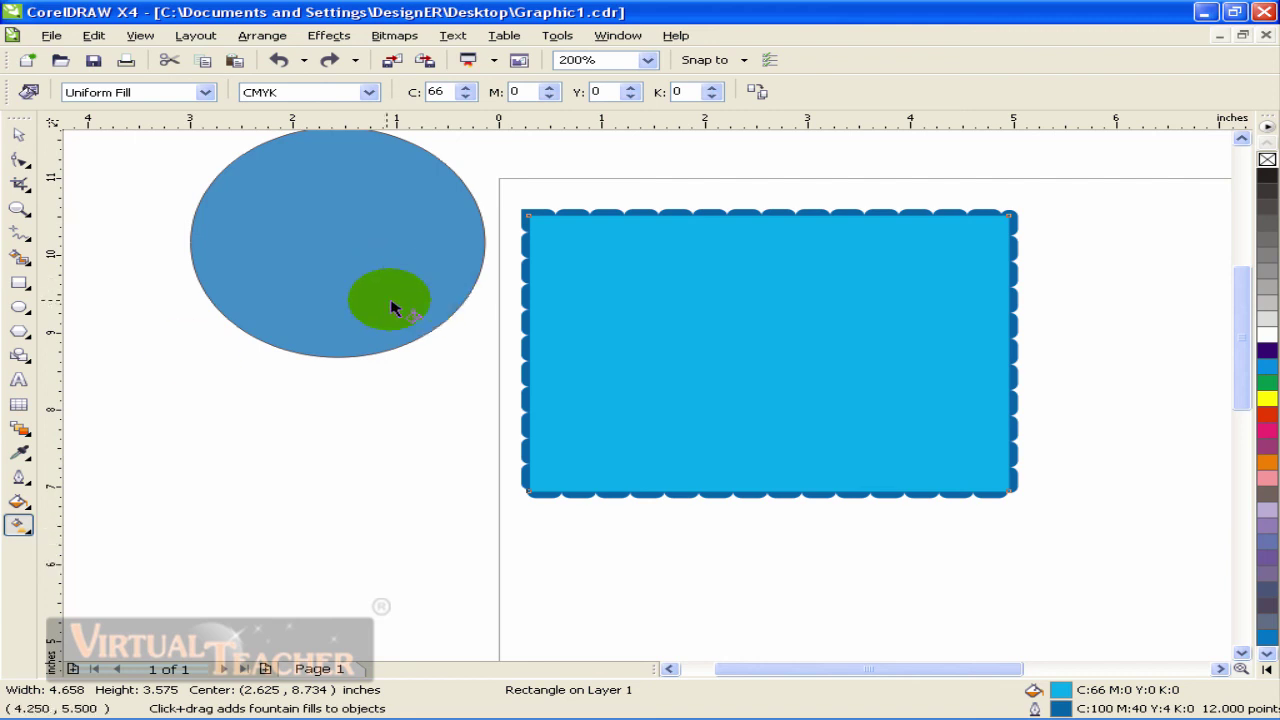
mouse_move(392, 228)
mouse_down()
mouse_move(746, 343)
mouse_move(699, 318)
mouse_up()
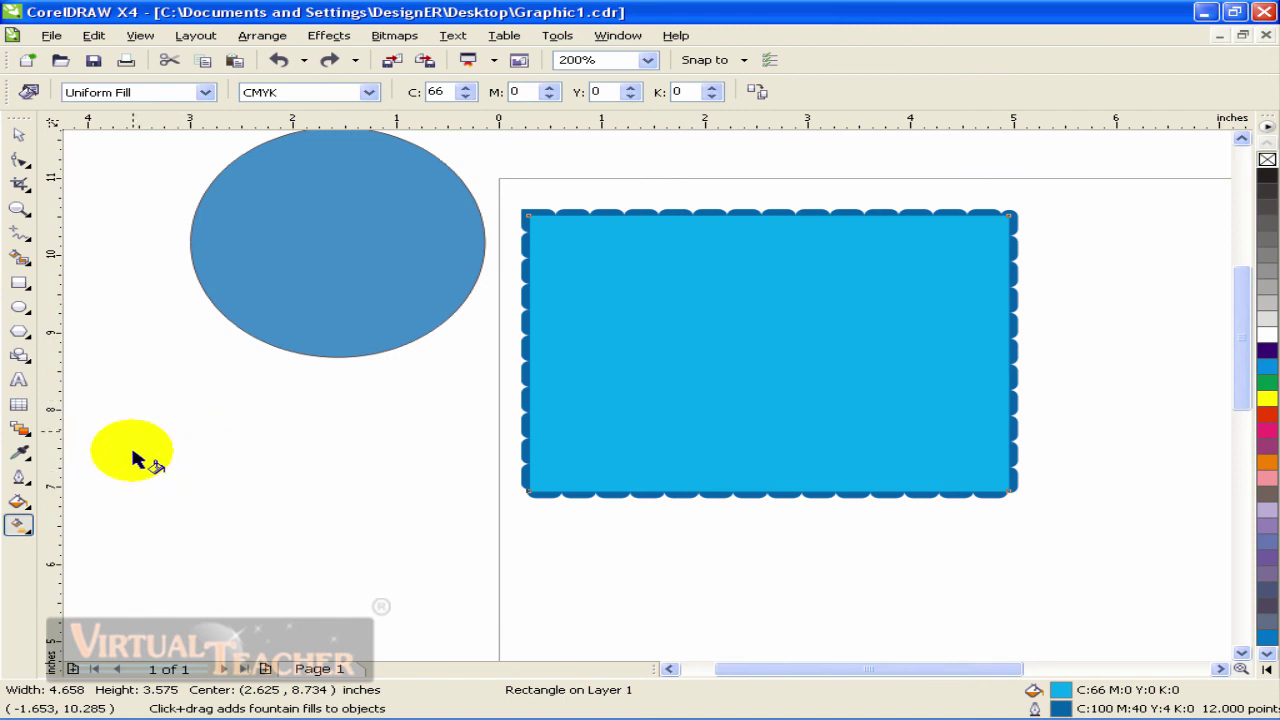
click(18, 133)
click(559, 305)
click(797, 378)
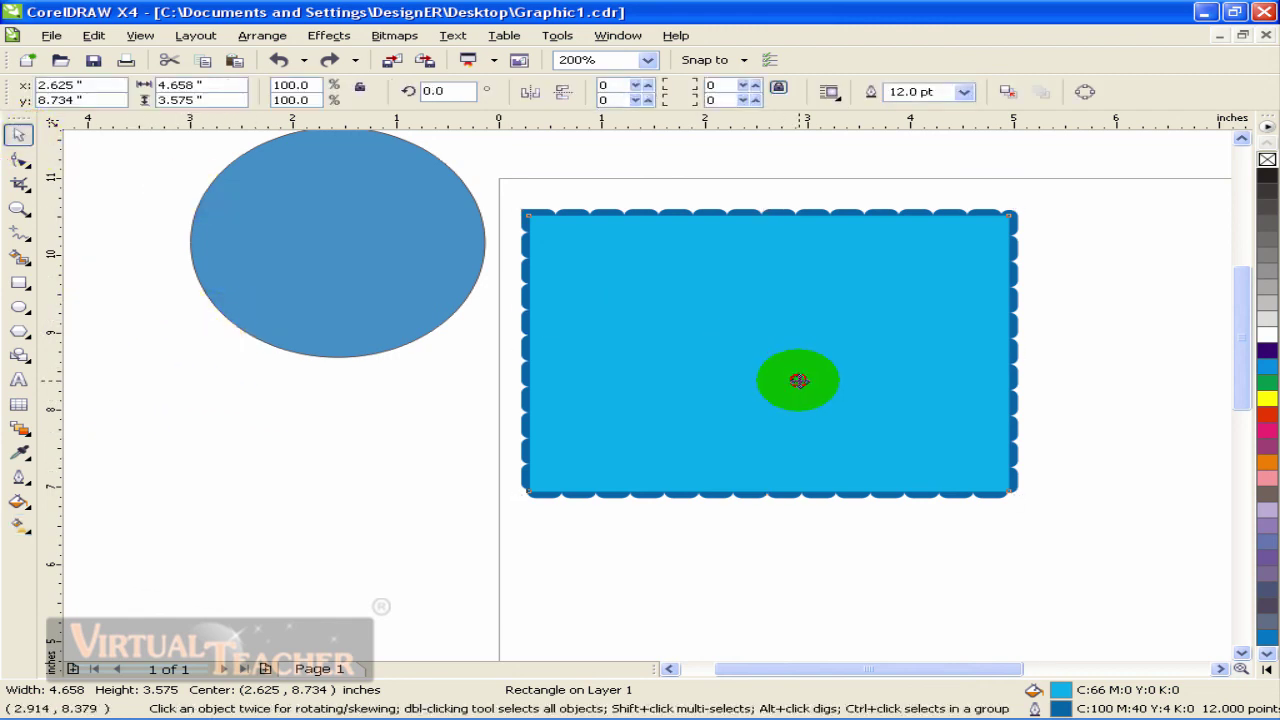
click(22, 528)
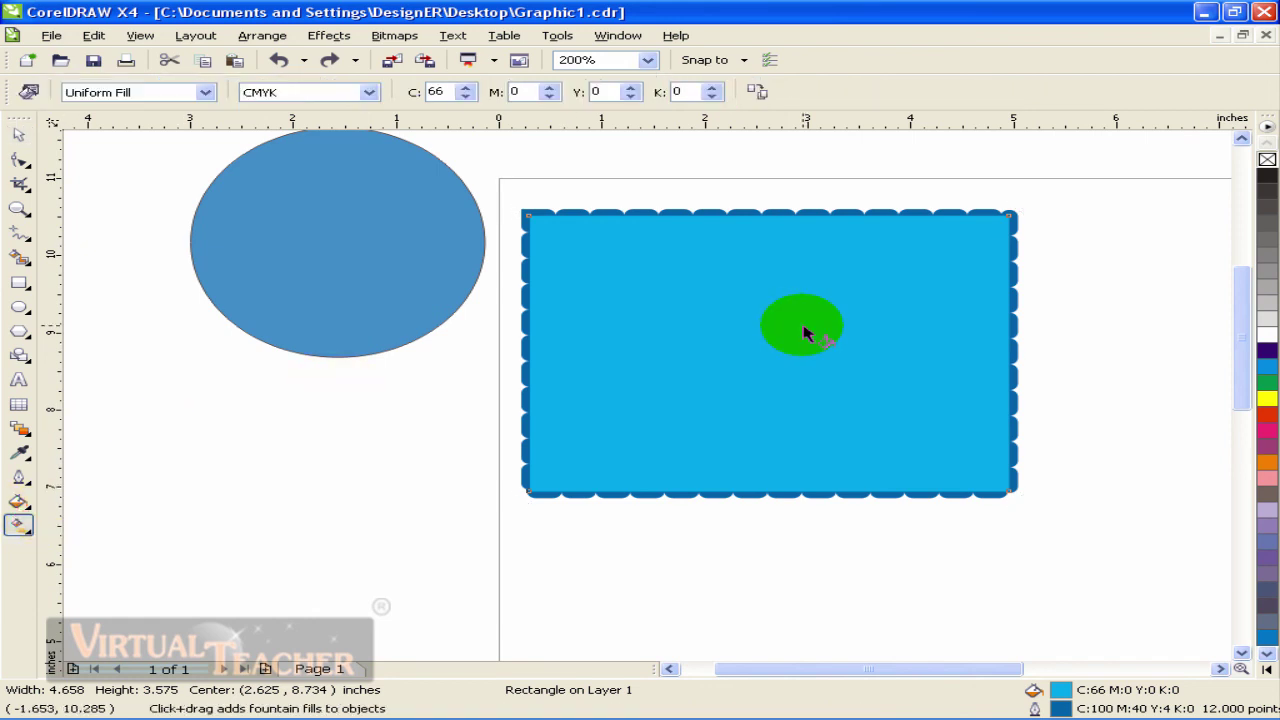
click(22, 478)
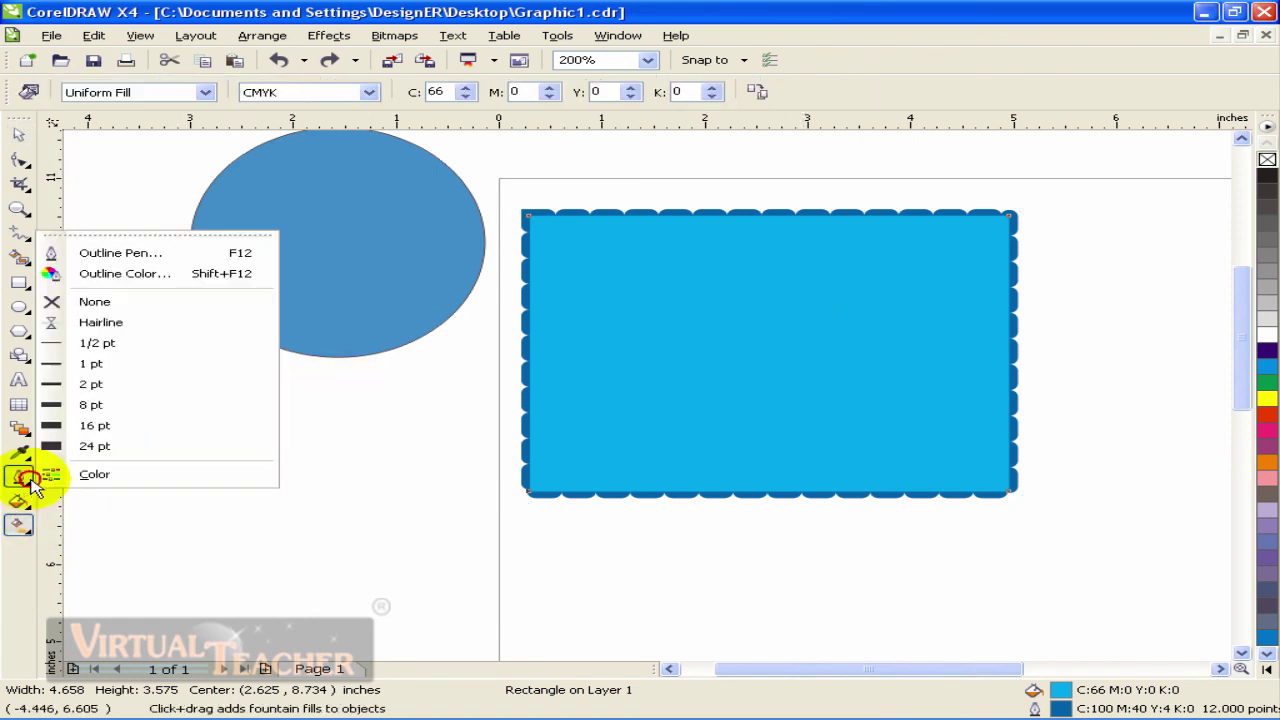
click(19, 501)
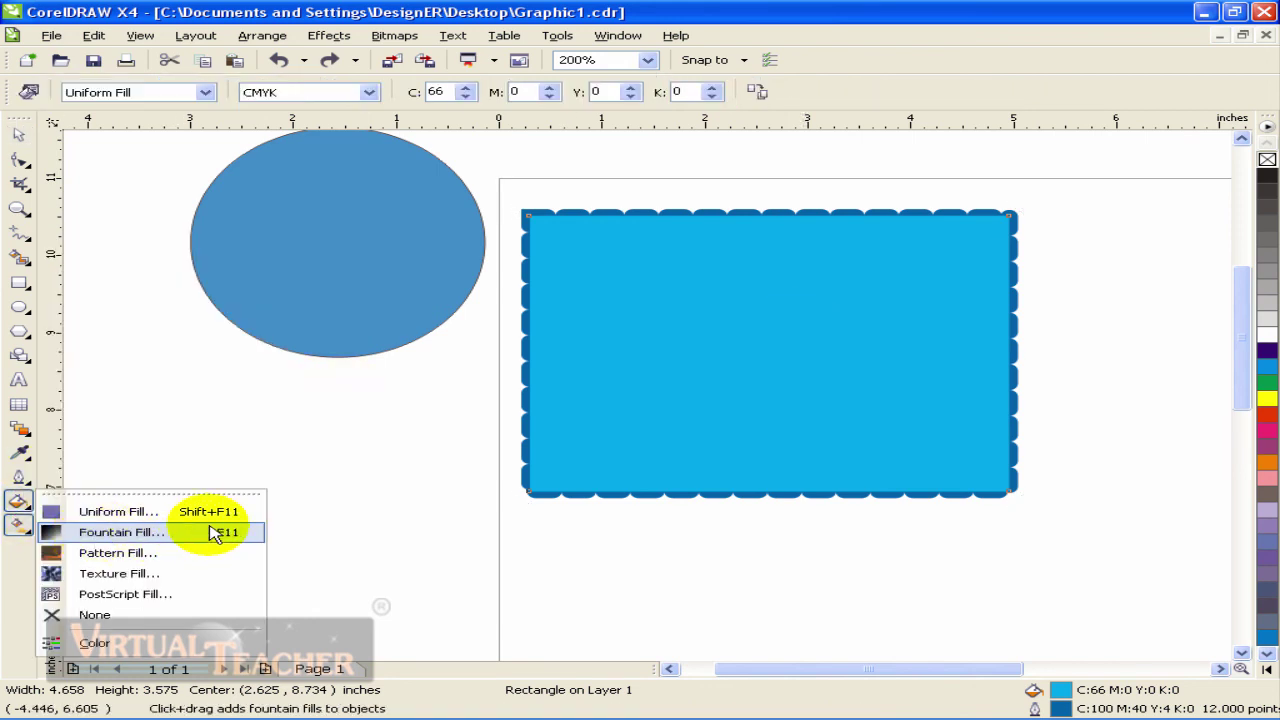
click(19, 526)
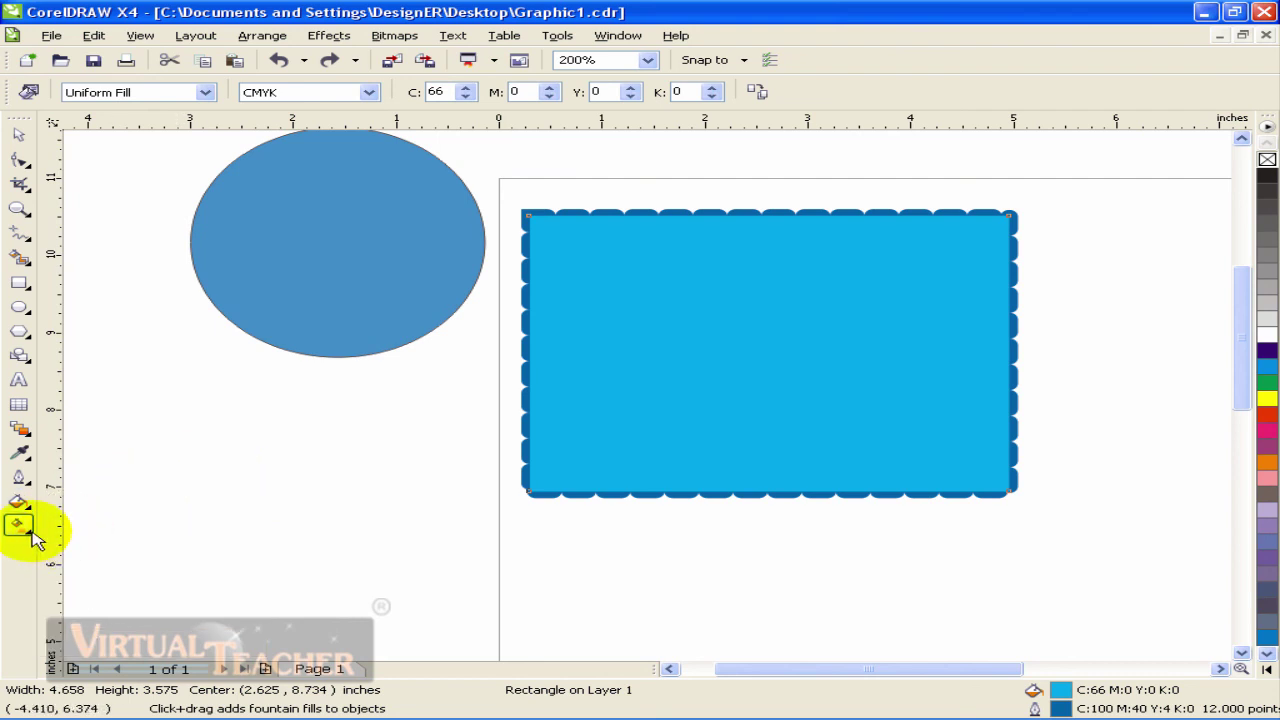
click(309, 297)
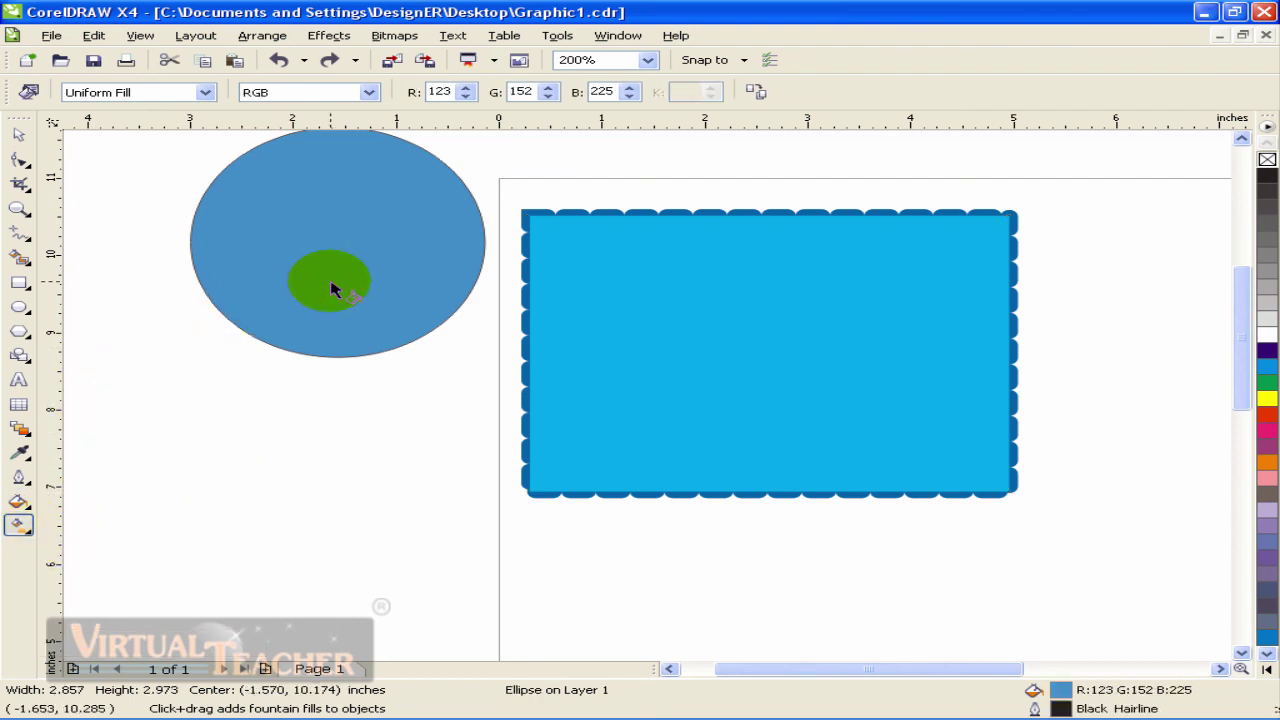
Lay a linear gradient across the ellipse, adjusting its start and end points
drag(590, 358, 890, 258)
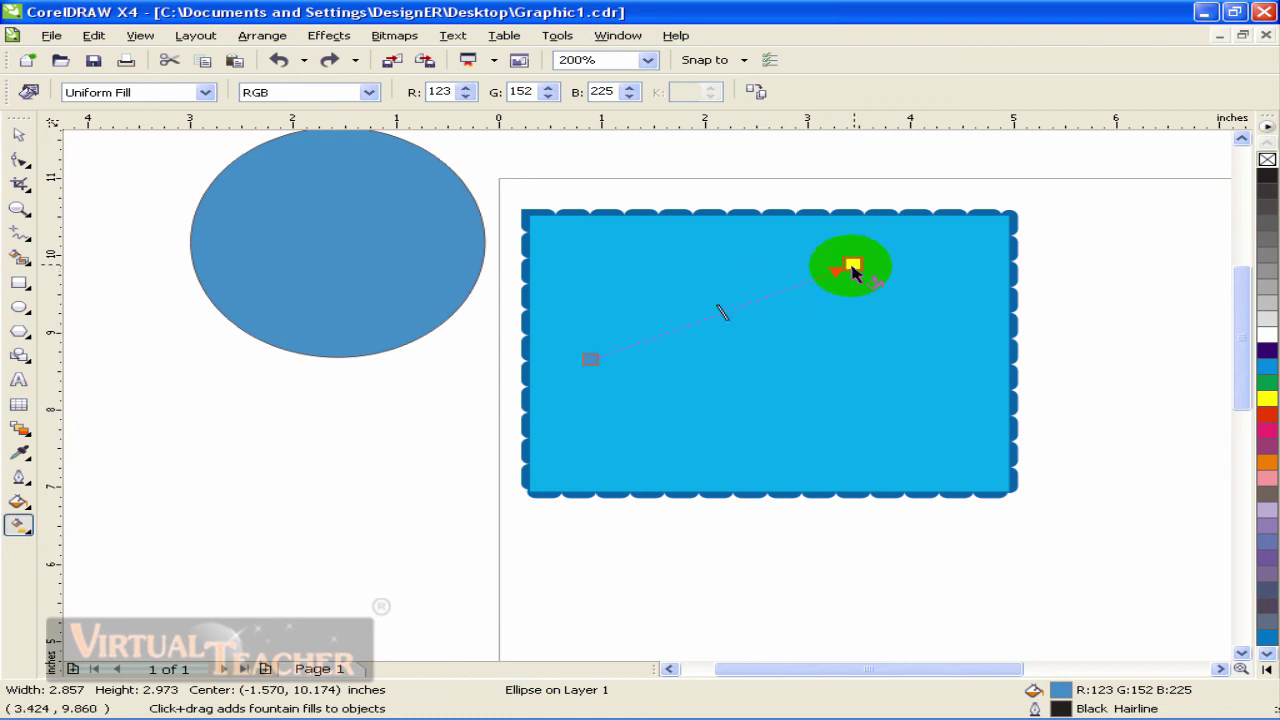
drag(590, 358, 708, 365)
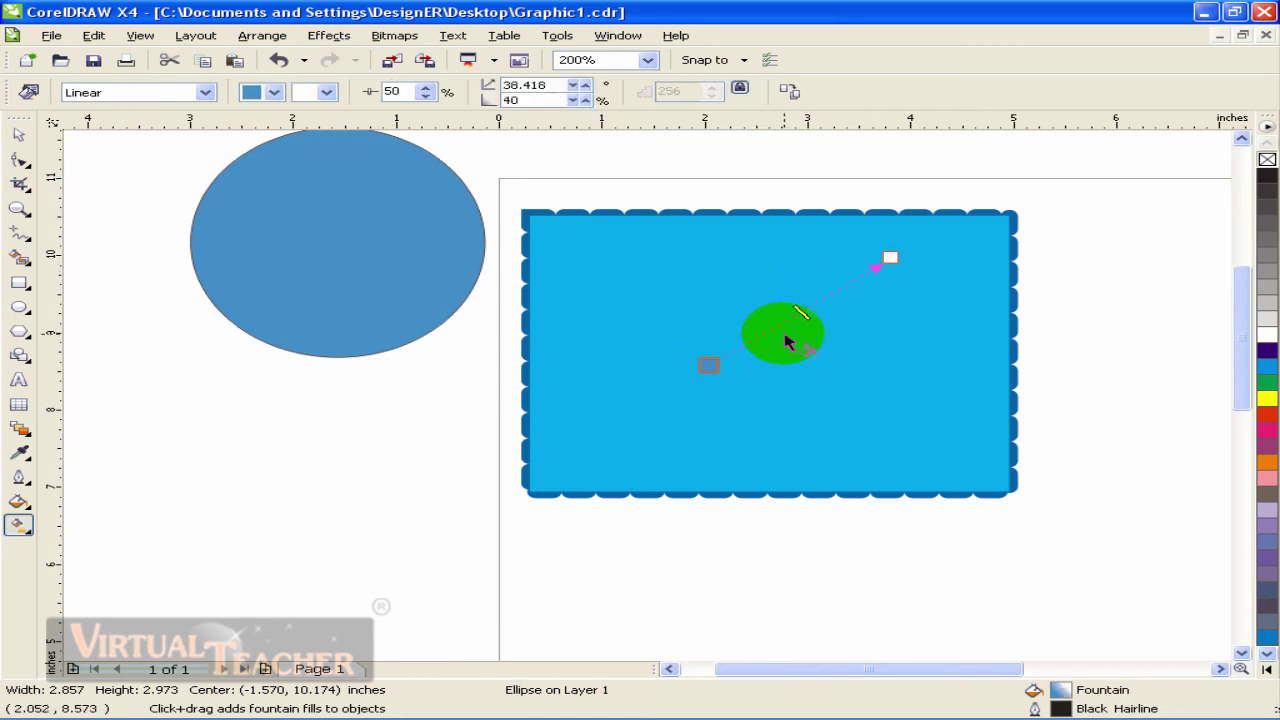
drag(890, 257, 901, 401)
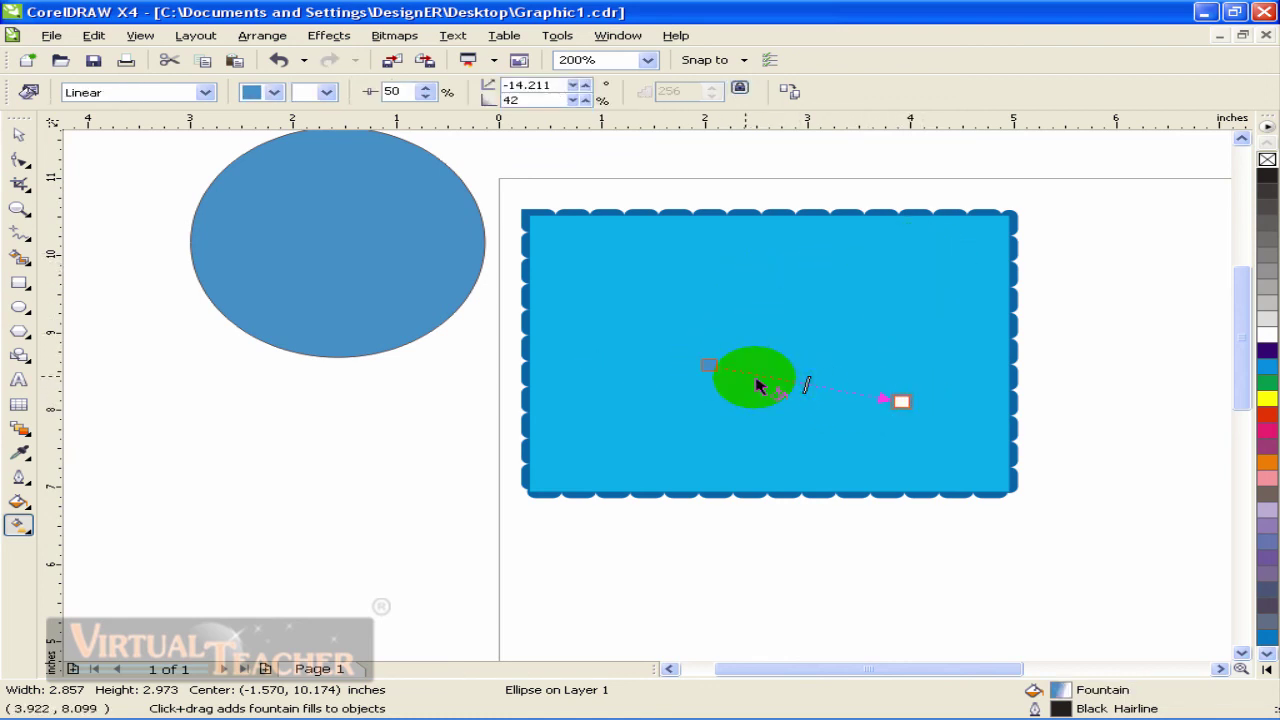
mouse_move(707, 365)
mouse_down()
mouse_move(627, 298)
mouse_move(457, 288)
mouse_up()
mouse_move(220, 229)
mouse_down()
mouse_move(443, 286)
mouse_move(278, 228)
mouse_up()
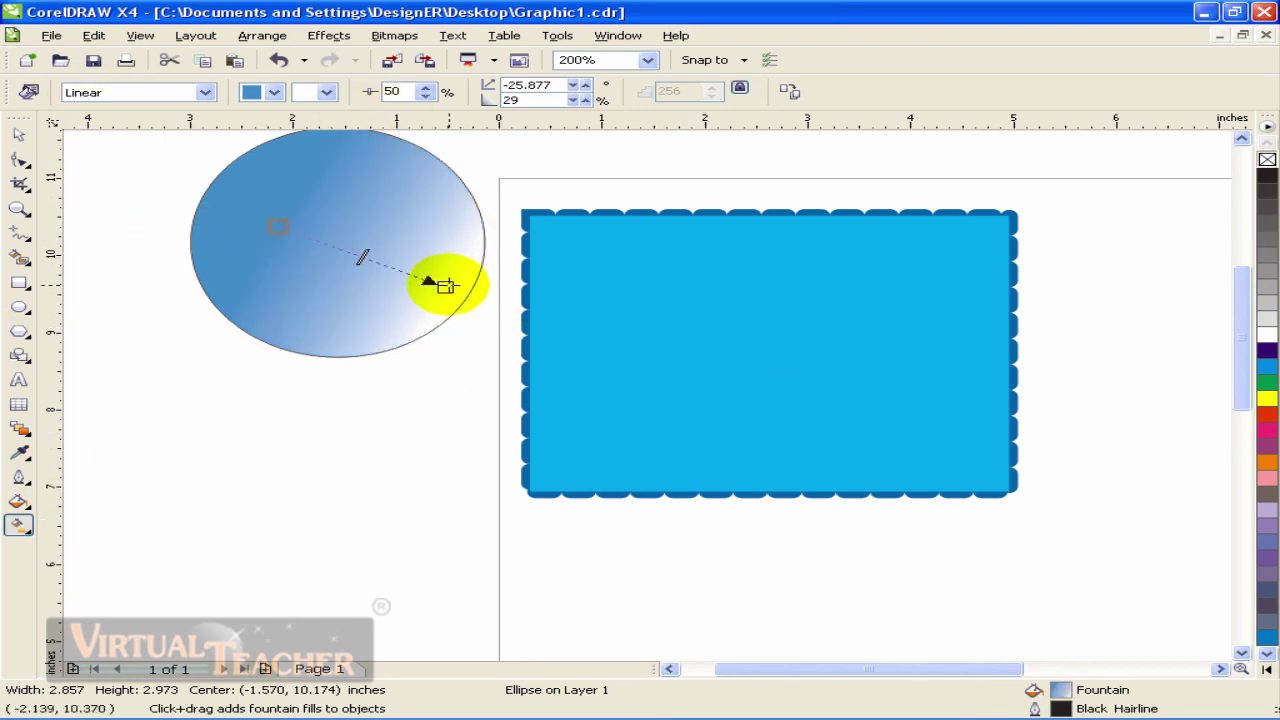
Make the gradient end yellow and start green
click(1267, 398)
drag(1267, 382, 278, 228)
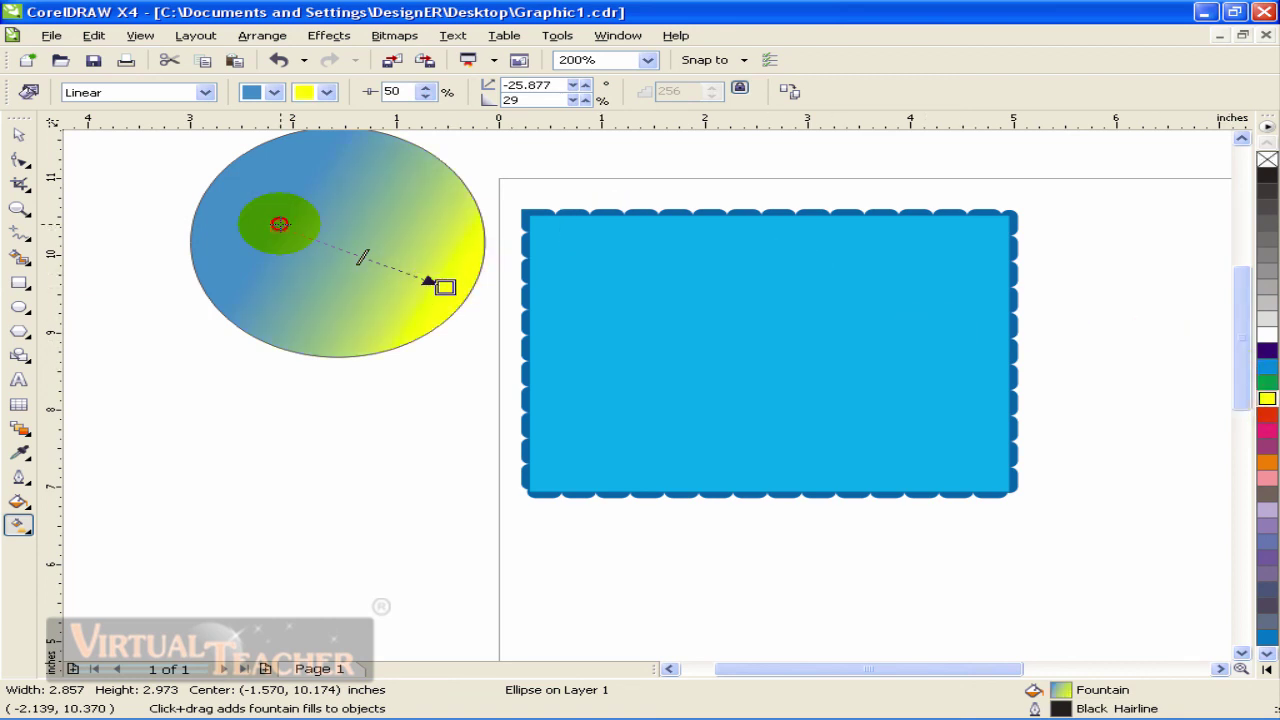
click(528, 423)
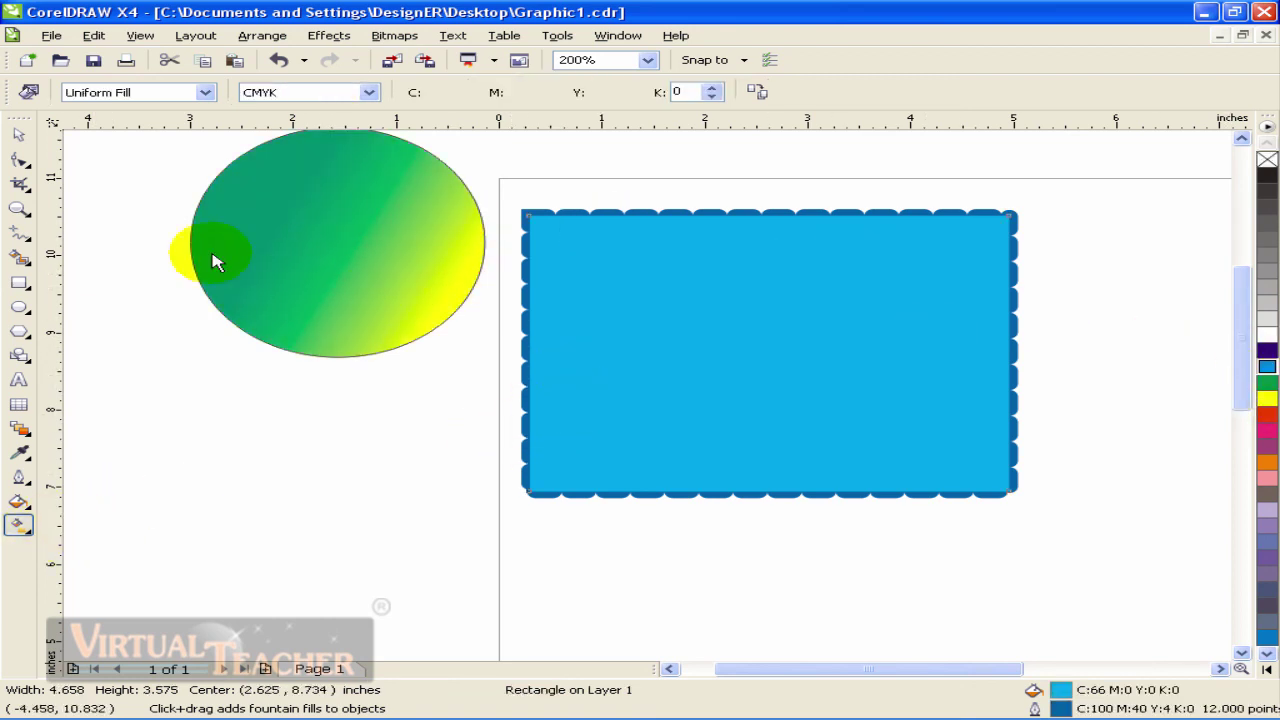
click(24, 130)
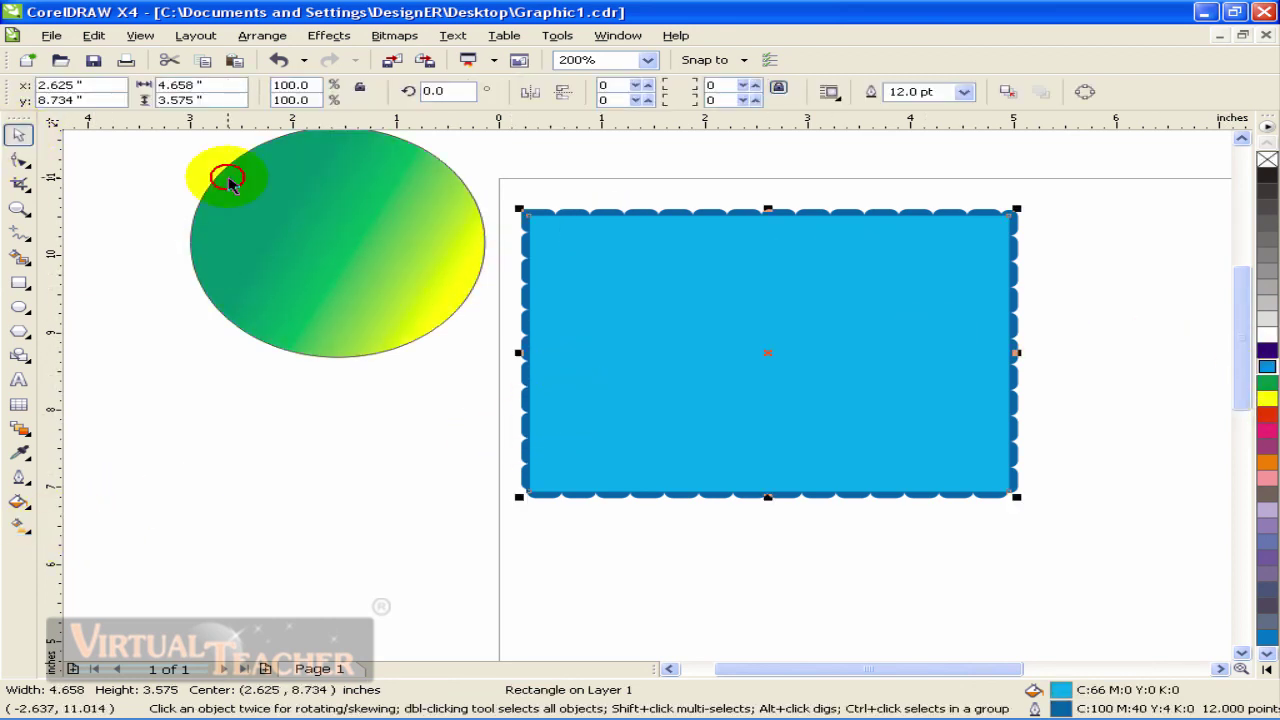
click(20, 523)
drag(585, 480, 900, 294)
drag(620, 457, 545, 467)
drag(900, 294, 968, 278)
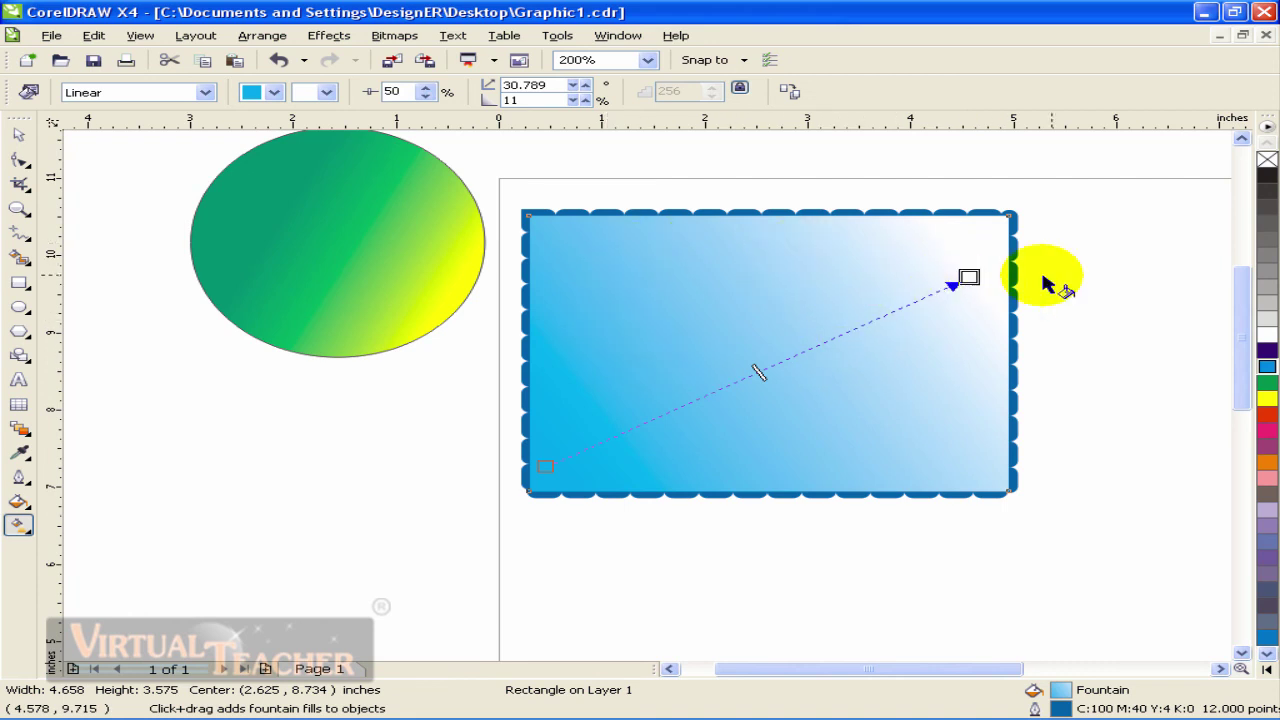
key(ctrl+z)
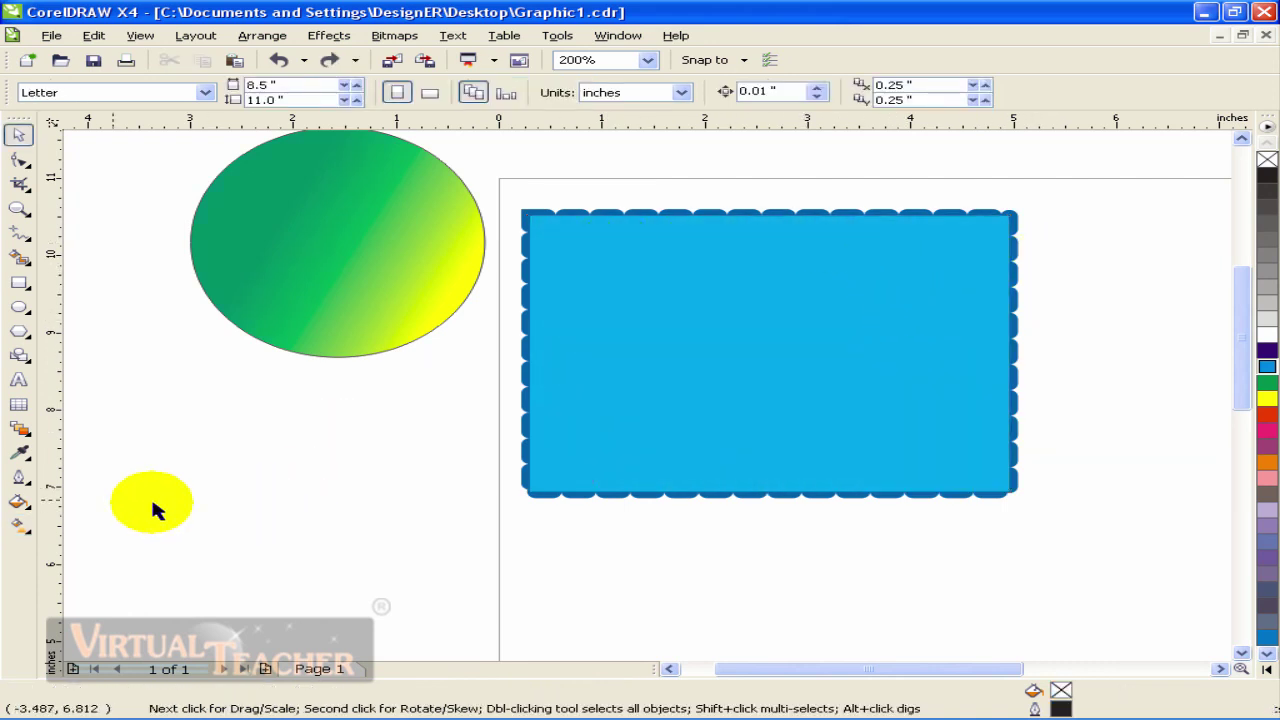
click(33, 515)
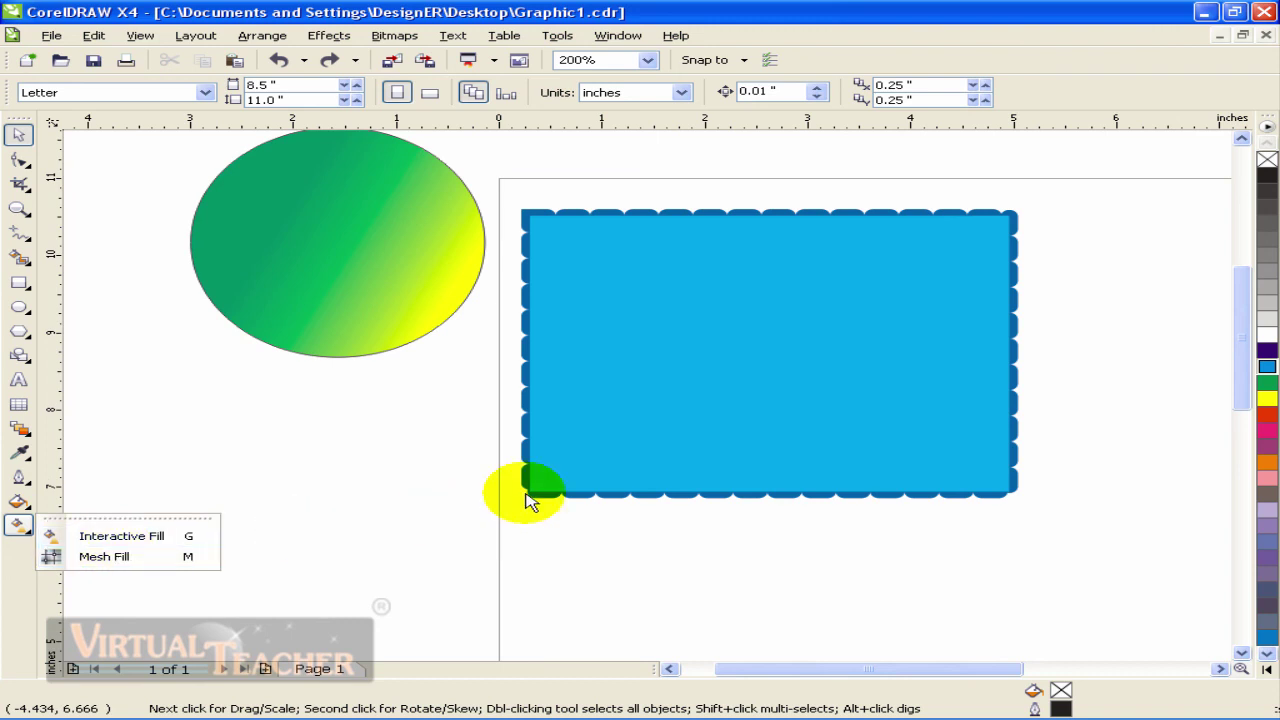
click(622, 400)
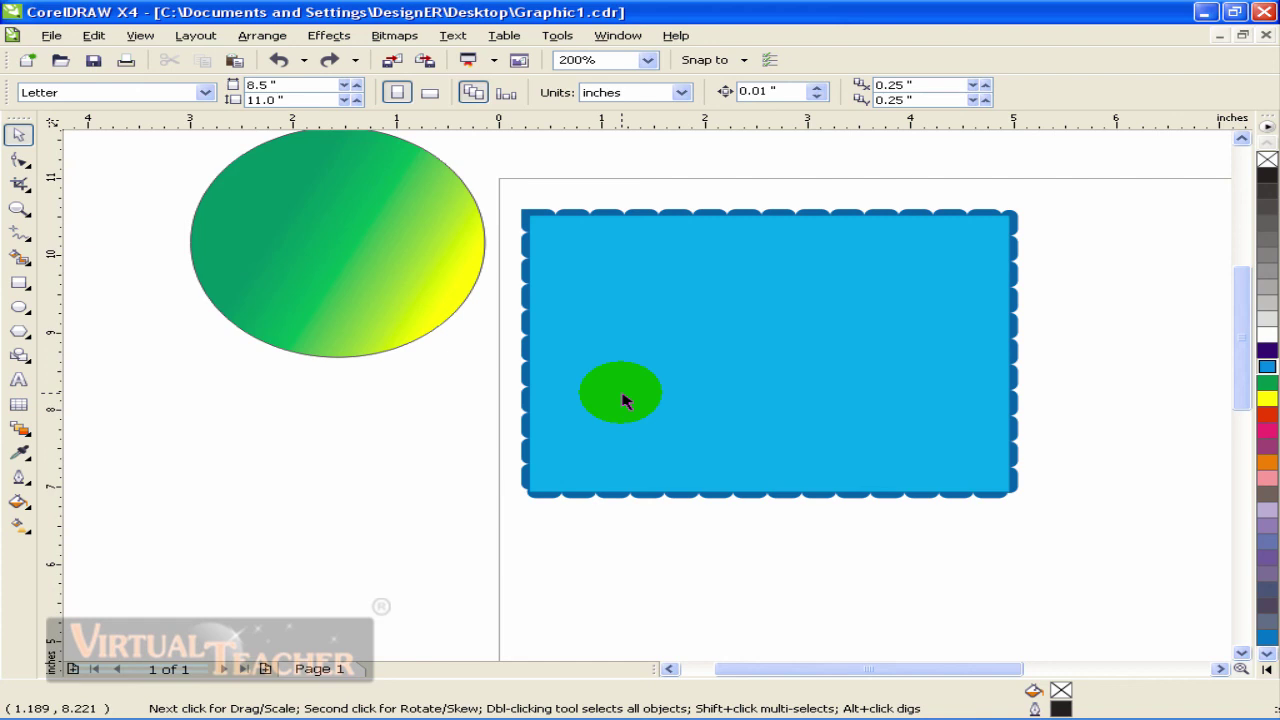
mouse_move(622, 400)
mouse_down()
mouse_move(220, 450)
mouse_move(625, 437)
mouse_move(657, 458)
mouse_up()
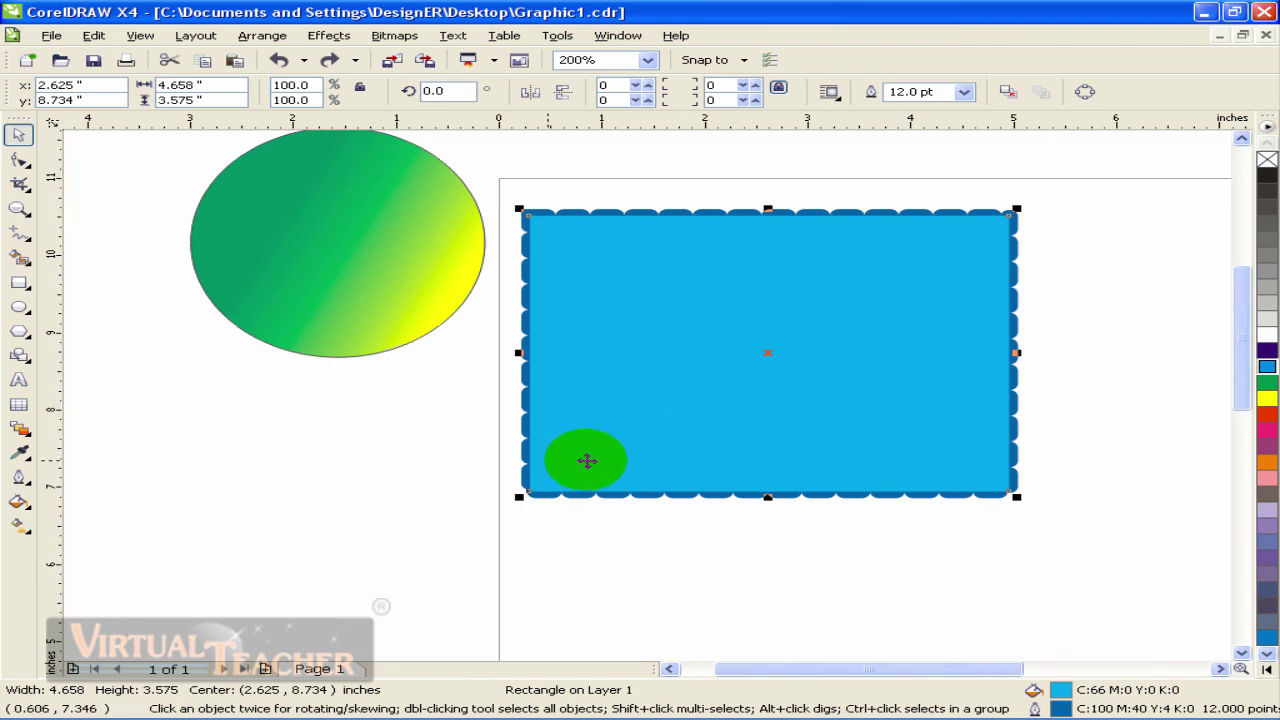
click(33, 537)
Put a 3×3 mesh fill on the rectangle and select its upper interior nodes
click(33, 540)
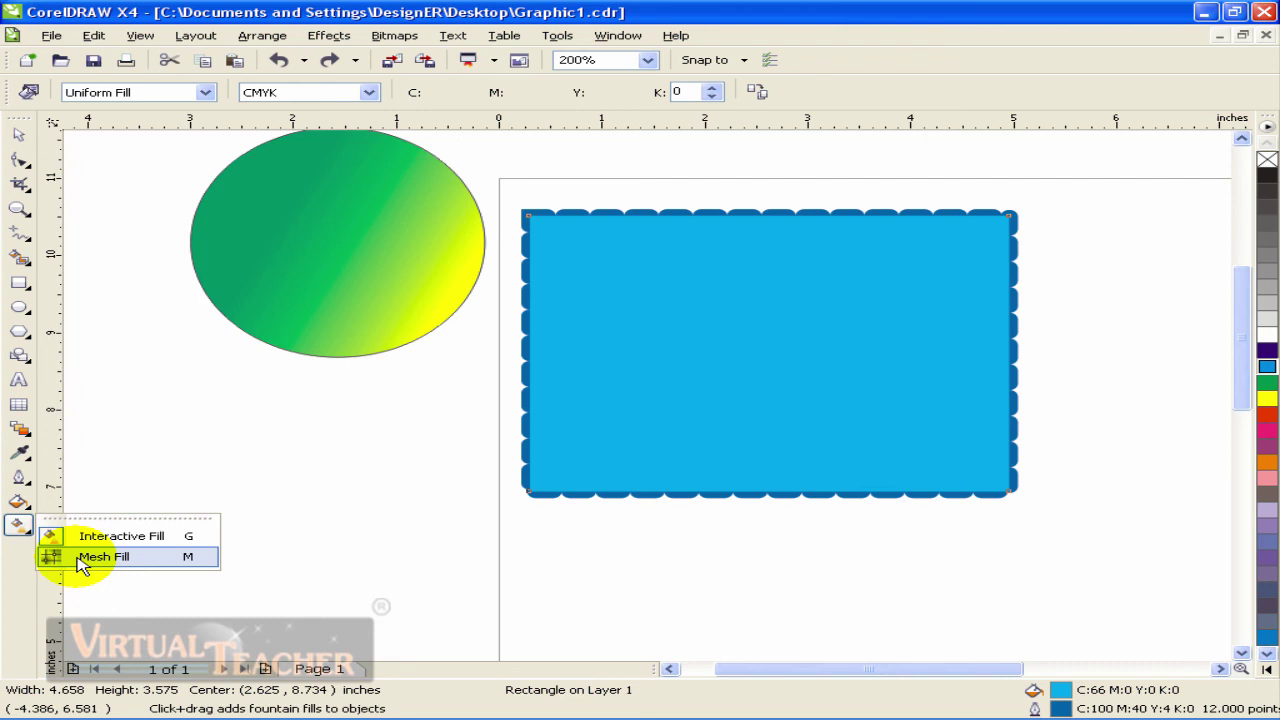
click(83, 557)
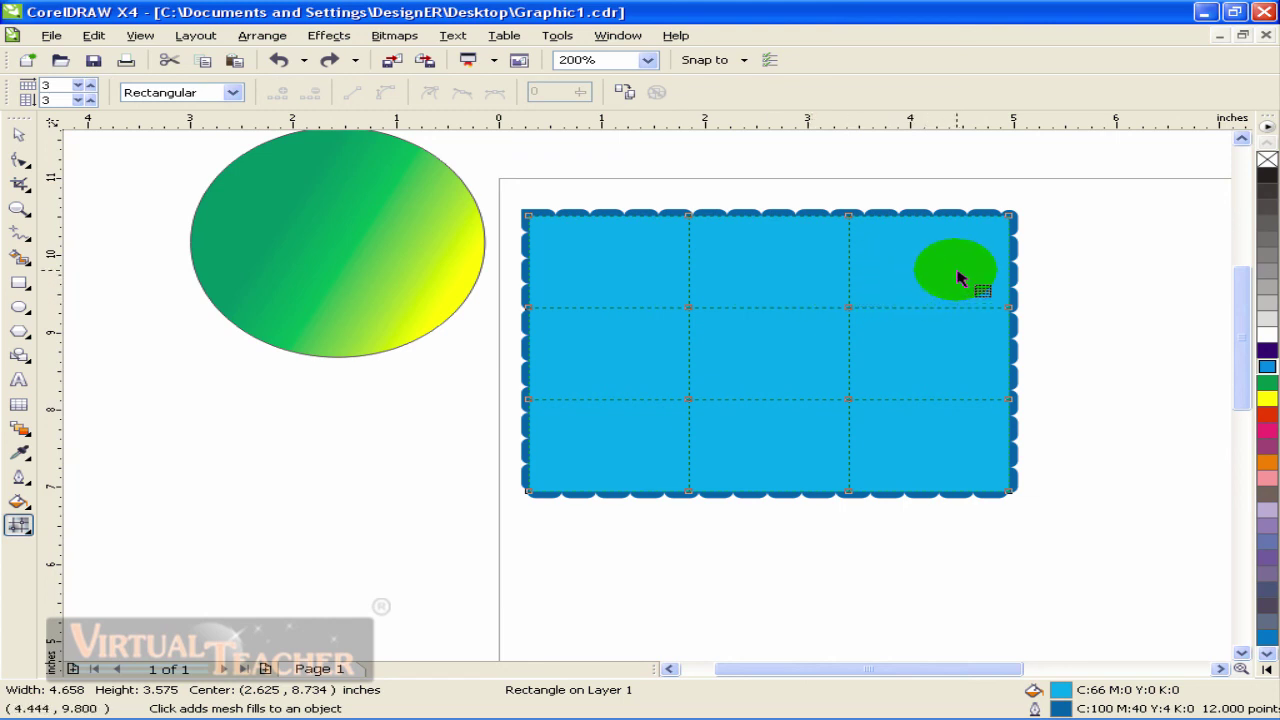
drag(630, 270, 725, 329)
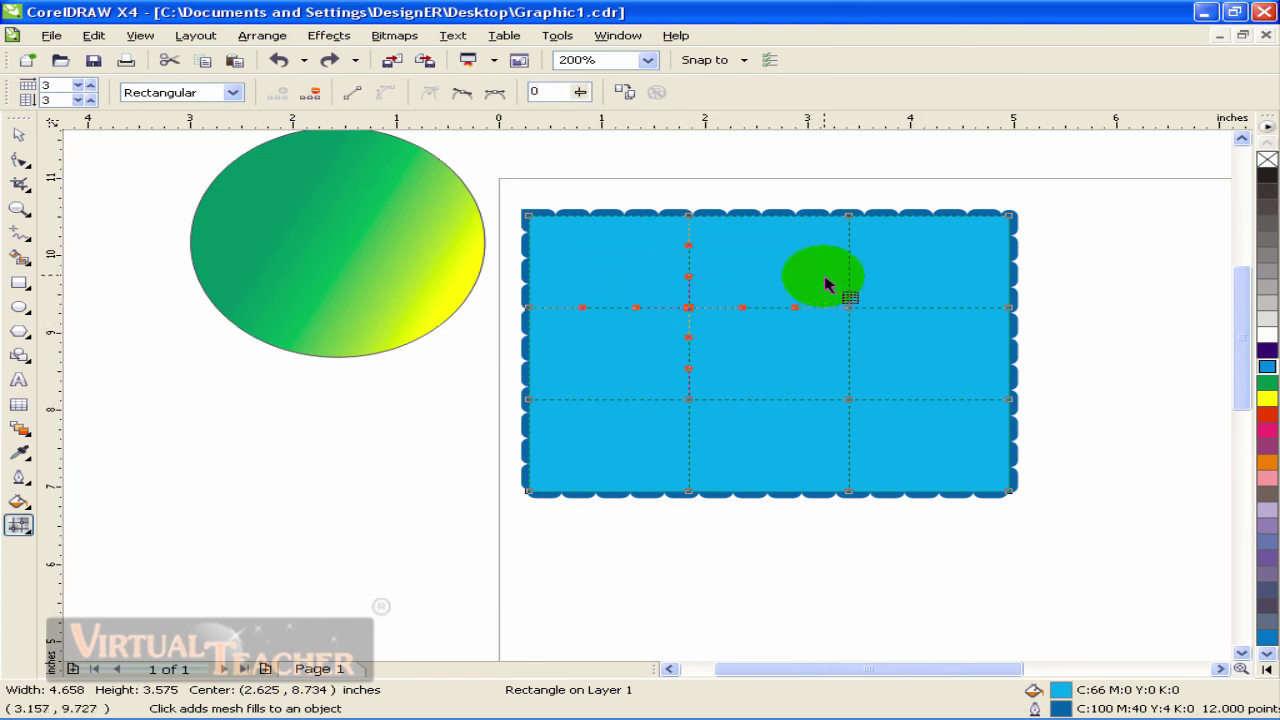
drag(825, 275, 876, 330)
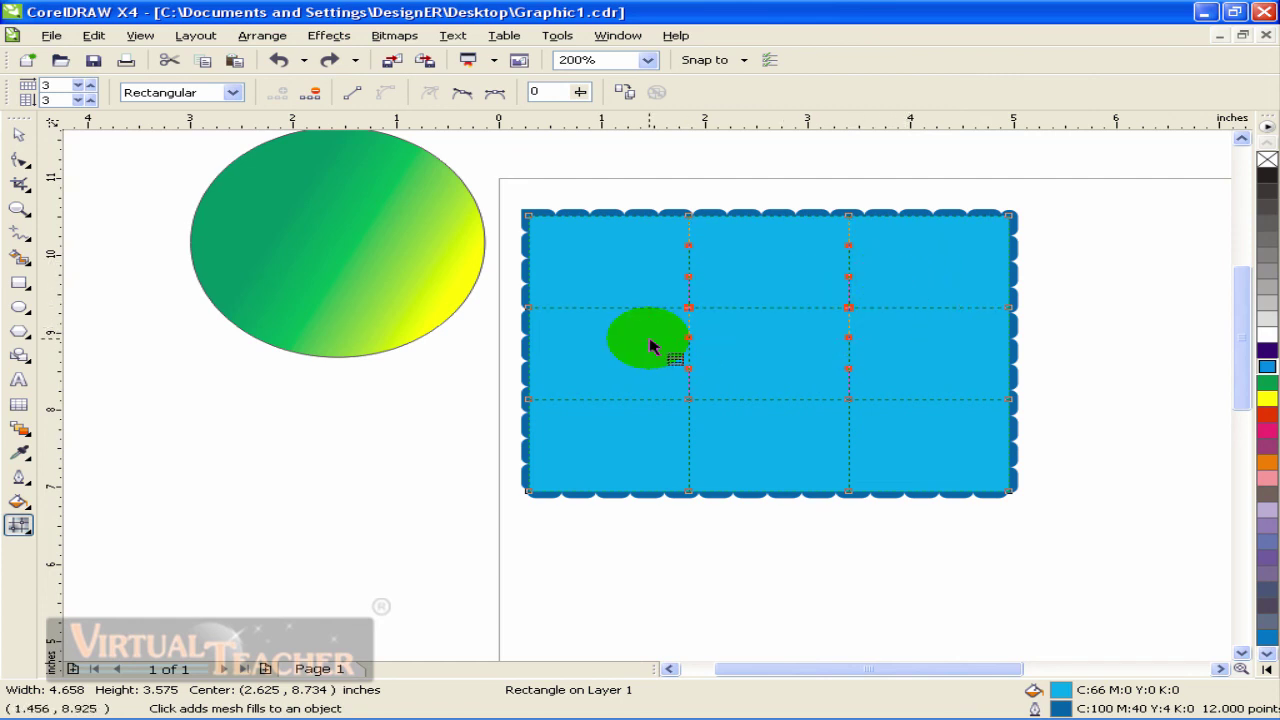
drag(650, 346, 650, 338)
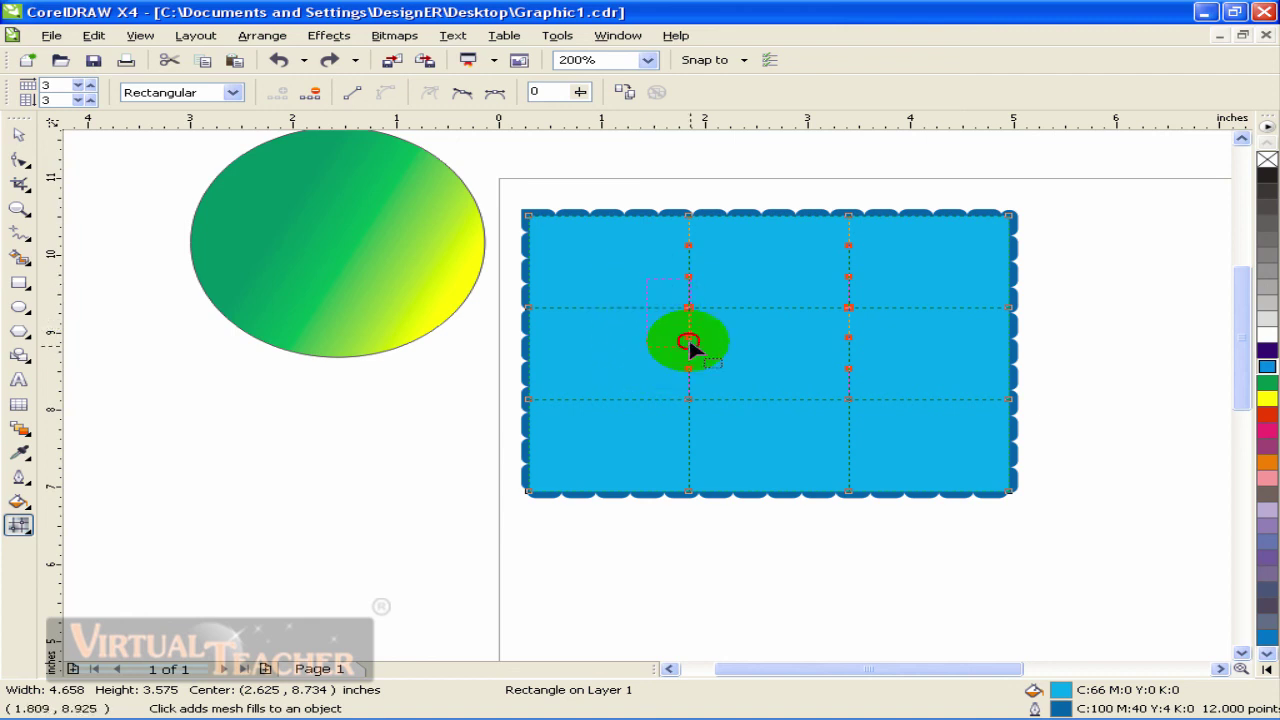
drag(650, 338, 791, 336)
drag(901, 337, 903, 336)
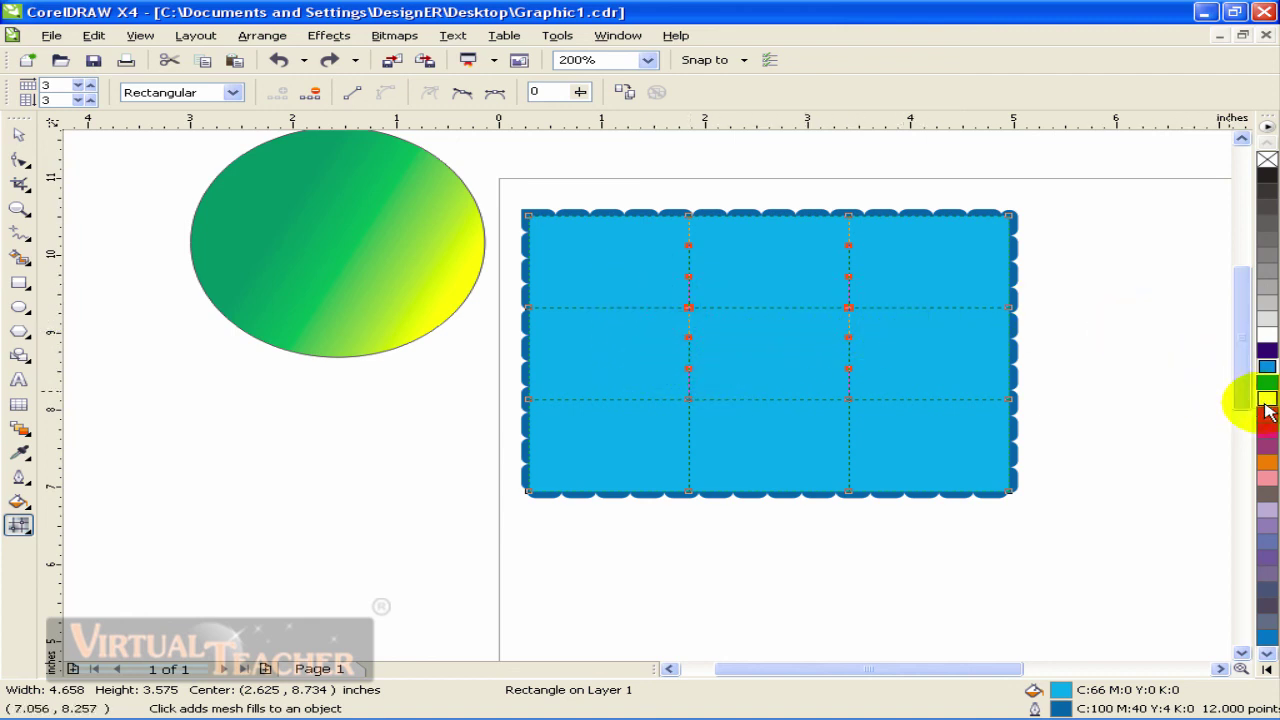
Colour the upper mesh nodes yellow and the lower-right corner nodes red
mouse_move(1265, 399)
mouse_down()
mouse_move(928, 368)
mouse_move(1266, 400)
mouse_up()
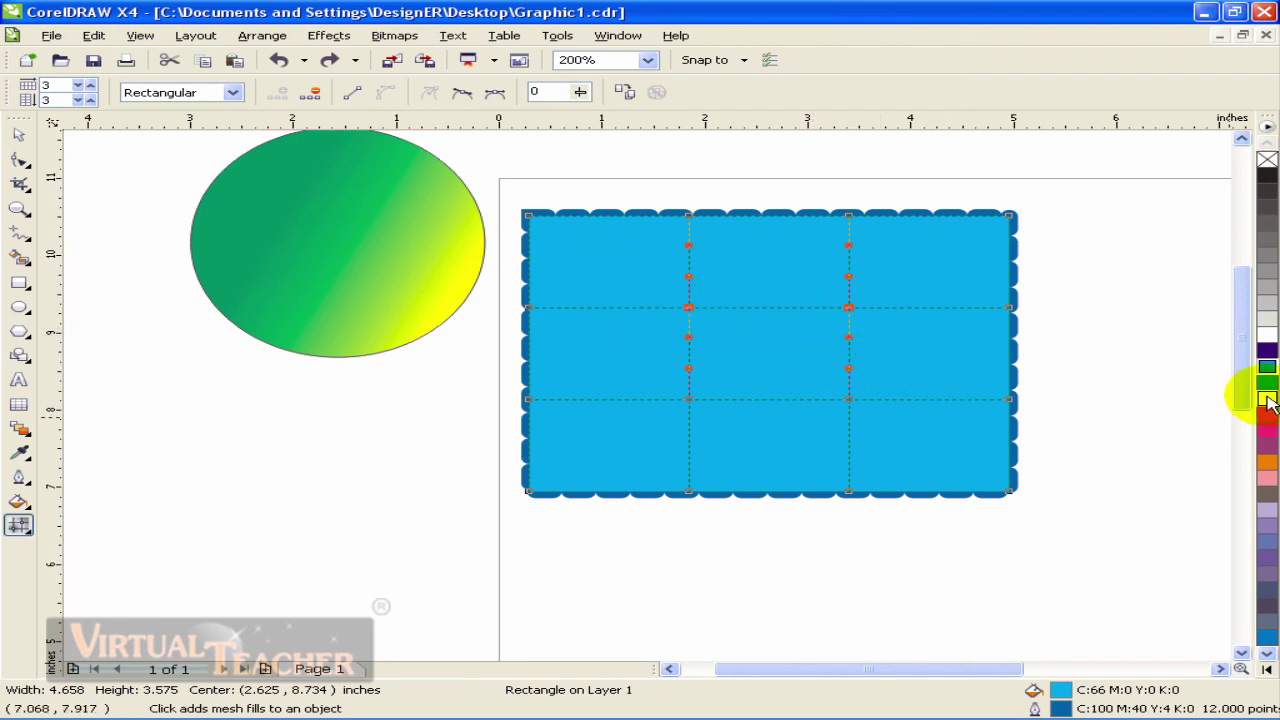
click(1266, 400)
drag(921, 435, 1081, 530)
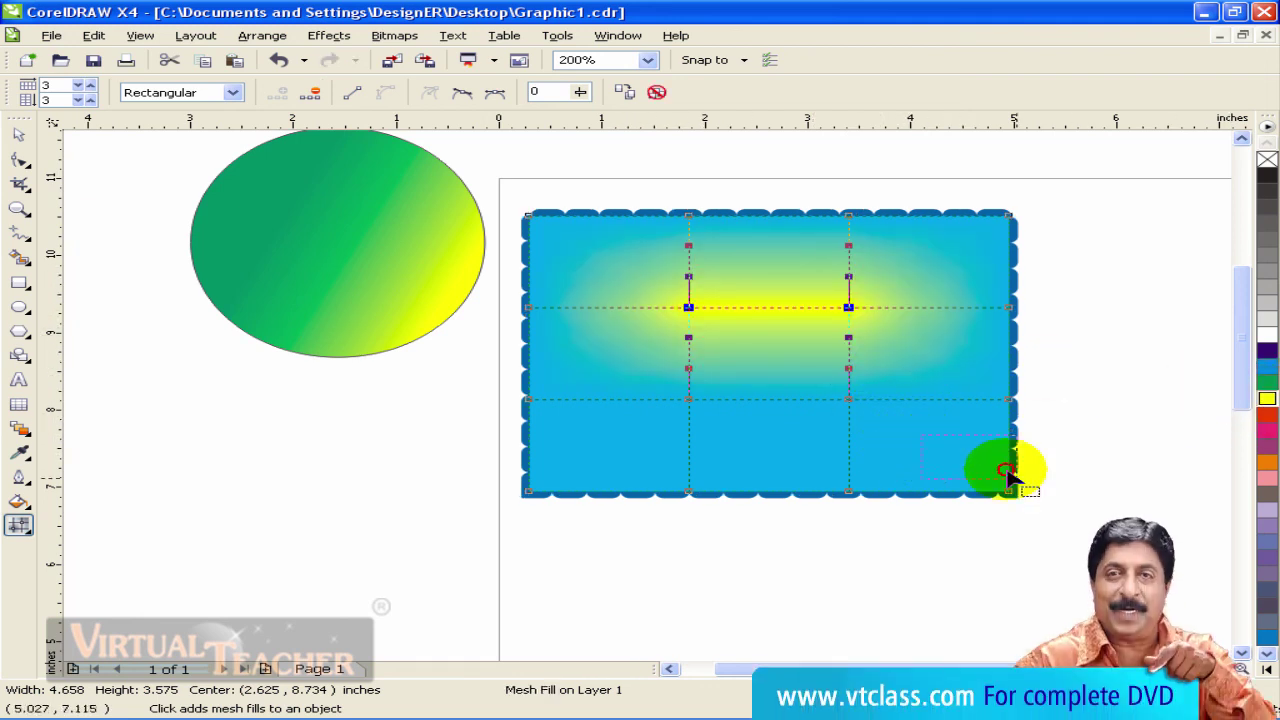
click(1266, 415)
Drag a mesh over the green ellipse, then draw a 1.444 × 1.428 inch pentagon below it
click(274, 250)
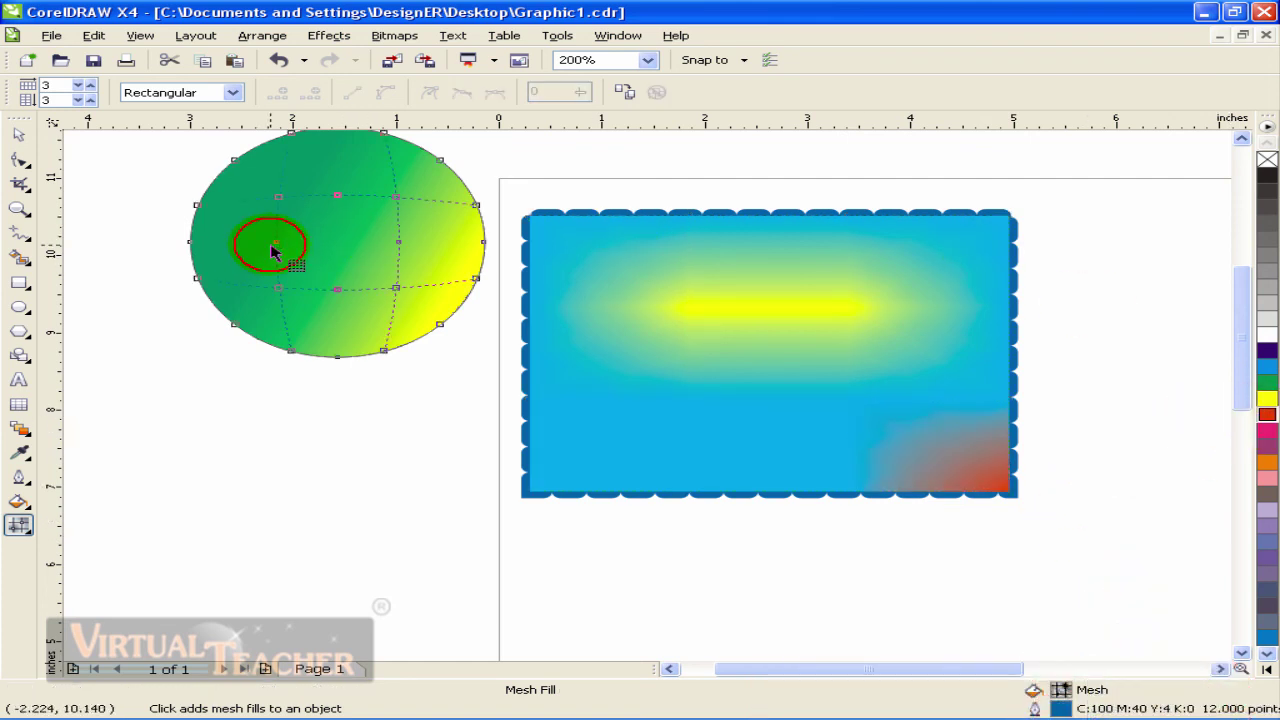
drag(272, 250, 410, 272)
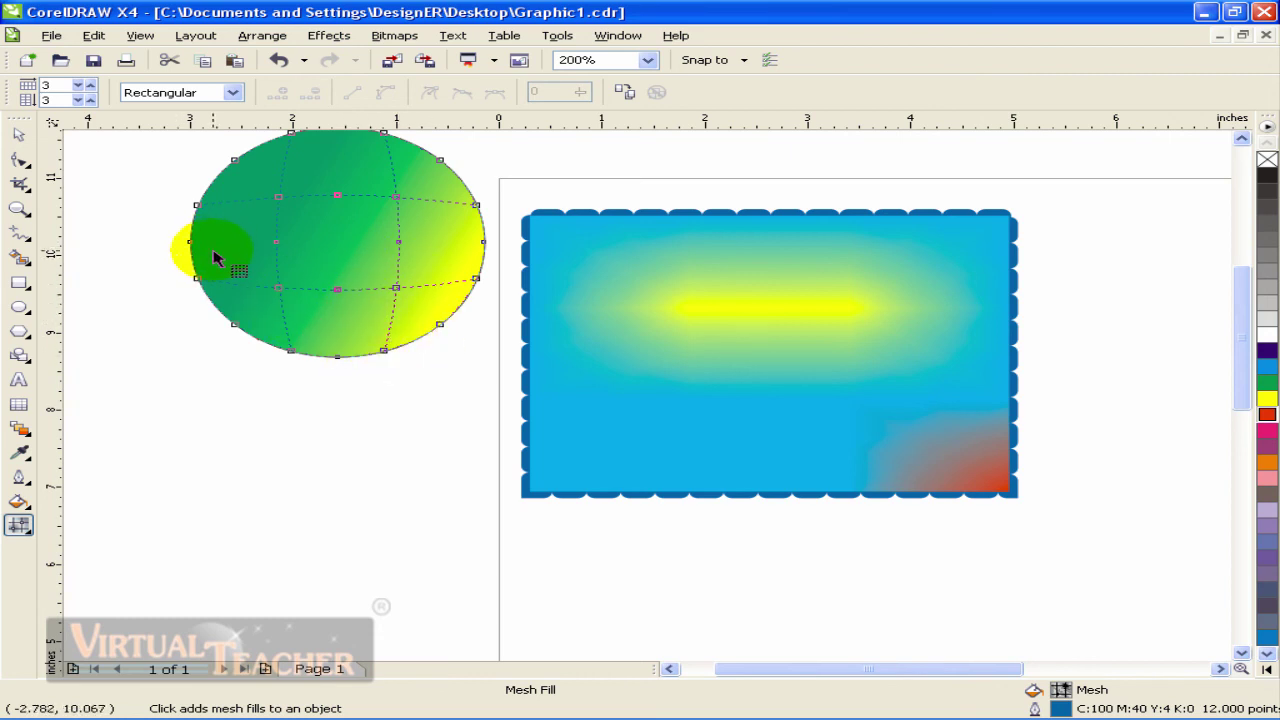
click(18, 330)
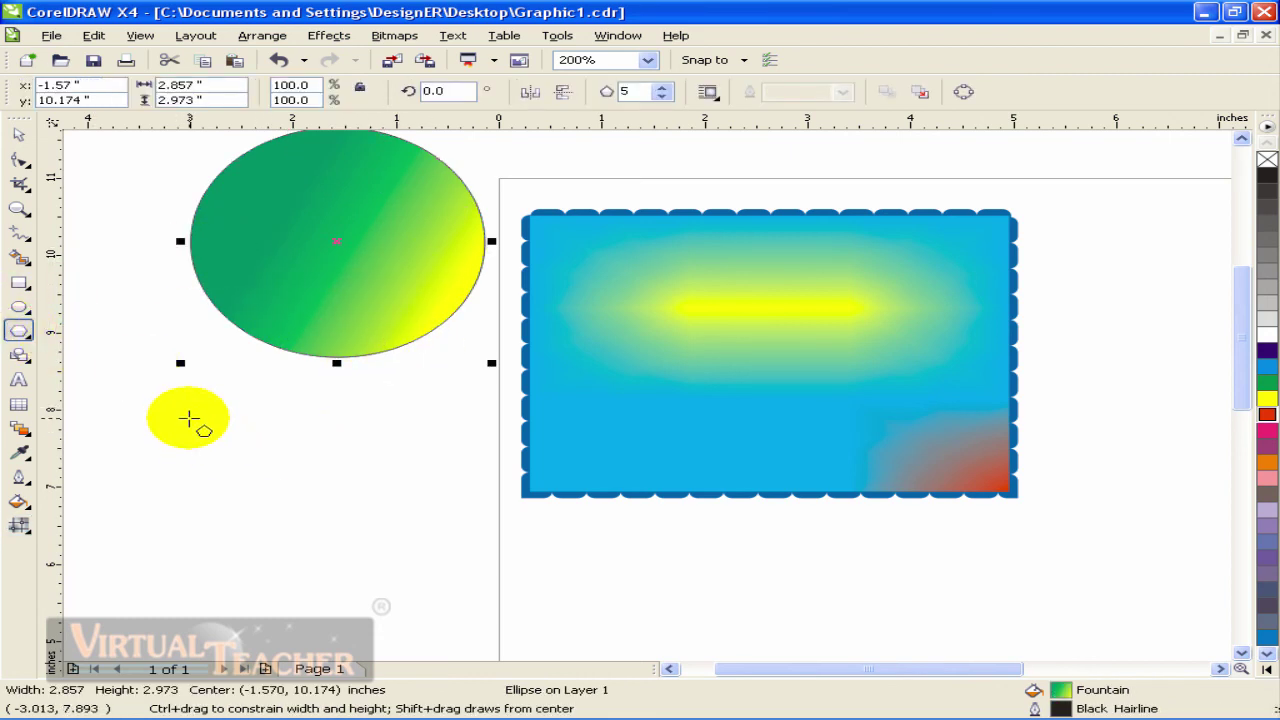
drag(169, 418, 318, 530)
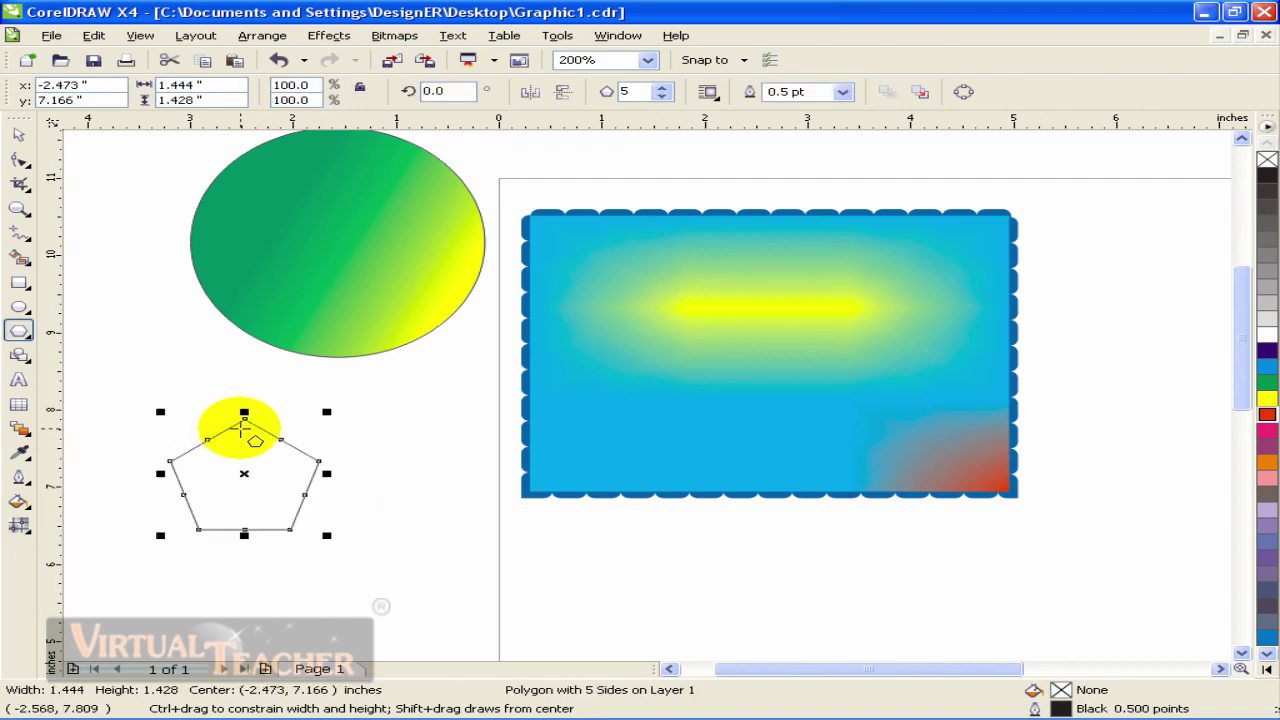
Apply a 3x3 mesh fill grid to the pentagon, leaving it uncoloured
click(18, 500)
click(58, 508)
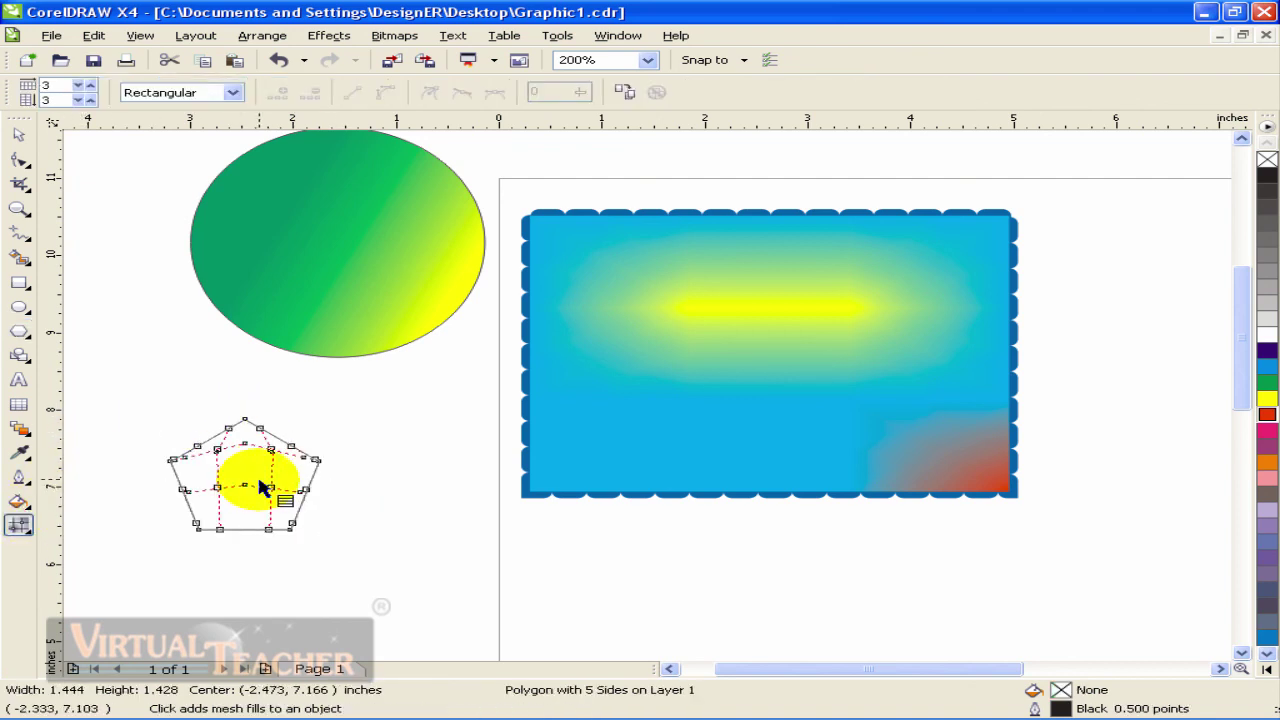
scroll(235, 475, up, 2)
scroll(718, 348, down, 1)
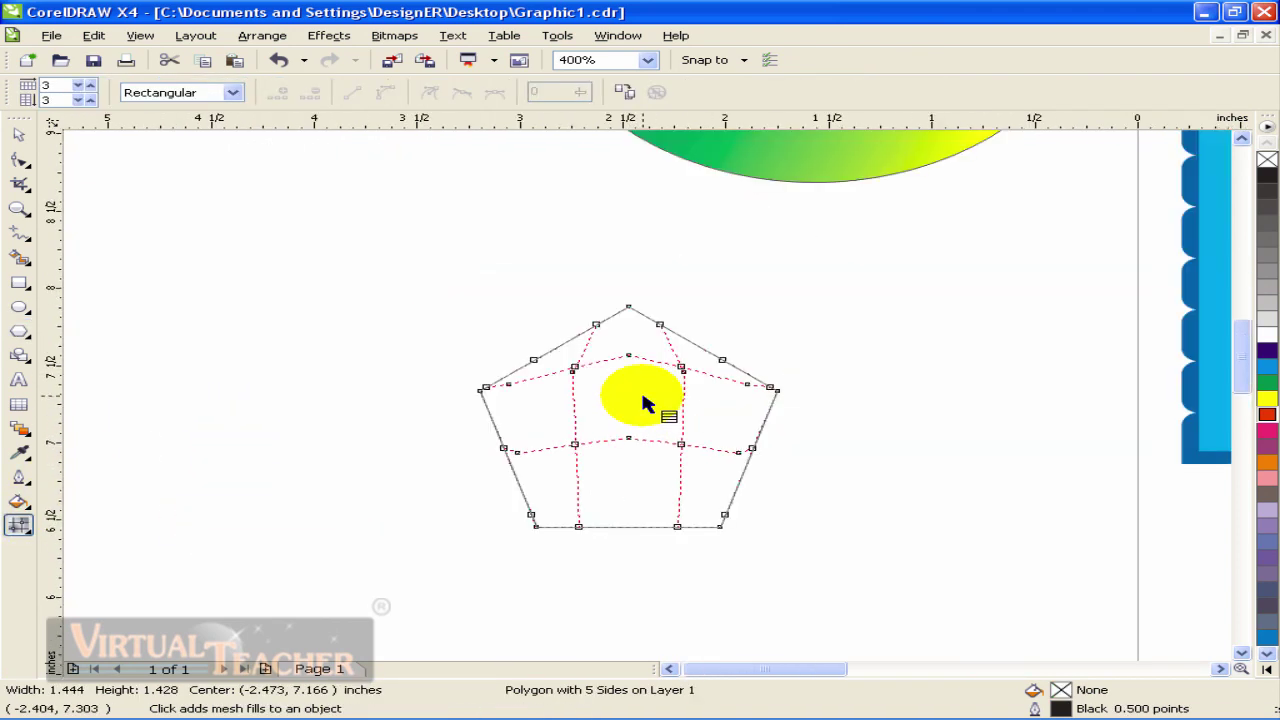
scroll(648, 406, down, 1)
scroll(591, 400, down, 1)
scroll(633, 407, up, 1)
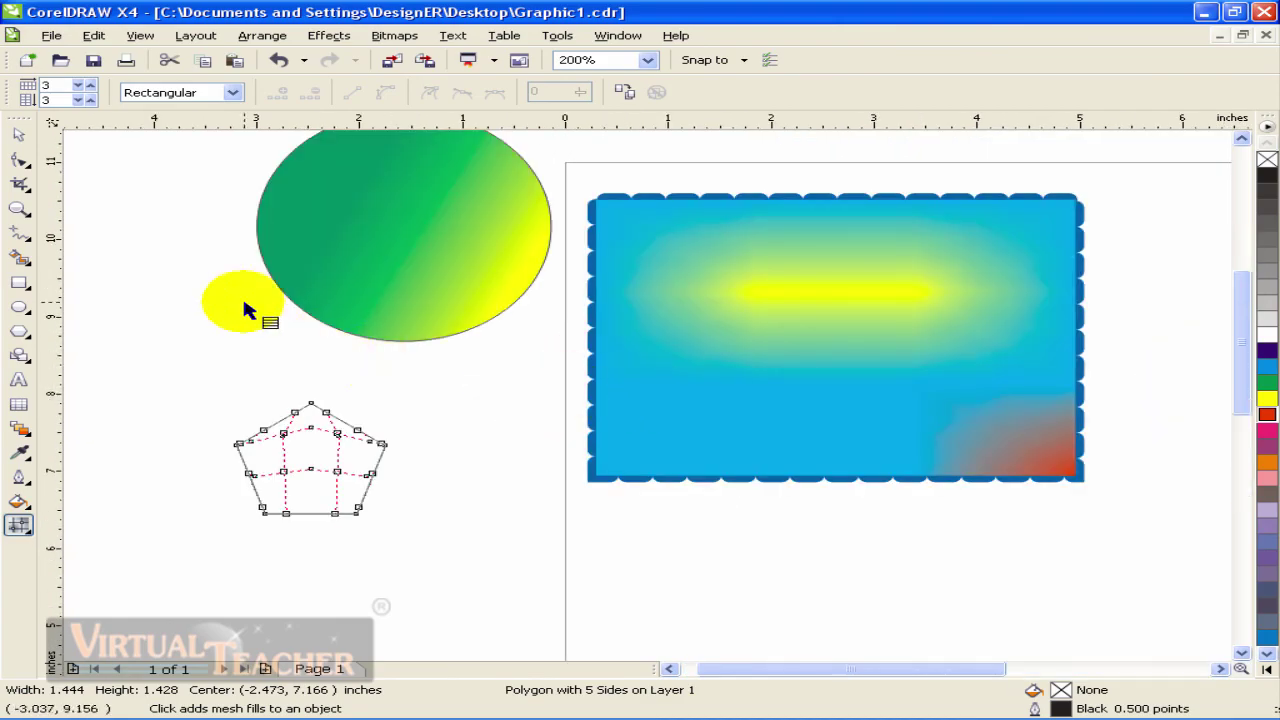